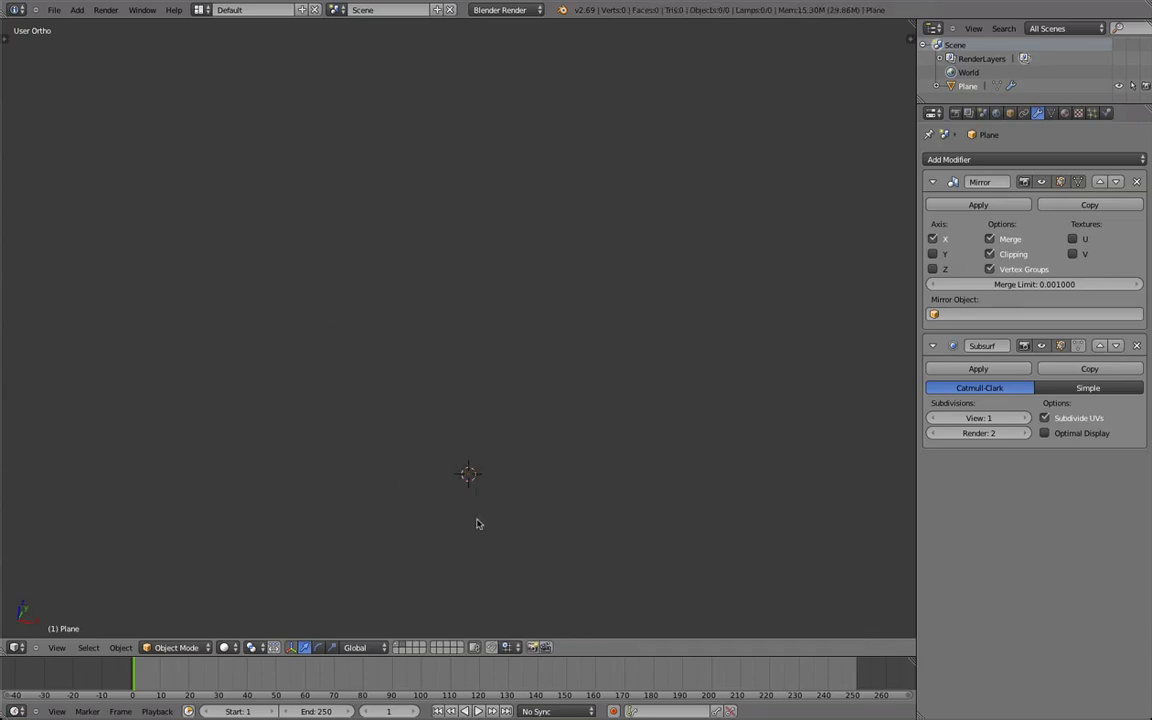
Add a cube mesh at the 3D cursor and frame it in the viewport.
{"action": "key", "text": "shift+a"}
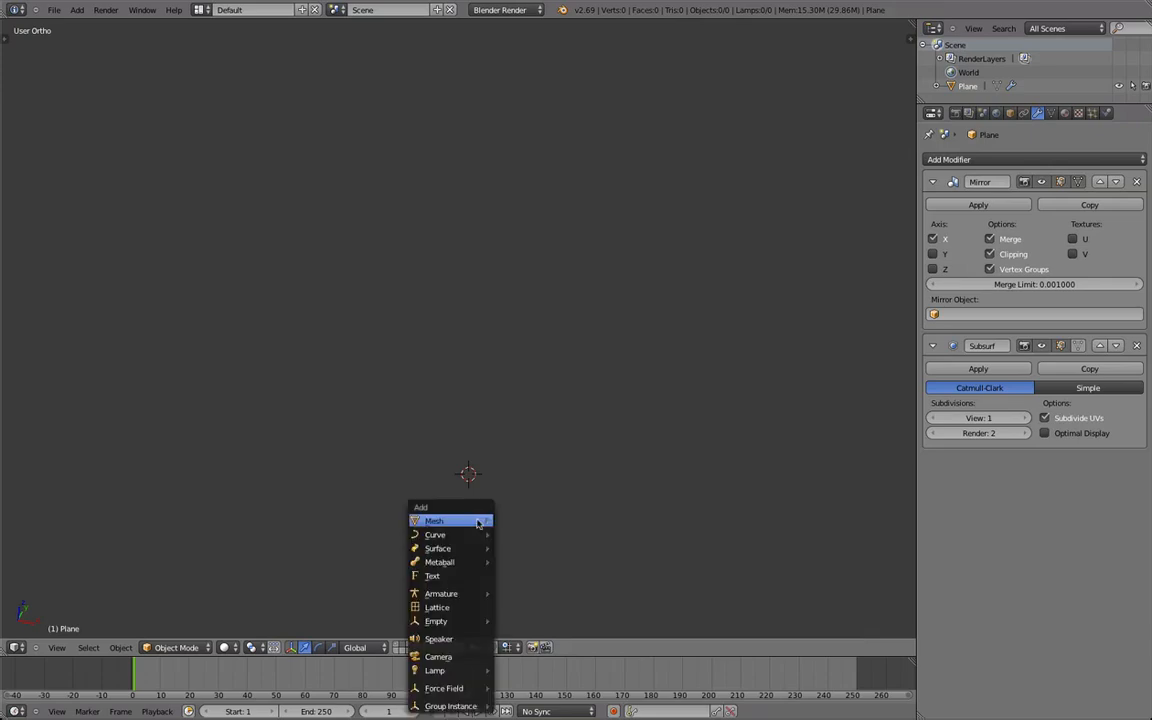
{"action": "left_click", "coordinate": [510, 532]}
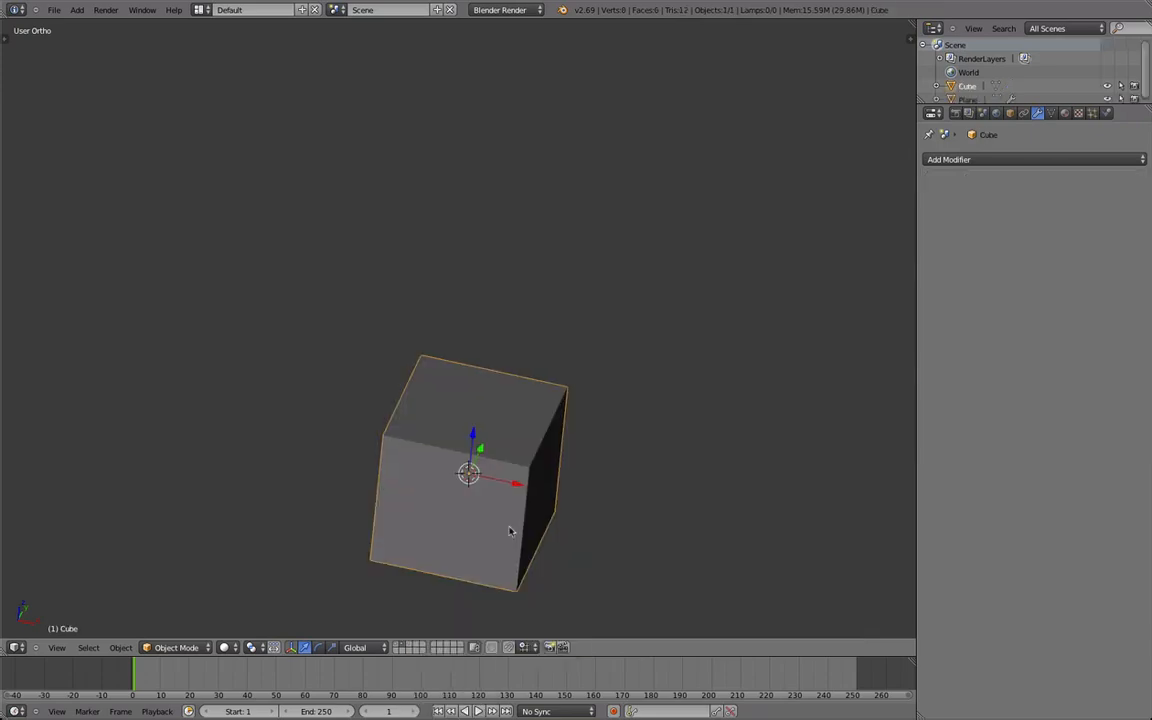
{"action": "key", "text": "KP_Decimal"}
{"action": "scroll", "coordinate": [524, 501], "scroll_direction": "down", "scroll_amount": 5}
{"action": "middle_click_drag", "start_coordinate": [527, 522], "coordinate": [495, 540]}
{"action": "middle_click_drag", "start_coordinate": [680, 440], "coordinate": [552, 508]}
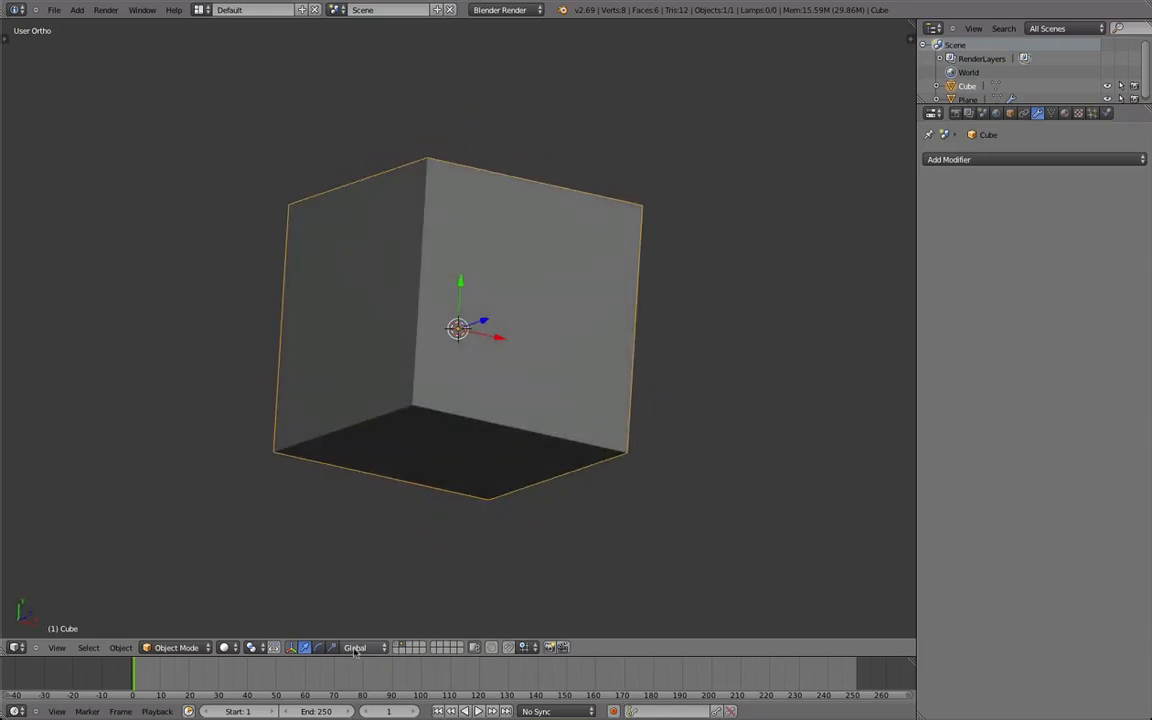
{"action": "key", "text": "Tab"}
{"action": "middle_click_drag", "start_coordinate": [305, 409], "coordinate": [402, 627]}
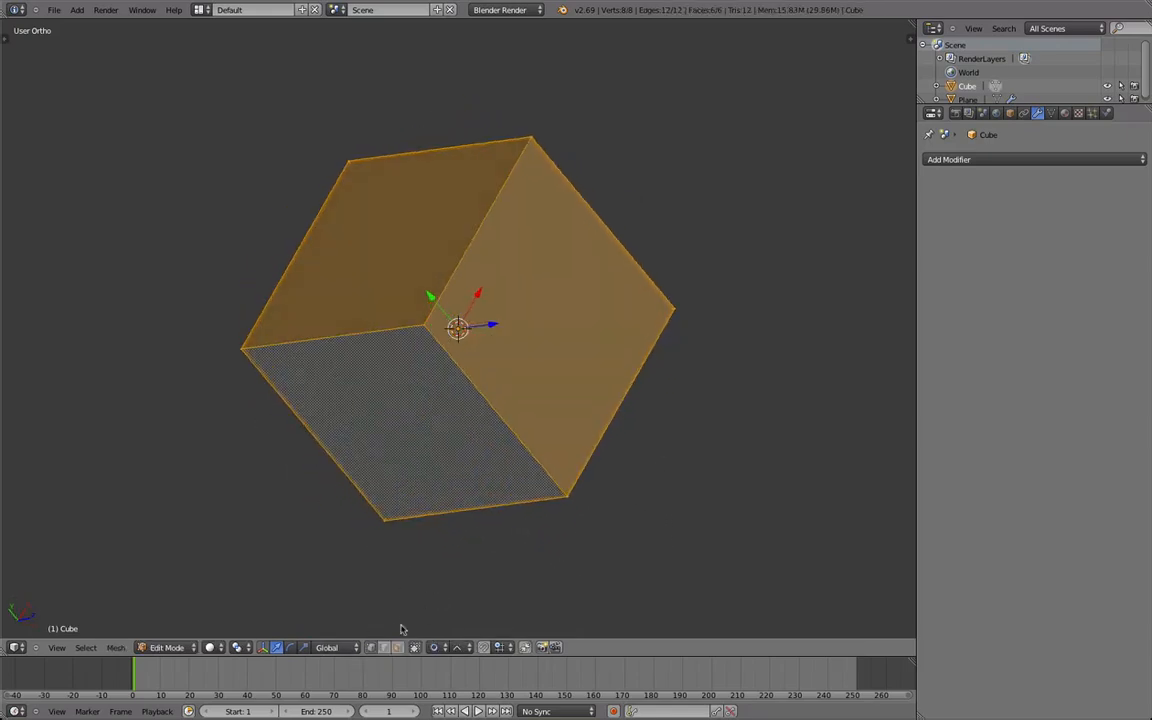
{"action": "right_click", "coordinate": [400, 265]}
{"action": "key", "text": "x"}
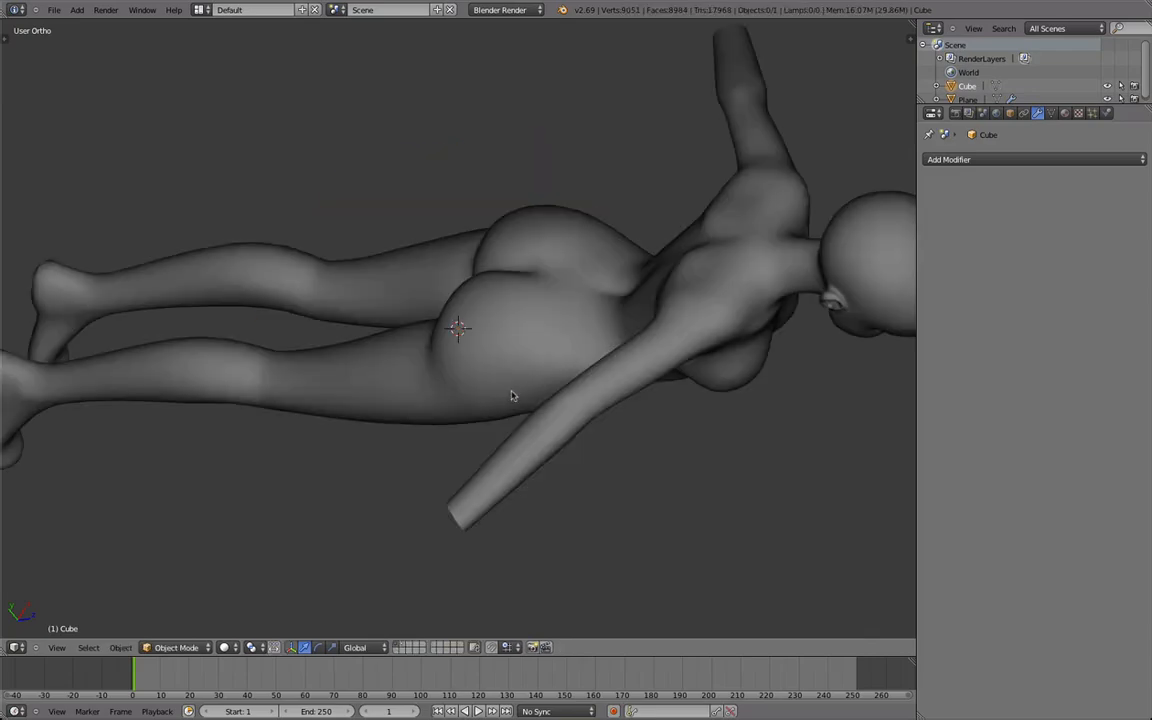
{"action": "middle_click_drag", "start_coordinate": [514, 398], "coordinate": [515, 265]}
Open the body mesh in edit mode, select the open edge loop at the wrist to check its vertex count, and clear the selection.
{"action": "right_click", "coordinate": [623, 288]}
{"action": "key", "text": "Tab"}
{"action": "scroll", "coordinate": [720, 325], "scroll_direction": "up", "scroll_amount": 5}
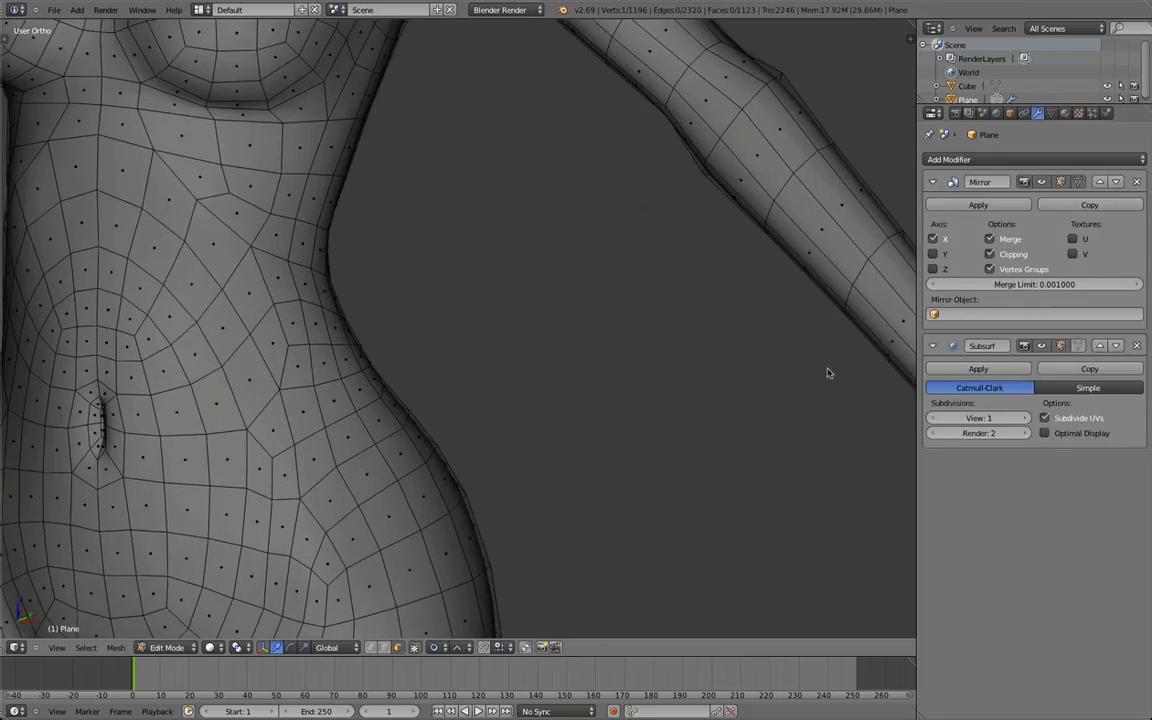
{"action": "middle_click_drag", "start_coordinate": [832, 358], "coordinate": [465, 400], "text": "shift"}
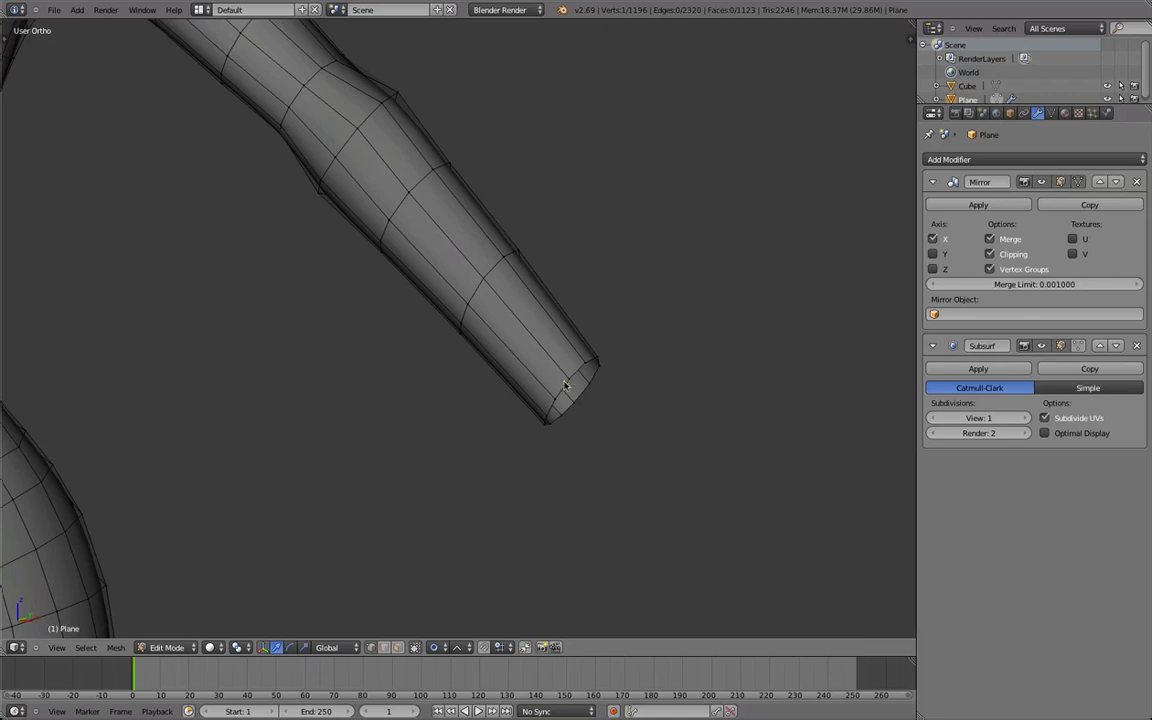
{"action": "middle_click_drag", "start_coordinate": [578, 294], "coordinate": [484, 240]}
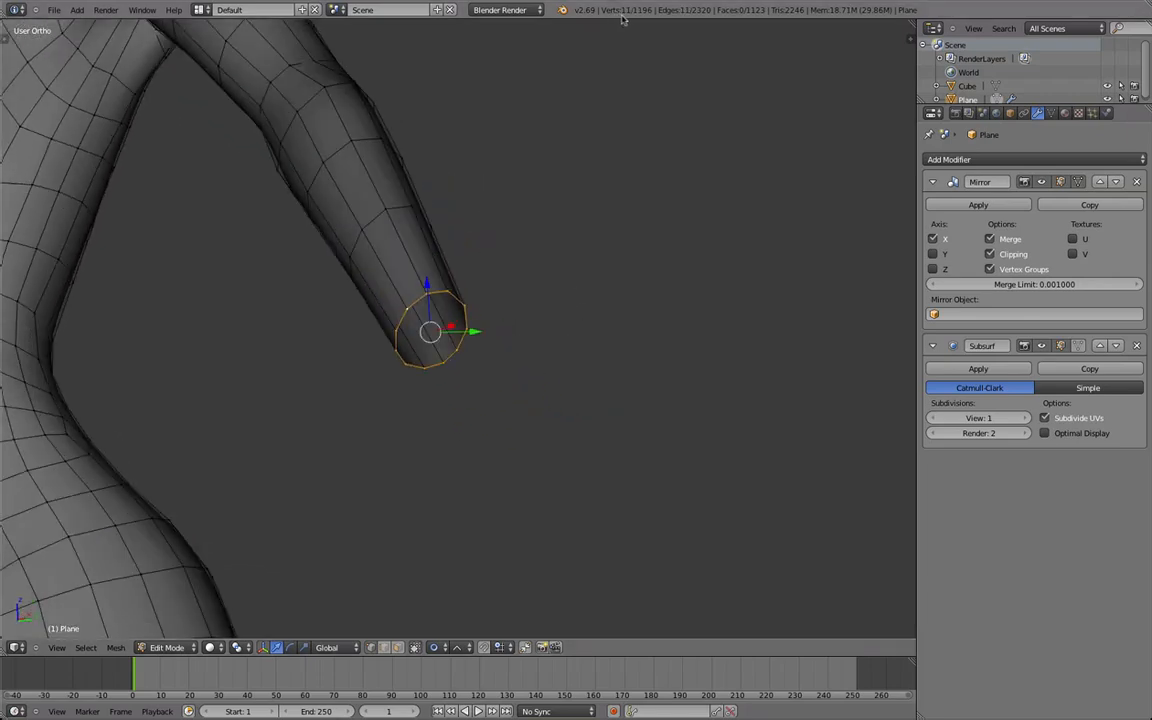
{"action": "middle_click_drag", "start_coordinate": [496, 301], "coordinate": [411, 286]}
{"action": "middle_click_drag", "start_coordinate": [324, 229], "coordinate": [518, 307]}
{"action": "key", "text": "a"}
Examine the edge rows running across the upper chest to the shoulder and around the forearm by selecting them.
{"action": "scroll", "coordinate": [317, 353], "scroll_direction": "up", "scroll_amount": 2}
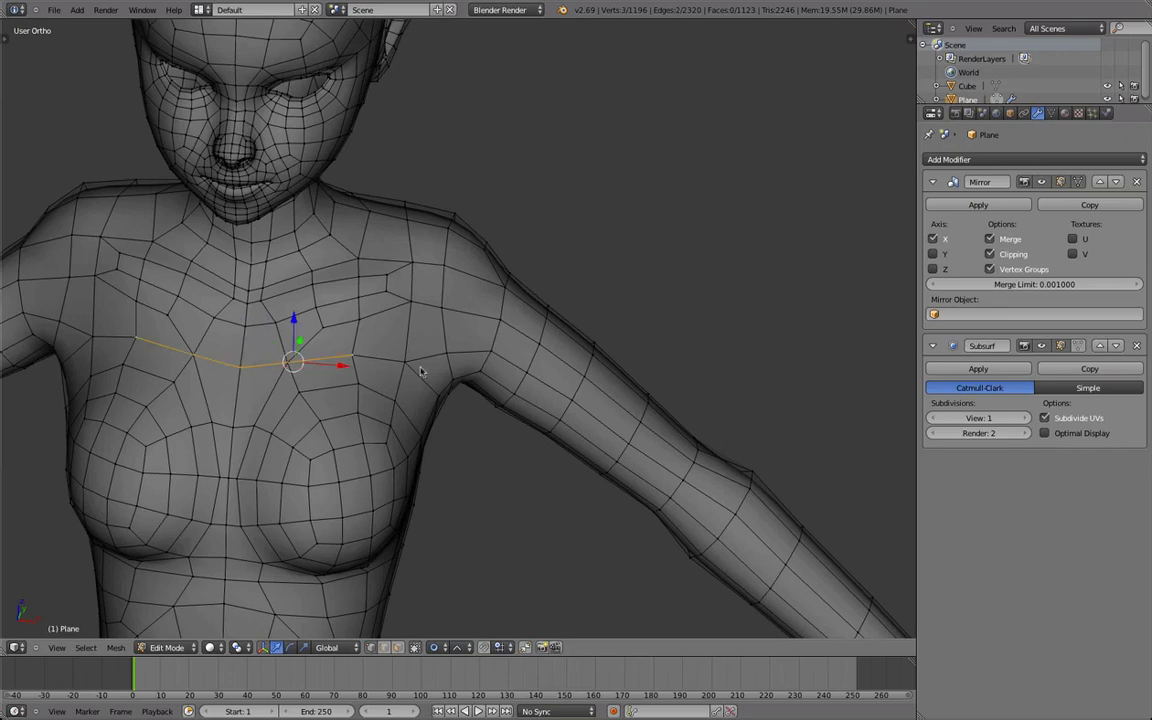
{"action": "right_click", "coordinate": [487, 352], "text": "shift"}
{"action": "middle_click_drag", "start_coordinate": [435, 393], "coordinate": [388, 355]}
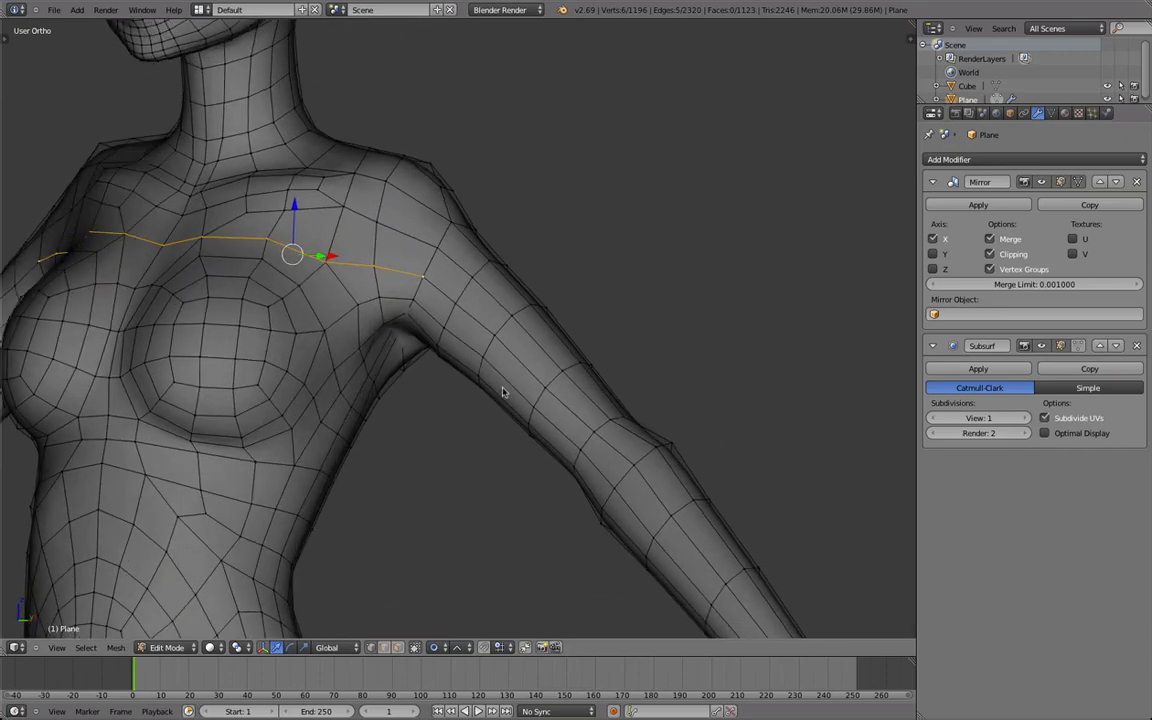
{"action": "scroll", "coordinate": [505, 393], "scroll_direction": "down", "scroll_amount": 3}
{"action": "right_click", "coordinate": [587, 434], "text": "alt"}
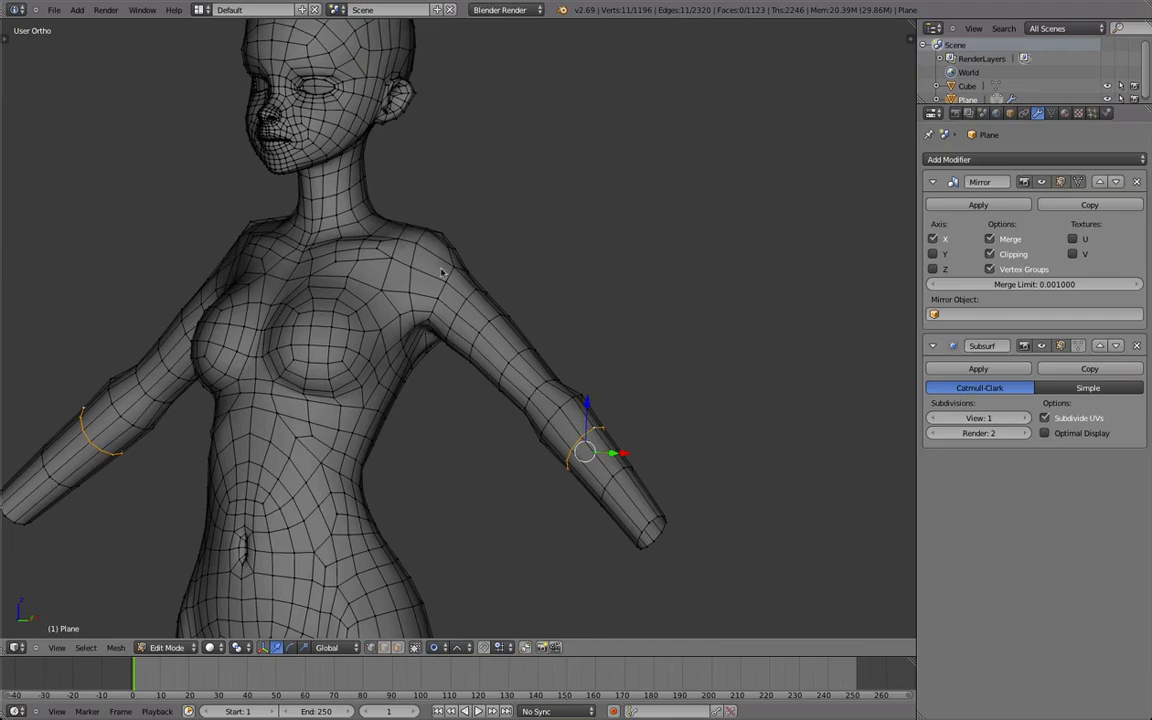
{"action": "middle_click_drag", "start_coordinate": [453, 292], "coordinate": [458, 318]}
{"action": "scroll", "coordinate": [340, 313], "scroll_direction": "up", "scroll_amount": 2}
{"action": "scroll", "coordinate": [458, 318], "scroll_direction": "down", "scroll_amount": 2}
{"action": "middle_click_drag", "start_coordinate": [370, 311], "coordinate": [463, 298], "text": "shift"}
{"action": "scroll", "coordinate": [465, 314], "scroll_direction": "up", "scroll_amount": 2}
Rip the body mesh open along the edge row across the upper chest.
{"action": "right_click", "coordinate": [444, 336], "text": "shift"}
{"action": "middle_click_drag", "start_coordinate": [438, 372], "coordinate": [438, 419], "text": "shift"}
{"action": "key", "text": "v"}
{"action": "left_click", "coordinate": [442, 348]}
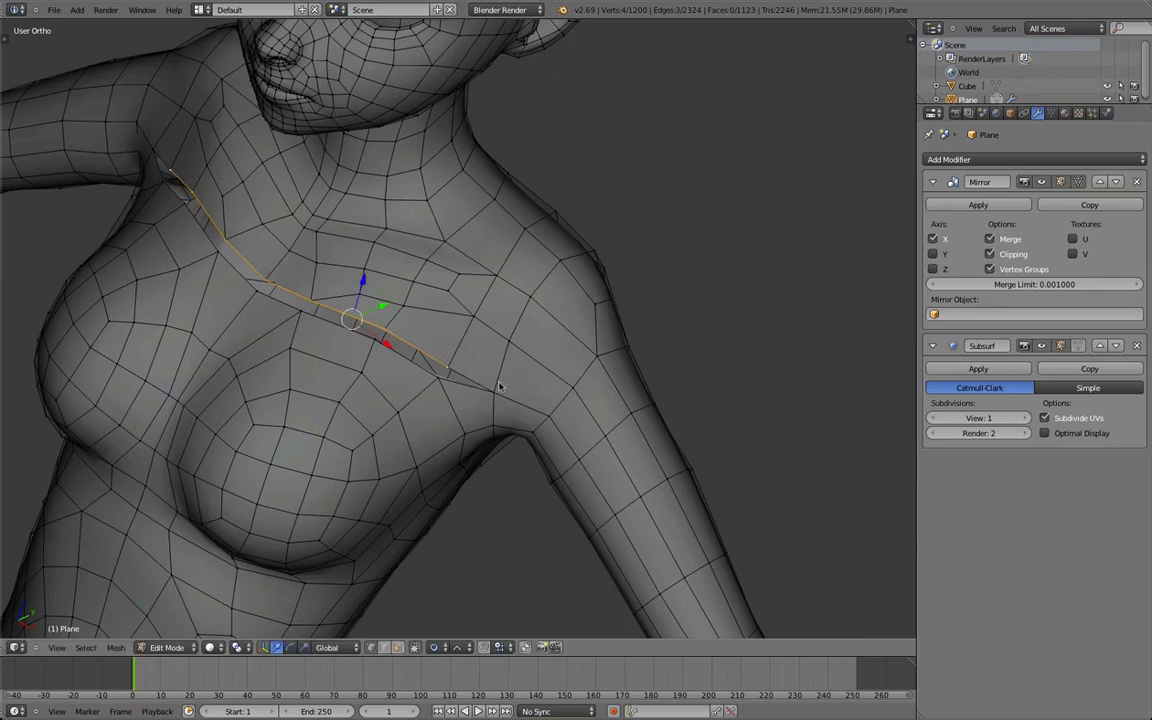
Rip the mesh along the edge row from the shoulder down the arm to the wrist and move the ripped edges apart.
{"action": "right_click", "coordinate": [567, 449], "text": "alt"}
{"action": "middle_click_drag", "start_coordinate": [545, 420], "coordinate": [453, 250]}
{"action": "scroll", "coordinate": [470, 340], "scroll_direction": "down", "scroll_amount": 3}
{"action": "key", "text": "v"}
{"action": "left_click", "coordinate": [453, 261]}
{"action": "right_click", "coordinate": [592, 436], "text": "alt"}
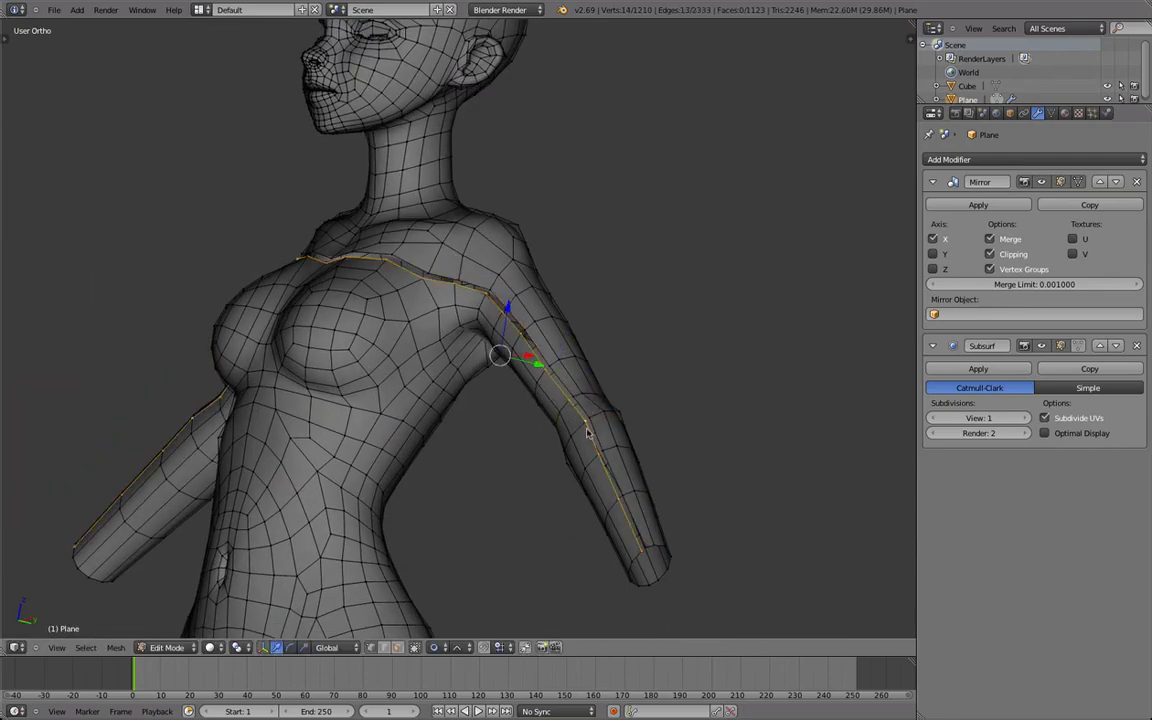
{"action": "key", "text": "g"}
{"action": "scroll", "coordinate": [585, 437], "scroll_direction": "up", "scroll_amount": 2}
{"action": "left_click", "coordinate": [586, 438]}
{"action": "scroll", "coordinate": [580, 437], "scroll_direction": "up", "scroll_amount": 1}
Fill the ripped gap from the middle of the chest down the arm to the wrist with faces.
{"action": "middle_click_drag", "start_coordinate": [578, 437], "coordinate": [325, 462]}
{"action": "right_click", "coordinate": [376, 338]}
{"action": "key", "text": "g"}
{"action": "left_click", "coordinate": [376, 342]}
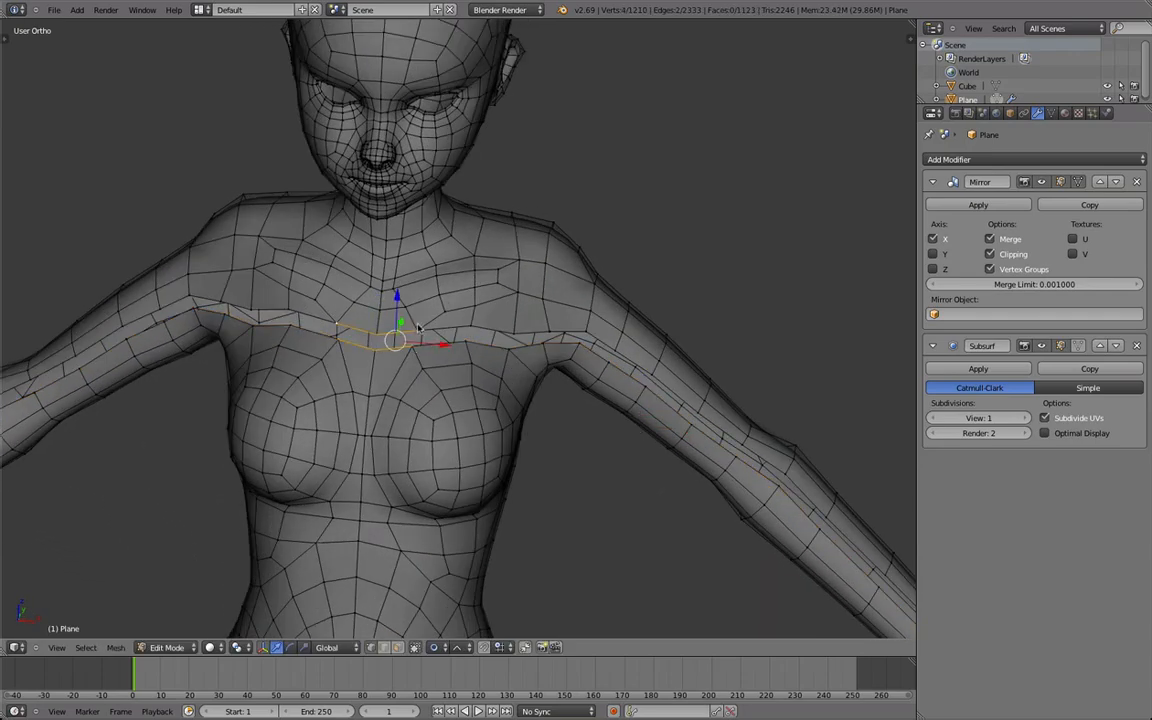
{"action": "scroll", "coordinate": [541, 399], "scroll_direction": "down", "scroll_amount": 5}
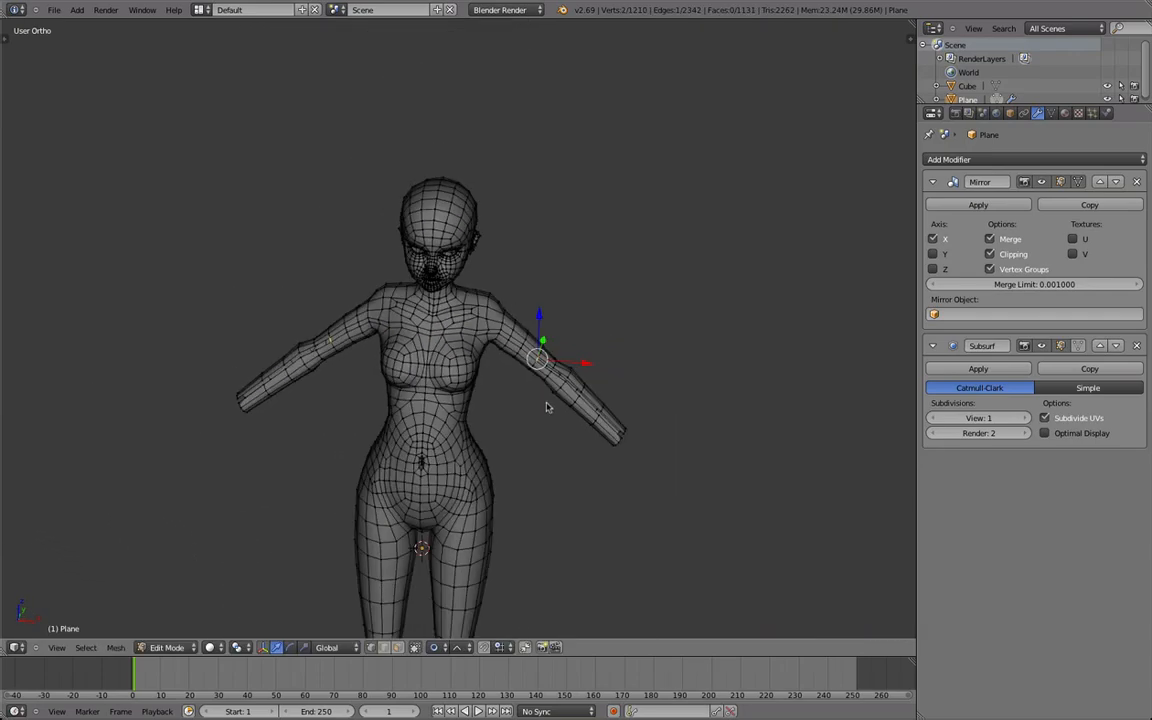
{"action": "middle_click_drag", "start_coordinate": [555, 380], "coordinate": [440, 380]}
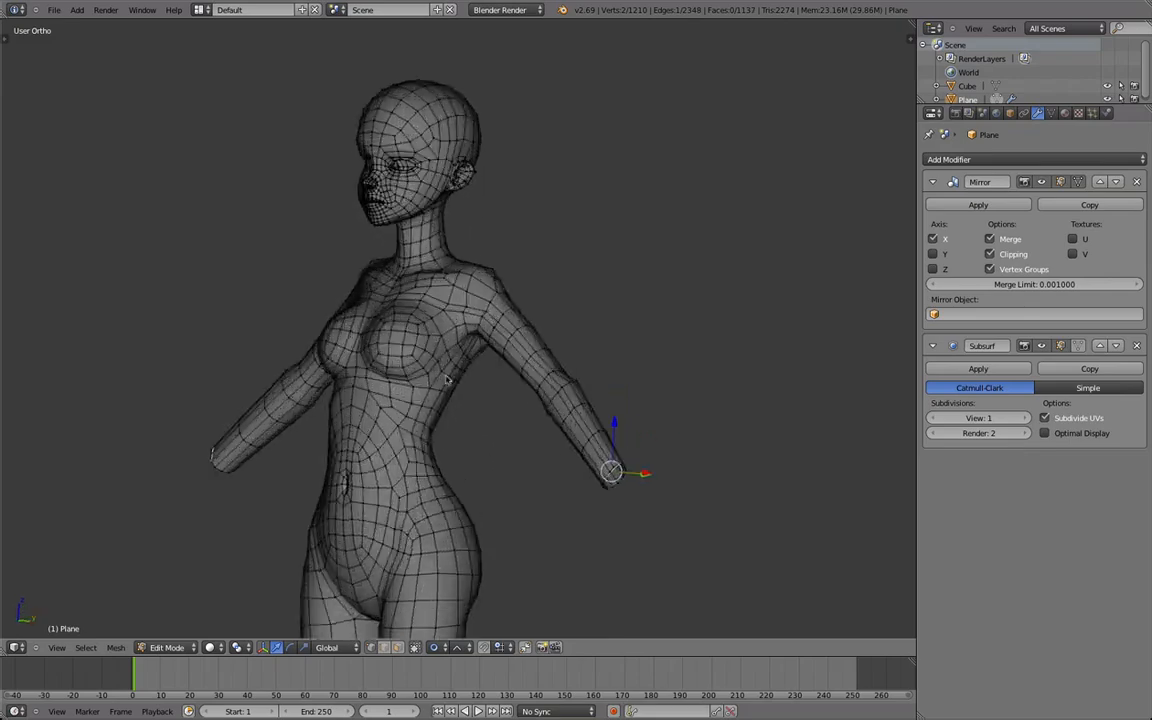
{"action": "scroll", "coordinate": [424, 337], "scroll_direction": "up", "scroll_amount": 4}
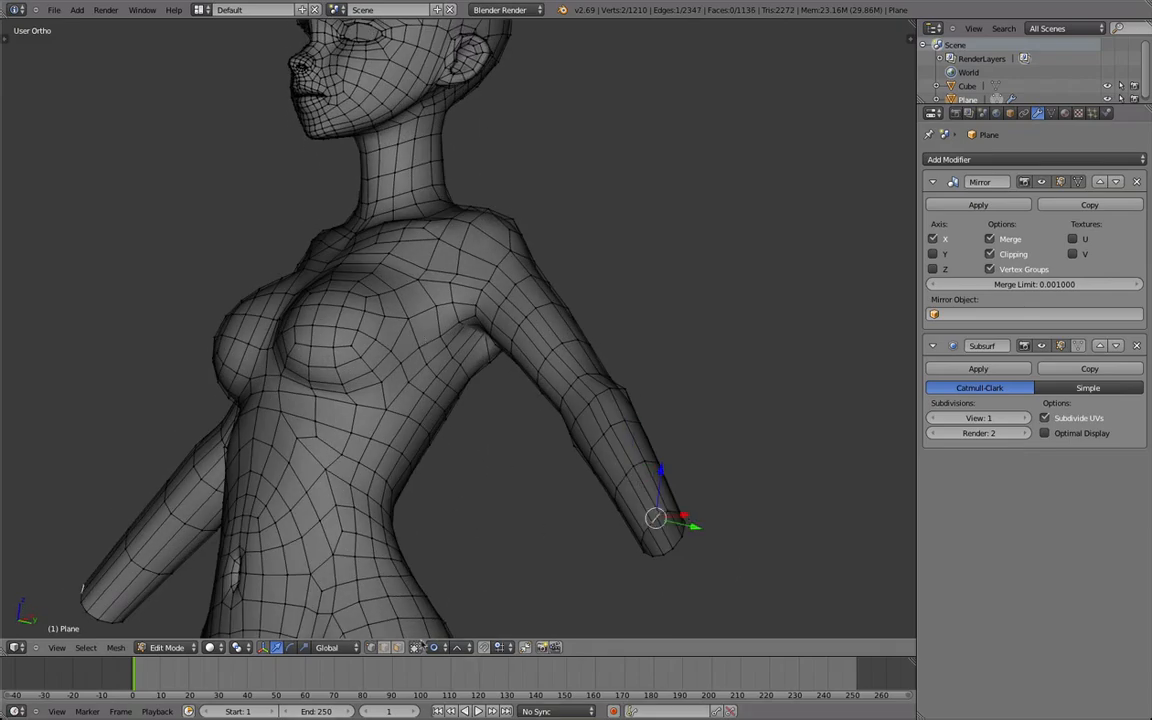
Turn off proportional editing and smooth the box-selected vertices around the new strip on the upper chest.
{"action": "left_click", "coordinate": [446, 647]}
{"action": "left_click", "coordinate": [452, 636]}
{"action": "middle_click_drag", "start_coordinate": [514, 456], "coordinate": [483, 399]}
{"action": "scroll", "coordinate": [483, 399], "scroll_direction": "up", "scroll_amount": 3}
{"action": "key", "text": "a"}
{"action": "key", "text": "b"}
{"action": "left_click_drag", "start_coordinate": [487, 353], "coordinate": [299, 316]}
{"action": "key", "text": "w"}
{"action": "left_click", "coordinate": [401, 373]}
Select the small vertex groups where the new strip passes the shoulder and armpit, and check the shape in object mode.
{"action": "key", "text": "a"}
{"action": "key", "text": "b"}
{"action": "left_click_drag", "start_coordinate": [603, 388], "coordinate": [501, 360]}
{"action": "key", "text": "Tab"}
{"action": "middle_click_drag", "start_coordinate": [501, 360], "coordinate": [455, 319]}
{"action": "key", "text": "Tab"}
{"action": "key", "text": "a"}
{"action": "key", "text": "b"}
{"action": "left_click_drag", "start_coordinate": [452, 320], "coordinate": [416, 272]}
{"action": "key", "text": "a"}
{"action": "key", "text": "b"}
{"action": "left_click_drag", "start_coordinate": [479, 352], "coordinate": [448, 310]}
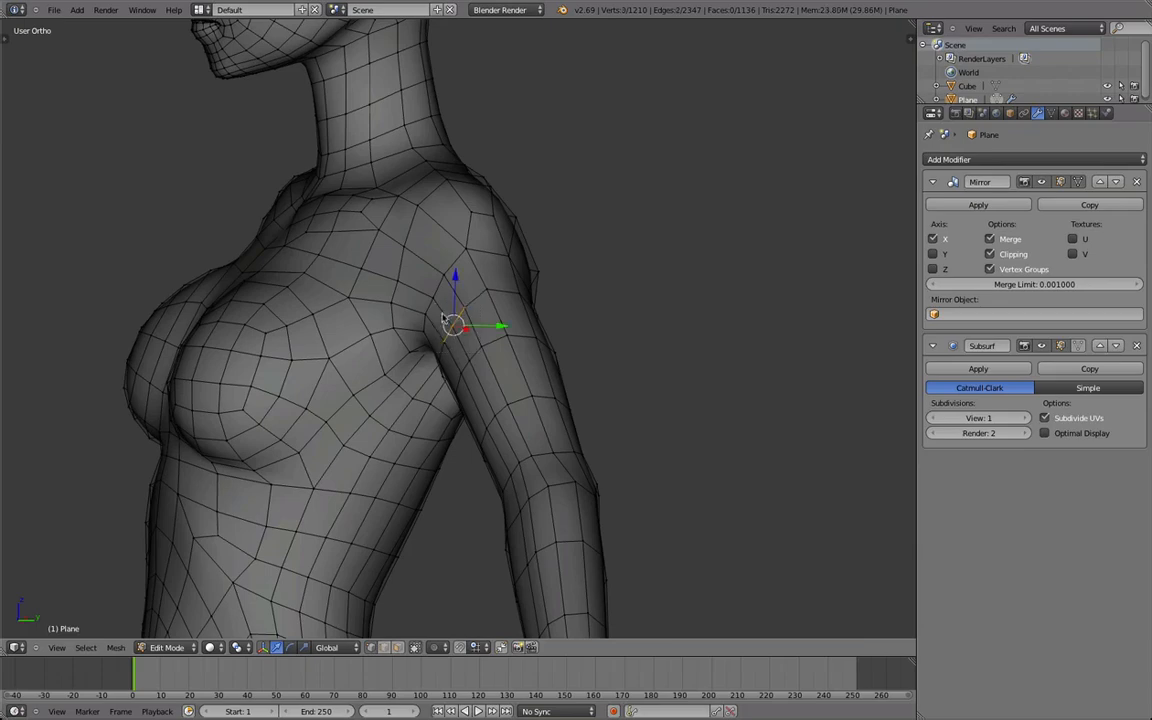
Select the new strip of faces running down the arm and adjust its position.
{"action": "key", "text": "a"}
{"action": "middle_click_drag", "start_coordinate": [442, 318], "coordinate": [542, 352]}
{"action": "right_click", "coordinate": [545, 358], "text": "alt"}
{"action": "key", "text": "a"}
{"action": "right_click", "coordinate": [546, 362], "text": "alt"}
{"action": "right_click", "coordinate": [507, 340], "text": "alt+shift"}
{"action": "scroll", "coordinate": [463, 368], "scroll_direction": "down", "scroll_amount": 2}
{"action": "middle_click_drag", "start_coordinate": [463, 368], "coordinate": [547, 366]}
{"action": "key", "text": "b"}
{"action": "middle_click_drag", "start_coordinate": [491, 353], "coordinate": [346, 243]}
{"action": "scroll", "coordinate": [519, 401], "scroll_direction": "down", "scroll_amount": 2}
{"action": "middle_click_drag", "start_coordinate": [519, 401], "coordinate": [472, 333], "text": "shift"}
{"action": "scroll", "coordinate": [384, 271], "scroll_direction": "up", "scroll_amount": 2}
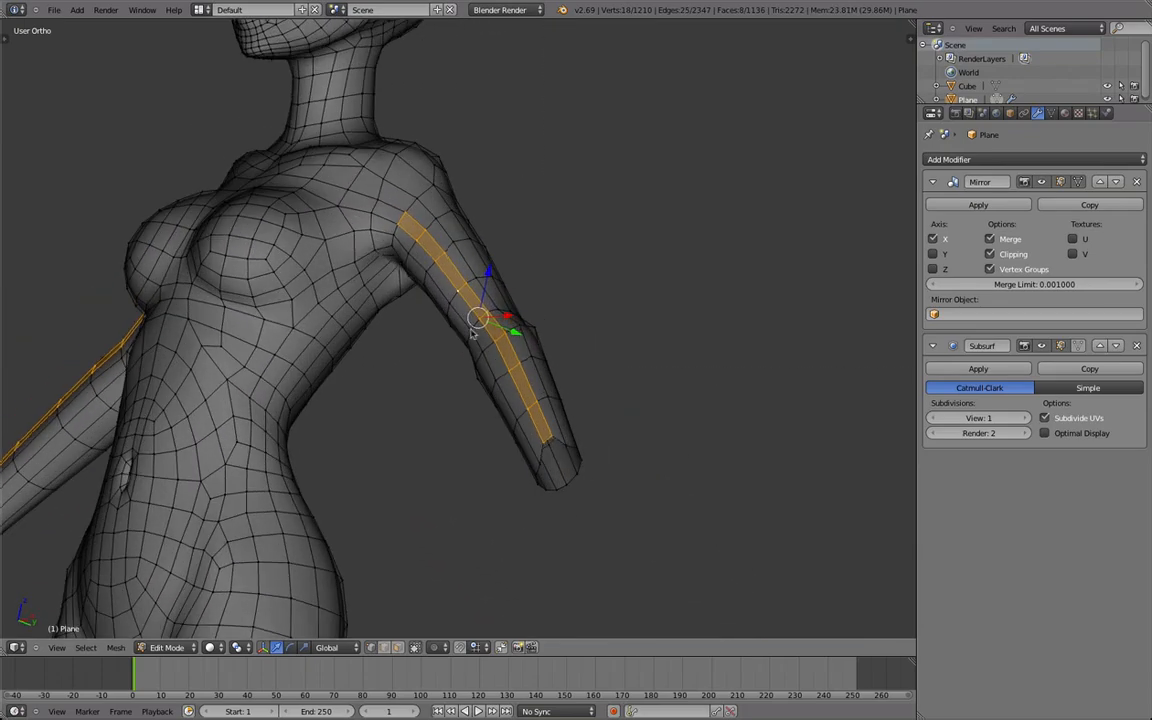
{"action": "key", "text": "g"}
{"action": "left_click", "coordinate": [520, 404]}
Reposition the new strip's vertices on the forearm near the wrist.
{"action": "right_click", "coordinate": [547, 449]}
{"action": "middle_click_drag", "start_coordinate": [515, 443], "coordinate": [438, 396], "text": "shift"}
{"action": "middle_click_drag", "start_coordinate": [438, 396], "coordinate": [443, 306]}
{"action": "scroll", "coordinate": [443, 306], "scroll_direction": "up", "scroll_amount": 4}
{"action": "key", "text": "g"}
{"action": "left_click", "coordinate": [488, 231]}
{"action": "right_click", "coordinate": [501, 224]}
{"action": "key", "text": "g"}
{"action": "left_click", "coordinate": [499, 229]}
Select the open edge loop at the wrist and examine the arm's topology and surface in edit and object mode.
{"action": "right_click", "coordinate": [494, 234], "text": "alt"}
{"action": "middle_click_drag", "start_coordinate": [494, 234], "coordinate": [497, 460]}
{"action": "scroll", "coordinate": [497, 460], "scroll_direction": "down", "scroll_amount": 6}
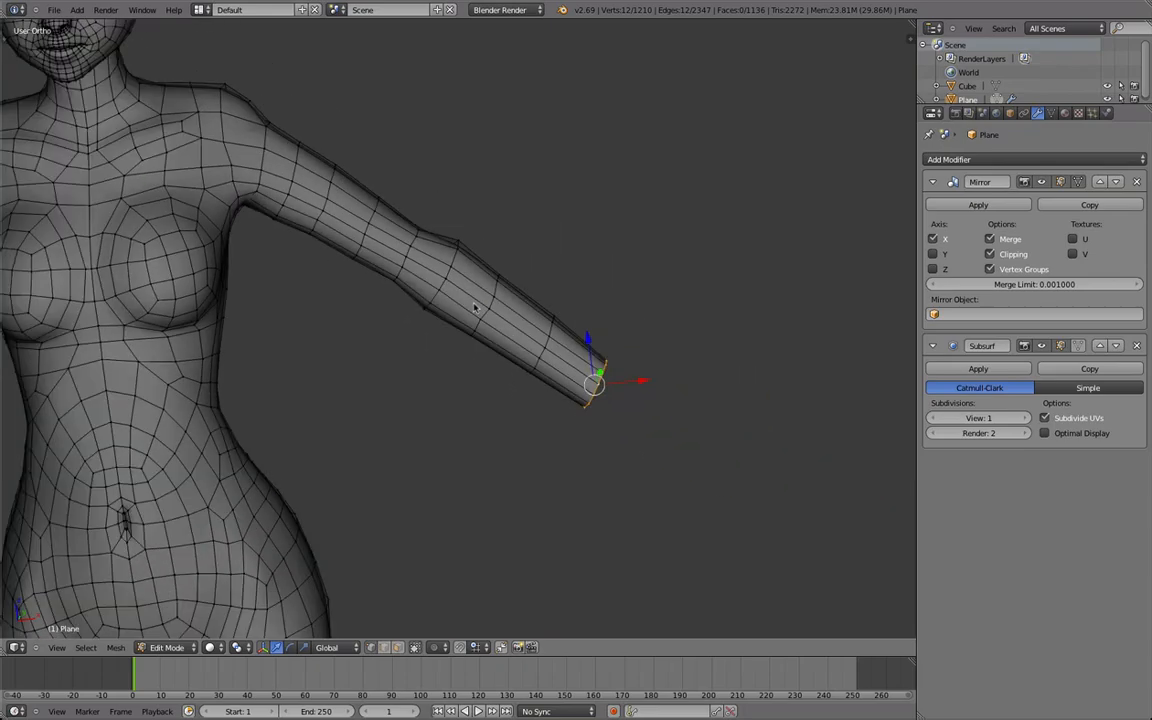
{"action": "key", "text": "Tab"}
{"action": "scroll", "coordinate": [450, 405], "scroll_direction": "up", "scroll_amount": 3}
{"action": "middle_click_drag", "start_coordinate": [449, 406], "coordinate": [316, 249]}
{"action": "key", "text": "Tab"}
{"action": "scroll", "coordinate": [598, 371], "scroll_direction": "up", "scroll_amount": 3}
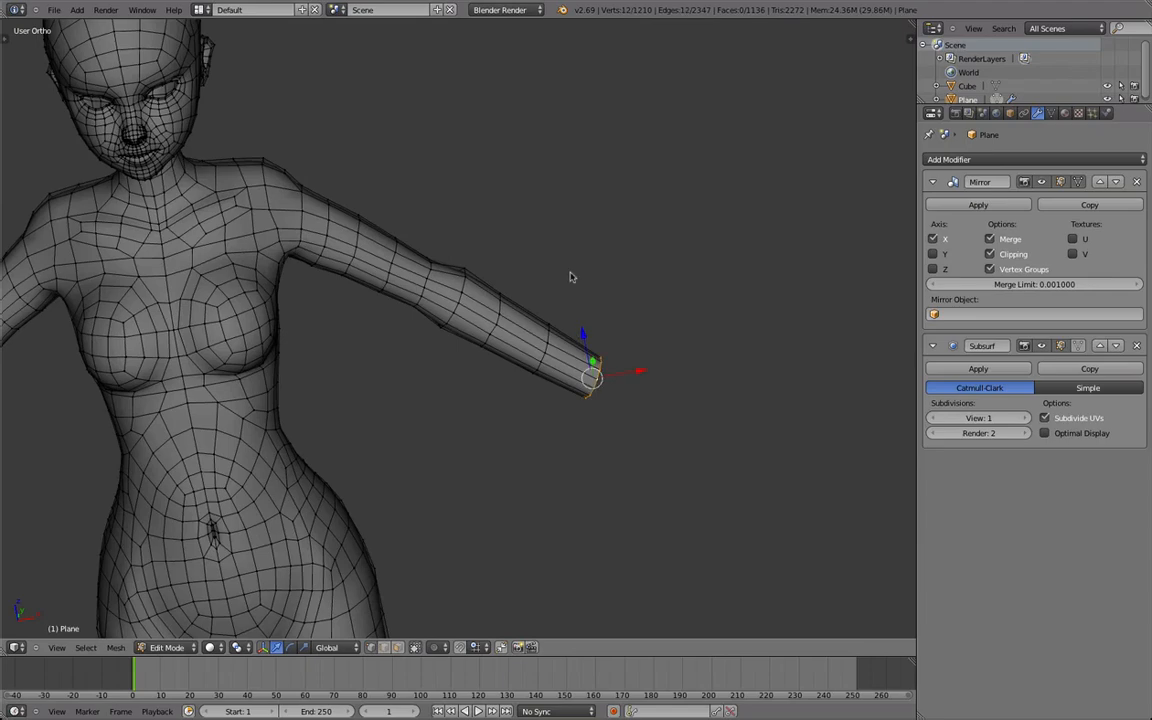
{"action": "scroll", "coordinate": [550, 249], "scroll_direction": "down", "scroll_amount": 2}
{"action": "middle_click_drag", "start_coordinate": [550, 249], "coordinate": [450, 285]}
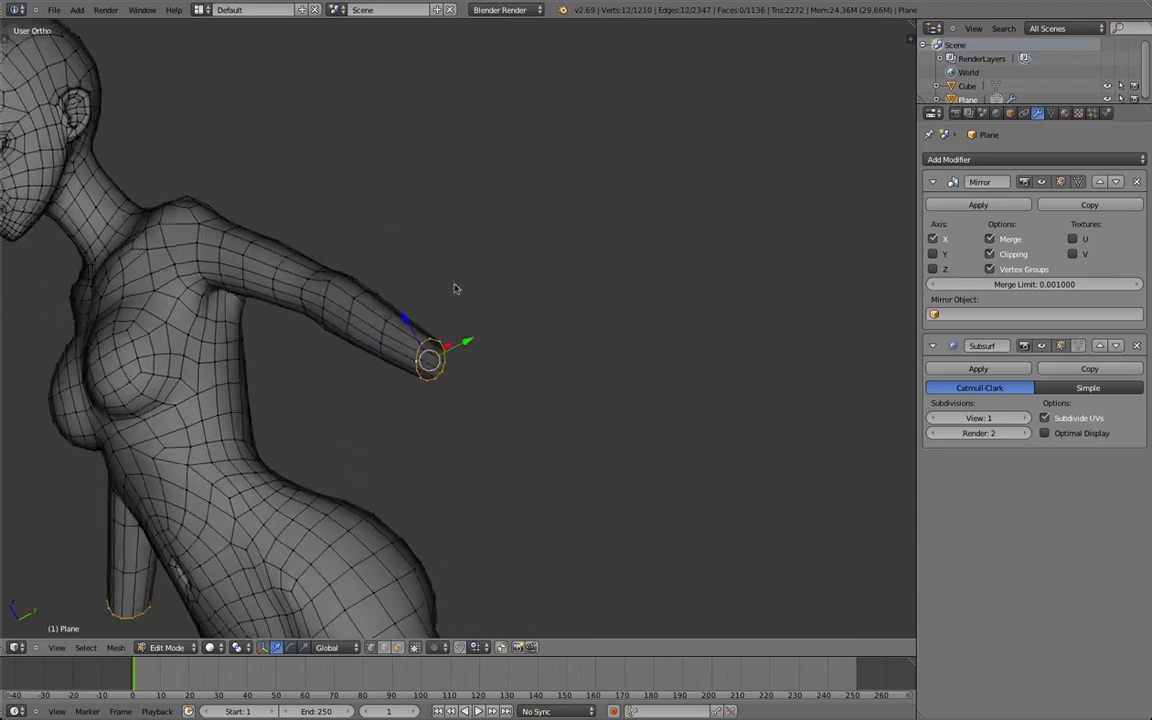
{"action": "scroll", "coordinate": [545, 264], "scroll_direction": "up", "scroll_amount": 3}
{"action": "middle_click_drag", "start_coordinate": [602, 289], "coordinate": [775, 298]}
{"action": "key", "text": "Tab"}
{"action": "key", "text": "Tab"}
{"action": "key", "text": "Tab"}
{"action": "key", "text": "Tab"}
{"action": "key", "text": "Tab"}
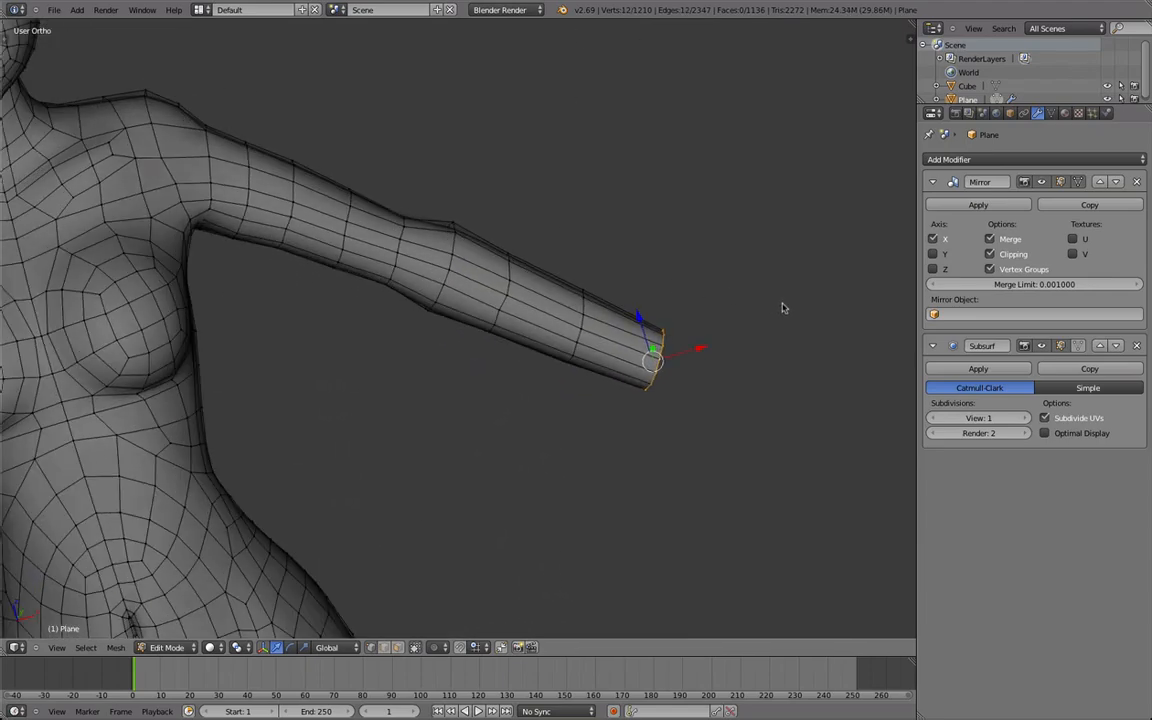
{"action": "scroll", "coordinate": [738, 351], "scroll_direction": "down", "scroll_amount": 3}
{"action": "middle_click_drag", "start_coordinate": [738, 355], "coordinate": [731, 404]}
{"action": "scroll", "coordinate": [656, 404], "scroll_direction": "down", "scroll_amount": 4}
{"action": "middle_click_drag", "start_coordinate": [500, 310], "coordinate": [490, 365]}
Switch back to layer 2 and open the cube in edit mode.
{"action": "key", "text": "a"}
{"action": "key", "text": "2"}
{"action": "scroll", "coordinate": [455, 395], "scroll_direction": "up", "scroll_amount": 3}
{"action": "right_click", "coordinate": [397, 488]}
{"action": "scroll", "coordinate": [390, 505], "scroll_direction": "down", "scroll_amount": 1}
{"action": "middle_click_drag", "start_coordinate": [371, 532], "coordinate": [540, 530], "text": "shift"}
{"action": "middle_click_drag", "start_coordinate": [403, 340], "coordinate": [402, 440]}
{"action": "key", "text": "Tab"}
{"action": "right_click", "coordinate": [411, 298]}
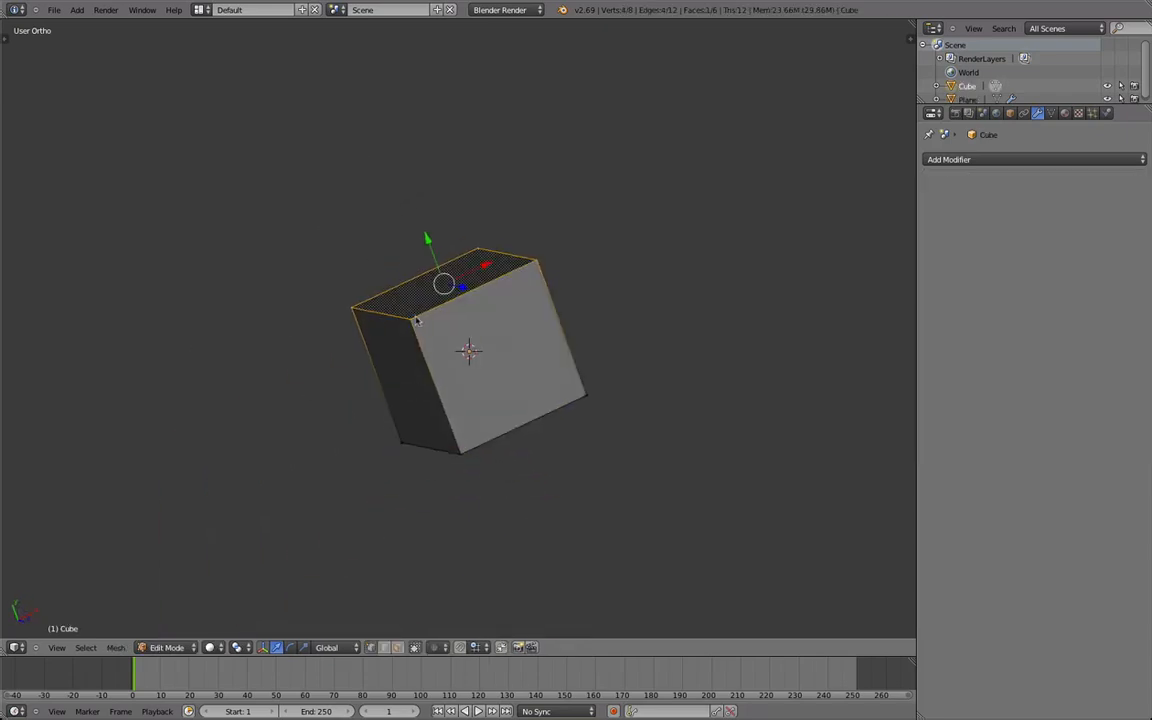
{"action": "middle_click_drag", "start_coordinate": [411, 298], "coordinate": [434, 366]}
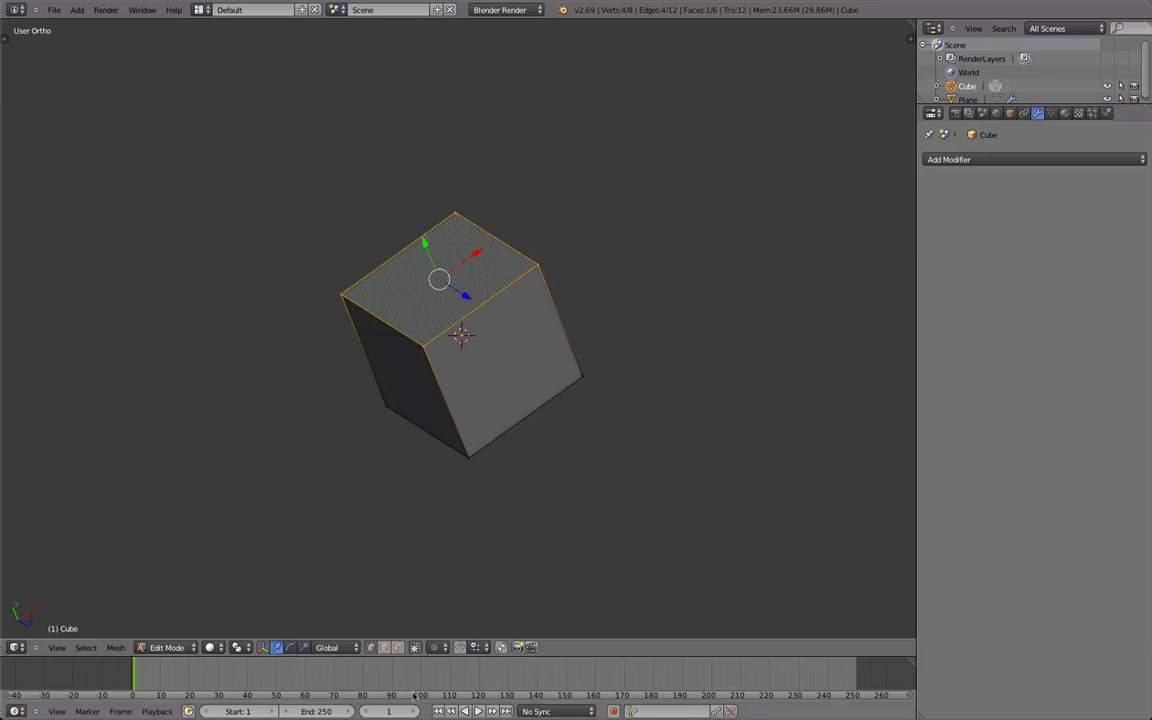
{"action": "middle_click_drag", "start_coordinate": [432, 571], "coordinate": [512, 381]}
{"action": "key", "text": "Tab"}
{"action": "key", "text": "Tab"}
Delete all of the cube's faces except one side face.
{"action": "right_click", "coordinate": [485, 342], "text": "alt"}
{"action": "key", "text": "x"}
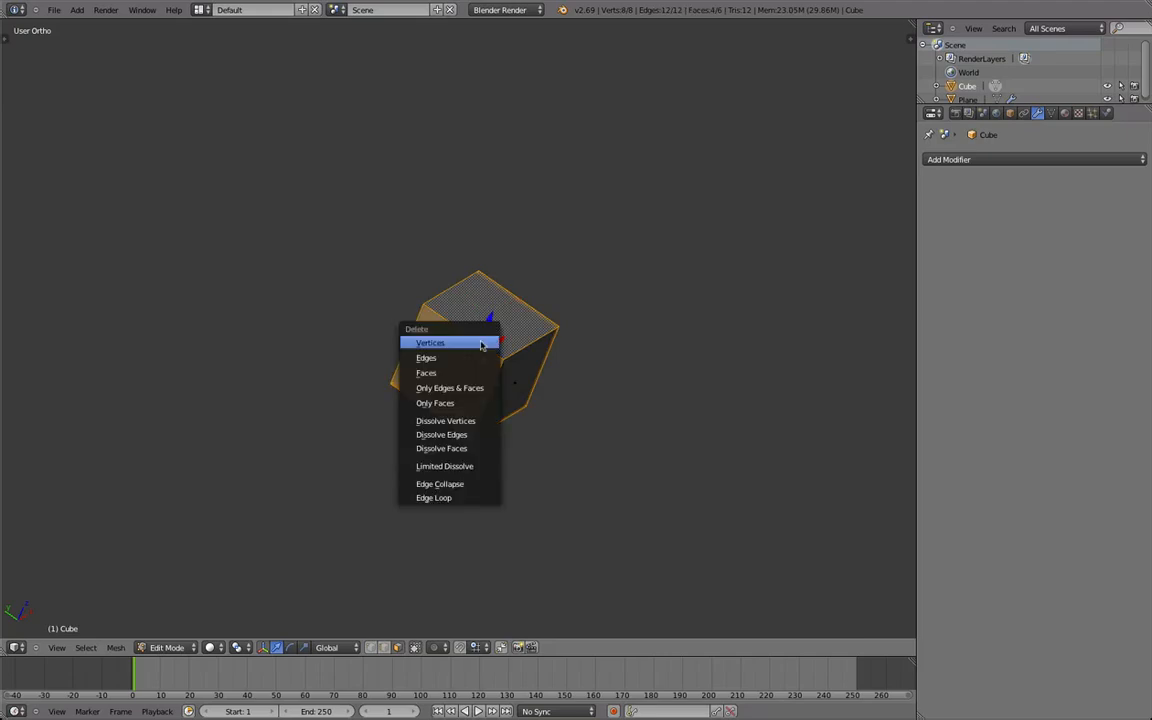
{"action": "left_click", "coordinate": [479, 377]}
{"action": "right_click", "coordinate": [513, 381]}
{"action": "key", "text": "x"}
{"action": "left_click", "coordinate": [497, 382]}
{"action": "middle_click_drag", "start_coordinate": [382, 374], "coordinate": [468, 251]}
Subdivide the remaining face with 2 cuts and delete its inner vertices to keep only the outer outline.
{"action": "key", "text": "a"}
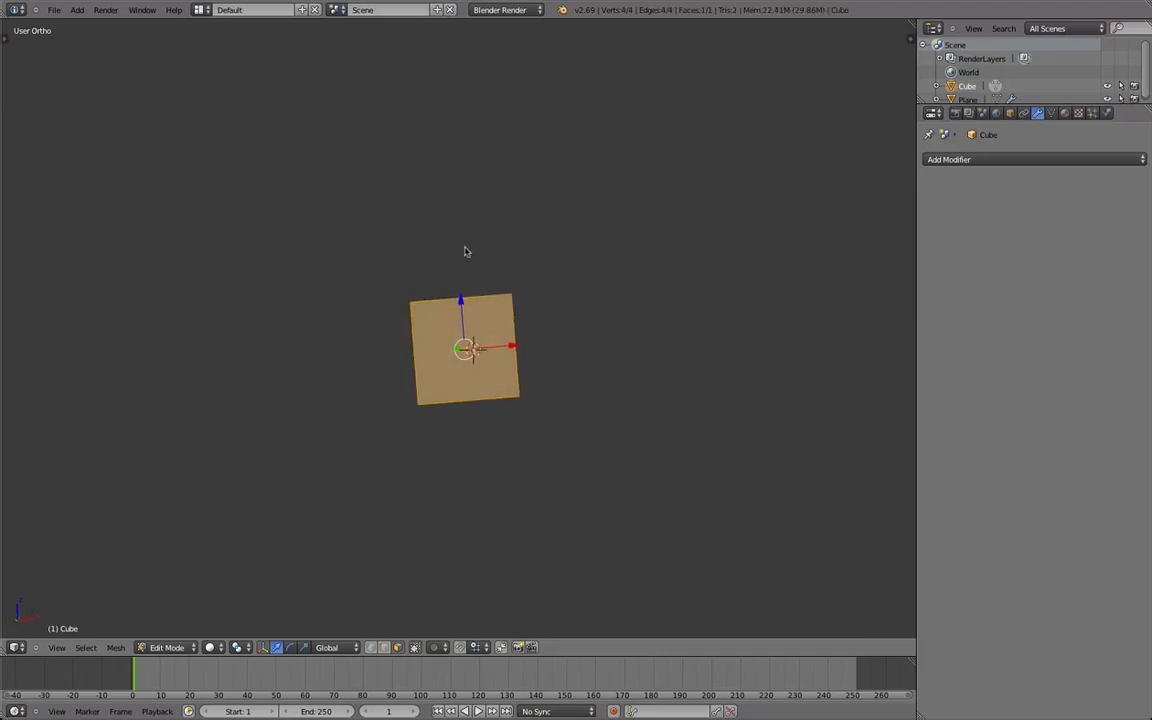
{"action": "key", "text": "t"}
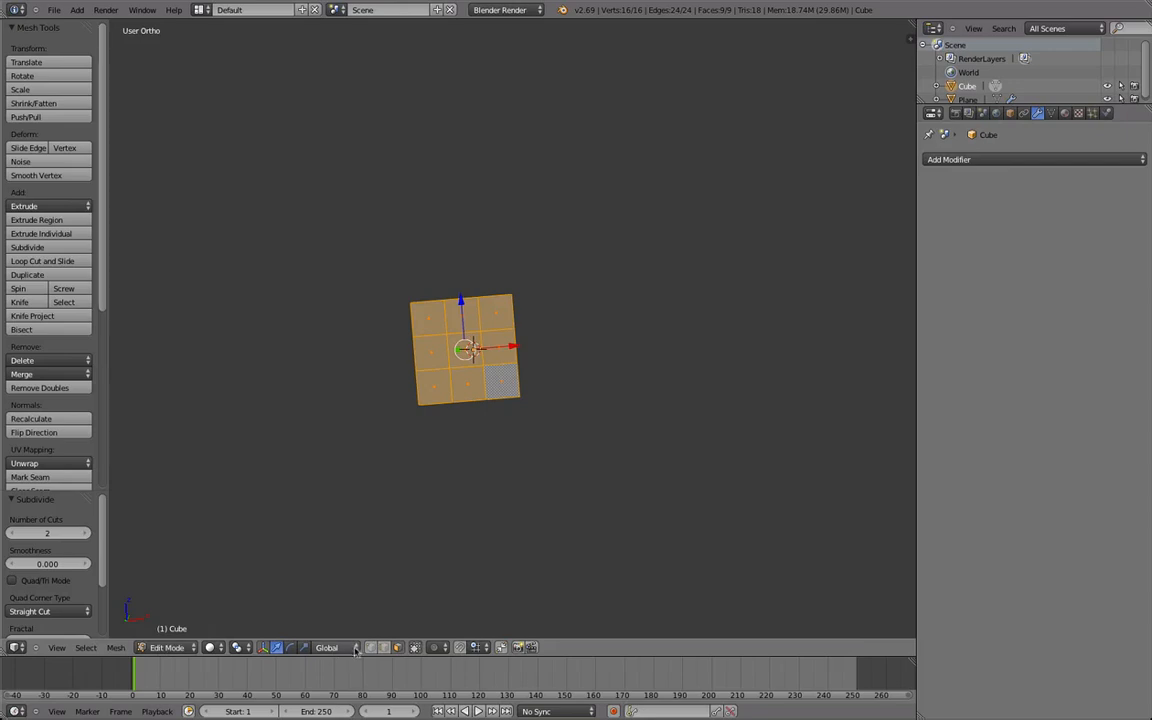
{"action": "key", "text": "a"}
{"action": "key", "text": "x"}
{"action": "left_click", "coordinate": [410, 285]}
Smooth the outline's vertices once and scale it by 1.455 along the X axis.
{"action": "key", "text": "a"}
{"action": "key", "text": "s"}
{"action": "right_click", "coordinate": [540, 353]}
{"action": "key", "text": "w"}
{"action": "key", "text": "o"}
{"action": "key", "text": "s"}
{"action": "key", "text": "x"}
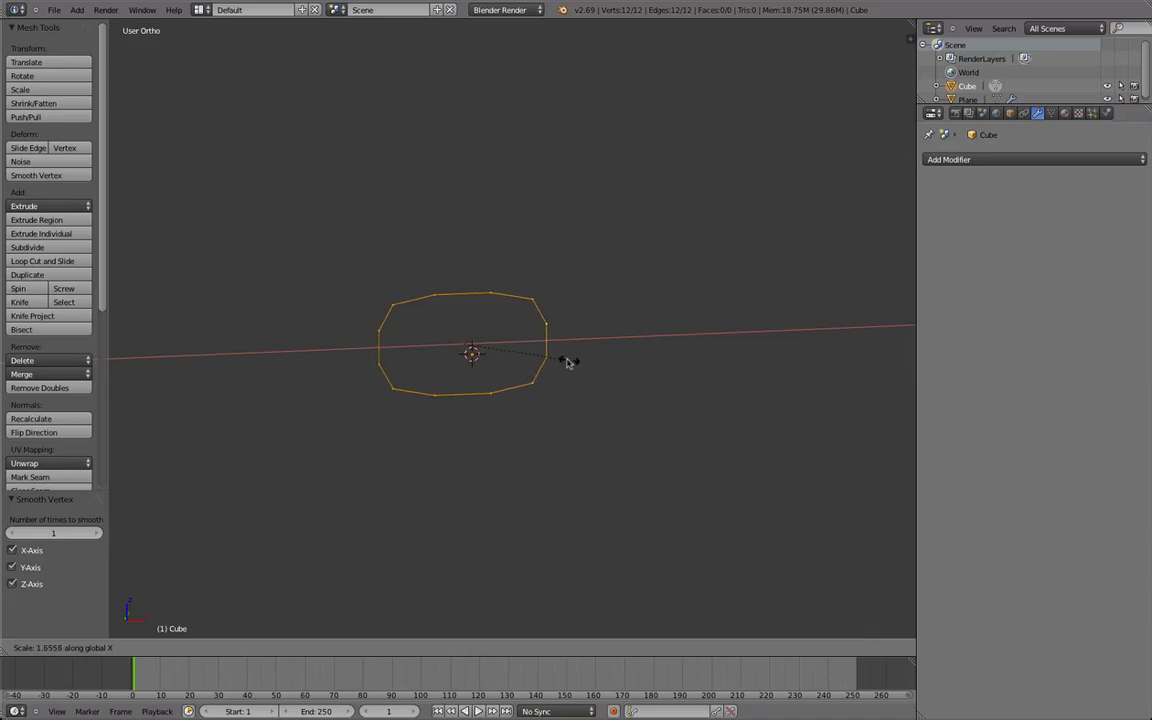
{"action": "left_click", "coordinate": [558, 362]}
Add a circle with 6 vertices and a radius of 1 to the same mesh.
{"action": "middle_click_drag", "start_coordinate": [398, 347], "coordinate": [349, 407]}
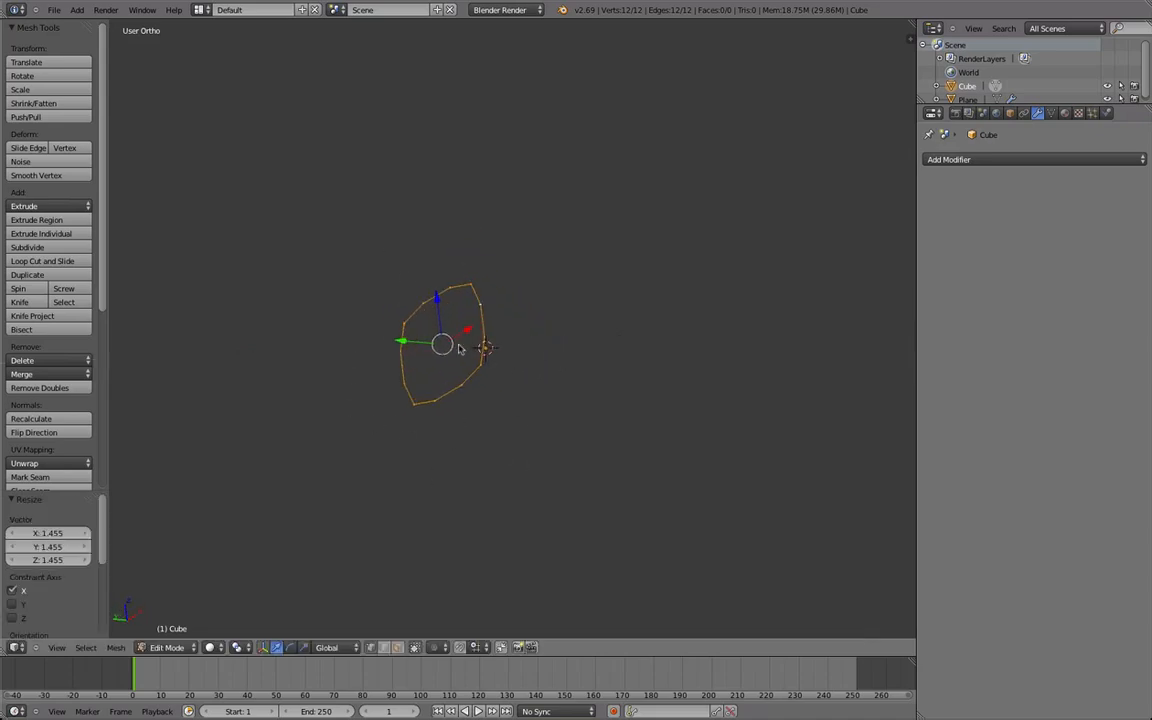
{"action": "key", "text": "a"}
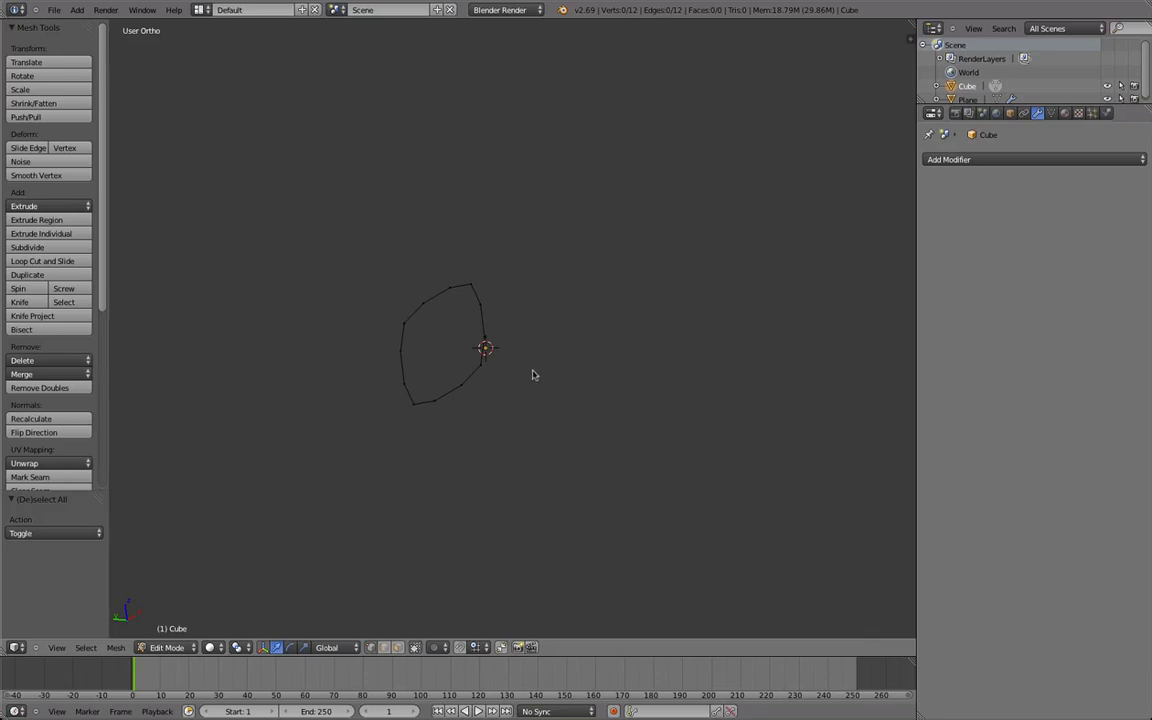
{"action": "key", "text": "shift+a"}
{"action": "left_click", "coordinate": [503, 400]}
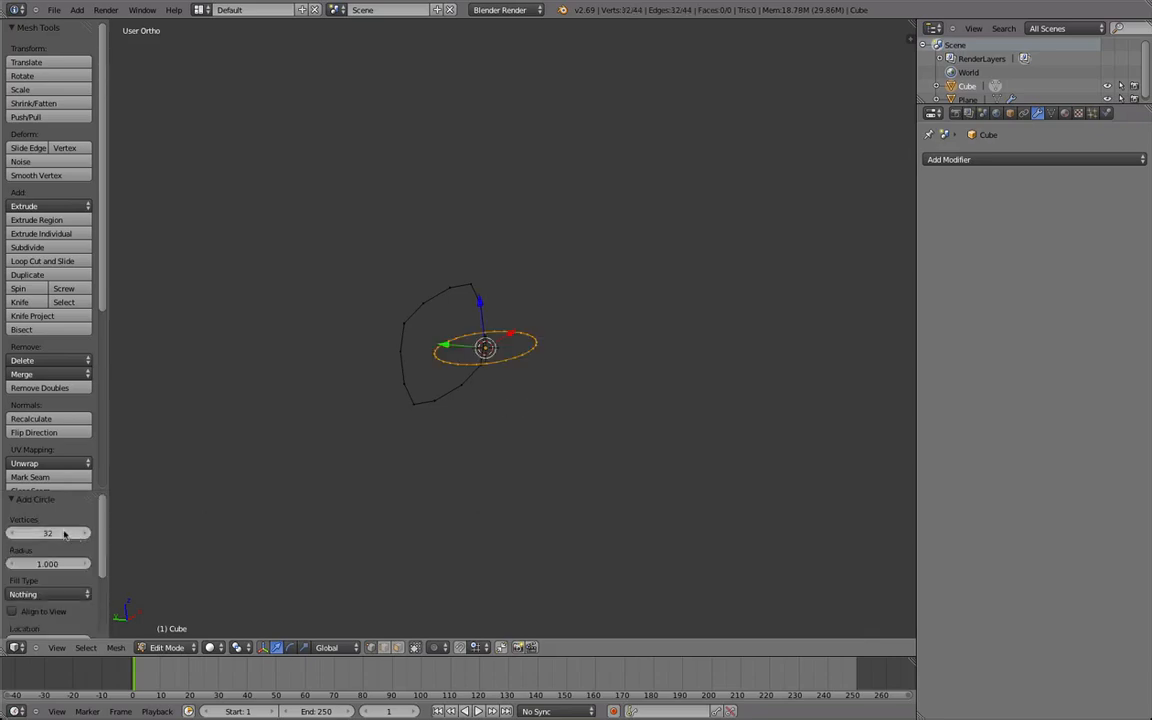
{"action": "middle_click_drag", "start_coordinate": [316, 419], "coordinate": [568, 392]}
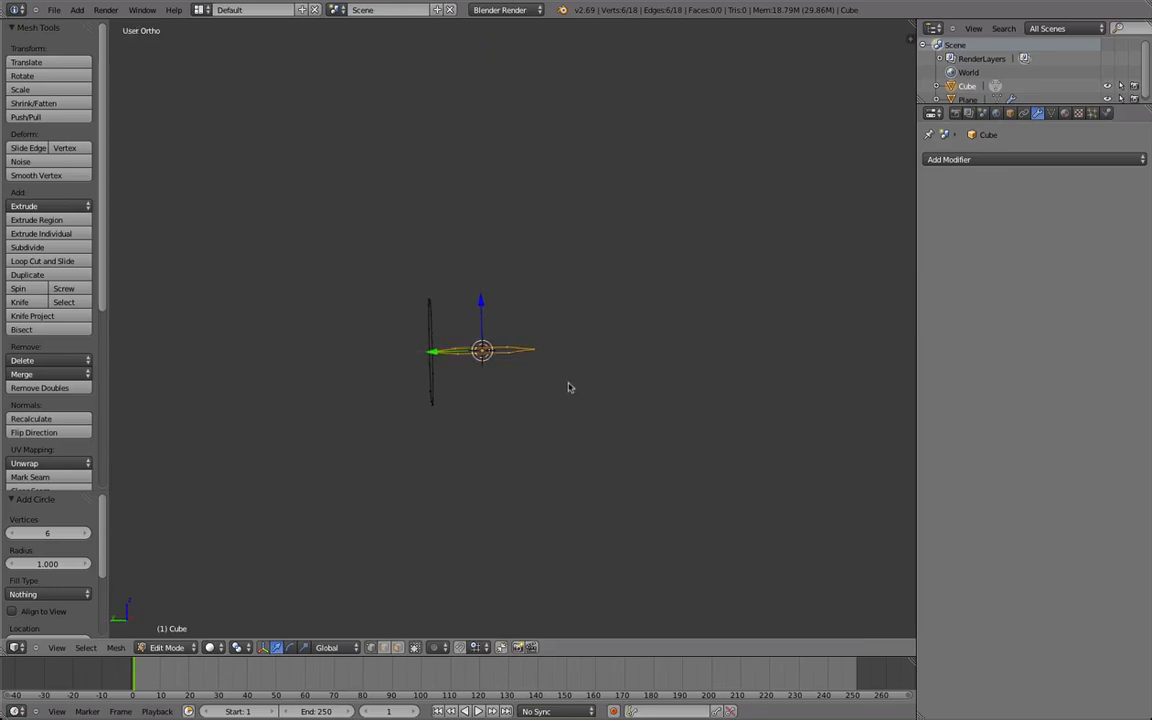
Rotate the six-vertex circle upright in the left view and move it -5 along the Y axis.
{"action": "key", "text": "r"}
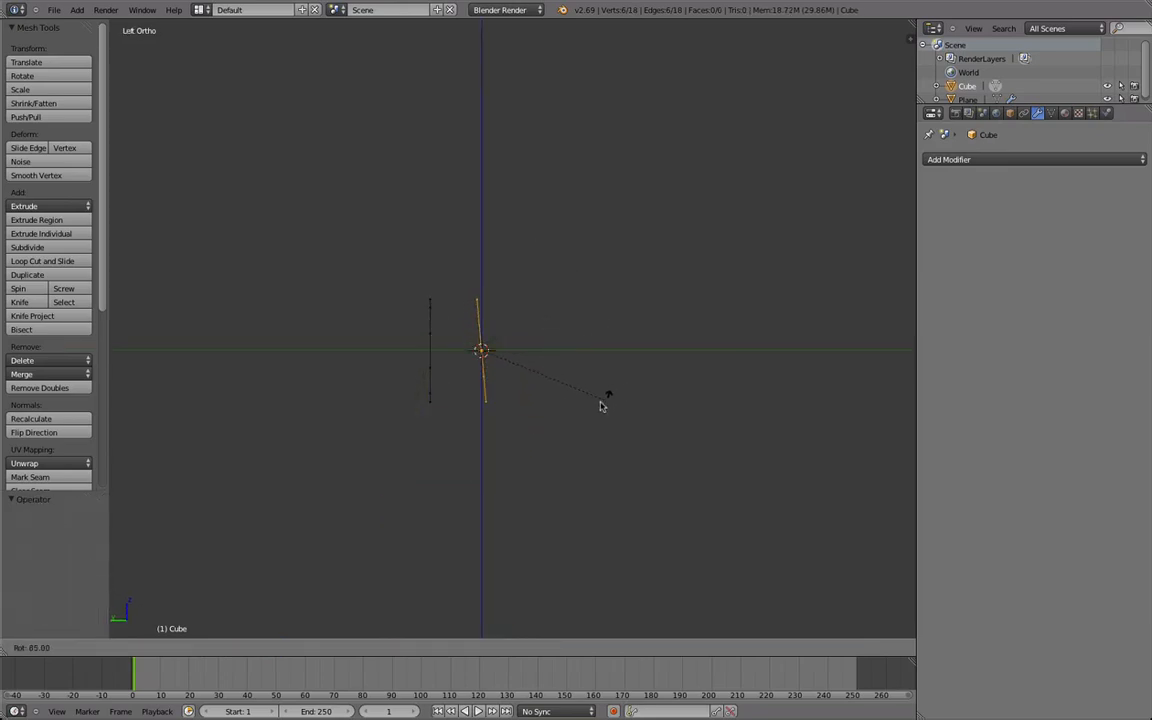
{"action": "left_click", "coordinate": [587, 413]}
{"action": "key", "text": "g"}
{"action": "key", "text": "y"}
{"action": "left_click", "coordinate": [706, 398]}
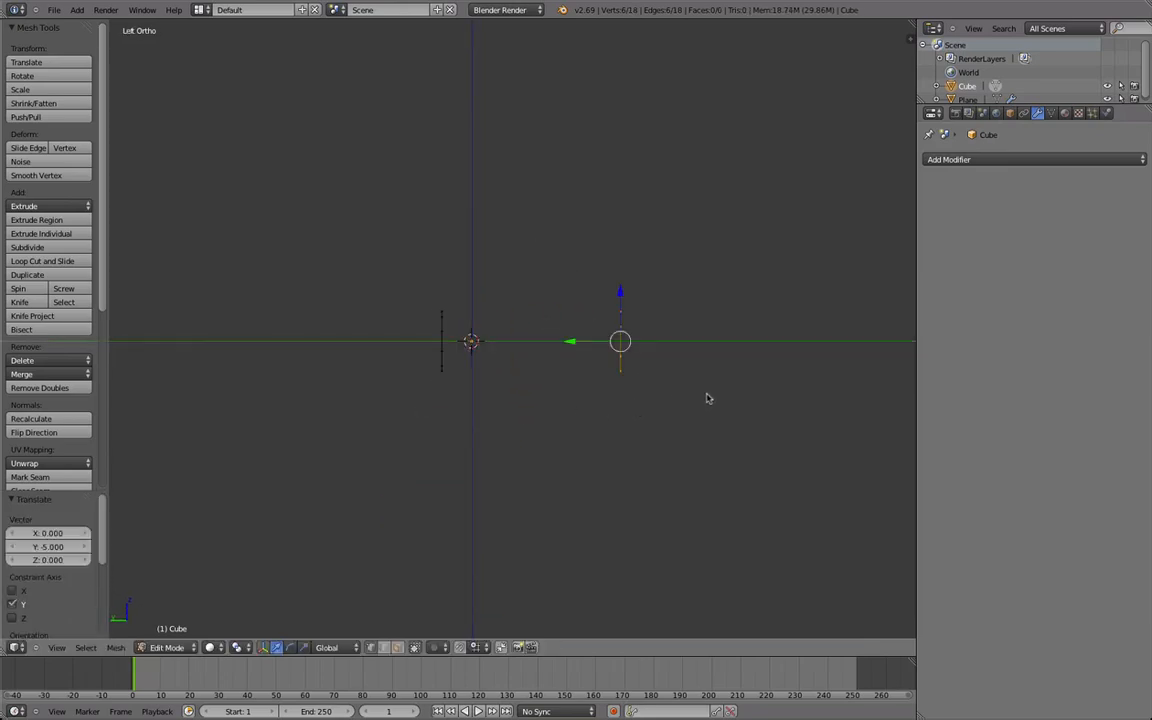
Rotate and shrink the six-vertex circle slightly in the left view, and move it about 0.276 along Y and 0.023 along Z.
{"action": "key", "text": "r"}
{"action": "left_click", "coordinate": [719, 344]}
{"action": "key", "text": "s"}
{"action": "left_click", "coordinate": [706, 342]}
{"action": "key", "text": "g"}
{"action": "left_click", "coordinate": [695, 342]}
Move the six-vertex circle about -1.313 along X and 0.461 along Y in the top view, and scale it by 0.926.
{"action": "middle_click_drag", "start_coordinate": [636, 361], "coordinate": [615, 381]}
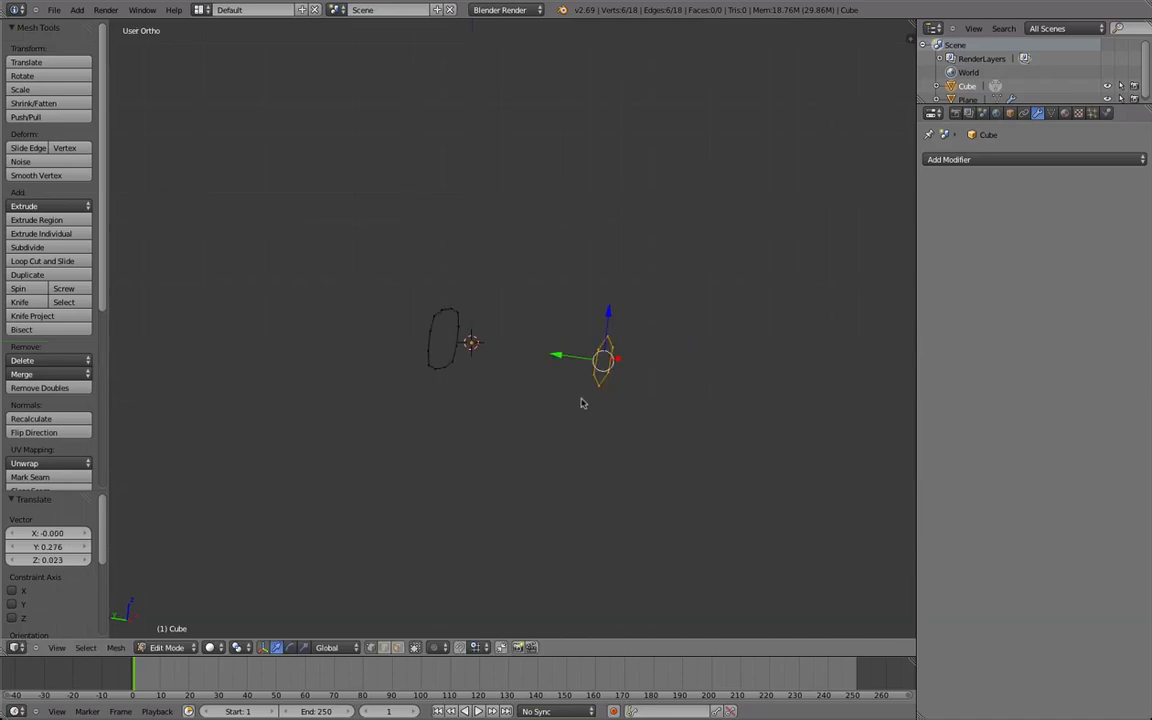
{"action": "key", "text": "g"}
{"action": "left_click", "coordinate": [519, 455]}
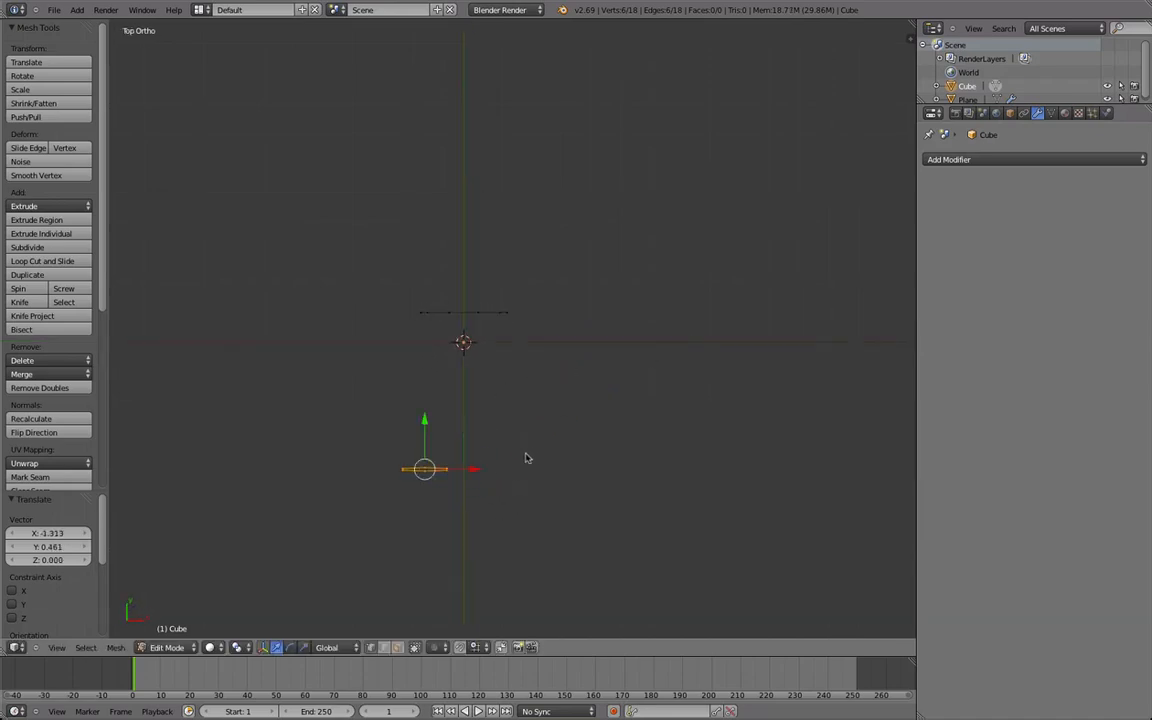
{"action": "key", "text": "s"}
{"action": "left_click", "coordinate": [541, 488]}
Duplicate the six-vertex circle beside the first one, and rotate and nudge the copy to start a shallow arc.
{"action": "key", "text": "shift+d"}
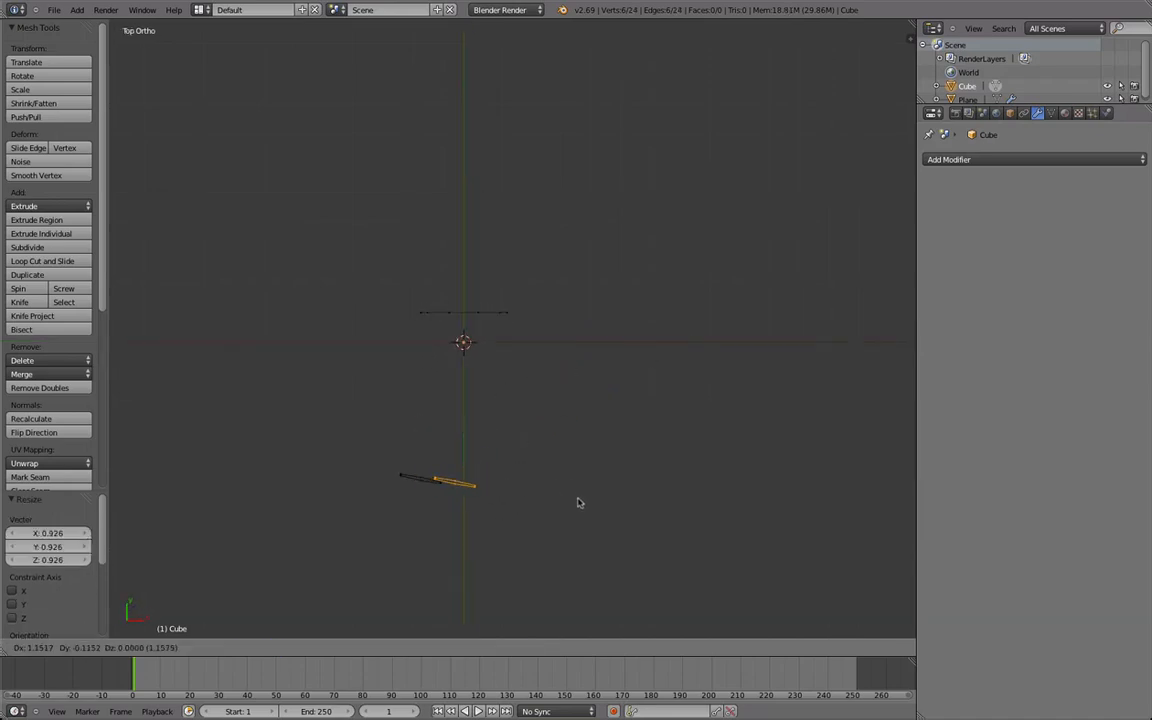
{"action": "left_click", "coordinate": [581, 492]}
{"action": "key", "text": "r"}
{"action": "left_click", "coordinate": [573, 466]}
{"action": "key", "text": "g"}
{"action": "left_click", "coordinate": [578, 471]}
{"action": "key", "text": "r"}
{"action": "left_click", "coordinate": [581, 480]}
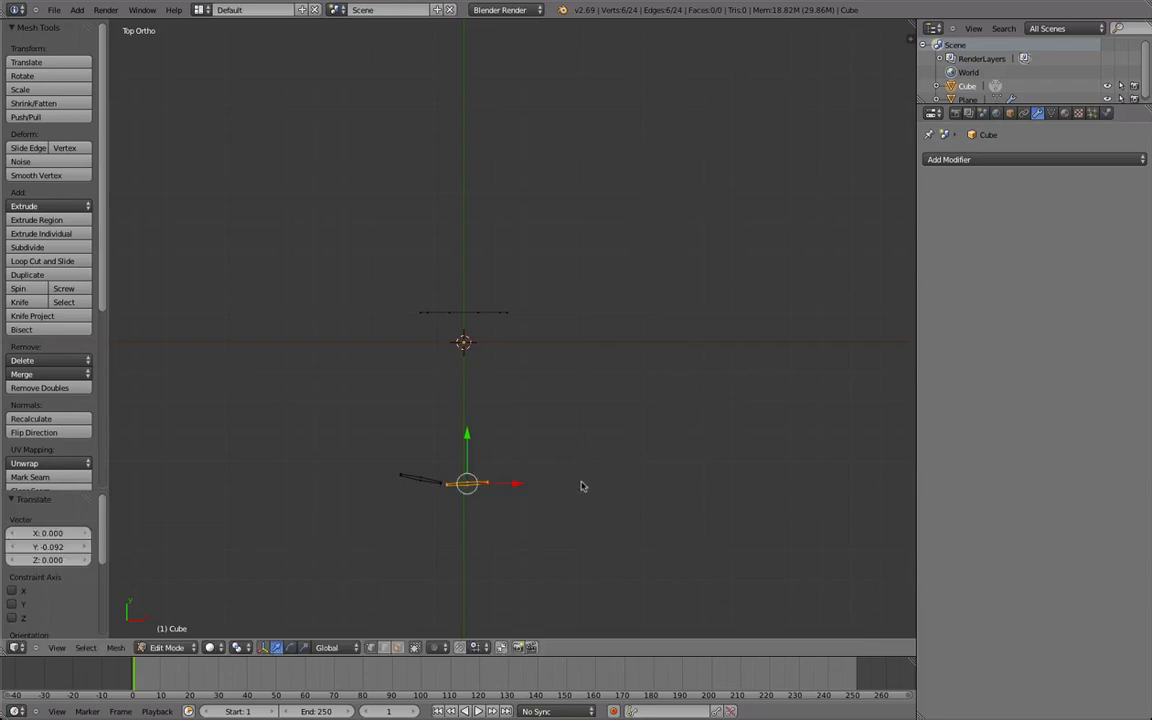
Hide the tool shelf and start the Screencast Keys display.
{"action": "key", "text": "t"}
{"action": "key", "text": "n"}
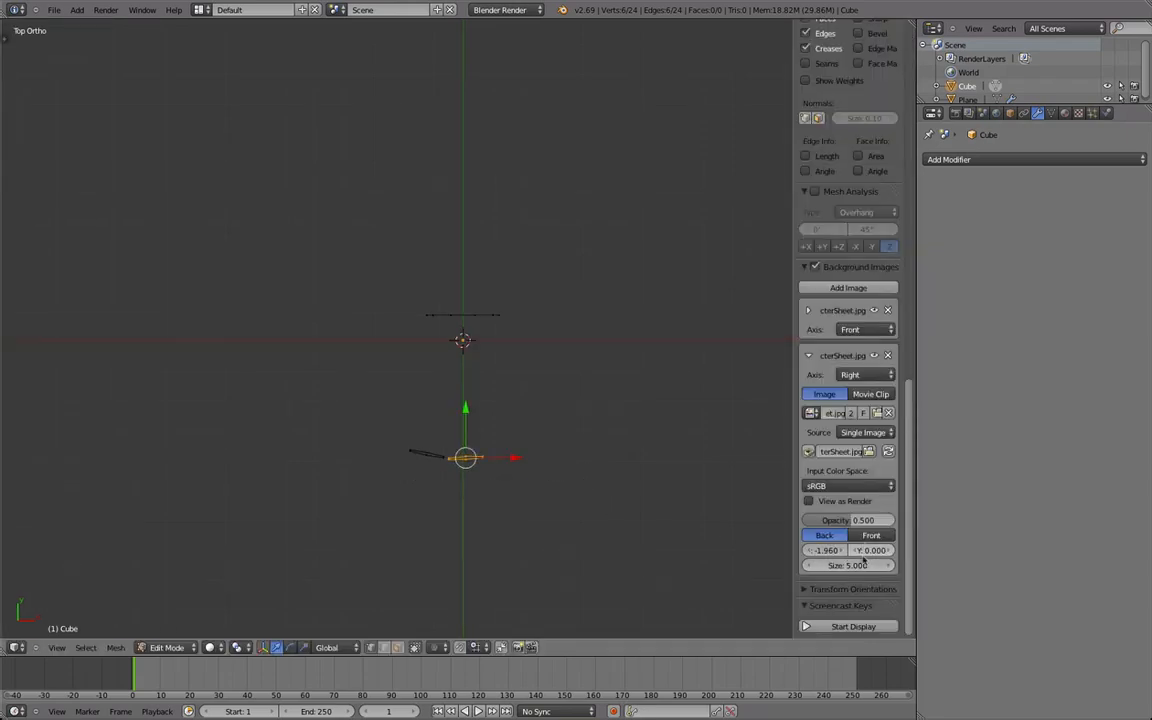
{"action": "left_click", "coordinate": [842, 628]}
{"action": "key", "text": "n"}
Duplicate the second small circle to create a third, rotating and moving it to continue the arc upward.
{"action": "key", "text": "shift+d"}
{"action": "left_click", "coordinate": [720, 535]}
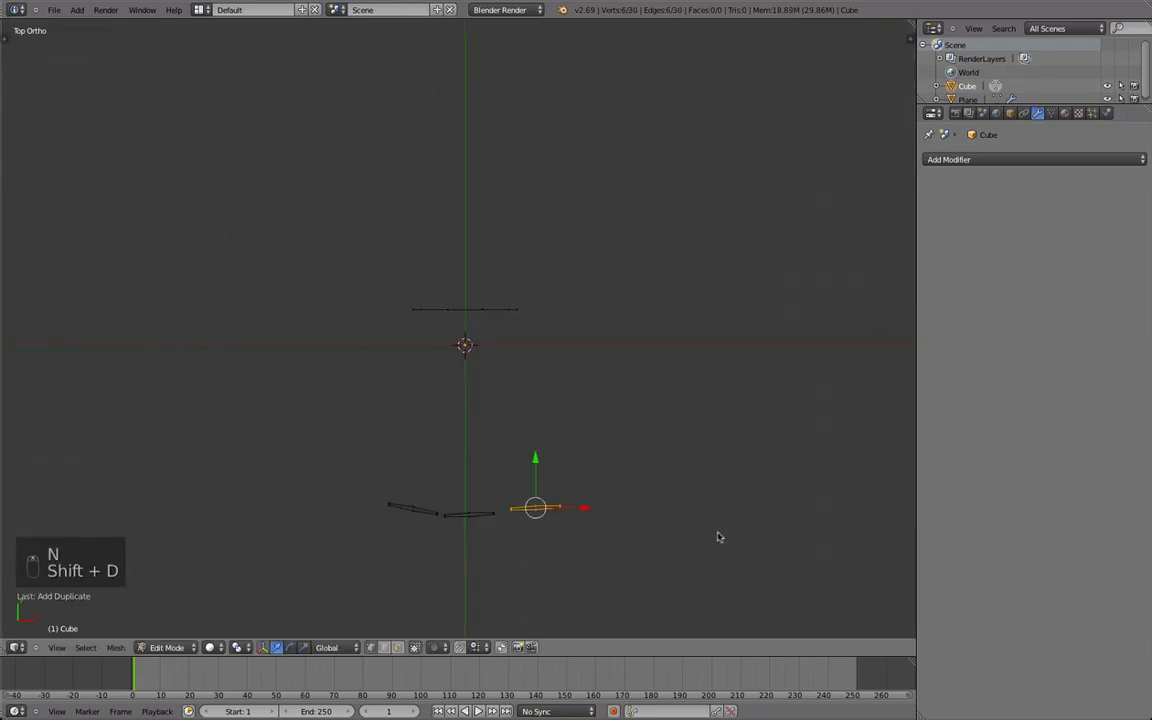
{"action": "key", "text": "r"}
{"action": "left_click", "coordinate": [719, 523]}
{"action": "key", "text": "g"}
{"action": "left_click", "coordinate": [720, 524]}
{"action": "key", "text": "r"}
{"action": "left_click", "coordinate": [713, 505]}
{"action": "key", "text": "g"}
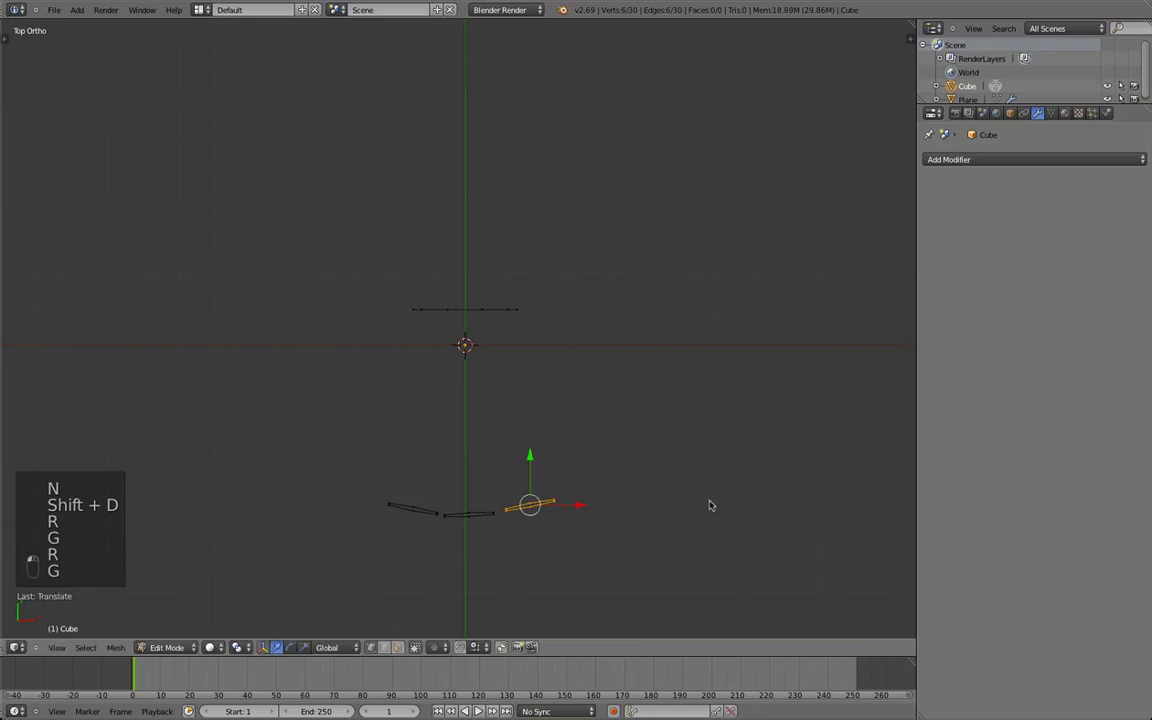
{"action": "left_click", "coordinate": [710, 504]}
Duplicate the third small circle as a fourth, then shrink, steeply rotate and place it at the arc's end.
{"action": "key", "text": "shift+d"}
{"action": "left_click", "coordinate": [745, 469]}
{"action": "key", "text": "r"}
{"action": "left_click", "coordinate": [689, 419]}
{"action": "key", "text": "g"}
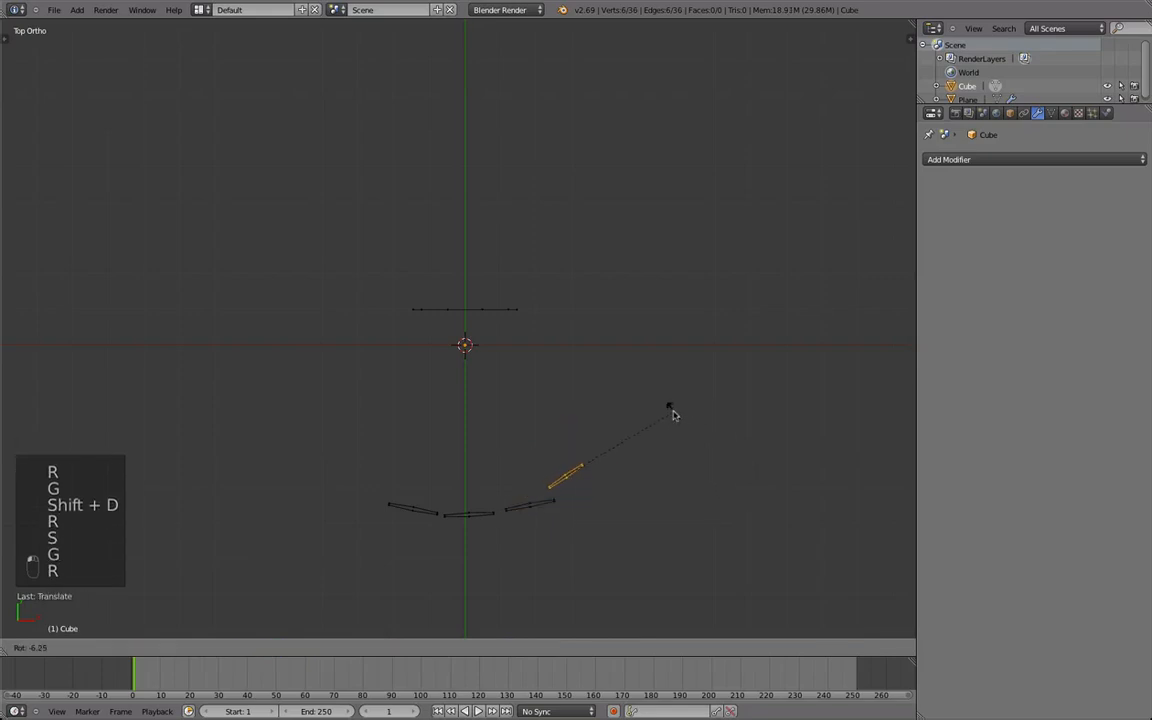
{"action": "left_click", "coordinate": [673, 415]}
{"action": "key", "text": "g"}
{"action": "left_click", "coordinate": [673, 417]}
Widen the 12-vertex loop along X, move it farther from the small circles and center it over their arc.
{"action": "right_click", "coordinate": [485, 304], "text": "alt"}
{"action": "scroll", "coordinate": [521, 400], "scroll_direction": "up", "scroll_amount": 1}
{"action": "key", "text": "g"}
{"action": "middle_click_drag", "start_coordinate": [521, 400], "coordinate": [525, 392]}
{"action": "left_click", "coordinate": [525, 392]}
{"action": "key", "text": "s"}
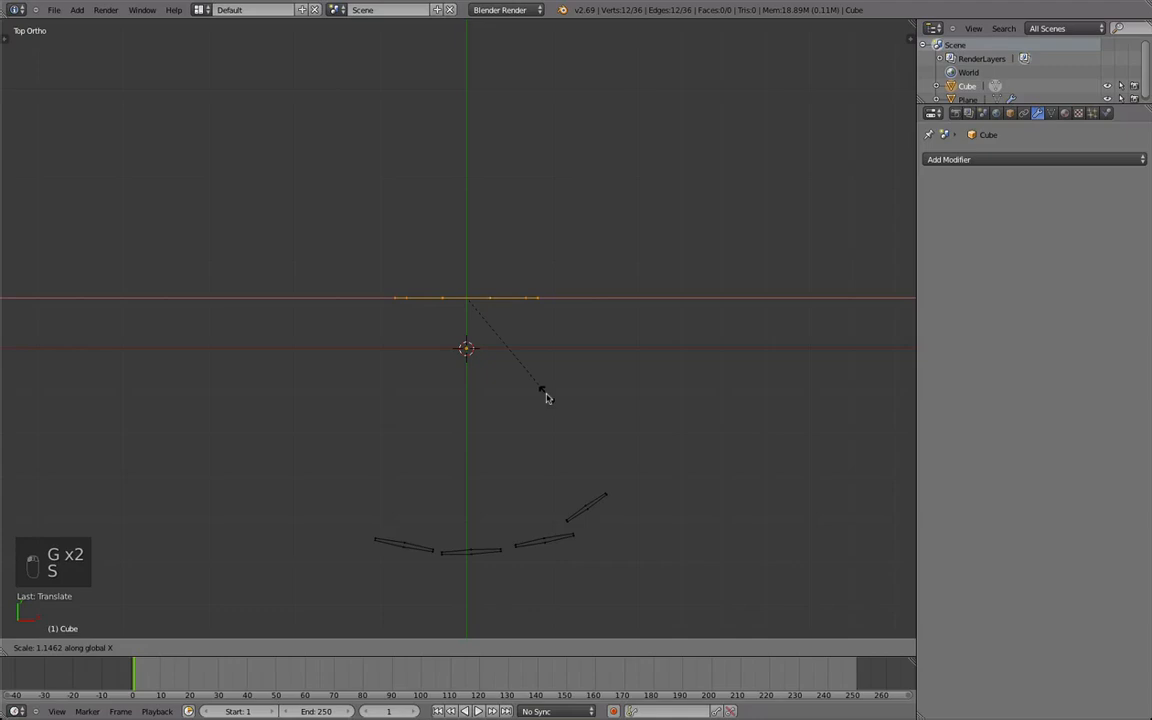
{"action": "left_click", "coordinate": [580, 399]}
{"action": "key", "text": "g"}
{"action": "left_click", "coordinate": [583, 375]}
{"action": "key", "text": "g"}
{"action": "middle_click_drag", "start_coordinate": [579, 388], "coordinate": [612, 393]}
{"action": "left_click", "coordinate": [612, 393]}
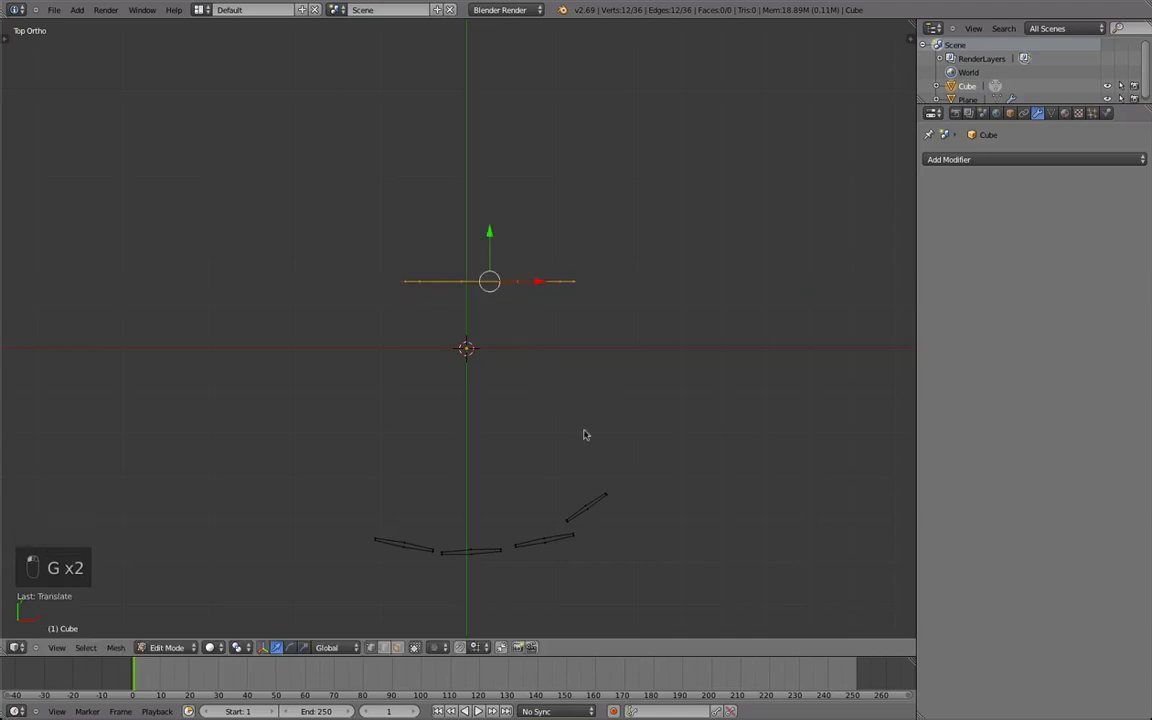
Move and rotate the first small circle and shift the second one to smooth the start of the arc.
{"action": "key", "text": "a"}
{"action": "key", "text": "g"}
{"action": "key", "text": "r"}
{"action": "left_click", "coordinate": [527, 574]}
{"action": "key", "text": "a"}
{"action": "key", "text": "g"}
{"action": "left_click", "coordinate": [492, 541]}
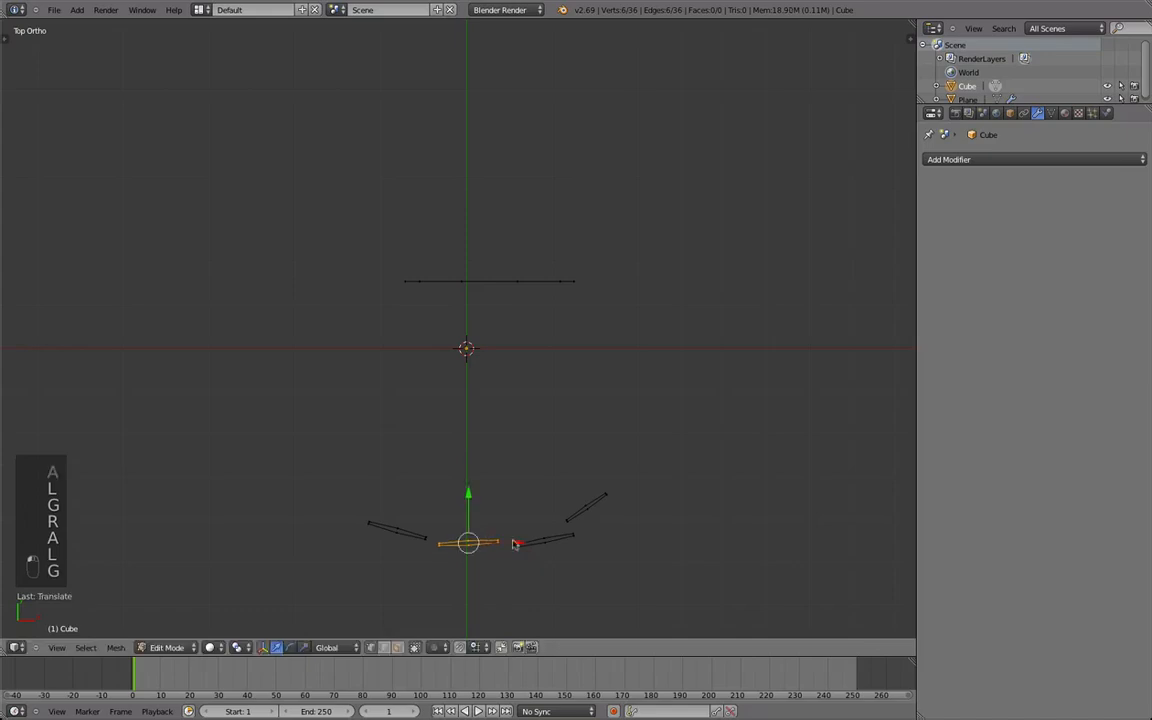
Move, rotate and scale the circles at the far end of the arc to line them up with their neighbors.
{"action": "key", "text": "g"}
{"action": "left_click", "coordinate": [608, 513]}
{"action": "key", "text": "r"}
{"action": "left_click", "coordinate": [608, 512]}
{"action": "key", "text": "g"}
{"action": "left_click", "coordinate": [605, 513]}
{"action": "key", "text": "s"}
{"action": "left_click", "coordinate": [603, 513]}
Fill a face between the facing edges of each neighboring pair of small circles, and nudge the fourth circle's corner.
{"action": "middle_click_drag", "start_coordinate": [494, 553], "coordinate": [436, 584]}
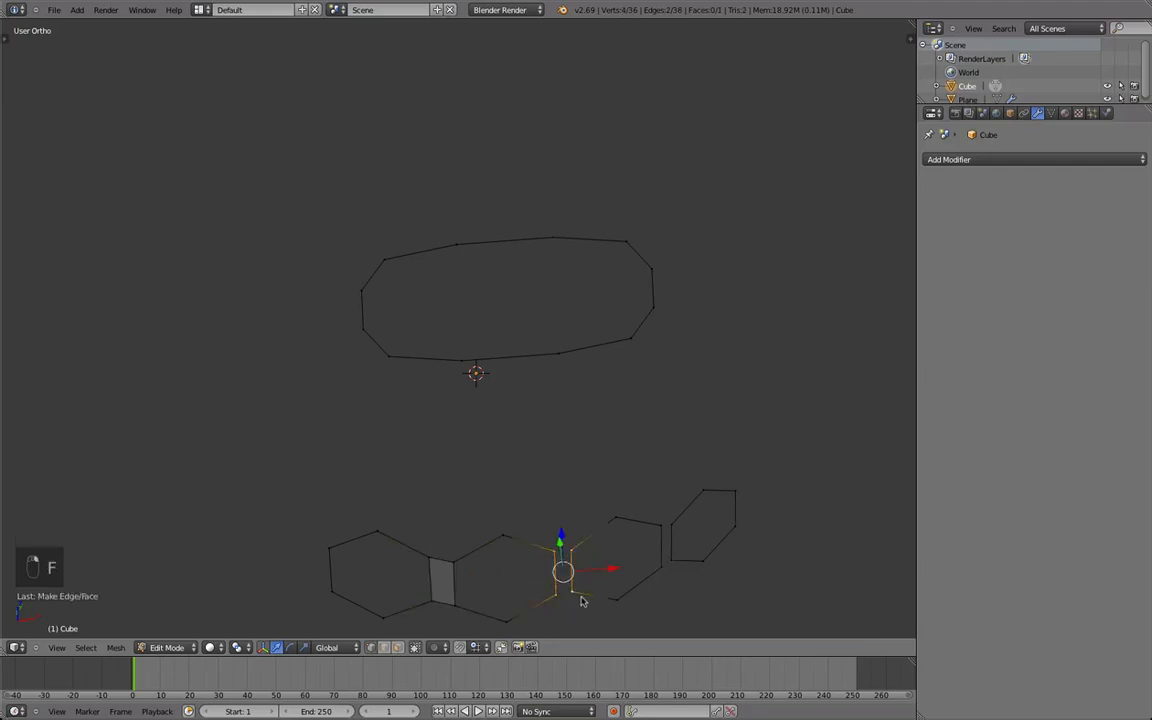
{"action": "right_click", "coordinate": [667, 558], "text": "shift"}
{"action": "right_click", "coordinate": [676, 565], "text": "shift"}
{"action": "key", "text": "f"}
{"action": "key", "text": "g"}
{"action": "left_click", "coordinate": [676, 529]}
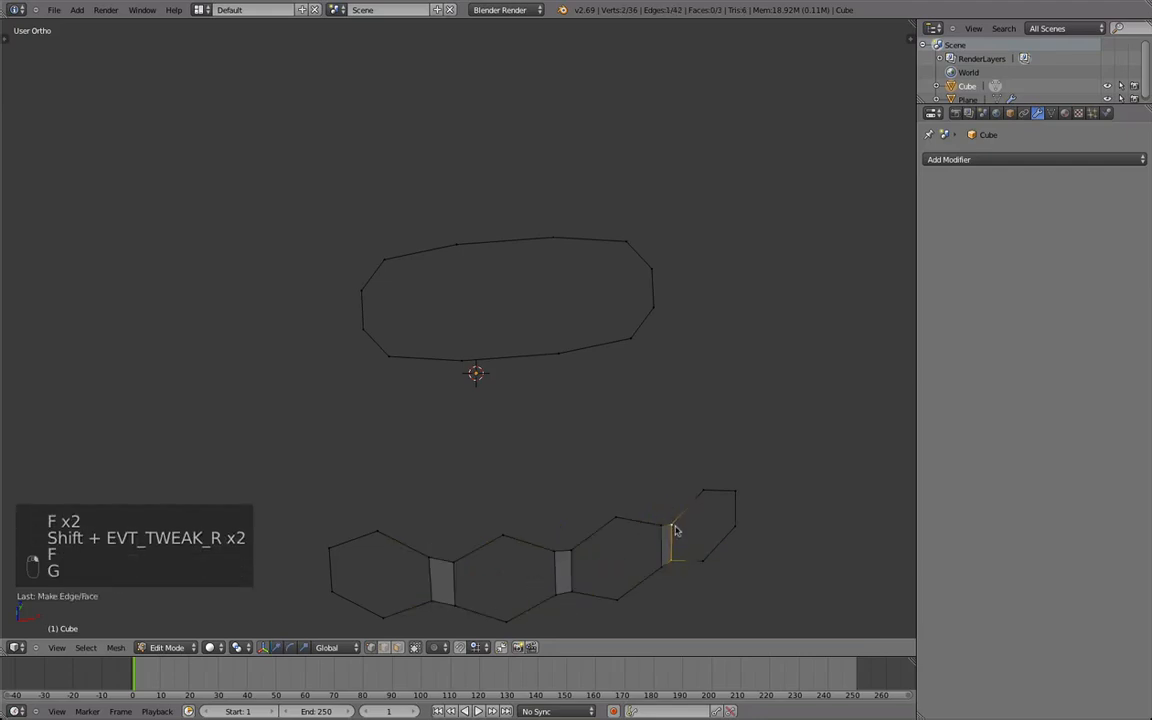
Cut a centered edge loop through each of the three faces connecting the small circles.
{"action": "key", "text": "a"}
{"action": "key", "text": "ctrl+r"}
{"action": "double_click", "coordinate": [444, 561]}
{"action": "key", "text": "ctrl+r"}
{"action": "double_click", "coordinate": [565, 554]}
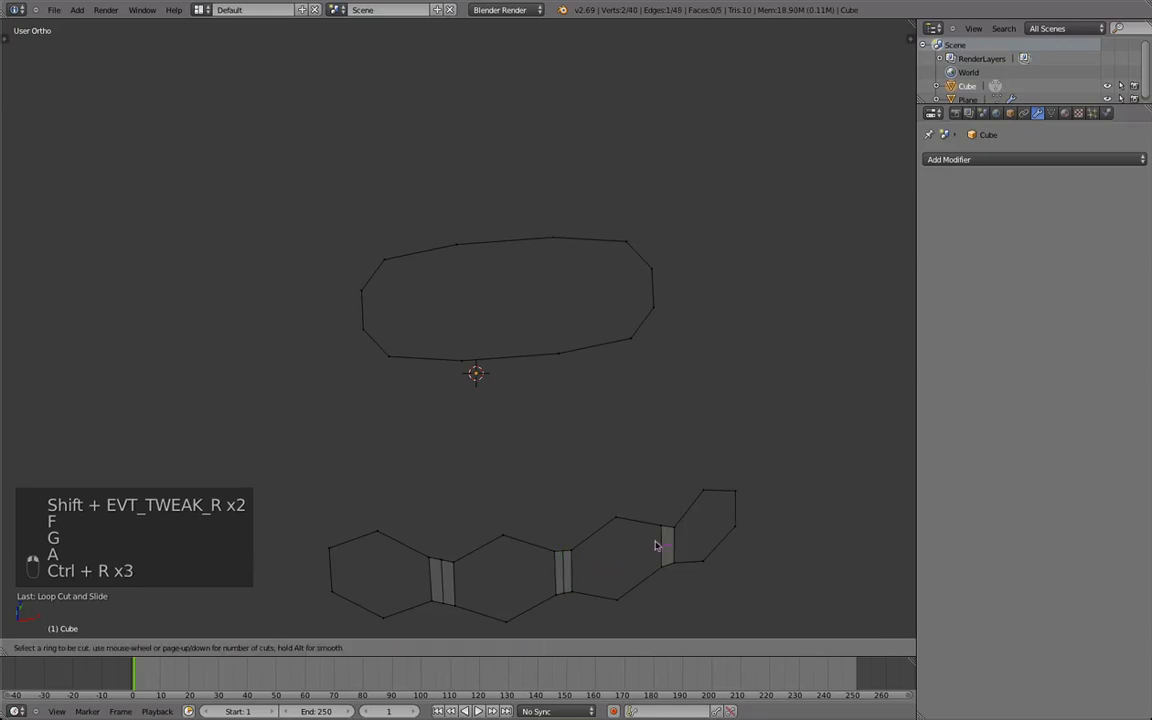
{"action": "key", "text": "ctrl+r"}
{"action": "double_click", "coordinate": [666, 538]}
Move the three new middle edges toward the 12-vertex loop so the connecting faces fold.
{"action": "middle_click_drag", "start_coordinate": [512, 494], "coordinate": [515, 430]}
{"action": "key", "text": "g"}
{"action": "key", "text": "Tab"}
{"action": "middle_click_drag", "start_coordinate": [493, 488], "coordinate": [436, 410]}
{"action": "key", "text": "Tab"}
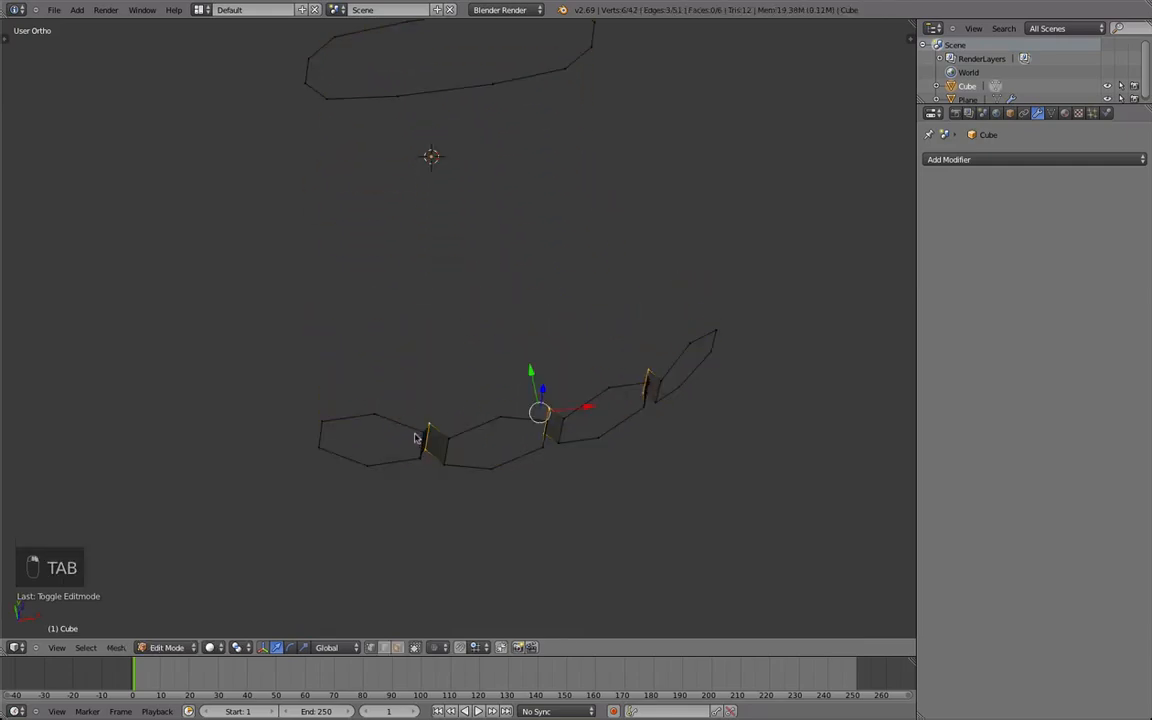
Extrude a vertex from the first small circle toward the 12-vertex loop, and fill two triangular faces around it.
{"action": "middle_click_drag", "start_coordinate": [435, 421], "coordinate": [407, 472]}
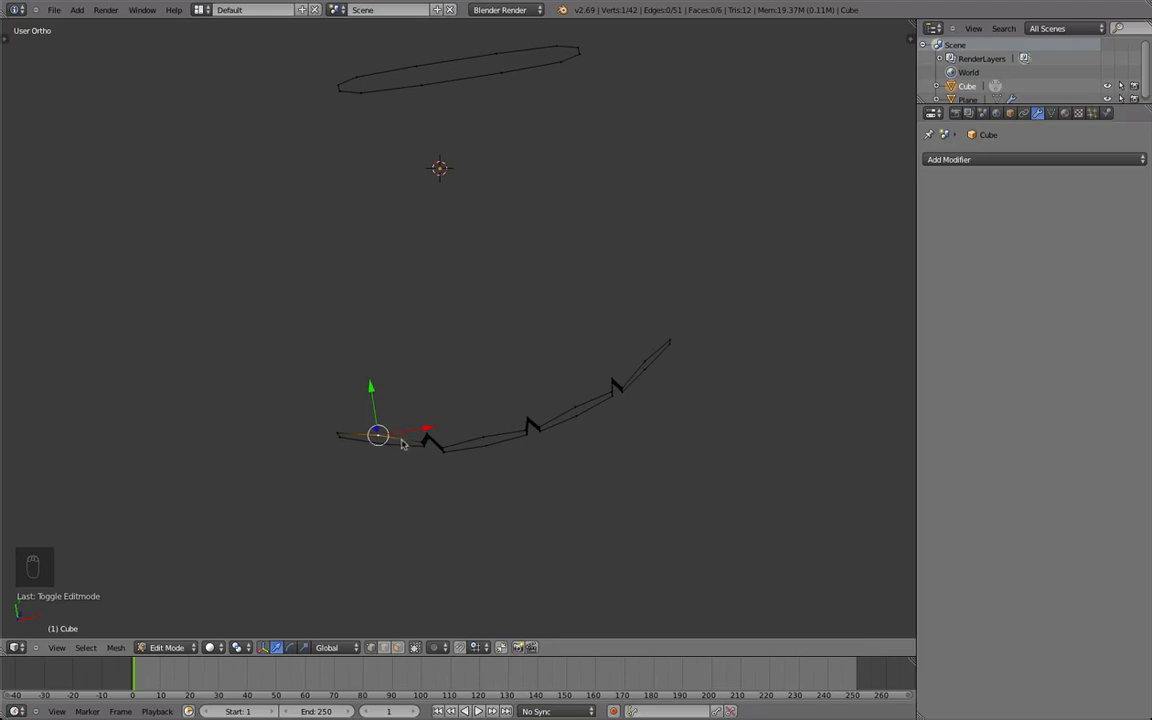
{"action": "middle_click_drag", "start_coordinate": [407, 451], "coordinate": [411, 468]}
{"action": "key", "text": "e"}
{"action": "left_click", "coordinate": [427, 368]}
{"action": "middle_click_drag", "start_coordinate": [427, 368], "coordinate": [416, 418]}
{"action": "key", "text": "super+z"}
{"action": "key", "text": "f"}
{"action": "key", "text": "f"}
{"action": "key", "text": "a"}
{"action": "key", "text": "a"}
Extrude a vertex from the second small circle toward the 12-vertex loop, and fill two triangular faces beneath its peak.
{"action": "right_click", "coordinate": [437, 447]}
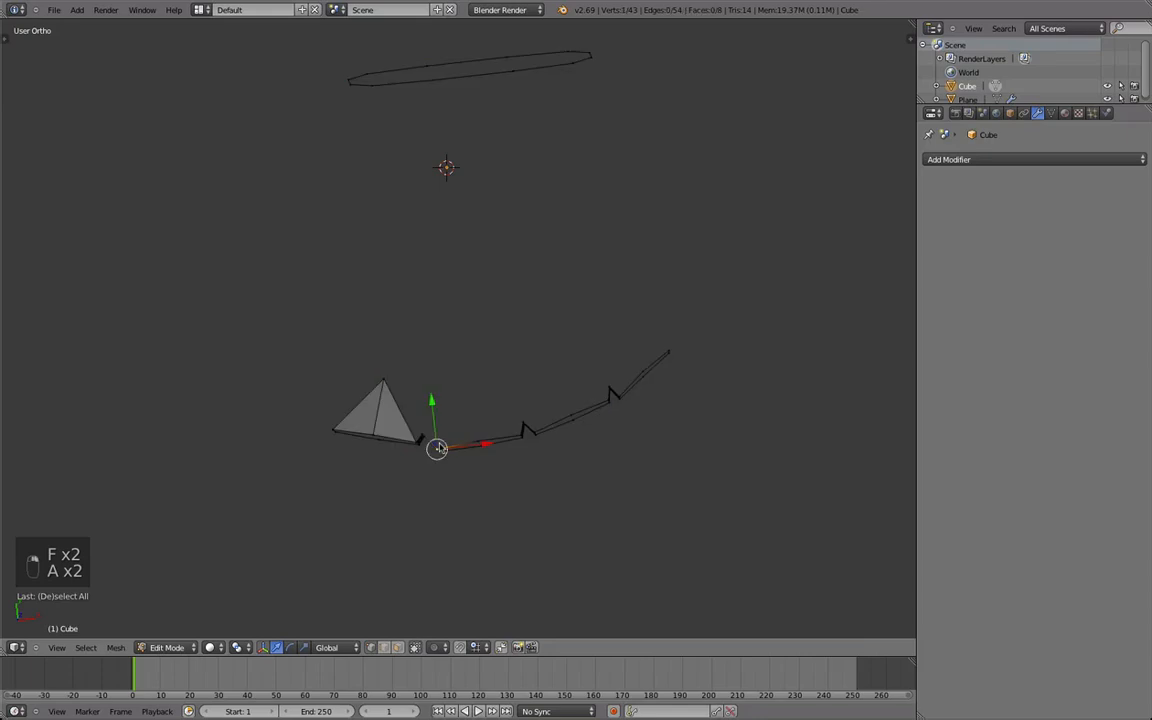
{"action": "key", "text": "e"}
{"action": "left_click", "coordinate": [484, 368]}
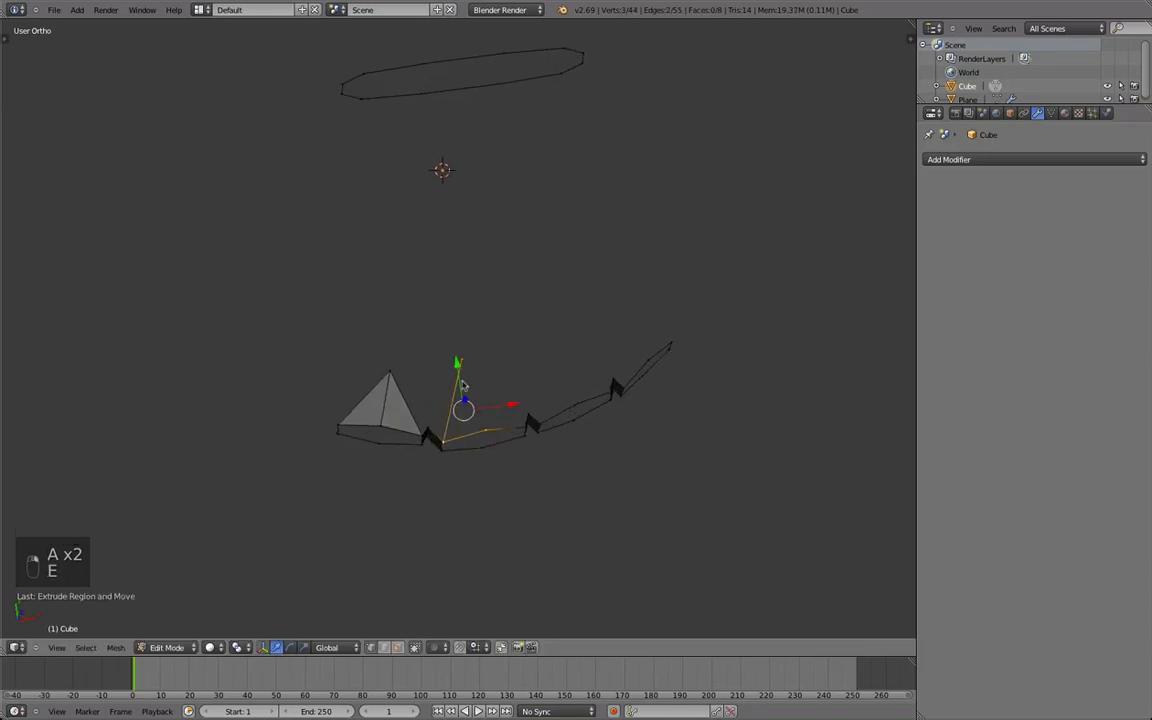
{"action": "key", "text": "f"}
{"action": "right_click", "coordinate": [461, 364]}
{"action": "right_click", "coordinate": [488, 429], "text": "shift"}
{"action": "right_click", "coordinate": [529, 424], "text": "shift"}
{"action": "middle_click_drag", "start_coordinate": [530, 424], "coordinate": [477, 429]}
{"action": "key", "text": "b"}
{"action": "key", "text": "f"}
Move the second fan's peak above its circle, and adjust the vertices of the folded gap between the first two circles.
{"action": "right_click", "coordinate": [439, 367]}
{"action": "middle_click_drag", "start_coordinate": [440, 373], "coordinate": [482, 409]}
{"action": "key", "text": "g"}
{"action": "left_click", "coordinate": [504, 416]}
{"action": "key", "text": "g"}
{"action": "left_click", "coordinate": [435, 430]}
{"action": "middle_click_drag", "start_coordinate": [420, 438], "coordinate": [403, 458]}
{"action": "right_click", "coordinate": [427, 438], "text": "alt"}
{"action": "key", "text": "g"}
{"action": "left_click", "coordinate": [408, 462]}
Extrude a vertex from the first fan's peak toward the second fan's peak.
{"action": "key", "text": "a"}
{"action": "right_click", "coordinate": [353, 377]}
{"action": "key", "text": "e"}
{"action": "left_click", "coordinate": [446, 346]}
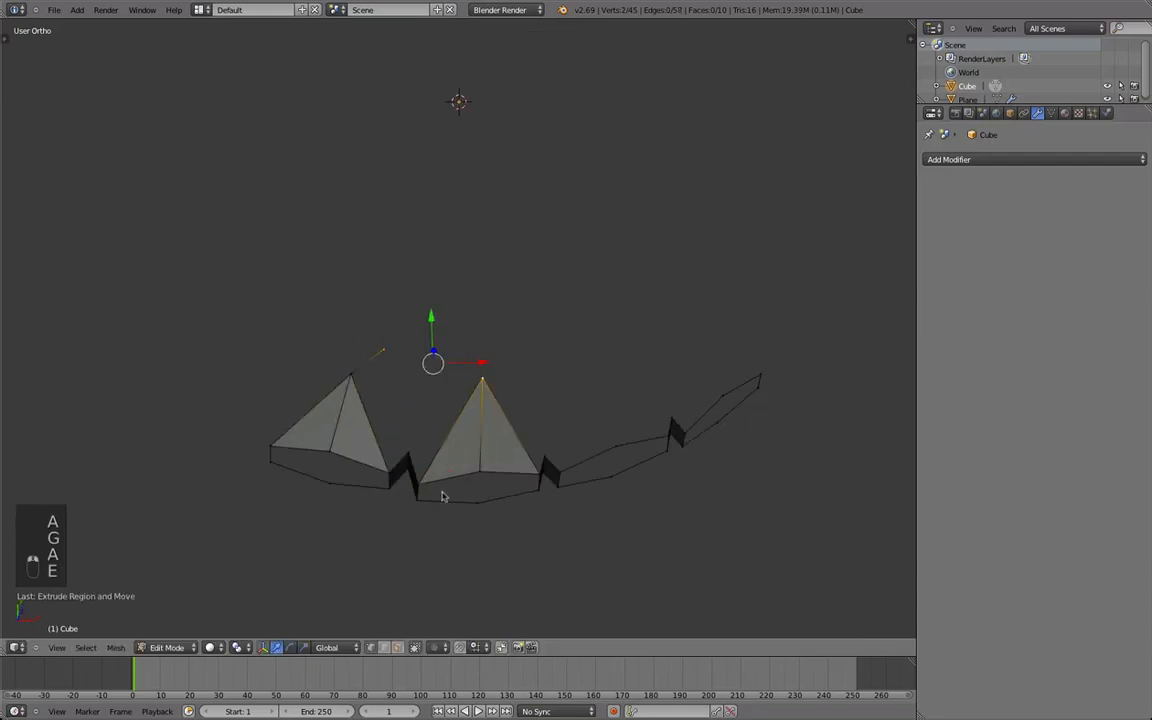
{"action": "right_click", "coordinate": [409, 458], "text": "shift"}
{"action": "right_click", "coordinate": [419, 490], "text": "shift"}
{"action": "key", "text": "v"}
{"action": "right_click", "coordinate": [427, 438]}
{"action": "key", "text": "super+z"}
{"action": "key", "text": "super+z"}
{"action": "key", "text": "super+z"}
Fill a four-sided face between the new vertex, the second fan and the folded gap, and center the new vertex between the peaks.
{"action": "right_click", "coordinate": [423, 486], "text": "shift"}
{"action": "key", "text": "f"}
{"action": "key", "text": "g"}
{"action": "right_click", "coordinate": [415, 353]}
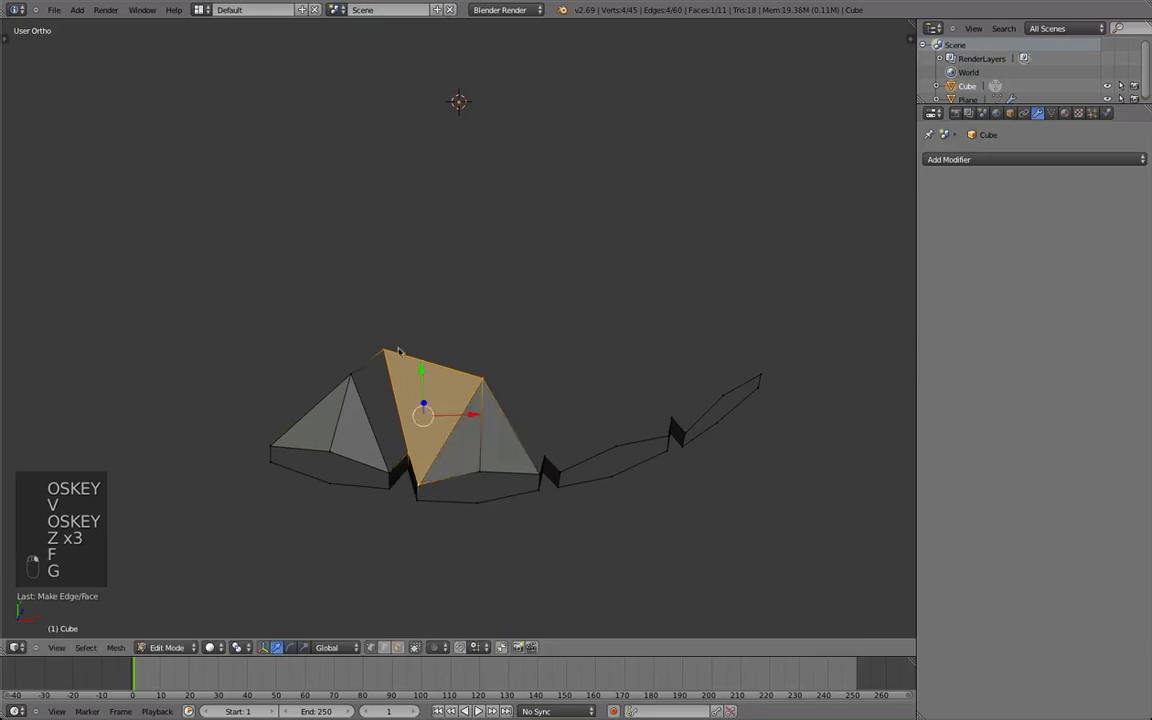
{"action": "right_click", "coordinate": [388, 352]}
{"action": "key", "text": "g"}
{"action": "left_click", "coordinate": [424, 352]}
Fill the matching face between the first fan, the folded gap and the vertex centered between the two peaks.
{"action": "right_click", "coordinate": [410, 459]}
{"action": "right_click", "coordinate": [391, 467], "text": "shift"}
{"action": "key", "text": "f"}
{"action": "scroll", "coordinate": [396, 463], "scroll_direction": "down", "scroll_amount": 3}
{"action": "middle_click_drag", "start_coordinate": [400, 460], "coordinate": [388, 329]}
{"action": "key", "text": "f"}
{"action": "scroll", "coordinate": [455, 386], "scroll_direction": "up", "scroll_amount": 3}
{"action": "scroll", "coordinate": [388, 329], "scroll_direction": "up", "scroll_amount": 1}
{"action": "right_click", "coordinate": [414, 295], "text": "shift"}
{"action": "key", "text": "f"}
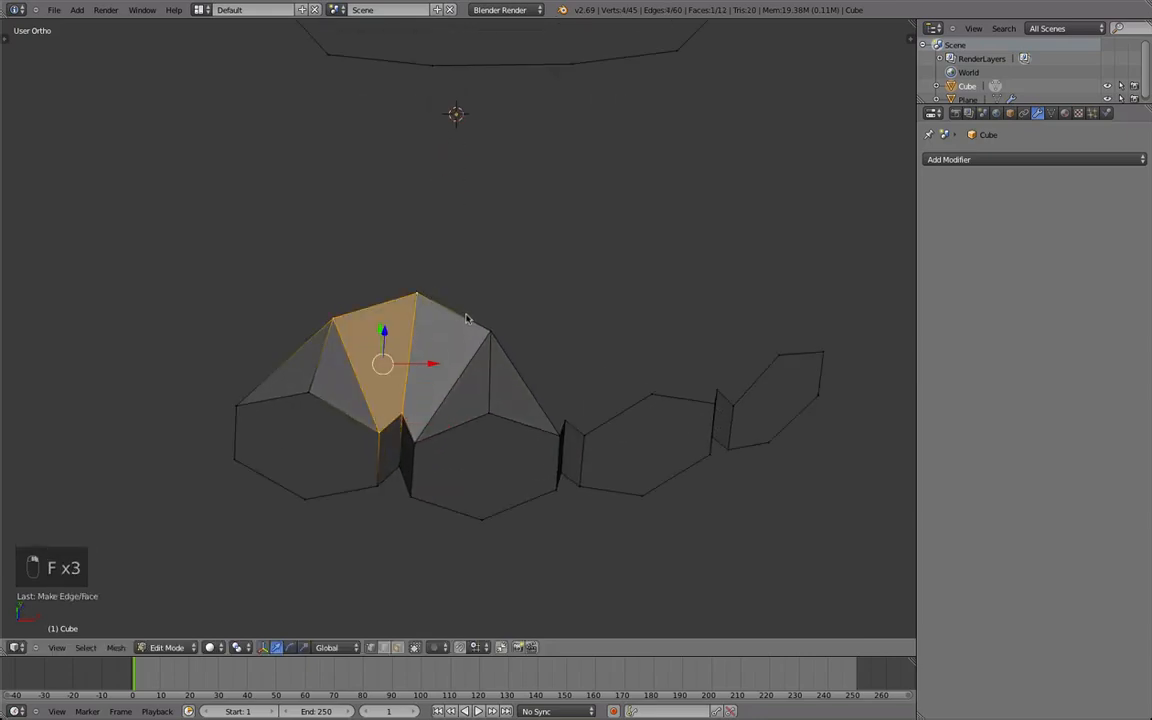
Extrude a vertex from each of the third and fourth small circles toward the 12-vertex loop.
{"action": "scroll", "coordinate": [560, 320], "scroll_direction": "down", "scroll_amount": 3}
{"action": "middle_click_drag", "start_coordinate": [604, 338], "coordinate": [614, 301]}
{"action": "key", "text": "a"}
{"action": "scroll", "coordinate": [617, 357], "scroll_direction": "down", "scroll_amount": 3}
{"action": "scroll", "coordinate": [610, 365], "scroll_direction": "up", "scroll_amount": 3}
{"action": "middle_click_drag", "start_coordinate": [567, 390], "coordinate": [510, 396]}
{"action": "right_click", "coordinate": [612, 370], "text": "shift"}
{"action": "middle_click_drag", "start_coordinate": [611, 372], "coordinate": [578, 473]}
{"action": "key", "text": "e"}
{"action": "left_click", "coordinate": [579, 413]}
{"action": "key", "text": "a"}
Fill the two triangular faces between the third finger circle and the vertex extruded from it.
{"action": "right_click", "coordinate": [528, 456]}
{"action": "key", "text": "b"}
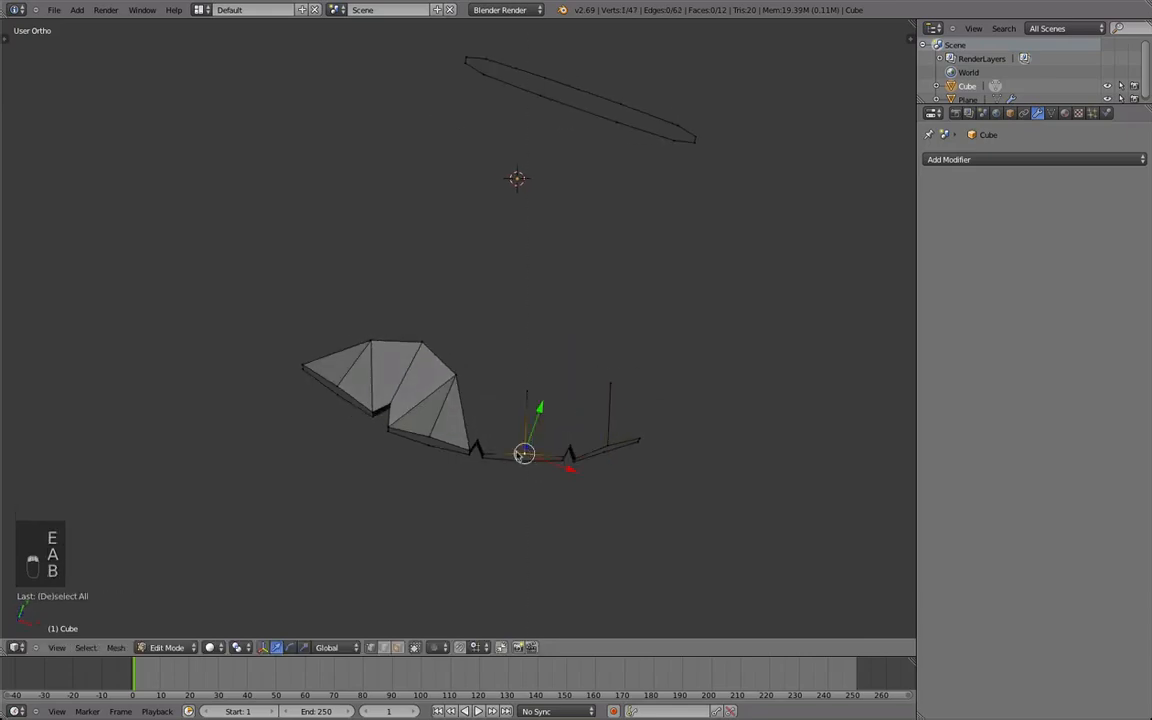
{"action": "right_click", "coordinate": [527, 389]}
{"action": "key", "text": "f"}
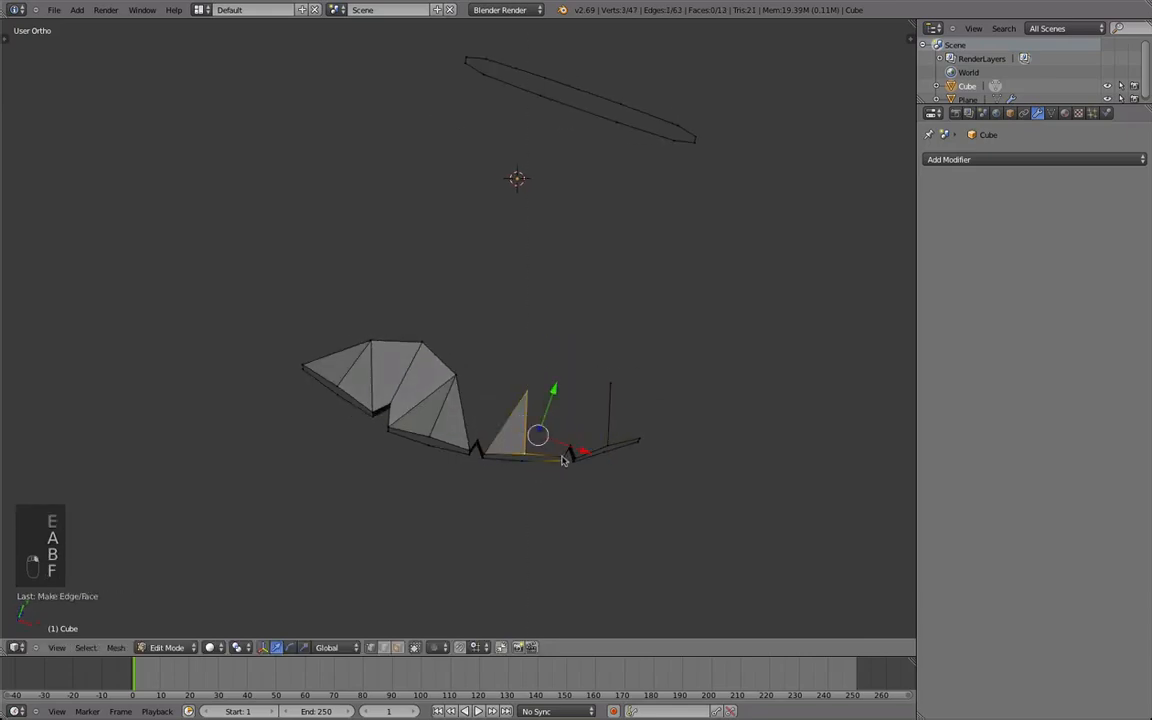
{"action": "key", "text": "f"}
{"action": "key", "text": "super+z"}
{"action": "key", "text": "b"}
{"action": "middle_click_drag", "start_coordinate": [609, 503], "coordinate": [535, 457]}
{"action": "middle_click_drag", "start_coordinate": [502, 457], "coordinate": [521, 428]}
{"action": "key", "text": "f"}
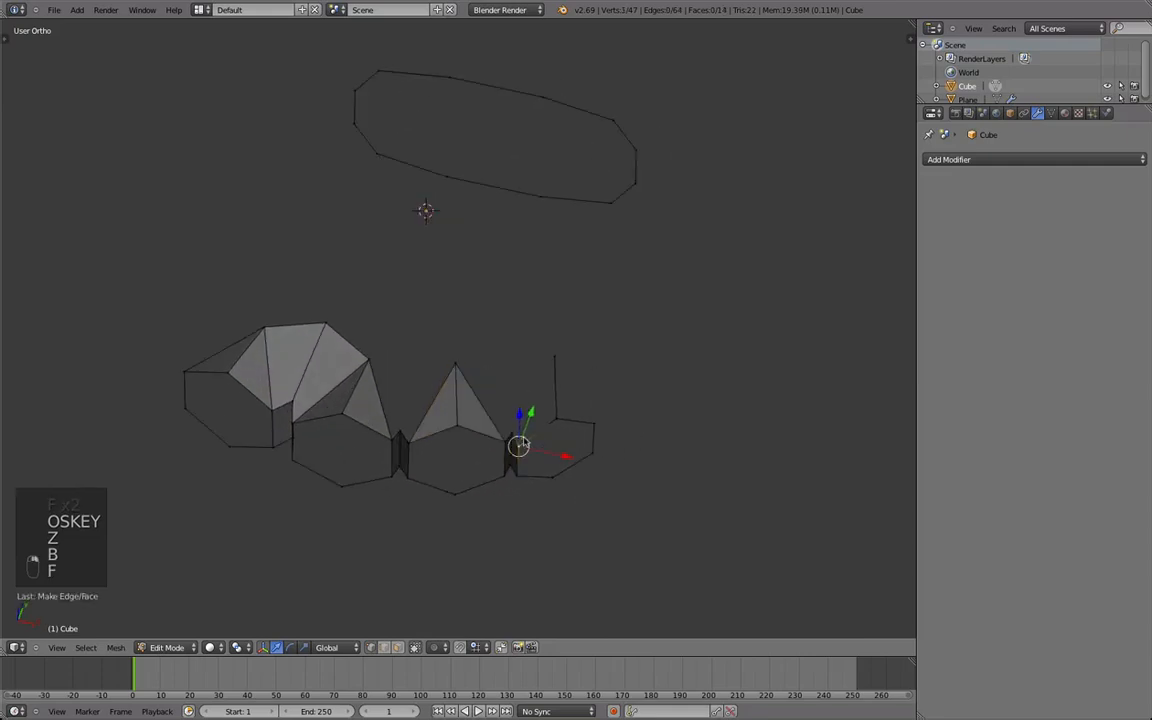
Fill the two triangular faces at the fourth finger's extruded vertex and connect the third and fourth peaks with an edge.
{"action": "right_click", "coordinate": [562, 350], "text": "shift"}
{"action": "key", "text": "f"}
{"action": "right_click", "coordinate": [560, 342], "text": "shift"}
{"action": "key", "text": "f"}
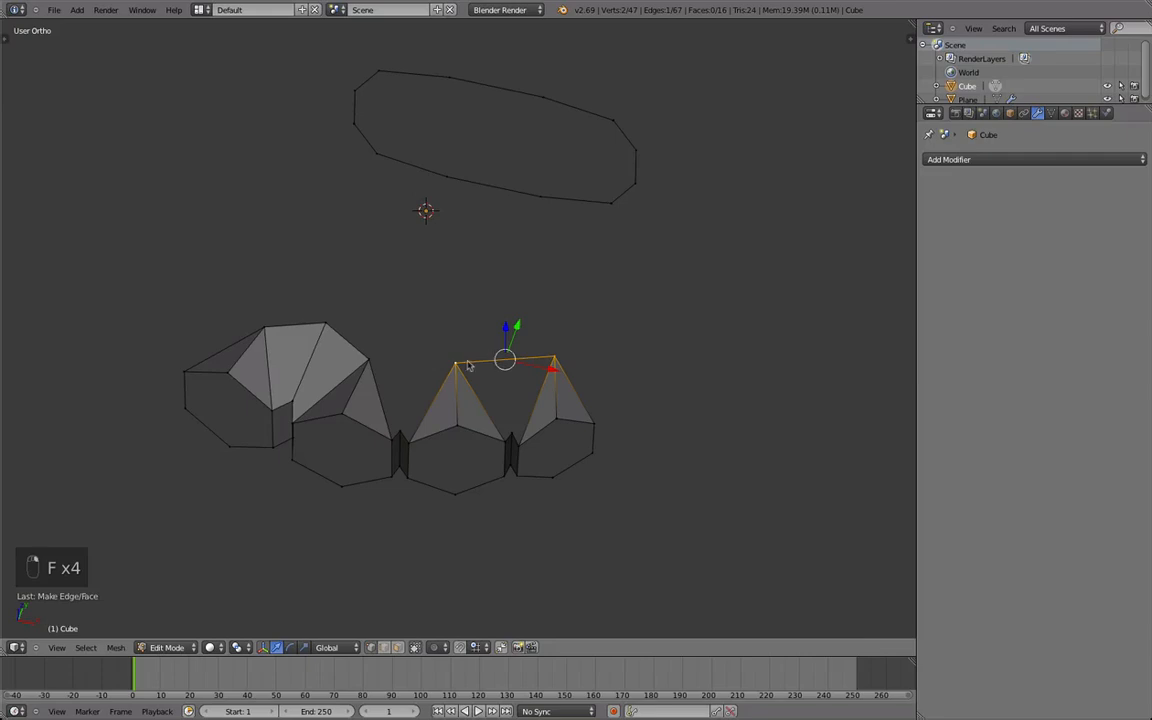
Subdivide the edges linking the second, third and fourth peaks, and move the midpoint vertices toward the wrist loop.
{"action": "key", "text": "alt+w"}
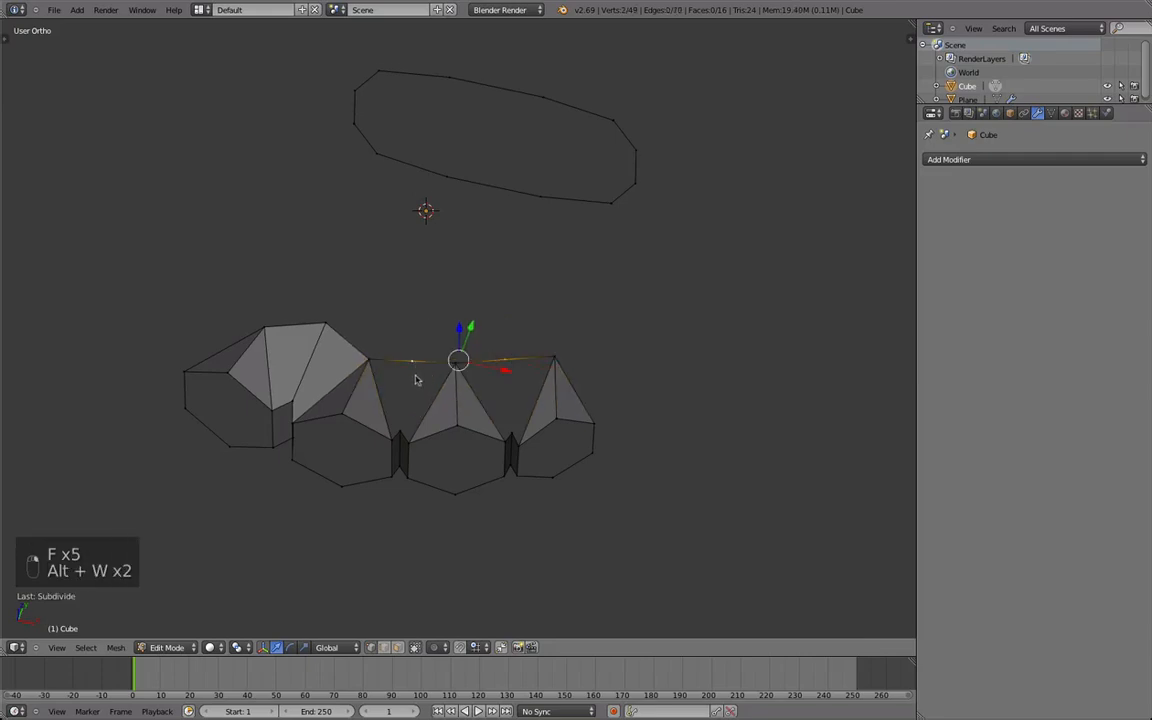
{"action": "middle_click_drag", "start_coordinate": [417, 374], "coordinate": [415, 424]}
{"action": "key", "text": "g"}
{"action": "left_click", "coordinate": [414, 403]}
Fill the two faces between the second and third fans, meeting at the midpoint vertex and the folded gap.
{"action": "key", "text": "f"}
{"action": "right_click", "coordinate": [403, 461], "text": "shift"}
{"action": "right_click", "coordinate": [407, 382], "text": "shift"}
{"action": "key", "text": "f"}
{"action": "right_click", "coordinate": [410, 459]}
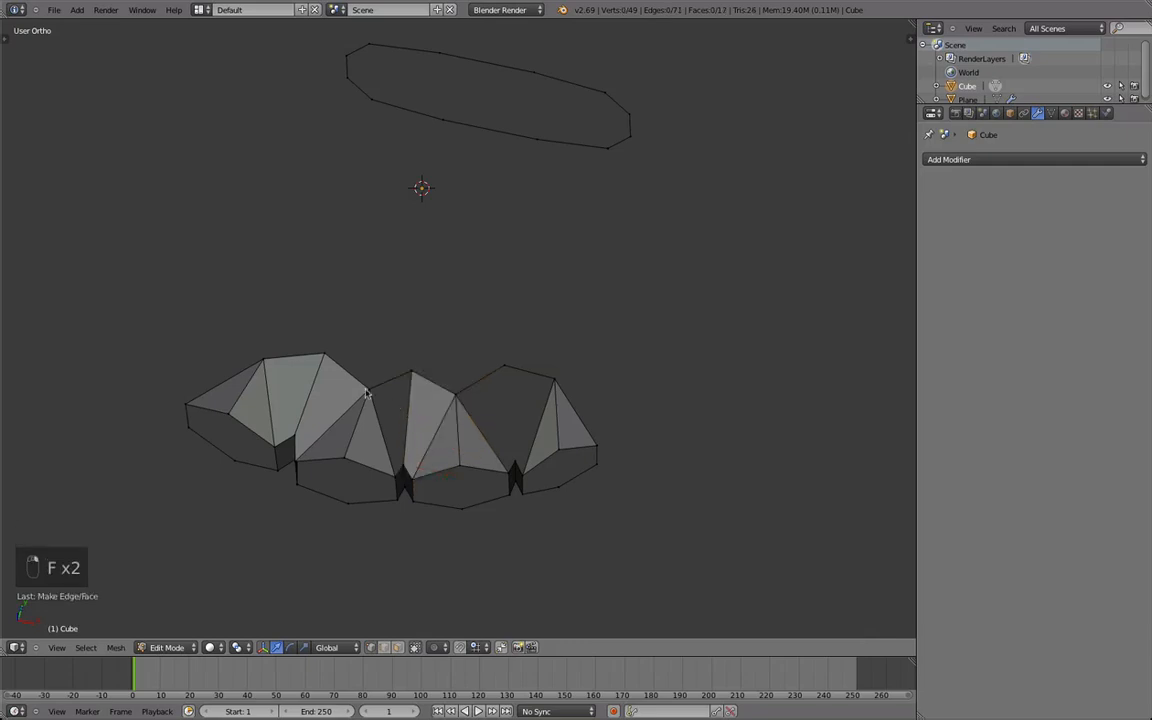
{"action": "key", "text": "f"}
Fill the two faces between the third and fourth fans, meeting at their midpoint vertex and folded gap.
{"action": "right_click", "coordinate": [509, 472]}
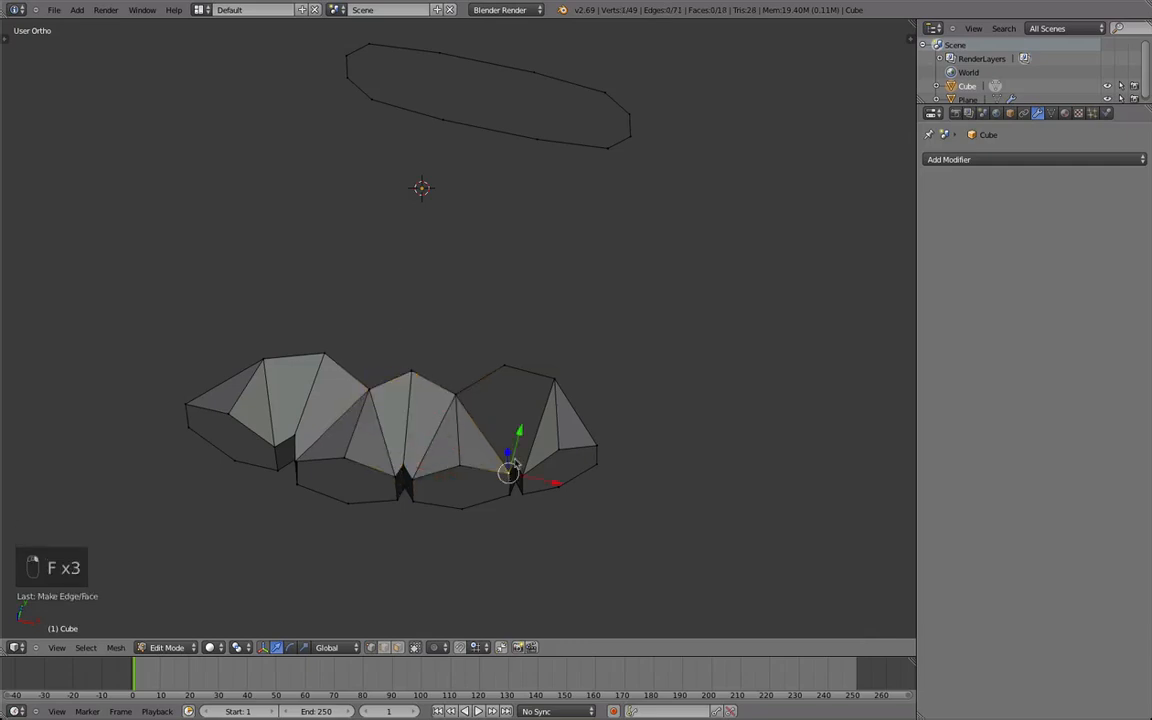
{"action": "key", "text": "f"}
{"action": "right_click", "coordinate": [460, 397], "text": "shift"}
{"action": "right_click", "coordinate": [555, 382], "text": "shift"}
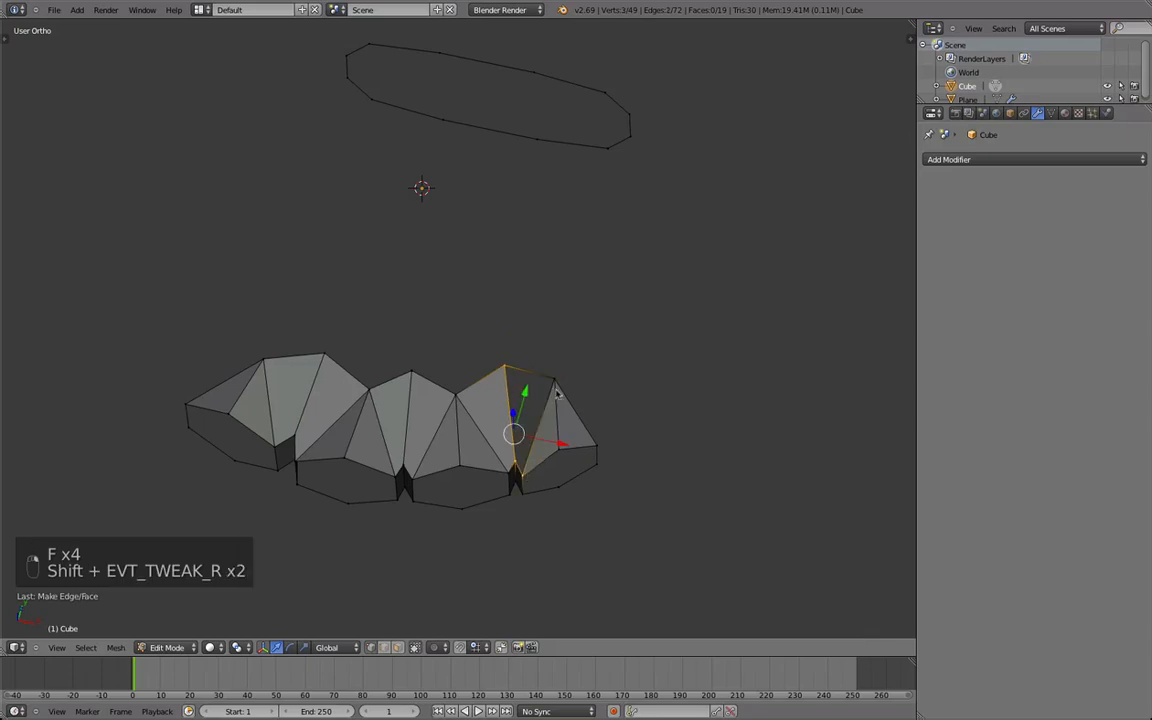
{"action": "key", "text": "f"}
{"action": "key", "text": "super+z"}
{"action": "right_click", "coordinate": [508, 369], "text": "shift"}
{"action": "key", "text": "f"}
Examine the joined finger faces from several angles and from above, switching between Edit Mode and Object Mode.
{"action": "middle_click_drag", "start_coordinate": [430, 385], "coordinate": [235, 310]}
{"action": "scroll", "coordinate": [367, 253], "scroll_direction": "down", "scroll_amount": 4}
{"action": "key", "text": "Tab"}
{"action": "middle_click_drag", "start_coordinate": [363, 257], "coordinate": [378, 587]}
{"action": "key", "text": "Tab"}
{"action": "key", "text": "KP_7"}
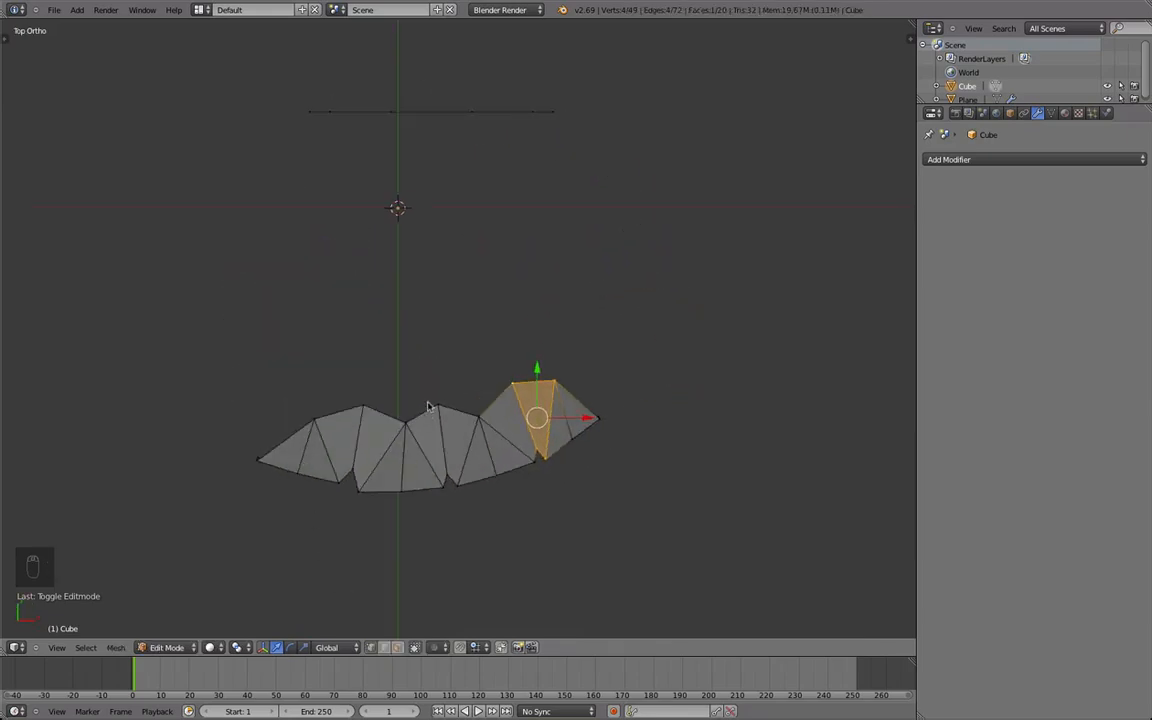
{"action": "key", "text": "Tab"}
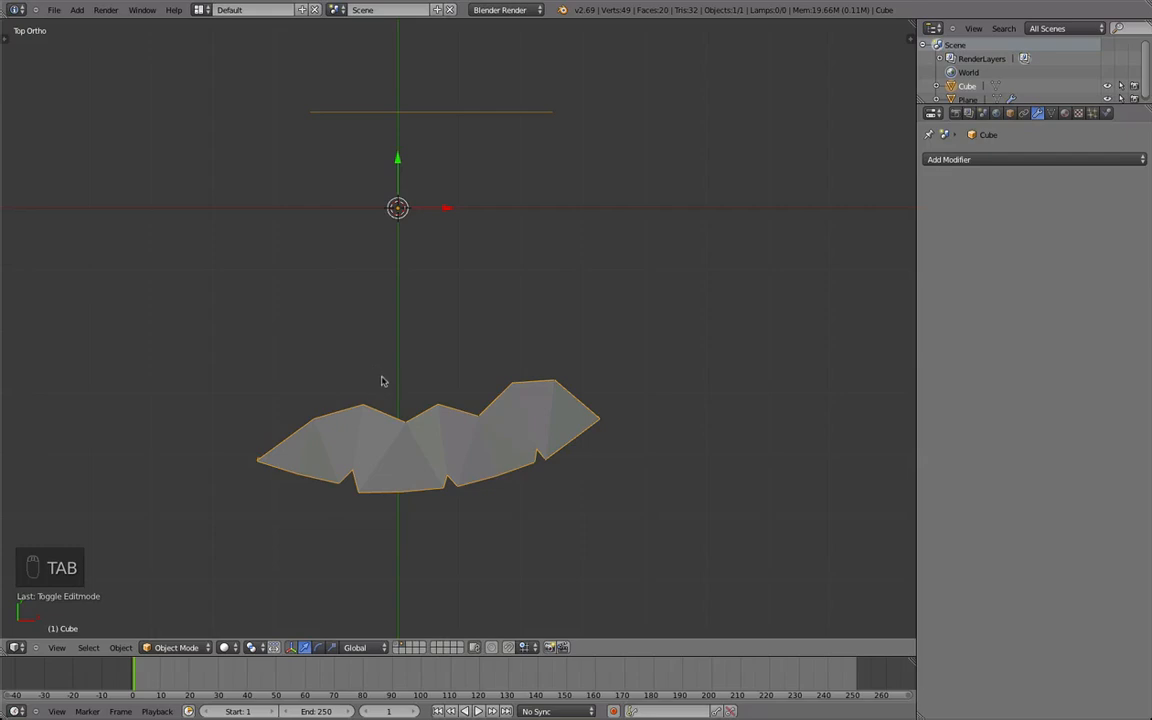
Move the first fan's peak and the neighbouring midpoint vertex so the edge between them runs level.
{"action": "key", "text": "Tab"}
{"action": "key", "text": "g"}
{"action": "left_click", "coordinate": [342, 420]}
{"action": "key", "text": "g"}
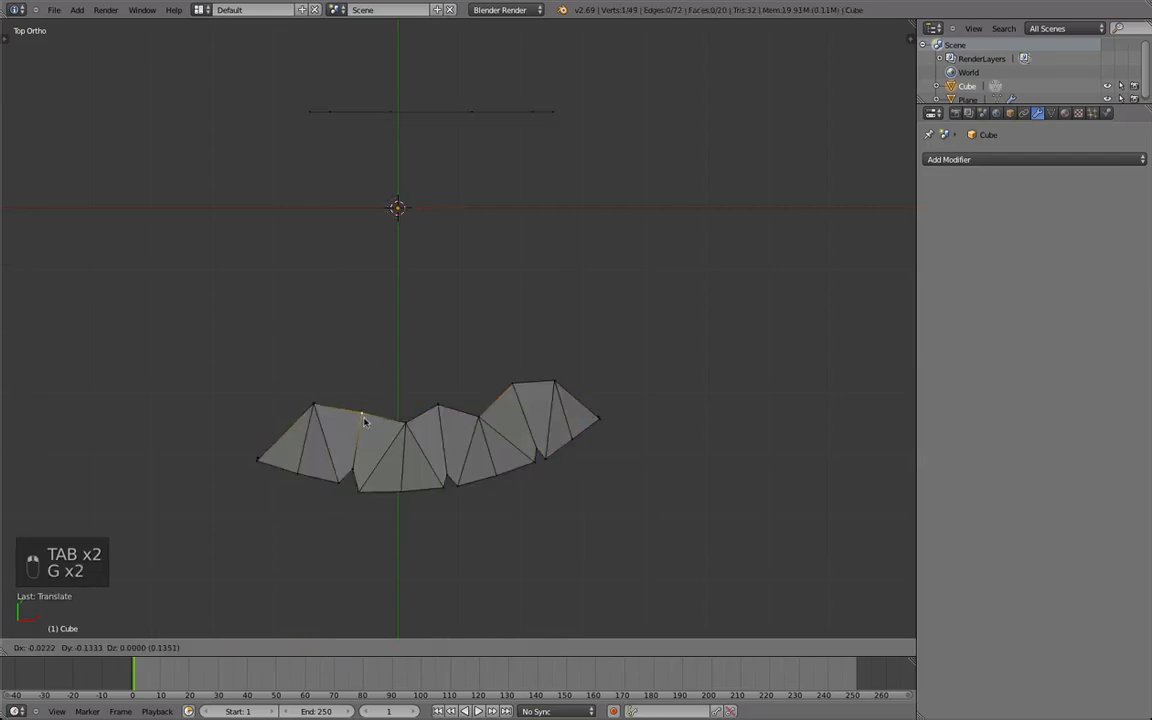
{"action": "left_click", "coordinate": [364, 413]}
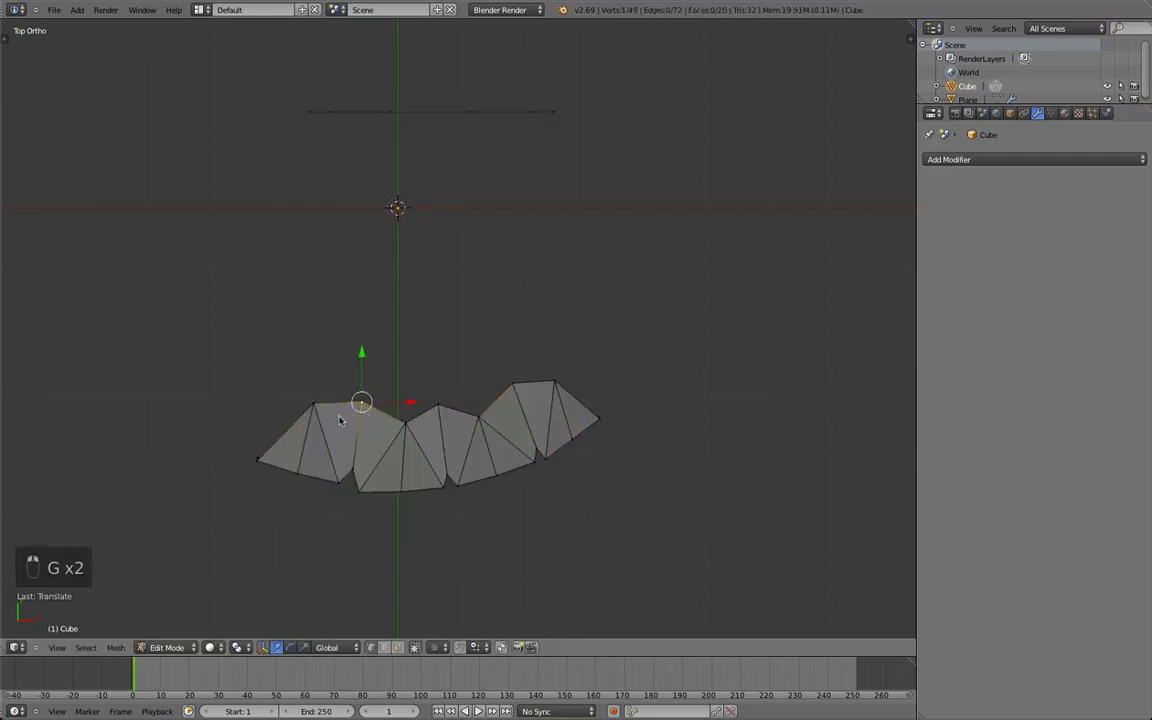
Extrude the first fan's level edge twice toward the wrist loop and scale the end edge slightly narrower.
{"action": "middle_click_drag", "start_coordinate": [339, 420], "coordinate": [356, 460], "text": "shift"}
{"action": "right_click", "coordinate": [312, 441], "text": "shift"}
{"action": "key", "text": "e"}
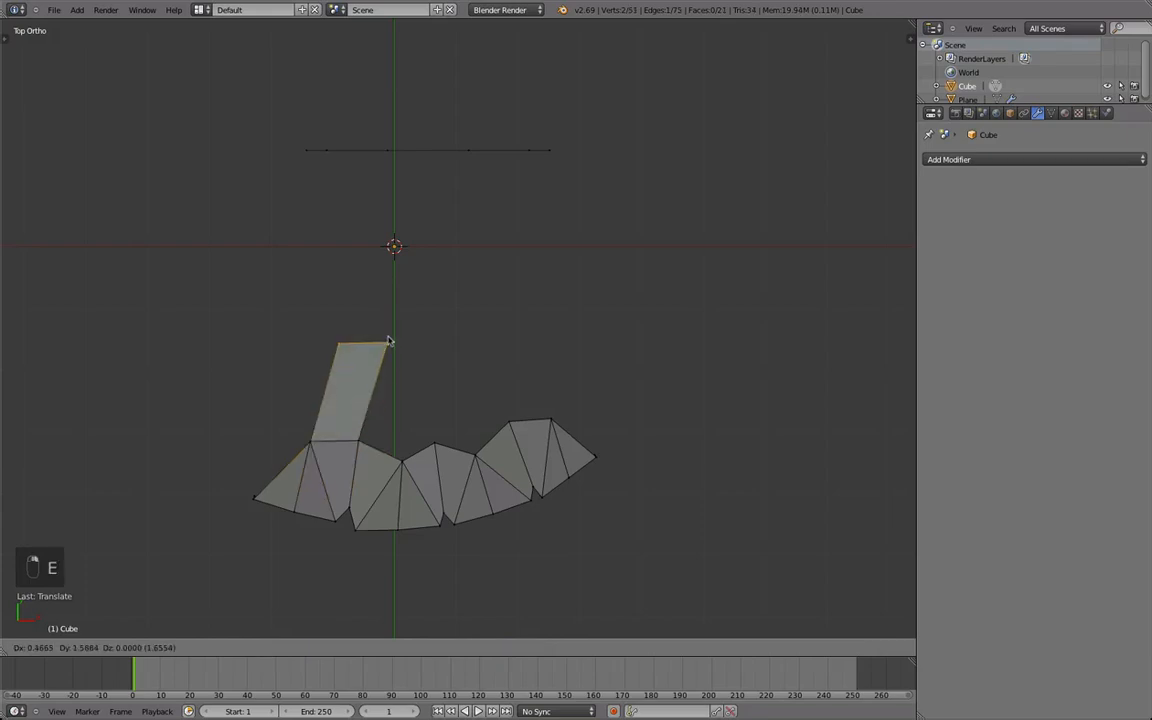
{"action": "left_click", "coordinate": [380, 330]}
{"action": "key", "text": "e"}
{"action": "left_click", "coordinate": [386, 258]}
{"action": "key", "text": "s"}
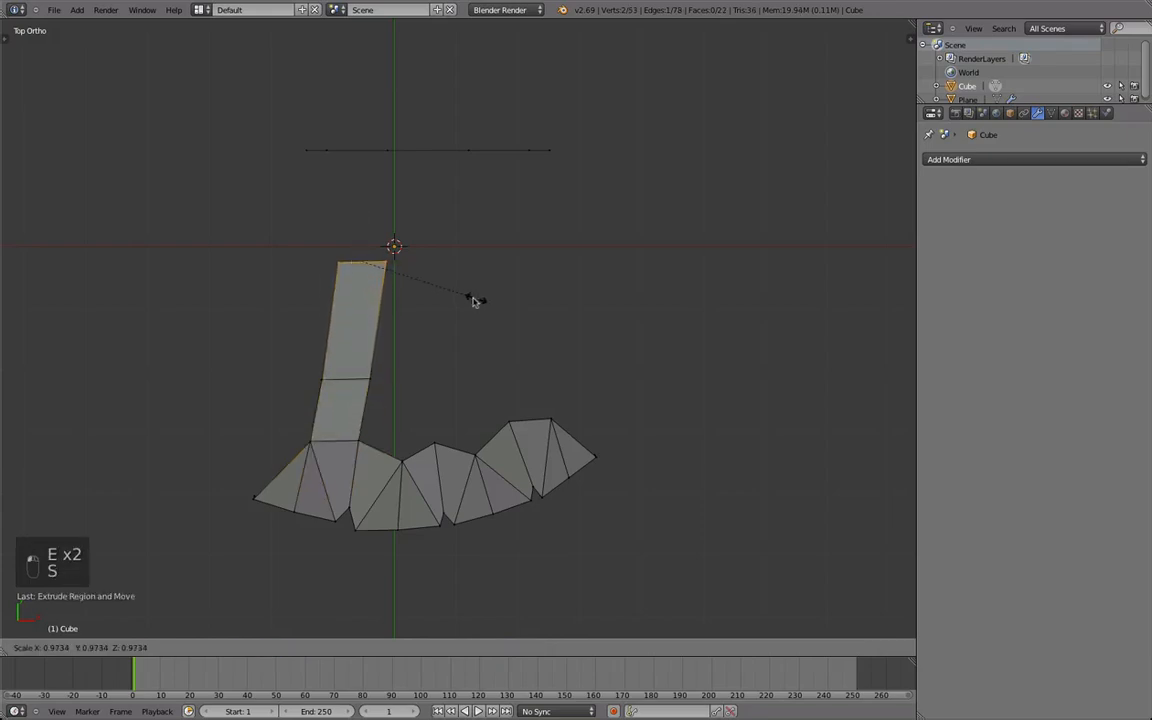
{"action": "left_click", "coordinate": [453, 305]}
Extrude the outer side edge of the strip's lower segment outward, rotating and moving it to form a side face.
{"action": "middle_click_drag", "start_coordinate": [337, 424], "coordinate": [411, 417]}
{"action": "right_click", "coordinate": [366, 442]}
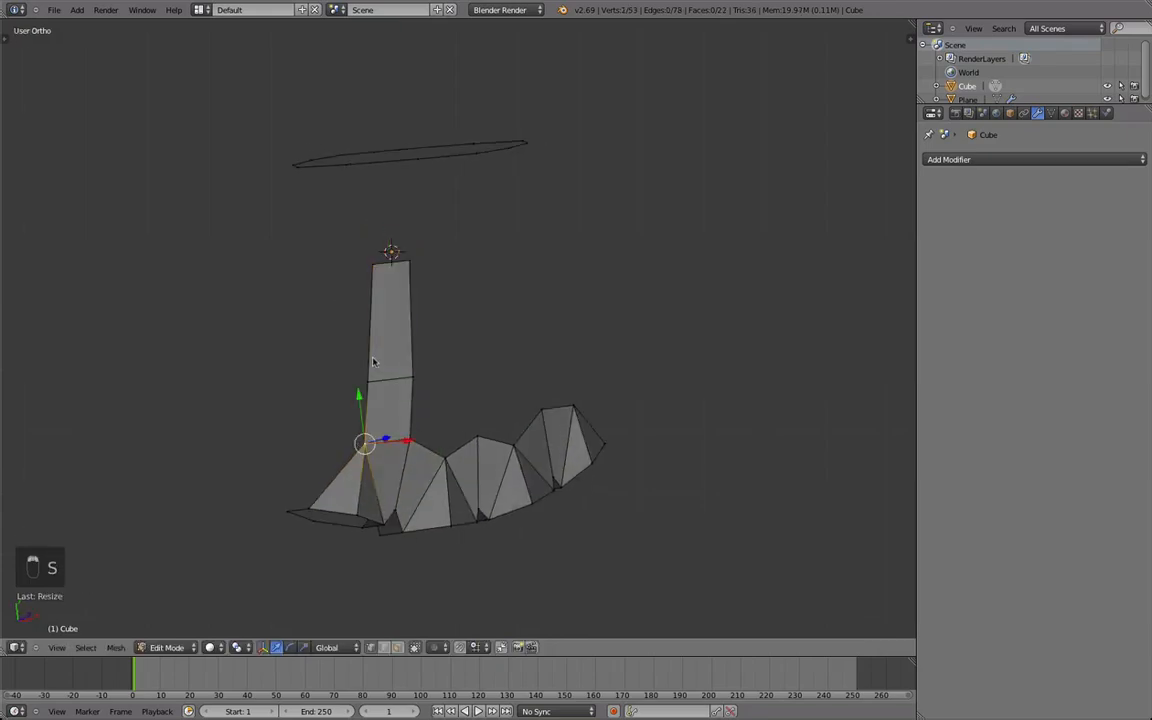
{"action": "middle_click_drag", "start_coordinate": [373, 363], "coordinate": [351, 404]}
{"action": "right_click", "coordinate": [351, 404], "text": "shift"}
{"action": "key", "text": "e"}
{"action": "left_click", "coordinate": [366, 425]}
{"action": "key", "text": "r"}
{"action": "left_click", "coordinate": [396, 475]}
{"action": "key", "text": "g"}
{"action": "left_click", "coordinate": [395, 469]}
Extrude the side face's upper outer vertex twice, up along the strip and across beyond its wrist end.
{"action": "right_click", "coordinate": [317, 413]}
{"action": "key", "text": "e"}
{"action": "left_click", "coordinate": [322, 268]}
{"action": "key", "text": "e"}
{"action": "left_click", "coordinate": [371, 224]}
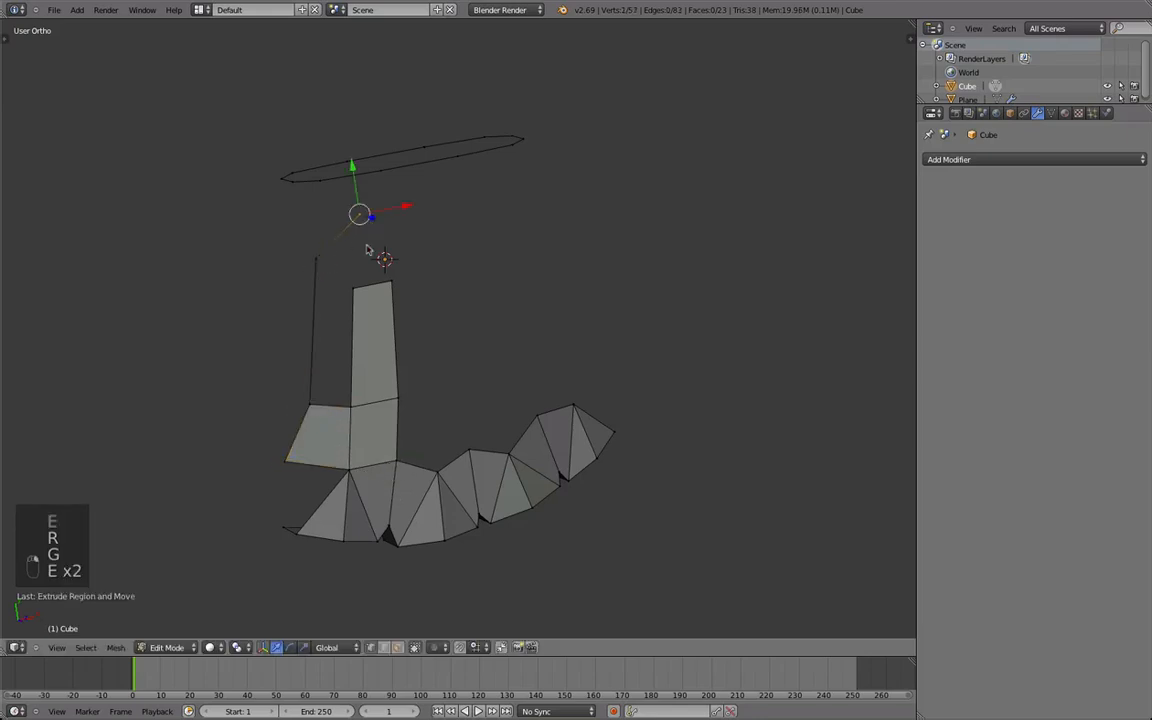
Reposition the strip's wrist-end edge and the upper outer vertex of the side face.
{"action": "right_click", "coordinate": [361, 287]}
{"action": "right_click", "coordinate": [407, 285], "text": "shift"}
{"action": "key", "text": "g"}
{"action": "left_click", "coordinate": [409, 290]}
{"action": "right_click", "coordinate": [316, 408]}
{"action": "key", "text": "g"}
{"action": "left_click", "coordinate": [309, 406]}
Fill the four-sided face beside the upper strip segment and the corner face closing its wrist end.
{"action": "key", "text": "a"}
{"action": "key", "text": "b"}
{"action": "left_click_drag", "start_coordinate": [371, 433], "coordinate": [263, 250]}
{"action": "key", "text": "f"}
{"action": "key", "text": "a"}
{"action": "key", "text": "b"}
{"action": "left_click_drag", "start_coordinate": [417, 330], "coordinate": [300, 205]}
{"action": "key", "text": "f"}
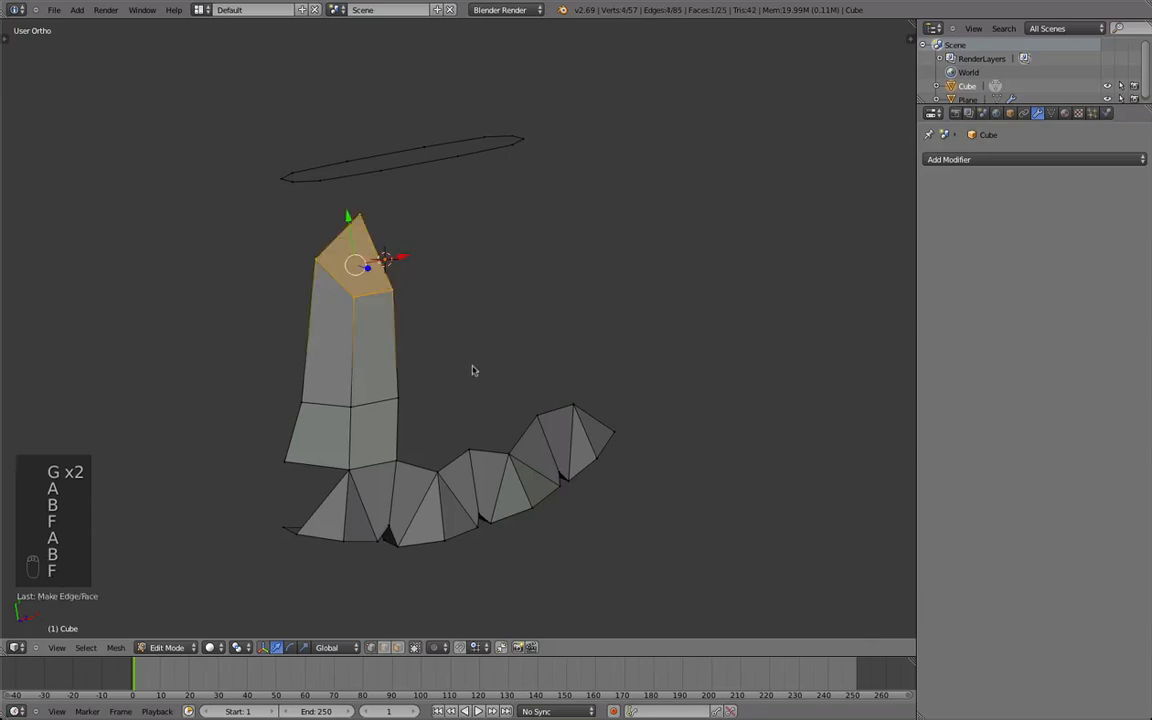
Slide the crosswise edges of the two-face-wide strip toward the wrist loop.
{"action": "key", "text": "Tab"}
{"action": "key", "text": "Tab"}
{"action": "right_click", "coordinate": [375, 362], "text": "alt"}
{"action": "key", "text": "d"}
{"action": "left_click", "coordinate": [376, 320]}
{"action": "middle_click_drag", "start_coordinate": [381, 352], "coordinate": [463, 303]}
{"action": "key", "text": "KP_7"}
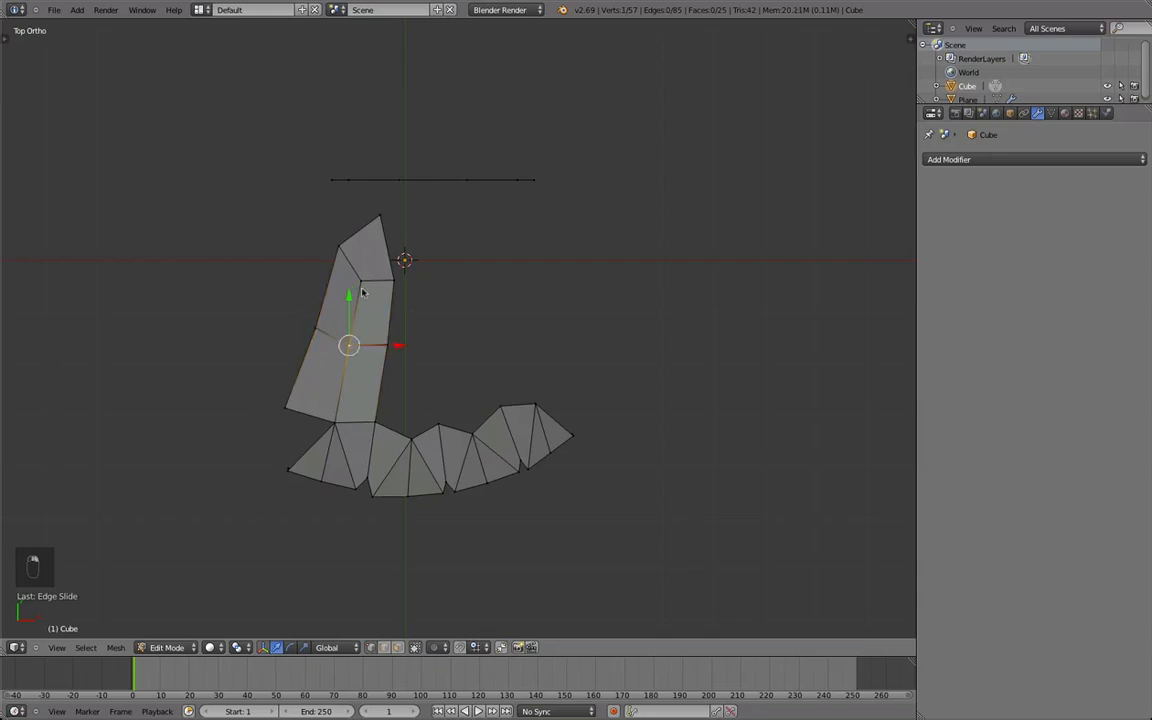
Move and rotate the inner end edge of the strip to shape the corner near the wrist.
{"action": "right_click", "coordinate": [361, 285], "text": "shift"}
{"action": "key", "text": "g"}
{"action": "left_click", "coordinate": [361, 284]}
{"action": "key", "text": "r"}
{"action": "left_click", "coordinate": [432, 281]}
{"action": "right_click", "coordinate": [389, 339]}
{"action": "middle_click_drag", "start_coordinate": [436, 371], "coordinate": [430, 314], "text": "shift"}
{"action": "right_click", "coordinate": [413, 293], "text": "shift"}
{"action": "key", "text": "g"}
{"action": "left_click", "coordinate": [425, 312]}
Adjust the strip's vertices from angled views and refine the inner corner vertex from above.
{"action": "middle_click_drag", "start_coordinate": [635, 448], "coordinate": [417, 432]}
{"action": "right_click", "coordinate": [425, 370]}
{"action": "right_click", "coordinate": [480, 412], "text": "shift"}
{"action": "middle_click_drag", "start_coordinate": [532, 481], "coordinate": [563, 422], "text": "shift"}
{"action": "key", "text": "g"}
{"action": "right_click", "coordinate": [532, 350]}
{"action": "key", "text": "g"}
{"action": "left_click", "coordinate": [507, 223]}
{"action": "key", "text": "a"}
{"action": "key", "text": "KP_7"}
{"action": "right_click", "coordinate": [450, 289]}
{"action": "key", "text": "g"}
{"action": "left_click", "coordinate": [451, 288]}
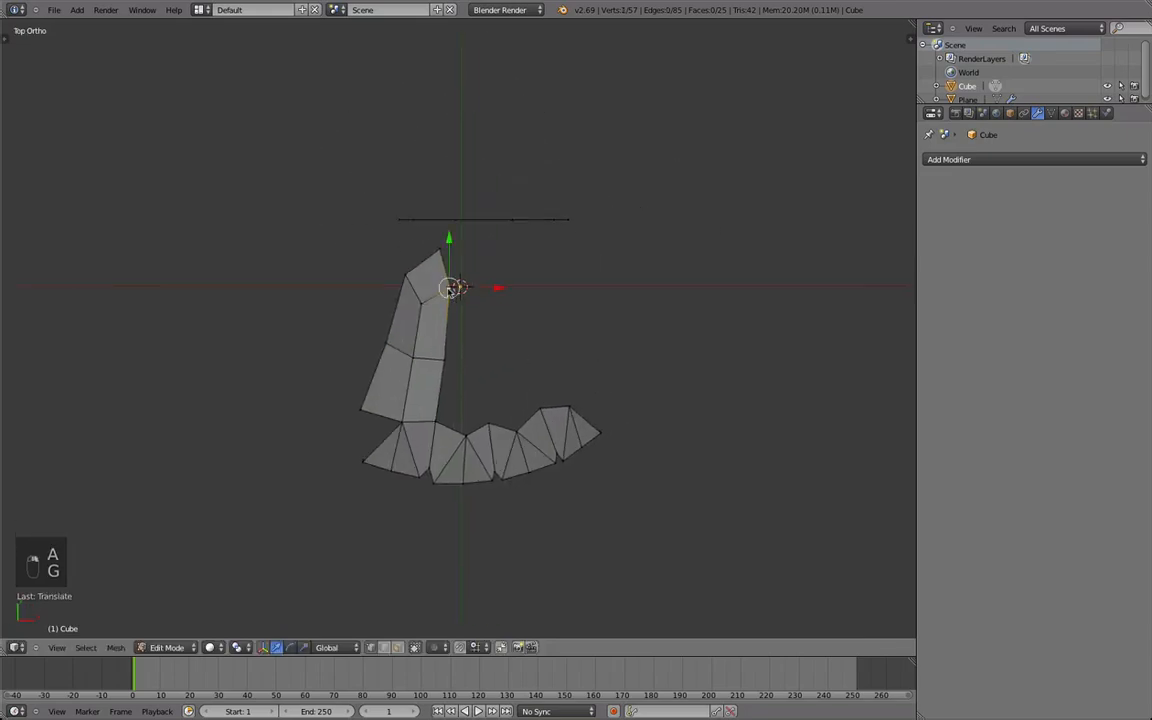
Extrude the strip's wrist-end edge across below the wrist loop, rotating and moving it into place.
{"action": "key", "text": "e"}
{"action": "left_click", "coordinate": [502, 261]}
{"action": "key", "text": "r"}
{"action": "left_click", "coordinate": [515, 270]}
{"action": "key", "text": "g"}
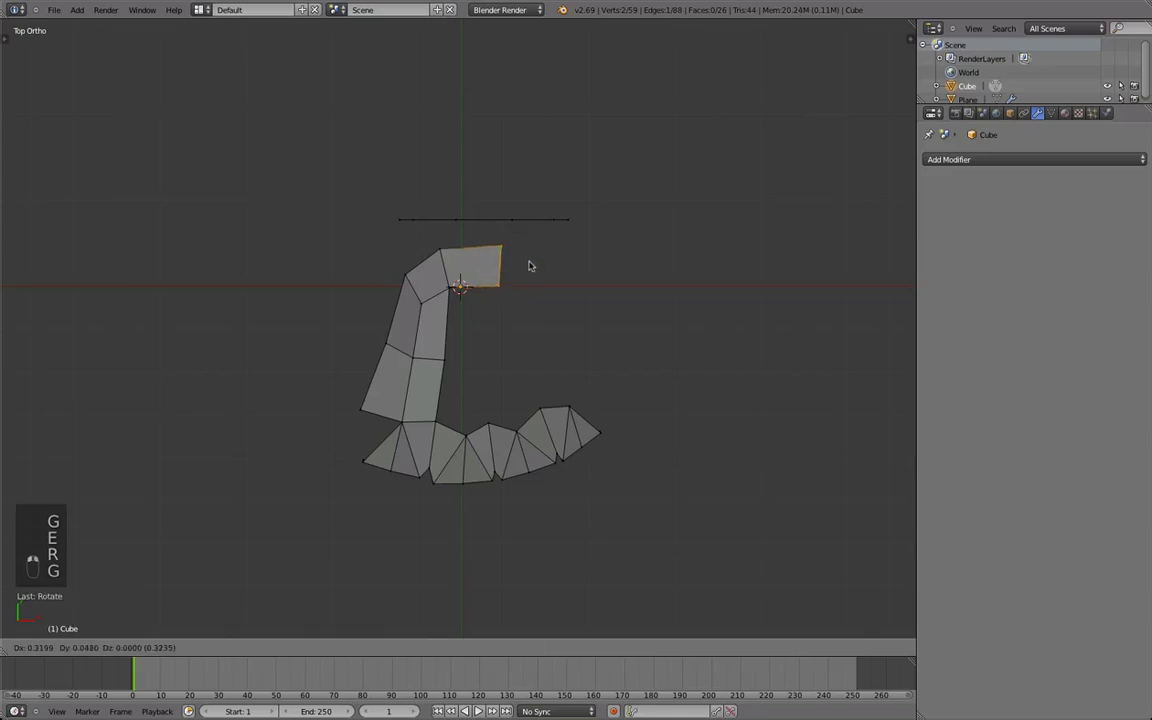
{"action": "left_click", "coordinate": [528, 265]}
{"action": "key", "text": "g"}
{"action": "left_click", "coordinate": [497, 300]}
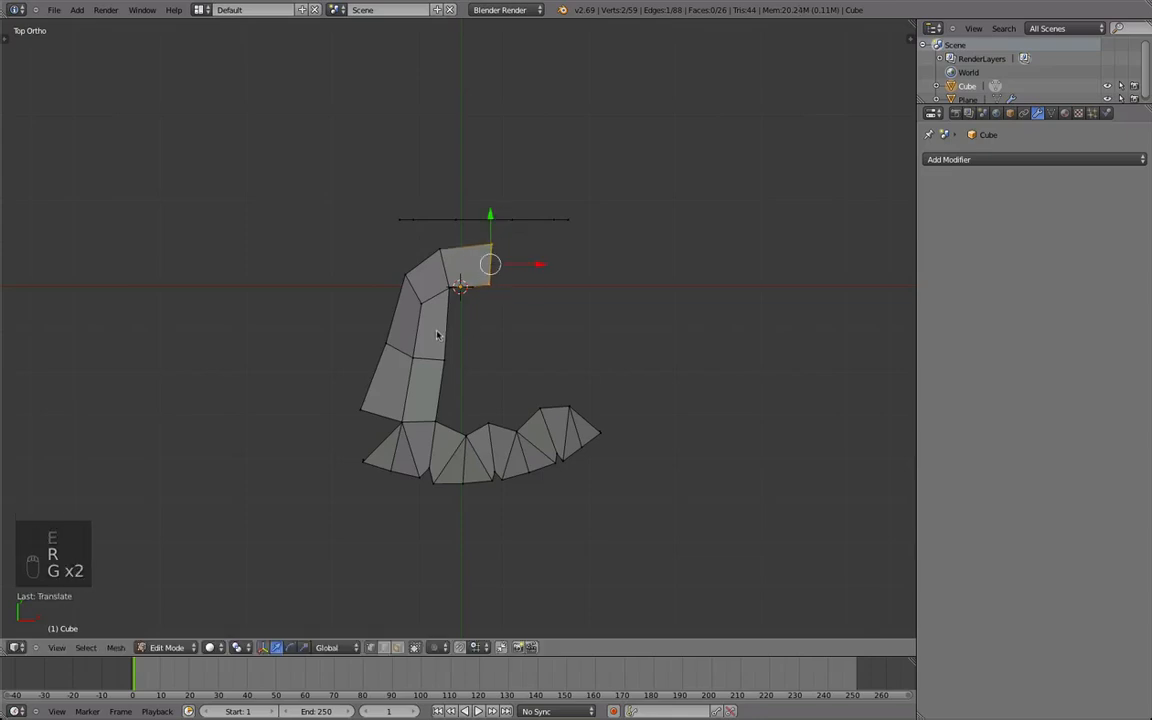
Extrude another segment curving down toward the fourth finger and angle the arch's edges to follow the bend.
{"action": "key", "text": "r"}
{"action": "right_click", "coordinate": [493, 325]}
{"action": "key", "text": "e"}
{"action": "left_click", "coordinate": [537, 324]}
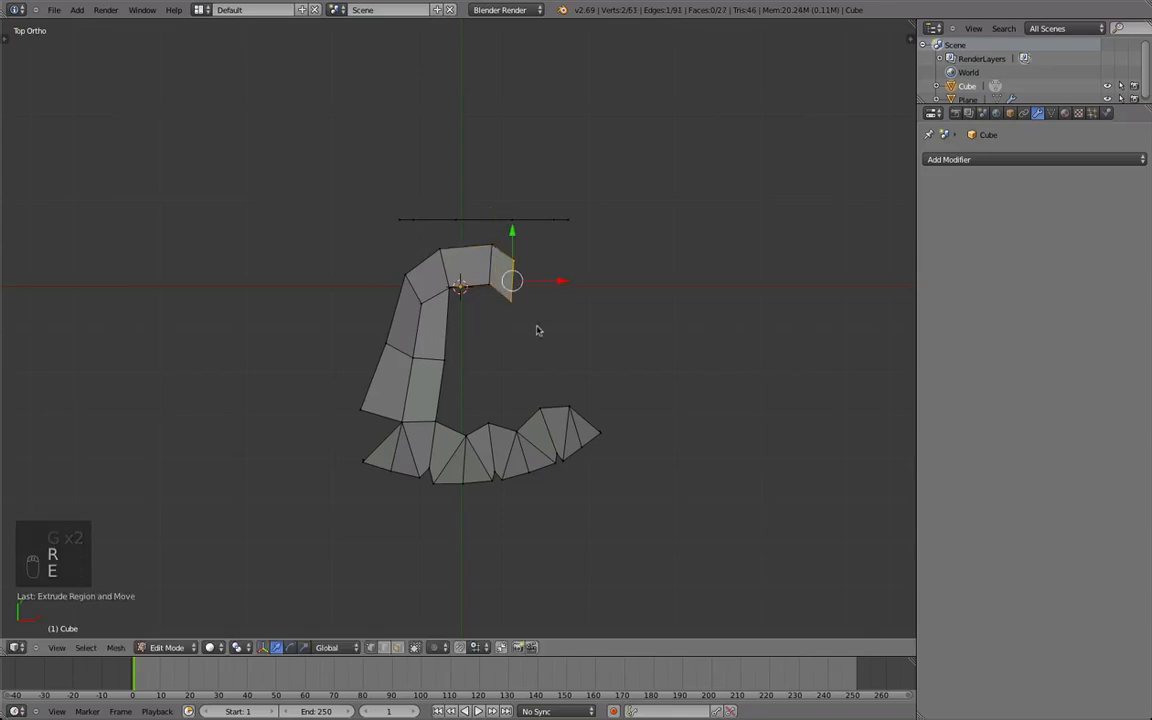
{"action": "key", "text": "r"}
{"action": "left_click", "coordinate": [519, 364]}
{"action": "key", "text": "g"}
{"action": "left_click", "coordinate": [486, 265]}
{"action": "key", "text": "r"}
{"action": "left_click", "coordinate": [552, 276]}
Scale and move the end edge of the arch's curved segment.
{"action": "right_click", "coordinate": [513, 293]}
{"action": "key", "text": "r"}
{"action": "right_click", "coordinate": [586, 290]}
{"action": "key", "text": "s"}
{"action": "key", "text": "g"}
{"action": "left_click", "coordinate": [570, 290]}
Extrude the arch's end edge down toward the fourth finger, and rotate and scale it narrower.
{"action": "key", "text": "e"}
{"action": "left_click", "coordinate": [573, 352]}
{"action": "key", "text": "r"}
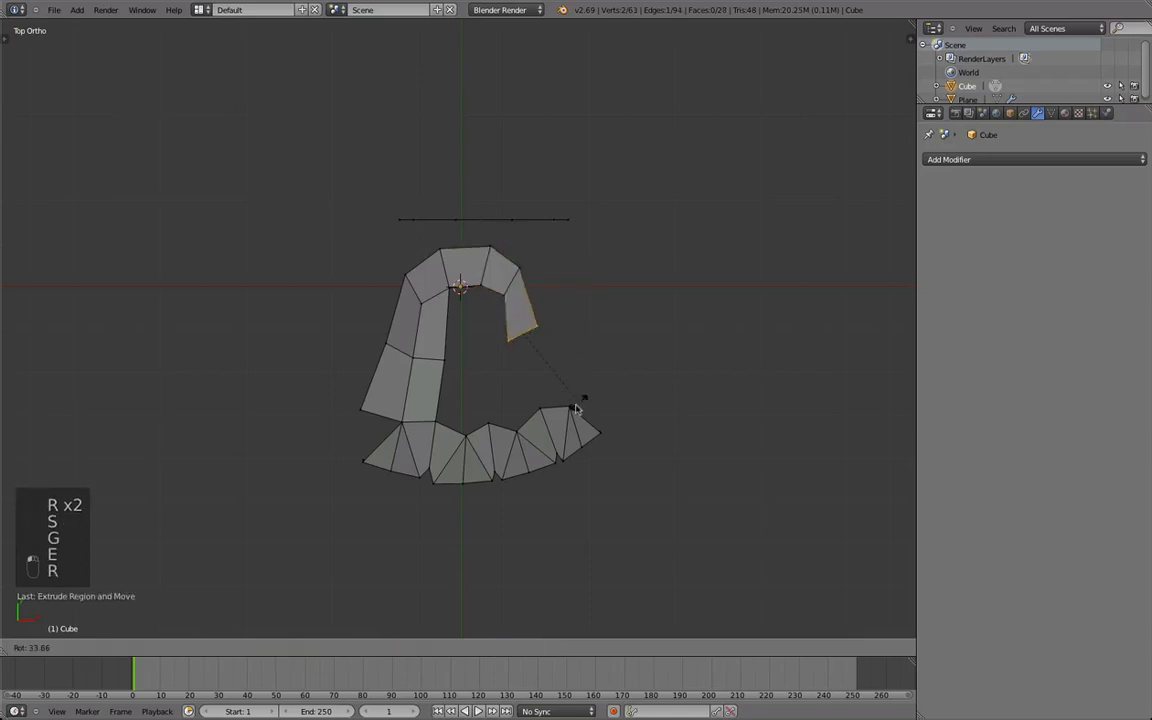
{"action": "left_click", "coordinate": [661, 359]}
{"action": "key", "text": "s"}
{"action": "left_click", "coordinate": [570, 338]}
Extrude a vertex from the arch's inner edge toward the fingers, fill the faces on both sides, and adjust the vertex.
{"action": "key", "text": "e"}
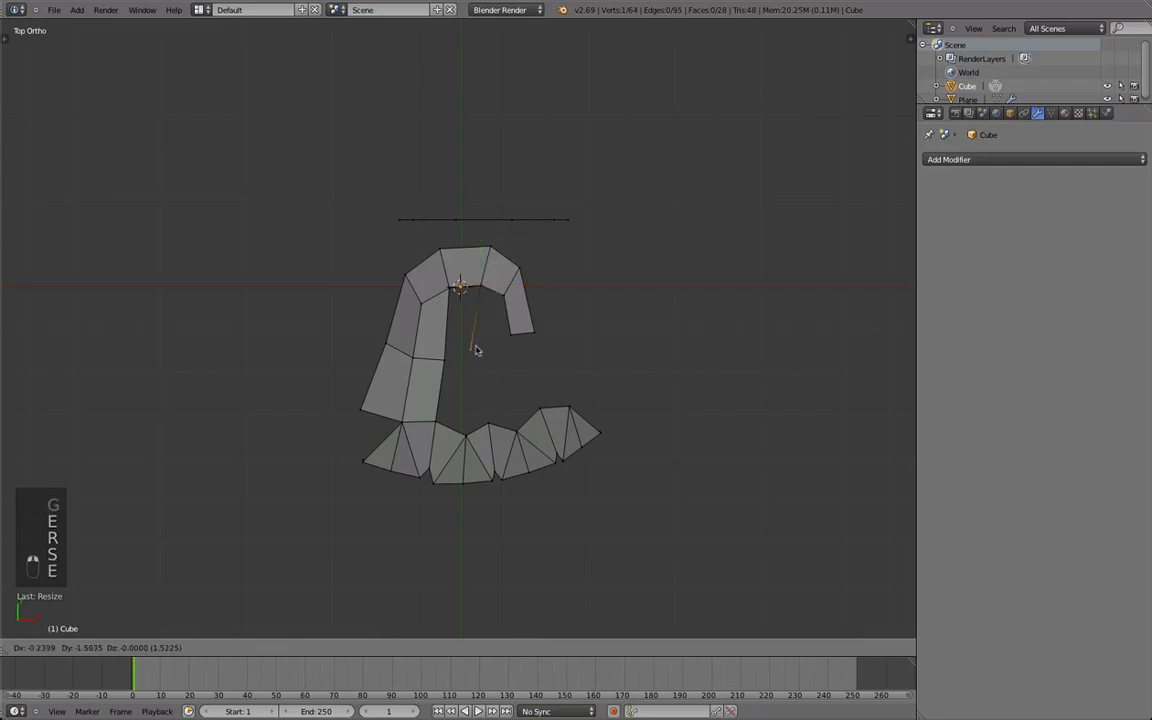
{"action": "left_click", "coordinate": [476, 353]}
{"action": "key", "text": "f"}
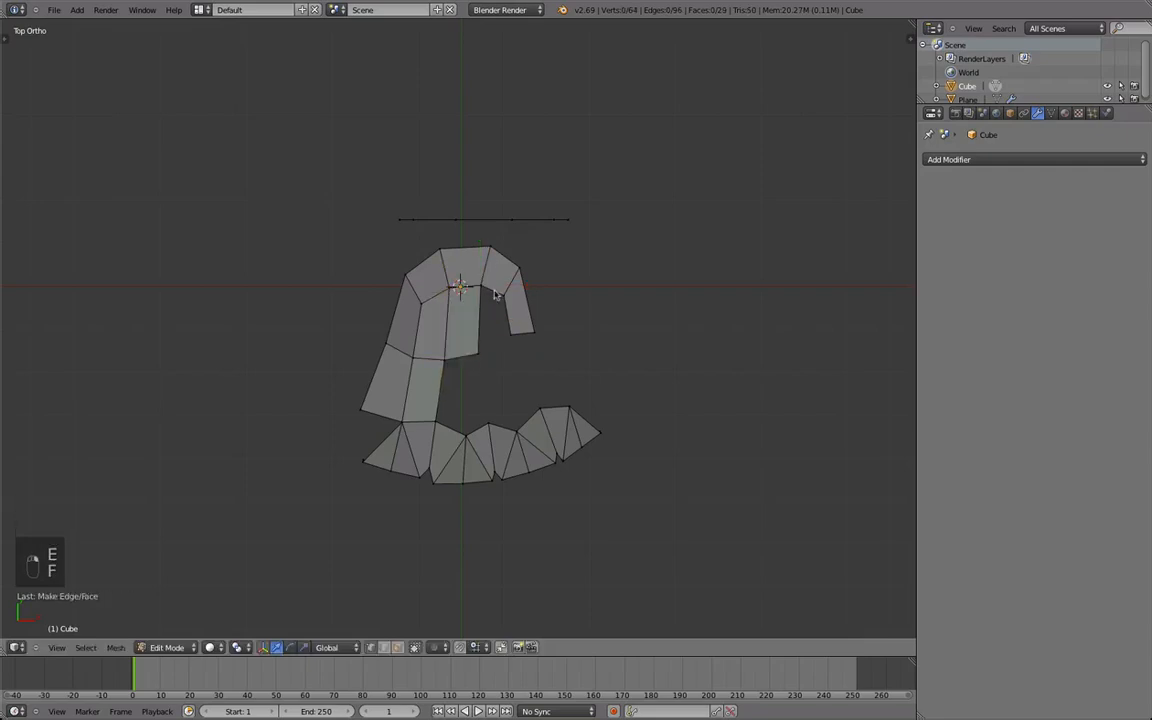
{"action": "key", "text": "f"}
{"action": "key", "text": "g"}
{"action": "left_click", "coordinate": [473, 375]}
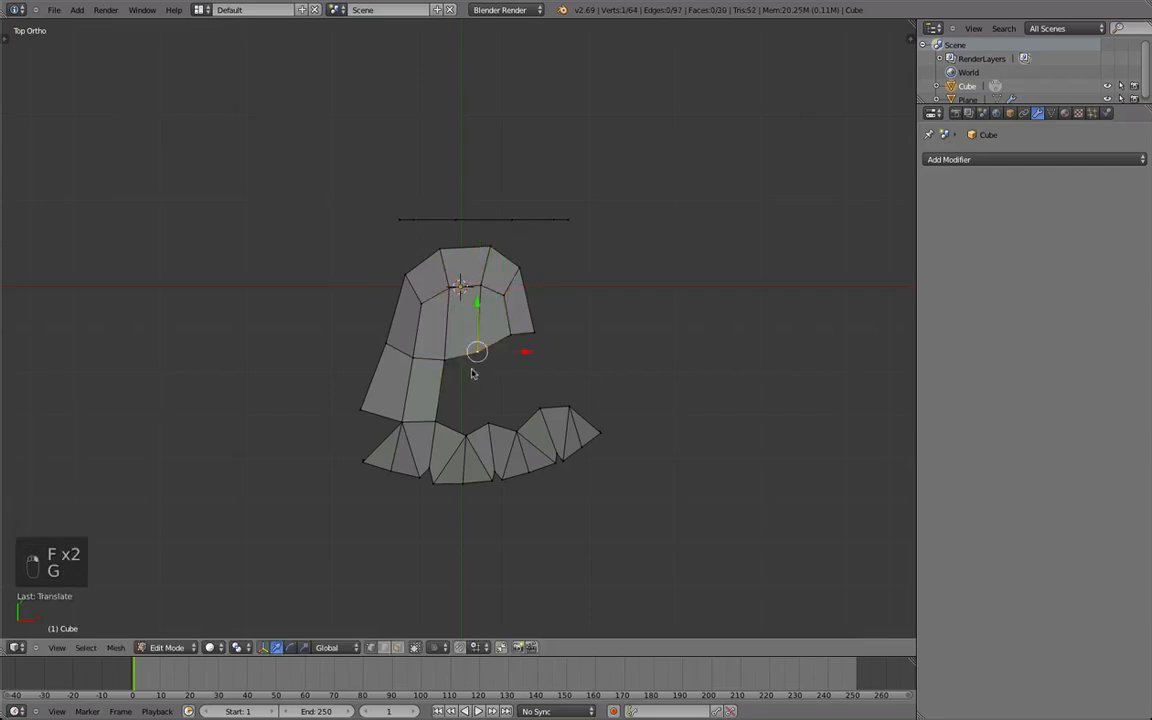
Move the end vertices of the arch's lower edge into line and slide the cross edge on the adjoining finger strip.
{"action": "right_click", "coordinate": [513, 338]}
{"action": "key", "text": "g"}
{"action": "left_click", "coordinate": [516, 350]}
{"action": "right_click", "coordinate": [536, 334]}
{"action": "key", "text": "g"}
{"action": "left_click", "coordinate": [537, 347]}
{"action": "key", "text": "d"}
{"action": "left_click", "coordinate": [425, 354]}
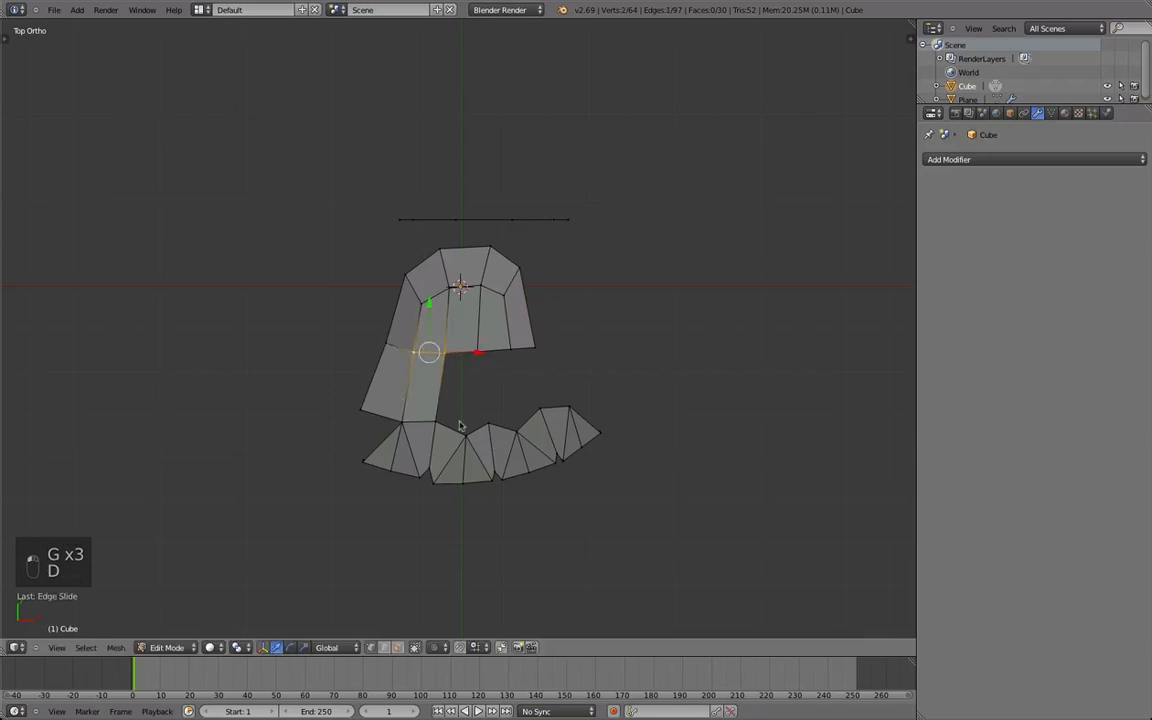
Fill the next two faces between the arch's lower edge and the finger tops, undoing the misplaced fill.
{"action": "middle_click_drag", "start_coordinate": [454, 380], "coordinate": [445, 344], "text": "shift"}
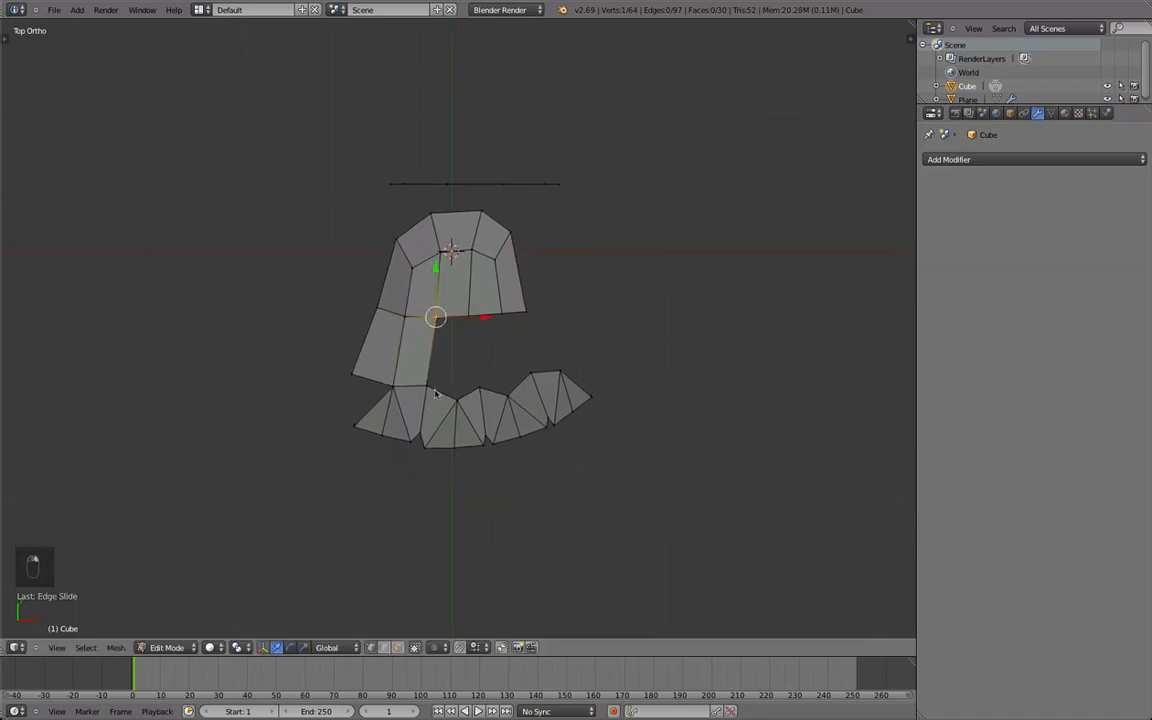
{"action": "key", "text": "f"}
{"action": "key", "text": "f"}
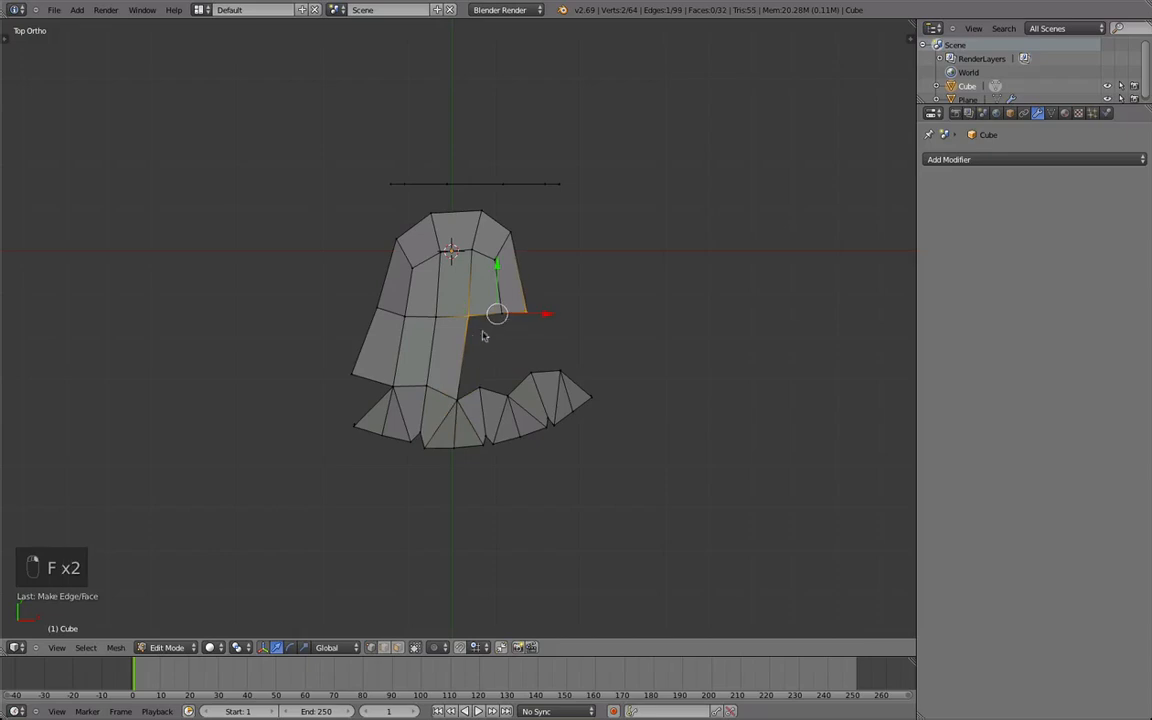
{"action": "key", "text": "super+z"}
{"action": "key", "text": "f"}
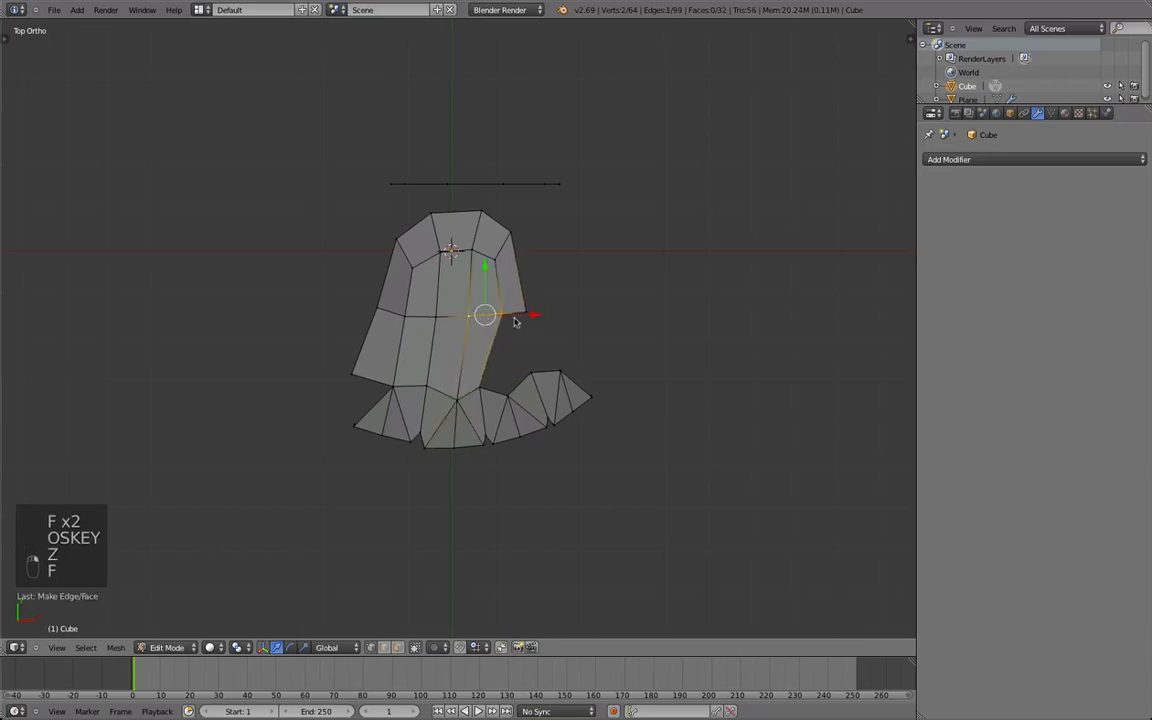
Shift the lower-edge vertices of the arch sideways toward the filled strips to even out the face widths.
{"action": "key", "text": "q"}
{"action": "key", "text": "g"}
{"action": "left_click", "coordinate": [507, 323]}
{"action": "key", "text": "g"}
{"action": "left_click", "coordinate": [518, 321]}
{"action": "key", "text": "g"}
{"action": "left_click", "coordinate": [503, 321]}
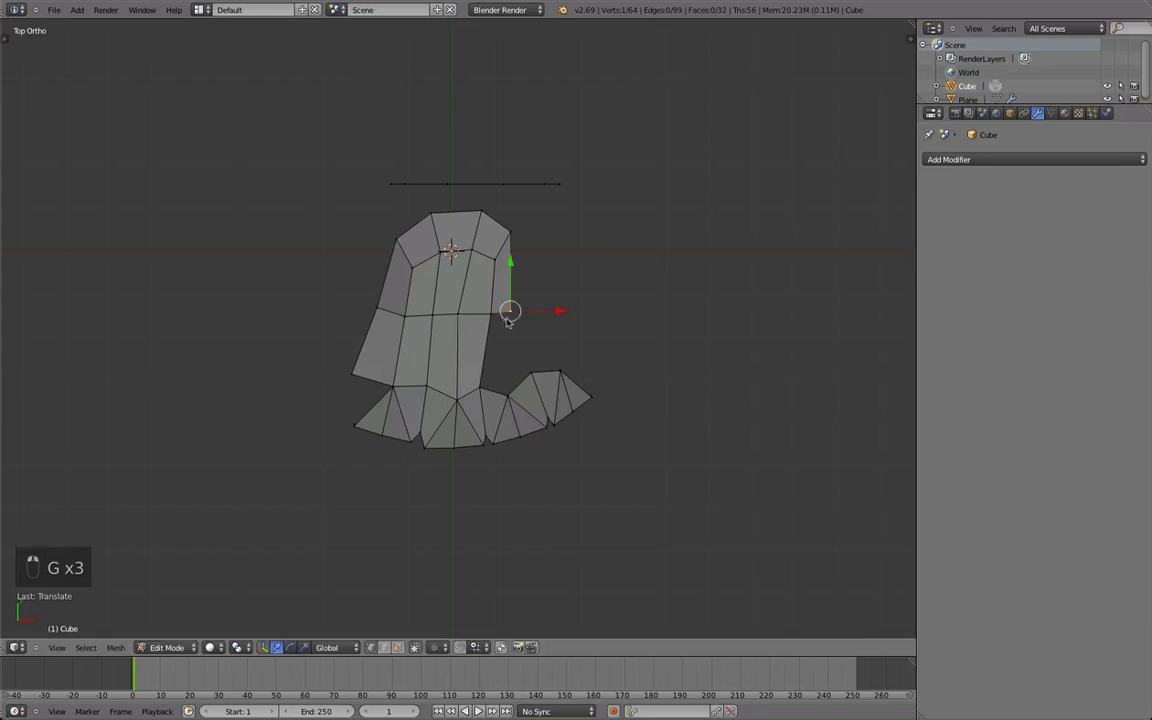
{"action": "middle_click_drag", "start_coordinate": [556, 304], "coordinate": [512, 308]}
Fine-tune the positions of the arch's inner-edge and middle-row vertices.
{"action": "scroll", "coordinate": [533, 288], "scroll_direction": "up", "scroll_amount": 1}
{"action": "scroll", "coordinate": [482, 270], "scroll_direction": "up", "scroll_amount": 1}
{"action": "right_click", "coordinate": [472, 290]}
{"action": "key", "text": "g"}
{"action": "key", "text": "g"}
{"action": "key", "text": "g"}
{"action": "left_click", "coordinate": [425, 337]}
{"action": "key", "text": "g"}
{"action": "right_click", "coordinate": [433, 339]}
{"action": "right_click", "coordinate": [426, 355]}
{"action": "key", "text": "g"}
{"action": "left_click", "coordinate": [437, 356]}
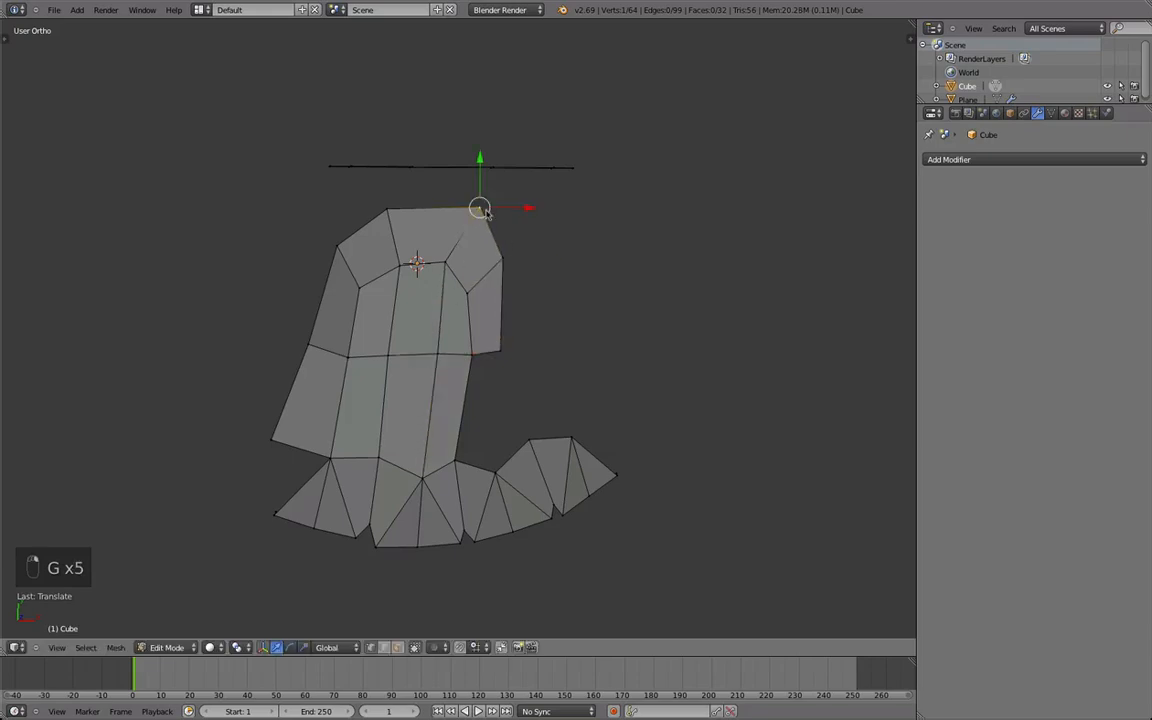
Extrude the arch's outer edge toward the unconnected finger's side, and rotate, scale and move the new edge narrower.
{"action": "middle_click_drag", "start_coordinate": [486, 278], "coordinate": [461, 312], "text": "shift"}
{"action": "key", "text": "e"}
{"action": "left_click", "coordinate": [525, 266]}
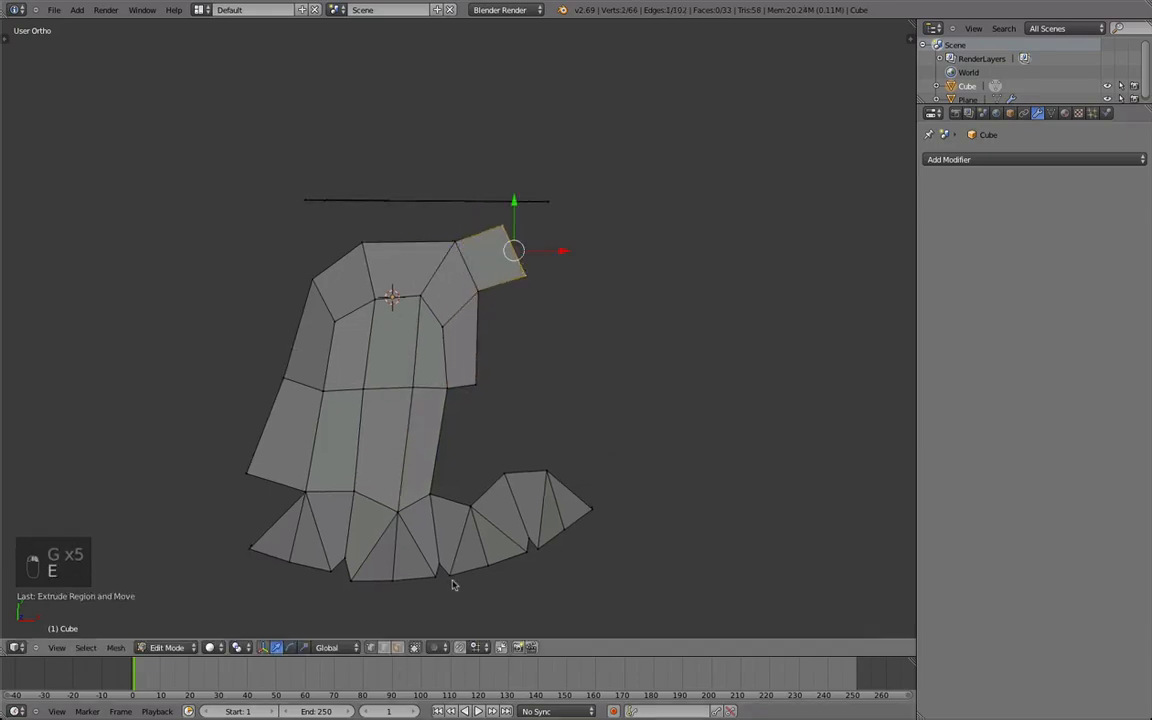
{"action": "key", "text": "r"}
{"action": "key", "text": "s"}
{"action": "key", "text": "g"}
{"action": "left_click", "coordinate": [538, 283]}
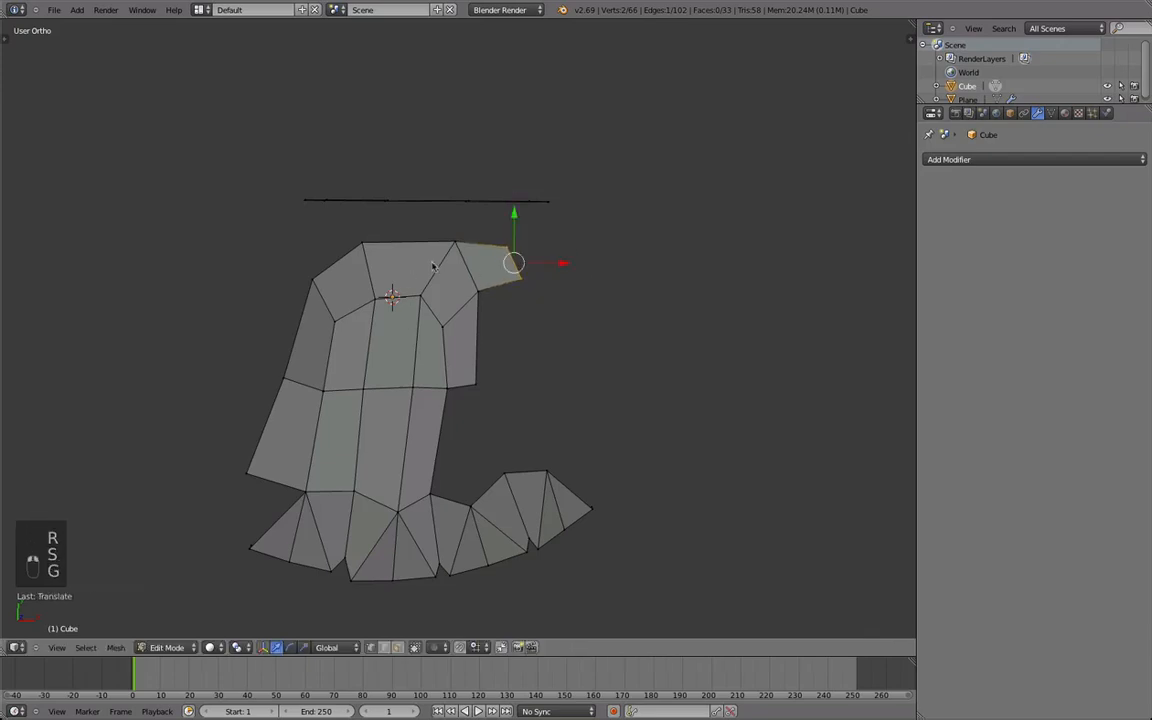
Fill the face between the arch's short end and the next finger, and adjust the vertex on its inner edge.
{"action": "right_click_drag", "start_coordinate": [457, 376], "coordinate": [453, 403]}
{"action": "right_click", "coordinate": [450, 400]}
{"action": "key", "text": "g"}
{"action": "right_click", "coordinate": [449, 401]}
{"action": "right_click", "coordinate": [464, 507], "text": "shift"}
{"action": "right_click", "coordinate": [434, 478], "text": "shift"}
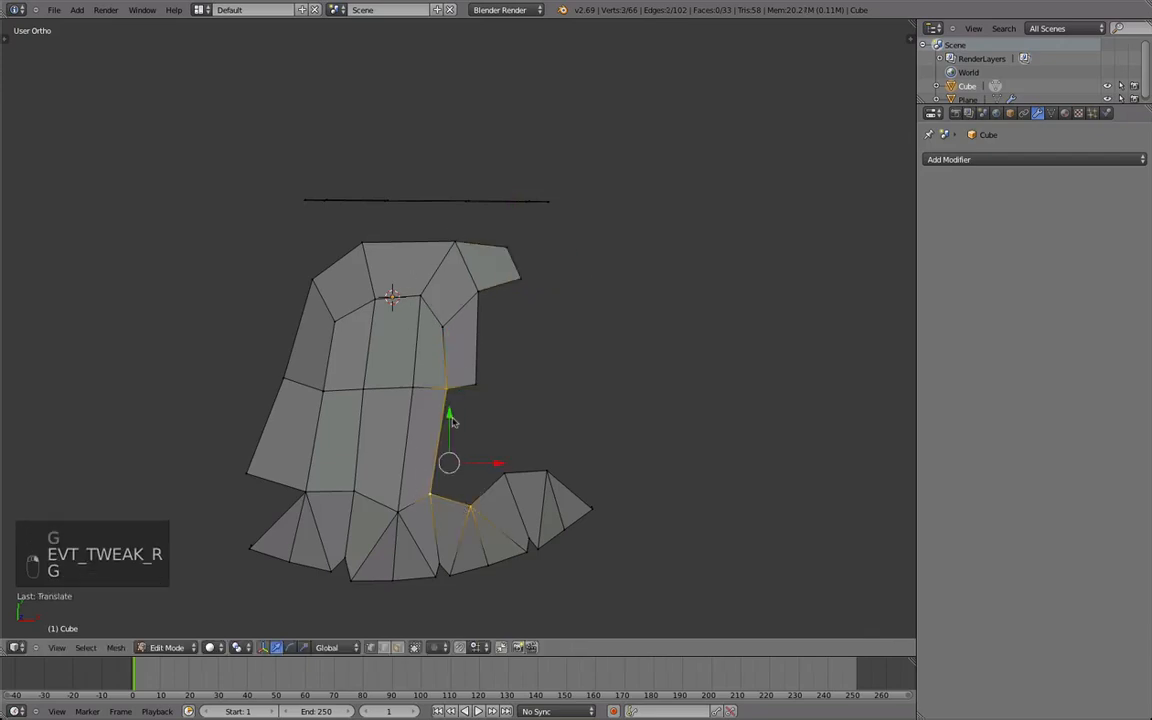
{"action": "right_click", "coordinate": [449, 392], "text": "shift"}
{"action": "key", "text": "f"}
{"action": "right_click", "coordinate": [447, 391]}
{"action": "key", "text": "g"}
{"action": "left_click", "coordinate": [440, 391]}
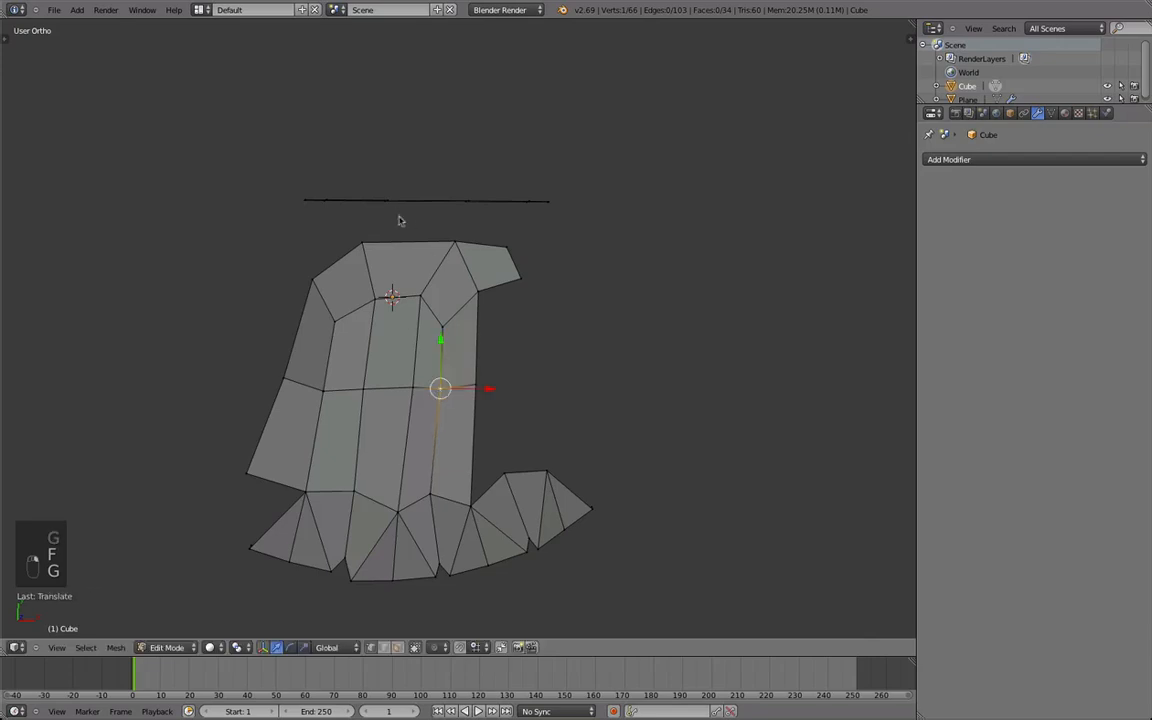
Move the outer vertex of the new segment, extrude its end edge once more, and rotate it toward the last finger.
{"action": "middle_click_drag", "start_coordinate": [525, 263], "coordinate": [481, 345]}
{"action": "middle_click_drag", "start_coordinate": [506, 437], "coordinate": [465, 285]}
{"action": "key", "text": "g"}
{"action": "left_click", "coordinate": [478, 286]}
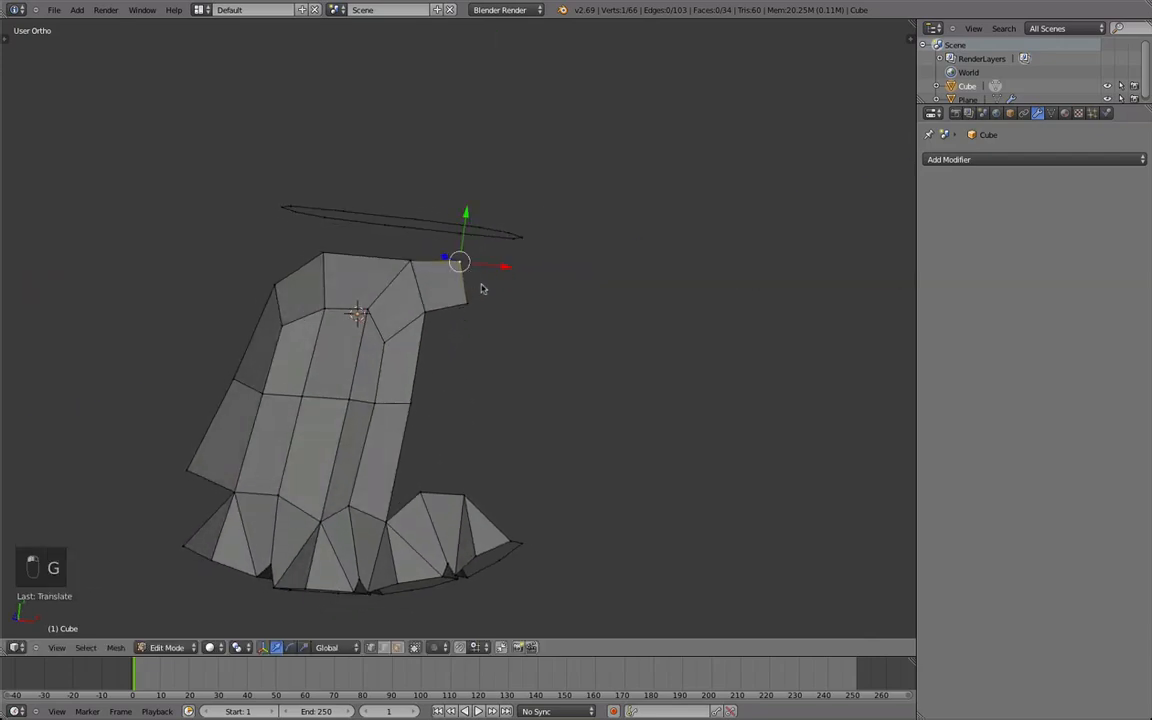
{"action": "right_click", "coordinate": [471, 304], "text": "shift"}
{"action": "key", "text": "e"}
{"action": "left_click", "coordinate": [546, 324]}
{"action": "key", "text": "r"}
{"action": "left_click", "coordinate": [519, 360]}
Bridge the new segment down to the last finger, add a loop cut across the strip, and fill the gap beside it.
{"action": "middle_click_drag", "start_coordinate": [405, 312], "coordinate": [452, 306]}
{"action": "right_click", "coordinate": [486, 303]}
{"action": "right_click", "coordinate": [521, 332], "text": "shift"}
{"action": "key", "text": "shift+f"}
{"action": "right_click", "coordinate": [465, 412]}
{"action": "key", "text": "f"}
{"action": "key", "text": "a"}
{"action": "key", "text": "ctrl+r"}
{"action": "left_click", "coordinate": [501, 409]}
{"action": "right_click", "coordinate": [501, 409]}
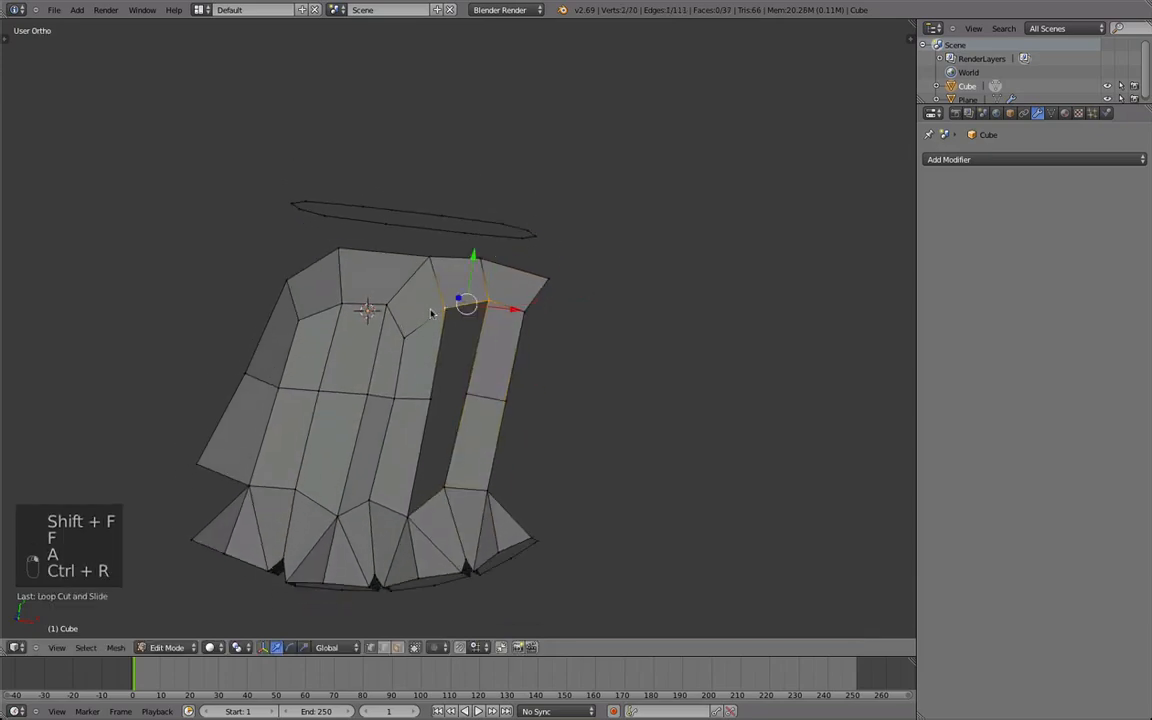
{"action": "key", "text": "f"}
{"action": "key", "text": "f"}
{"action": "key", "text": "f"}
Reposition a middle-row vertex near the last finger to smooth the surface across the newly filled strips.
{"action": "scroll", "coordinate": [555, 411], "scroll_direction": "down", "scroll_amount": 4}
{"action": "key", "text": "Tab"}
{"action": "middle_click_drag", "start_coordinate": [555, 411], "coordinate": [494, 411]}
{"action": "scroll", "coordinate": [494, 411], "scroll_direction": "up", "scroll_amount": 2}
{"action": "key", "text": "Tab"}
{"action": "right_click", "coordinate": [487, 377]}
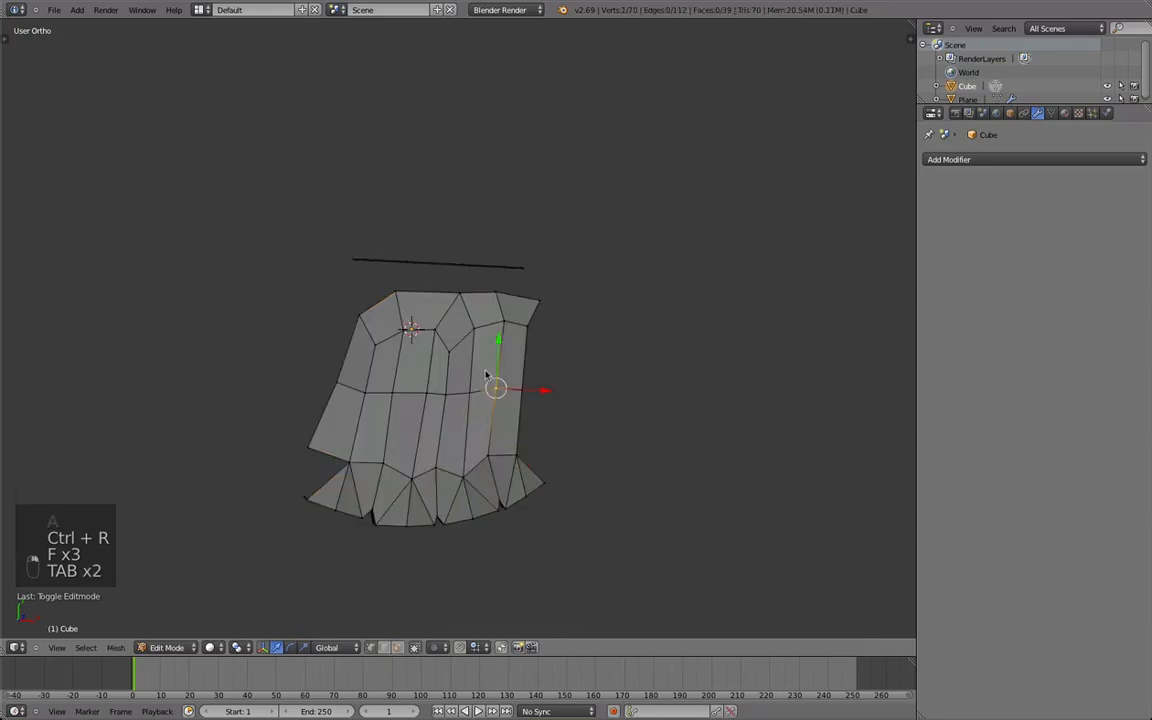
{"action": "key", "text": "minus"}
{"action": "middle_click_drag", "start_coordinate": [485, 330], "coordinate": [470, 78]}
{"action": "key", "text": "g"}
{"action": "left_click", "coordinate": [459, 323]}
Adjust the remaining middle-row vertices across the back of the hand.
{"action": "right_click", "coordinate": [396, 330]}
{"action": "key", "text": "g"}
{"action": "left_click", "coordinate": [394, 328]}
{"action": "right_click", "coordinate": [374, 330]}
{"action": "key", "text": "g"}
{"action": "left_click", "coordinate": [370, 331]}
{"action": "right_click", "coordinate": [343, 328]}
{"action": "left_click", "coordinate": [342, 322]}
Move the outer corner vertex above the last finger and extrude it down the side of the hand.
{"action": "key", "text": "Tab"}
{"action": "middle_click_drag", "start_coordinate": [336, 321], "coordinate": [512, 501]}
{"action": "scroll", "coordinate": [383, 553], "scroll_direction": "down", "scroll_amount": 3}
{"action": "middle_click_drag", "start_coordinate": [573, 314], "coordinate": [466, 334]}
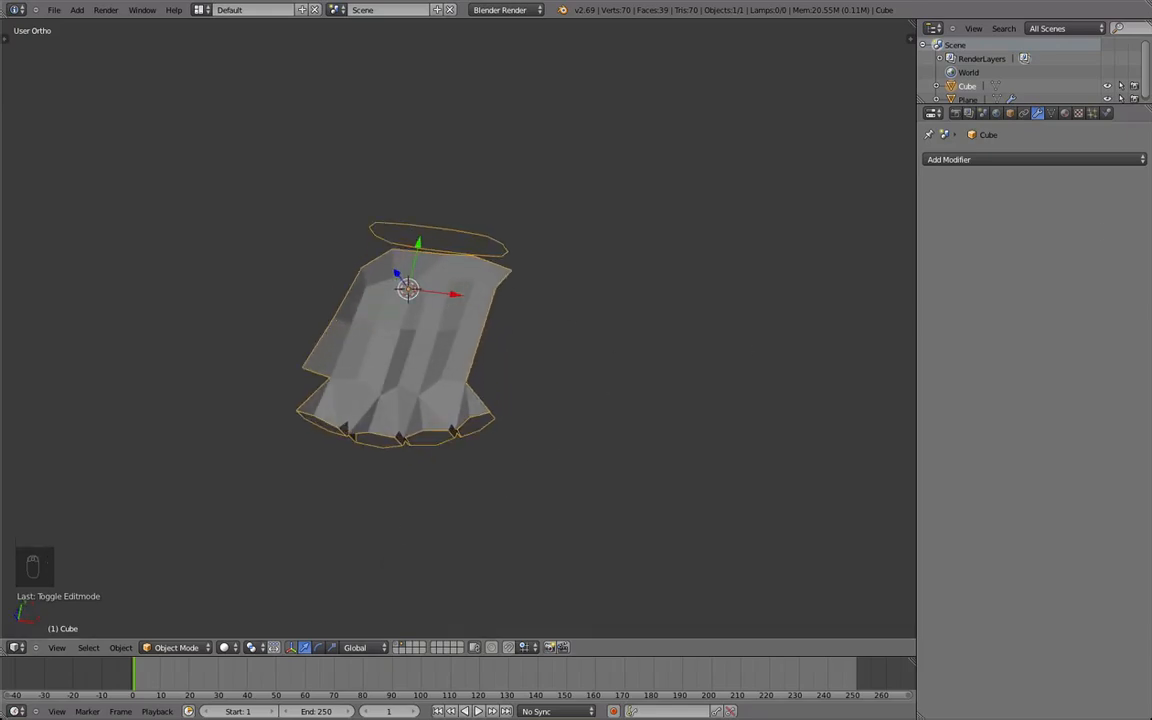
{"action": "middle_click_drag", "start_coordinate": [538, 392], "coordinate": [487, 446]}
{"action": "key", "text": "Tab"}
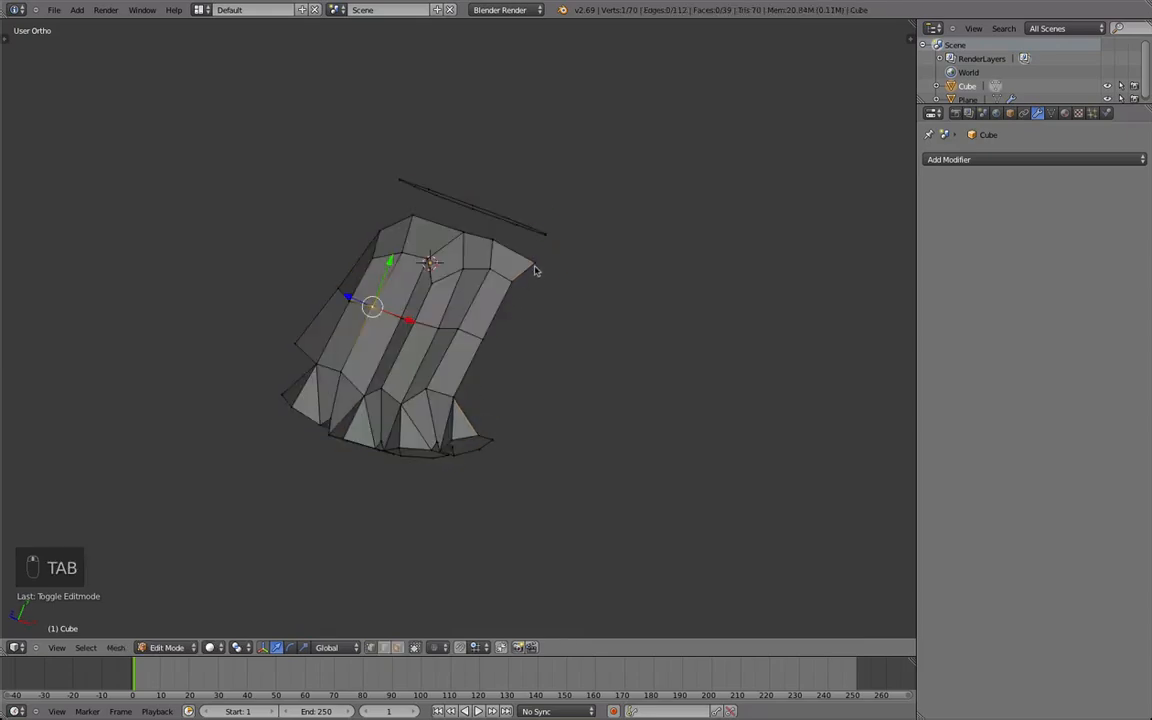
{"action": "right_click", "coordinate": [536, 272]}
{"action": "key", "text": "g"}
{"action": "left_click", "coordinate": [532, 286]}
{"action": "key", "text": "e"}
{"action": "left_click", "coordinate": [512, 361]}
Slide the adjoining middle edge and fill the upper side face beside the last finger's strip.
{"action": "right_click", "coordinate": [469, 335], "text": "alt"}
{"action": "key", "text": "d"}
{"action": "left_click", "coordinate": [485, 313]}
{"action": "right_click", "coordinate": [538, 285]}
{"action": "key", "text": "f"}
{"action": "key", "text": "a"}
{"action": "mouse_move", "coordinate": [480, 344]}
{"action": "middle_mouse_down"}
{"action": "mouse_move", "coordinate": [465, 424]}
{"action": "mouse_move", "coordinate": [522, 432]}
{"action": "mouse_move", "coordinate": [503, 464]}
{"action": "mouse_move", "coordinate": [525, 375]}
{"action": "mouse_move", "coordinate": [499, 388]}
{"action": "mouse_move", "coordinate": [488, 344]}
{"action": "middle_mouse_up"}
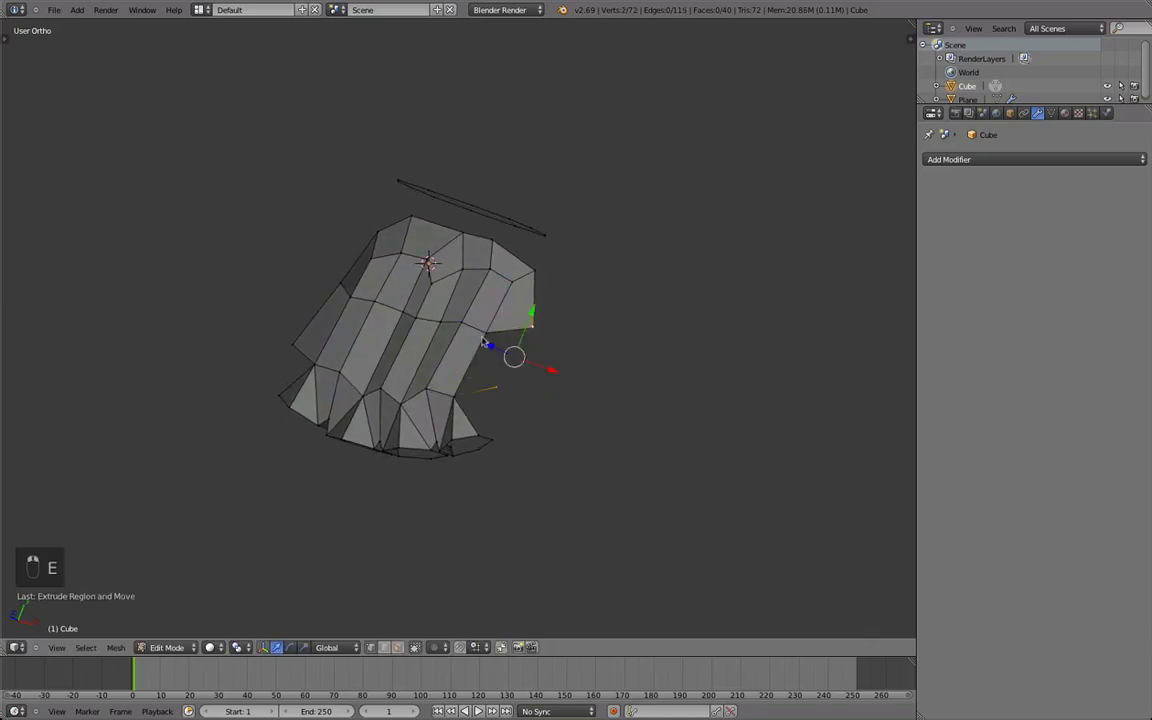
Fill and shape the lower side face beside the last finger, and extrude another vertex from the hand's side.
{"action": "middle_click_drag", "start_coordinate": [480, 397], "coordinate": [577, 401]}
{"action": "key", "text": "f"}
{"action": "right_click", "coordinate": [508, 391]}
{"action": "key", "text": "g"}
{"action": "left_click", "coordinate": [522, 391]}
{"action": "middle_click_drag", "start_coordinate": [504, 409], "coordinate": [527, 401]}
{"action": "key", "text": "g"}
{"action": "left_click", "coordinate": [428, 341]}
{"action": "key", "text": "e"}
{"action": "left_click", "coordinate": [541, 432]}
{"action": "key", "text": "a"}
On the hand's opposite side, extrude a vertex beside the outermost finger and fill a face joining it to the finger.
{"action": "scroll", "coordinate": [527, 401], "scroll_direction": "up", "scroll_amount": 1}
{"action": "right_click", "coordinate": [404, 391]}
{"action": "middle_click_drag", "start_coordinate": [404, 391], "coordinate": [500, 376]}
{"action": "key", "text": "e"}
{"action": "left_click", "coordinate": [481, 389]}
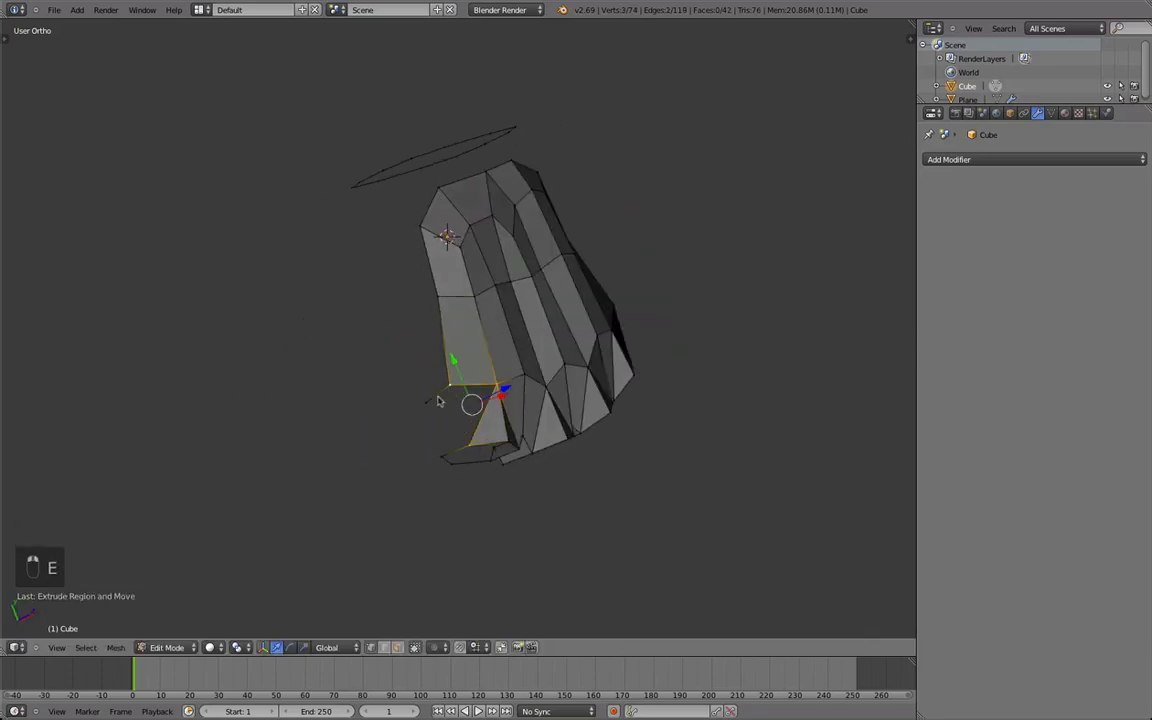
{"action": "key", "text": "Tab"}
{"action": "middle_click_drag", "start_coordinate": [516, 432], "coordinate": [460, 437]}
{"action": "key", "text": "Tab"}
Reposition the corner vertices of the new side face beside the outermost finger.
{"action": "key", "text": "g"}
{"action": "right_click", "coordinate": [374, 403]}
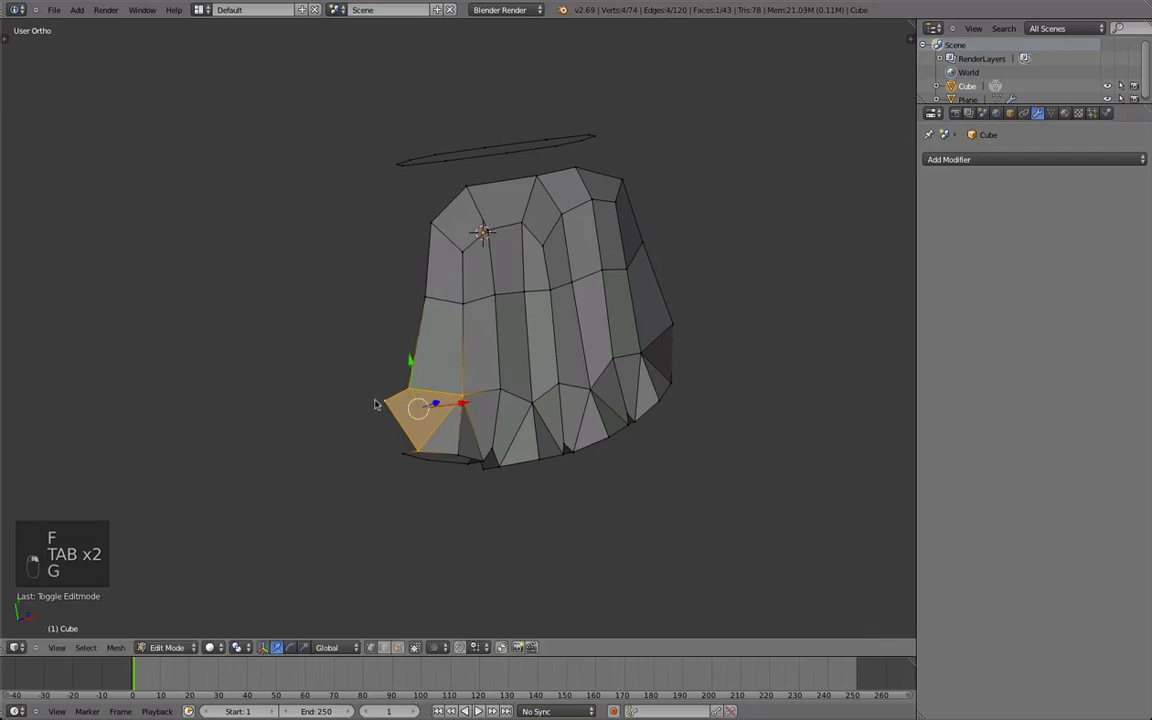
{"action": "right_click", "coordinate": [376, 403]}
{"action": "key", "text": "g"}
{"action": "left_click", "coordinate": [388, 402]}
{"action": "key", "text": "g"}
{"action": "left_click", "coordinate": [417, 386]}
{"action": "scroll", "coordinate": [432, 404], "scroll_direction": "down", "scroll_amount": 2}
{"action": "middle_click_drag", "start_coordinate": [432, 404], "coordinate": [438, 355]}
{"action": "key", "text": "Tab"}
{"action": "key", "text": "Tab"}
Raise the middle cross row of the hand in side view using proportional editing, and check the resulting shape.
{"action": "key", "text": "g"}
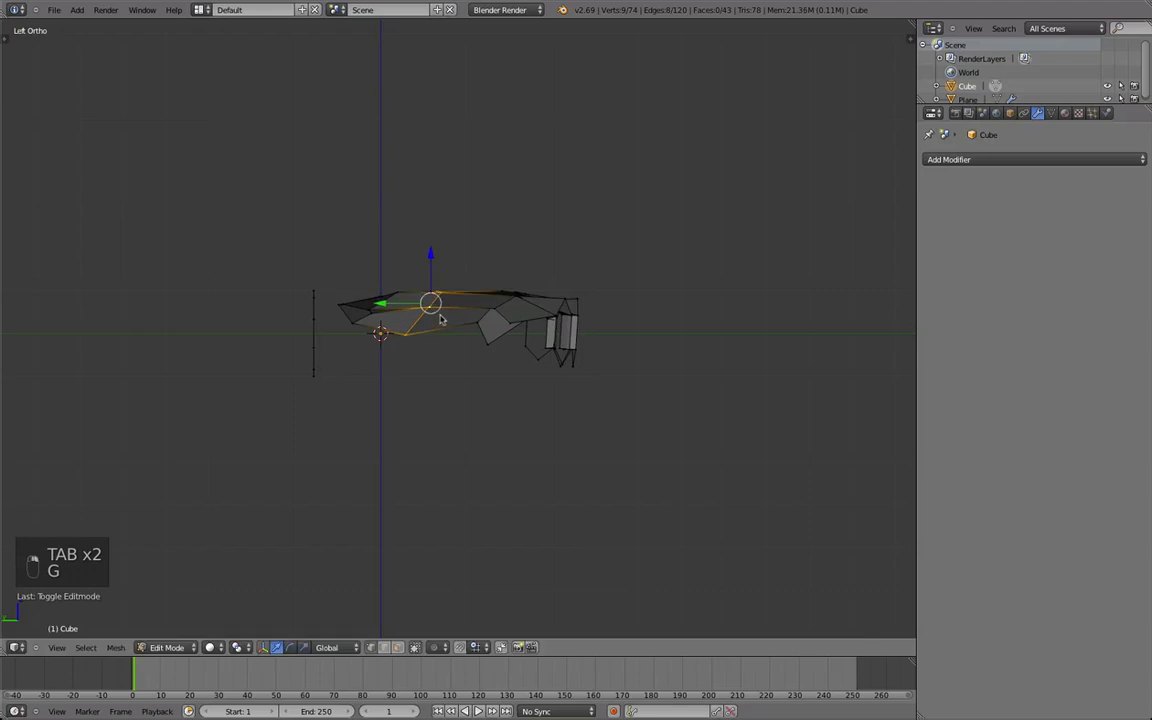
{"action": "key", "text": "g"}
{"action": "scroll", "coordinate": [477, 290], "scroll_direction": "down", "scroll_amount": 7}
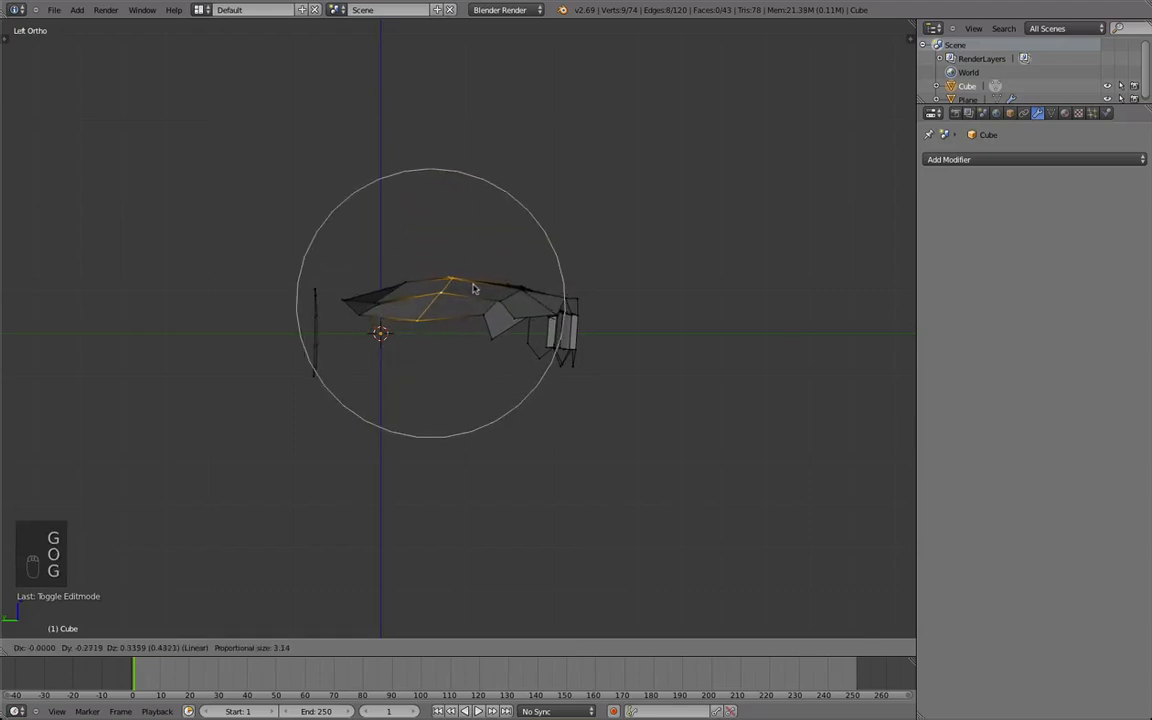
{"action": "right_click", "coordinate": [466, 295]}
{"action": "key", "text": "g"}
{"action": "left_click", "coordinate": [465, 289]}
{"action": "key", "text": "z"}
{"action": "key", "text": "Tab"}
{"action": "mouse_move", "coordinate": [467, 289]}
{"action": "middle_mouse_down"}
{"action": "mouse_move", "coordinate": [627, 370]}
{"action": "mouse_move", "coordinate": [645, 364]}
{"action": "mouse_move", "coordinate": [587, 529]}
{"action": "middle_mouse_up"}
{"action": "key", "text": "z"}
{"action": "key", "text": "Tab"}
{"action": "scroll", "coordinate": [511, 477], "scroll_direction": "down", "scroll_amount": 1}
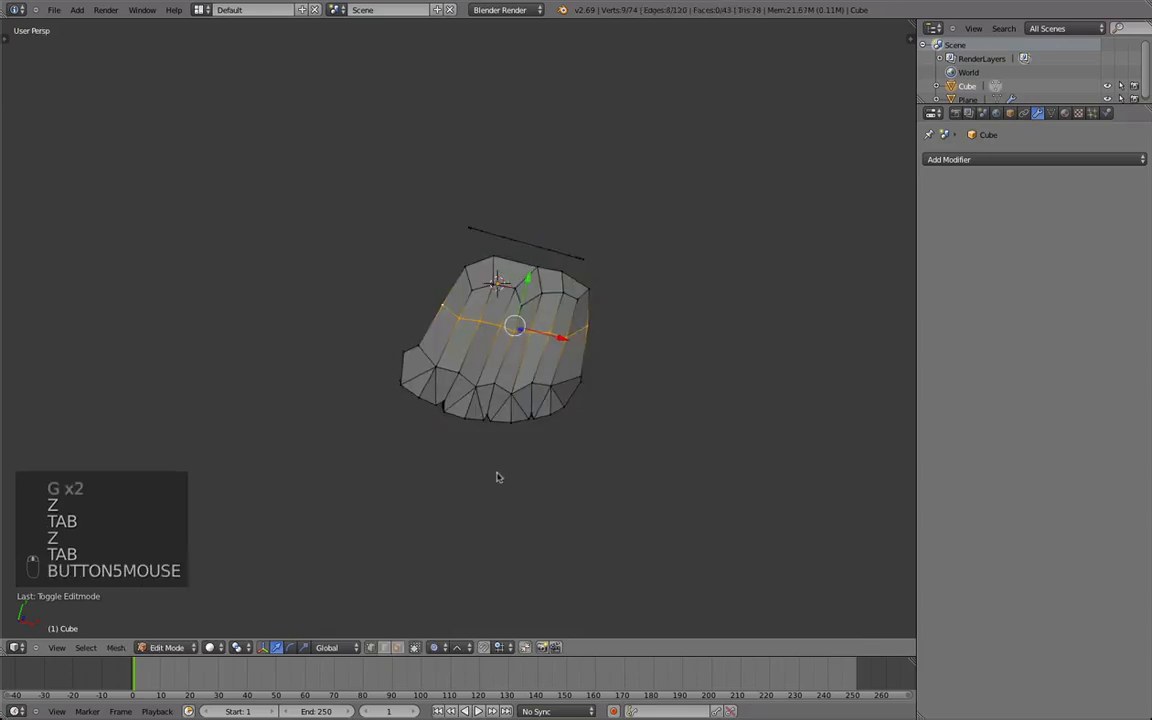
Fill two faces joining the hand's upper edge to the wrist loop, and move the connected wrist vertices using proportional editing.
{"action": "middle_click_drag", "start_coordinate": [400, 370], "coordinate": [480, 410]}
{"action": "right_click", "coordinate": [448, 300]}
{"action": "right_click", "coordinate": [421, 310], "text": "shift"}
{"action": "right_click", "coordinate": [482, 350], "text": "shift"}
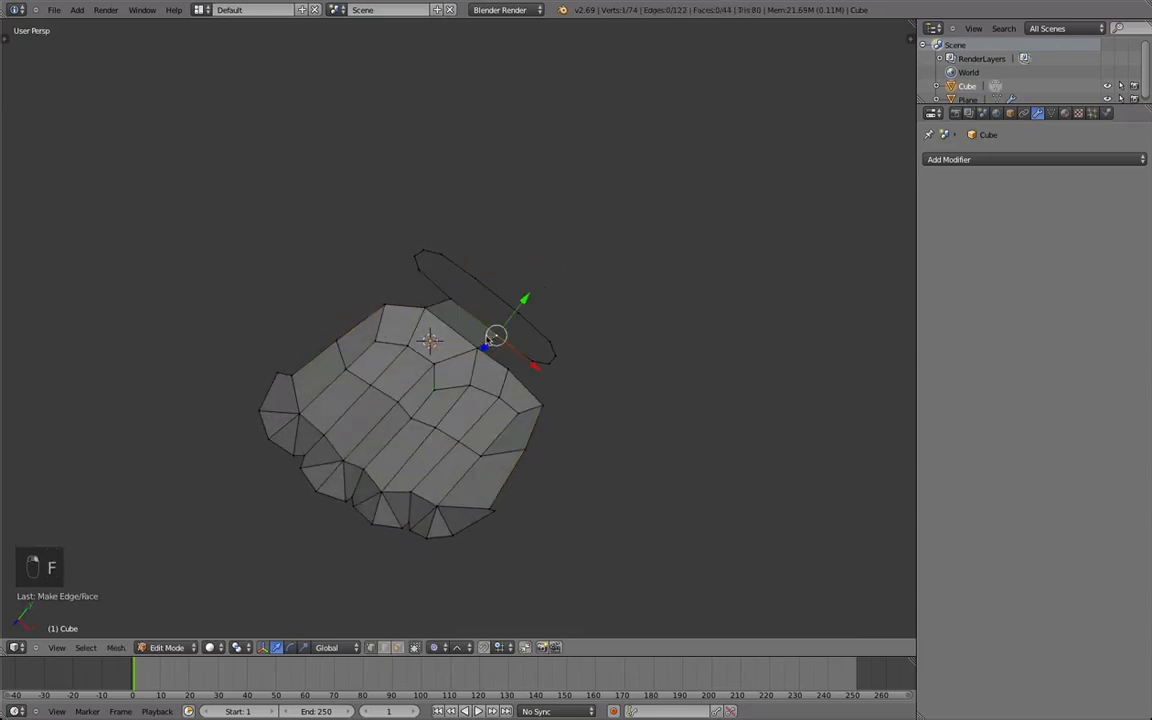
{"action": "right_click_drag", "start_coordinate": [496, 335], "coordinate": [489, 347], "text": "shift"}
{"action": "key", "text": "f"}
{"action": "key", "text": "g"}
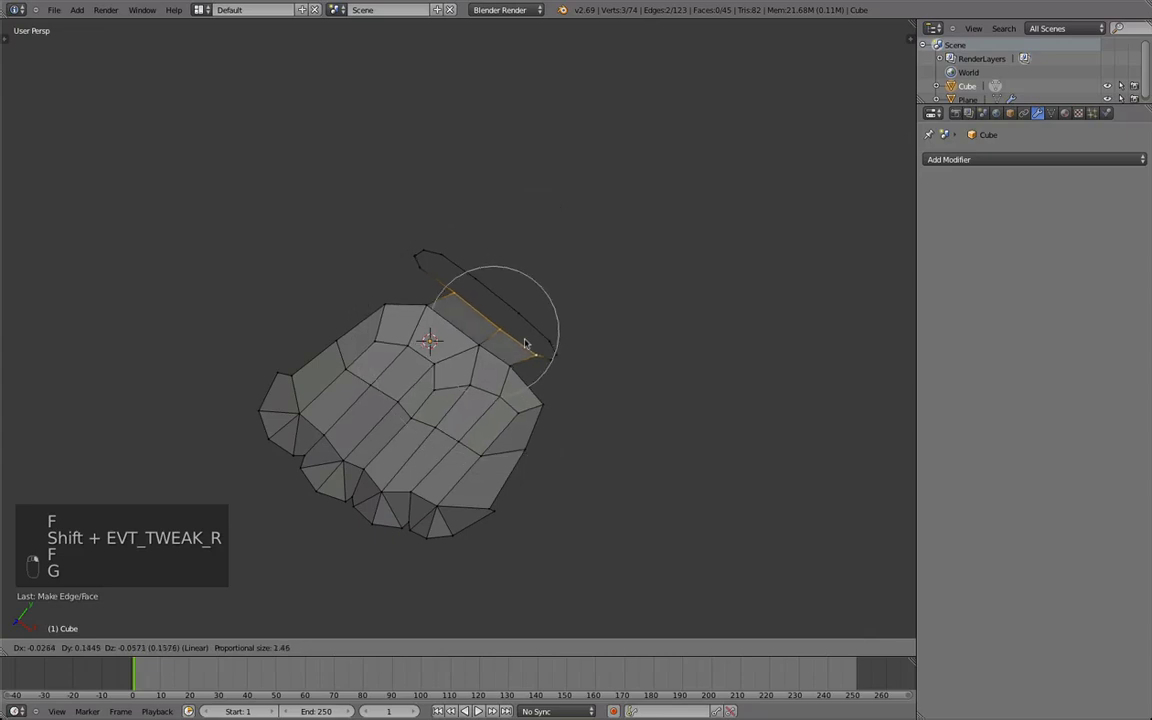
{"action": "left_click", "coordinate": [521, 335]}
{"action": "key", "text": "a"}
{"action": "middle_click_drag", "start_coordinate": [548, 381], "coordinate": [498, 446]}
{"action": "middle_click_drag", "start_coordinate": [380, 370], "coordinate": [453, 465]}
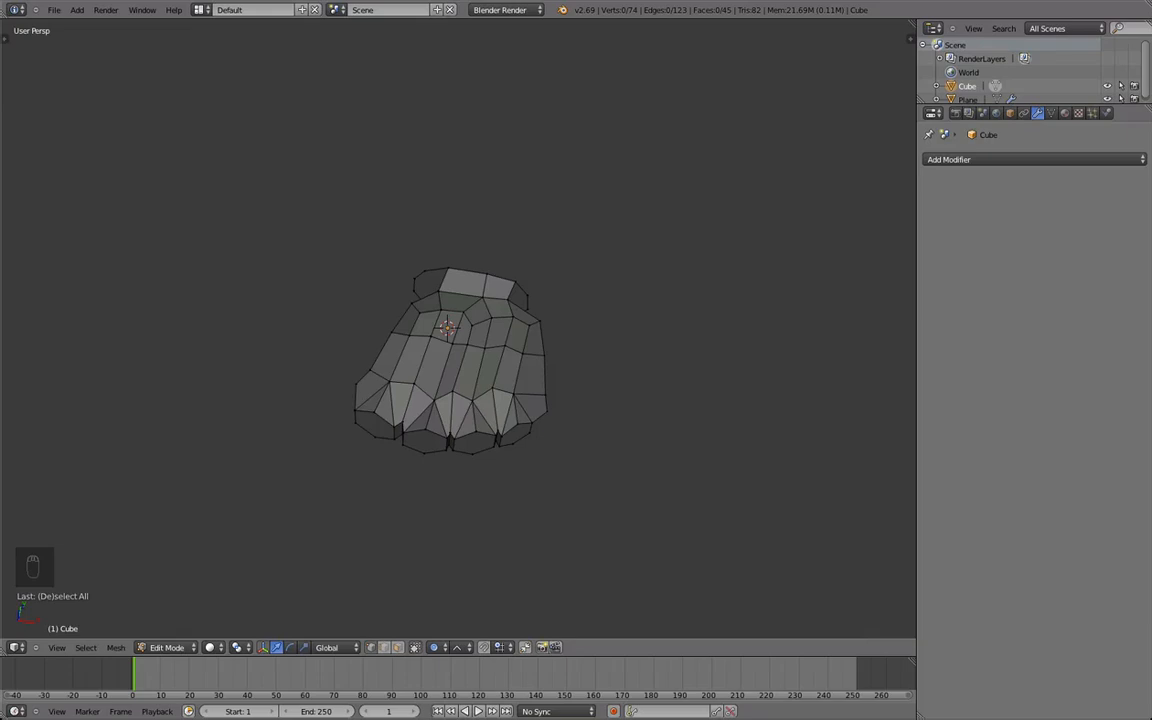
Reposition the vertices along the hand's outer side edge, working from the outermost finger toward the wrist.
{"action": "middle_click_drag", "start_coordinate": [655, 129], "coordinate": [480, 408]}
{"action": "right_click", "coordinate": [575, 464]}
{"action": "middle_click_drag", "start_coordinate": [575, 464], "coordinate": [696, 411]}
{"action": "key", "text": "g"}
{"action": "left_click", "coordinate": [641, 414]}
{"action": "key", "text": "g"}
{"action": "left_click", "coordinate": [575, 388]}
{"action": "right_click", "coordinate": [566, 360]}
{"action": "key", "text": "g"}
{"action": "left_click", "coordinate": [558, 356]}
{"action": "right_click", "coordinate": [581, 284]}
{"action": "key", "text": "g"}
{"action": "left_click", "coordinate": [570, 287]}
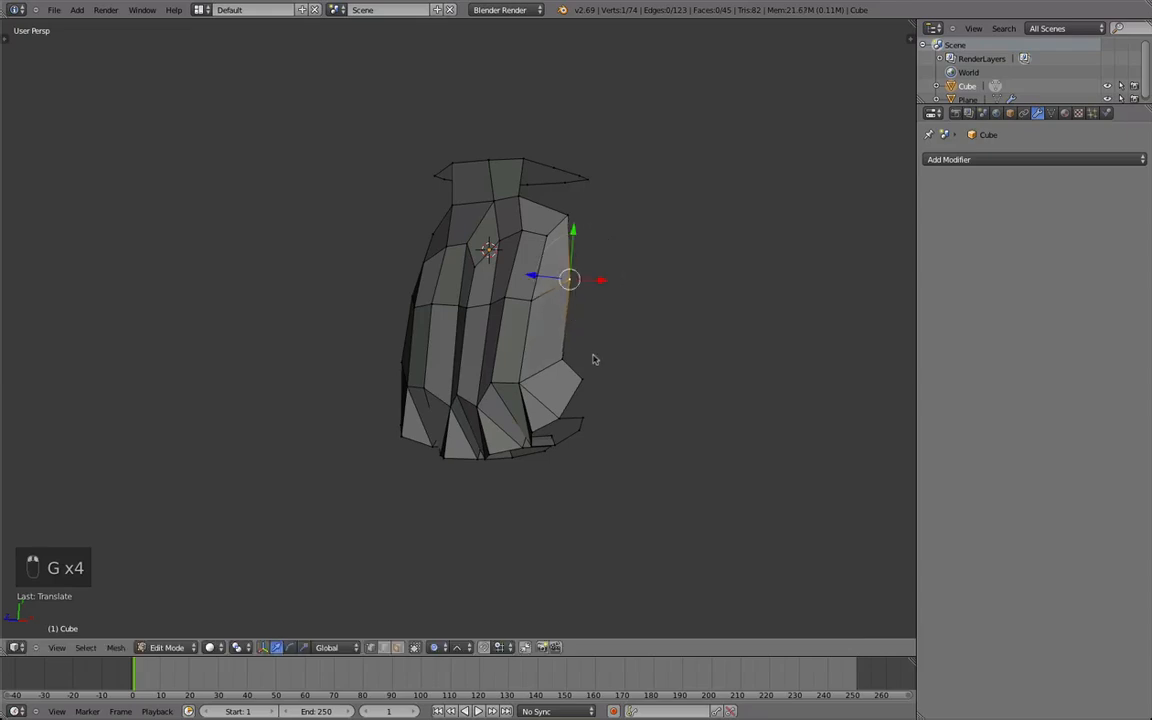
Extrude two vertices beside the outer finger at the hand's side and fill two side faces with them.
{"action": "middle_click_drag", "start_coordinate": [631, 377], "coordinate": [587, 395]}
{"action": "key", "text": "g"}
{"action": "left_click", "coordinate": [570, 368]}
{"action": "key", "text": "e"}
{"action": "left_click", "coordinate": [598, 369]}
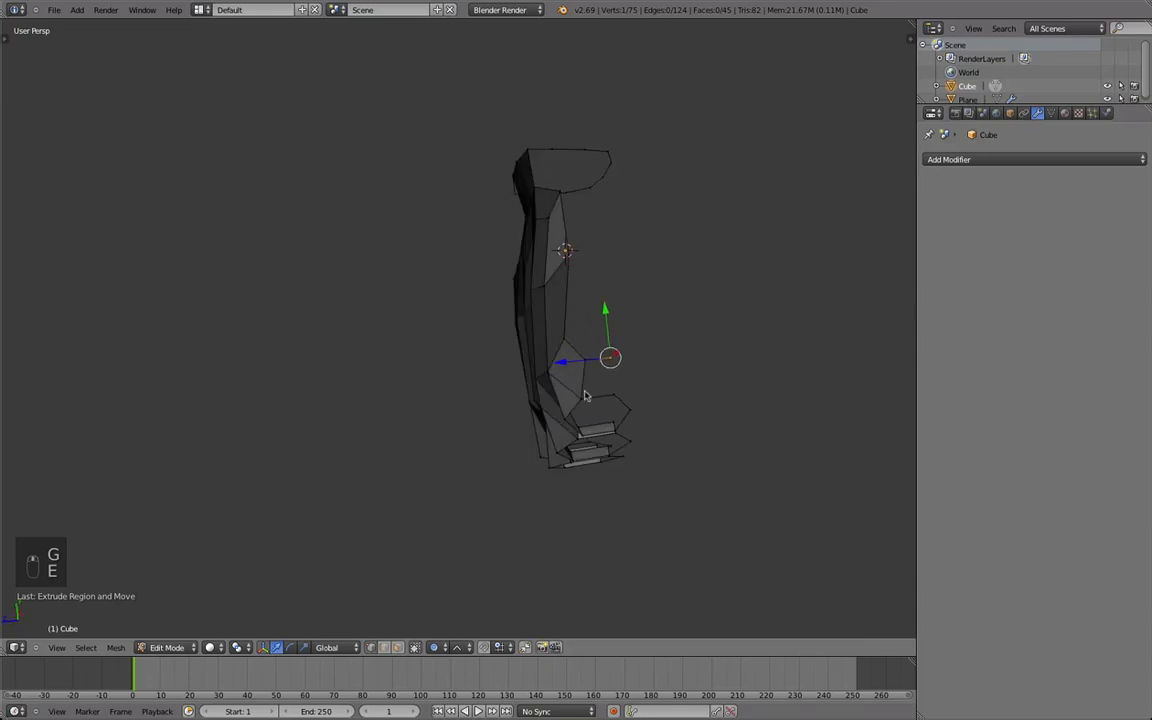
{"action": "right_click", "coordinate": [566, 352]}
{"action": "middle_click_drag", "start_coordinate": [608, 353], "coordinate": [590, 384]}
{"action": "key", "text": "e"}
{"action": "left_click", "coordinate": [617, 341]}
{"action": "right_click", "coordinate": [609, 372], "text": "shift"}
{"action": "right_click", "coordinate": [556, 349]}
Reposition the corner vertices of the new side faces and smooth the edge between them.
{"action": "key", "text": "g"}
{"action": "left_click", "coordinate": [562, 352]}
{"action": "key", "text": "g"}
{"action": "left_click", "coordinate": [694, 336]}
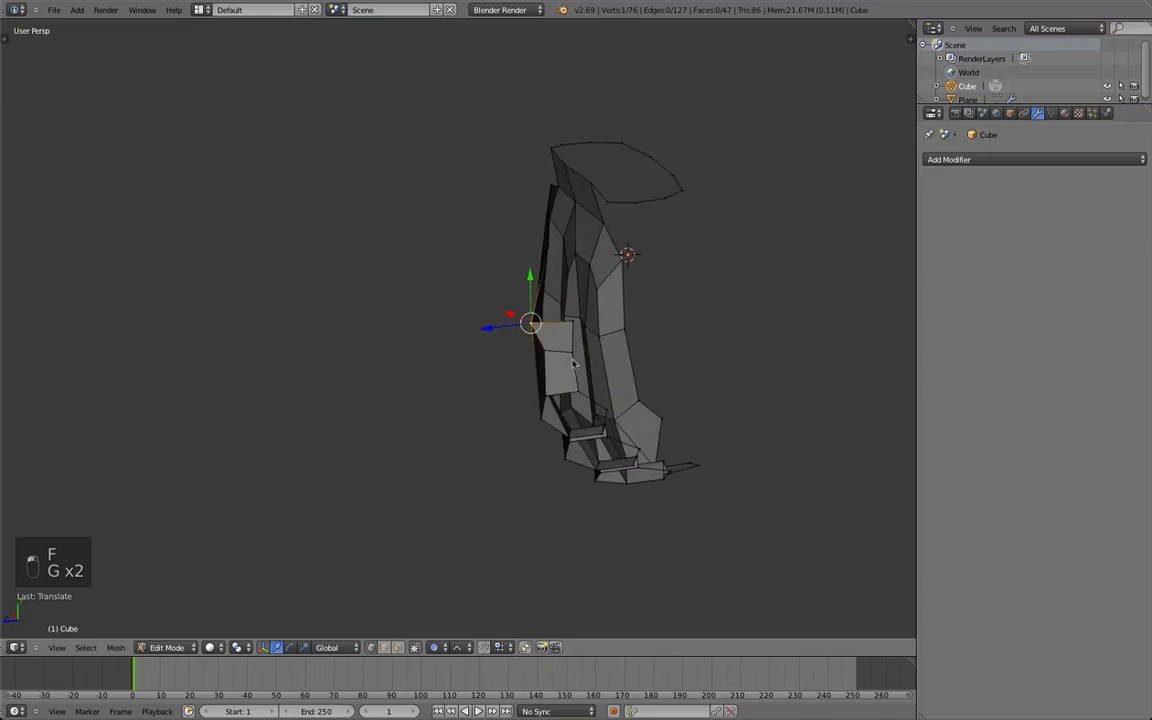
{"action": "right_click", "coordinate": [573, 355]}
{"action": "key", "text": "g"}
{"action": "left_click", "coordinate": [562, 356]}
{"action": "right_click", "coordinate": [549, 357], "text": "shift"}
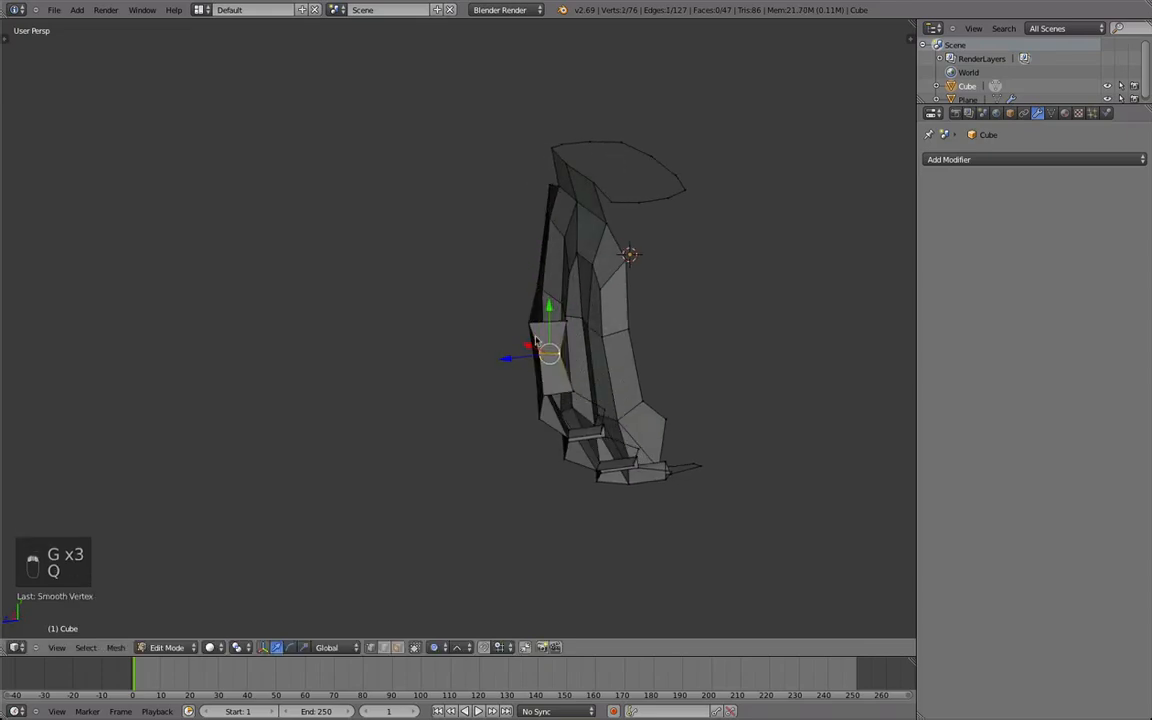
{"action": "middle_click_drag", "start_coordinate": [555, 341], "coordinate": [530, 338]}
Extrude another vertex beside the new side faces and fill a triangular face at the finger's base.
{"action": "right_click", "coordinate": [532, 324]}
{"action": "key", "text": "e"}
{"action": "left_click", "coordinate": [577, 370]}
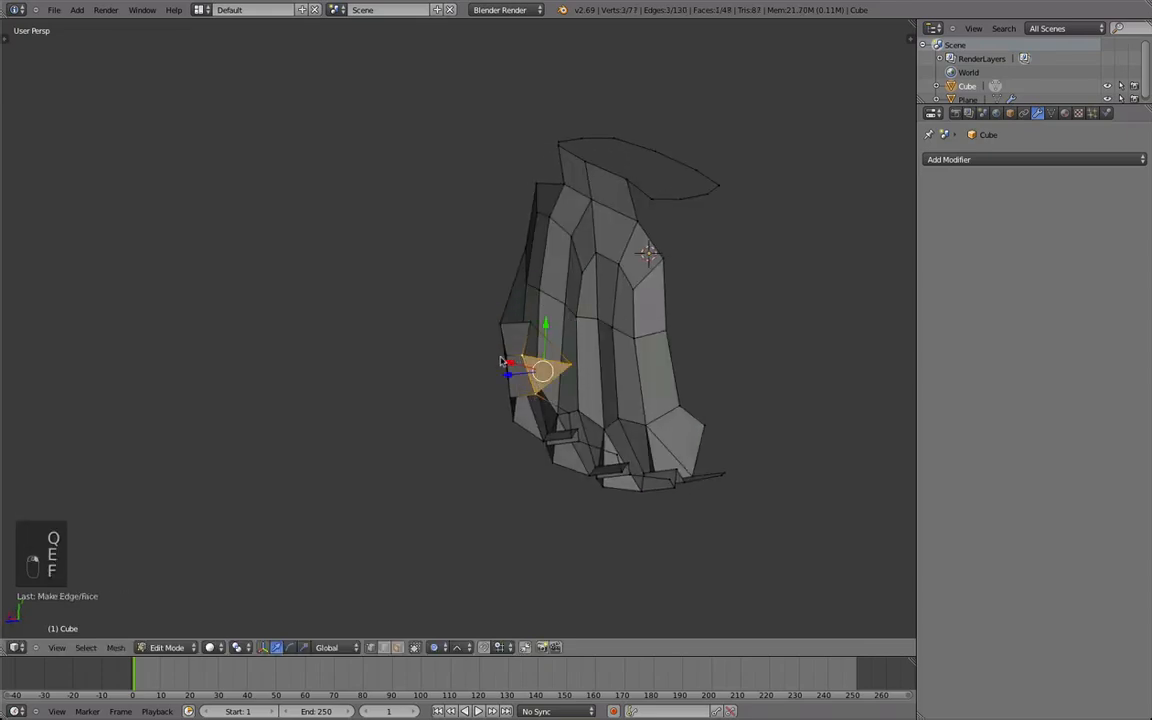
{"action": "key", "text": "super"}
{"action": "middle_click_drag", "start_coordinate": [541, 318], "coordinate": [592, 381]}
{"action": "key", "text": "a"}
{"action": "middle_click_drag", "start_coordinate": [618, 338], "coordinate": [581, 303]}
In orthographic view, extrude the upper side edge of the hand toward the palm and move the adjacent back-of-hand edge.
{"action": "key", "text": "Tab"}
{"action": "key", "text": "KP_5"}
{"action": "key", "text": "Tab"}
{"action": "key", "text": "g"}
{"action": "left_click", "coordinate": [396, 383]}
{"action": "right_click", "coordinate": [550, 268]}
{"action": "right_click", "coordinate": [547, 222], "text": "shift"}
{"action": "key", "text": "e"}
{"action": "left_click", "coordinate": [607, 305]}
{"action": "key", "text": "g"}
{"action": "left_click", "coordinate": [553, 258]}
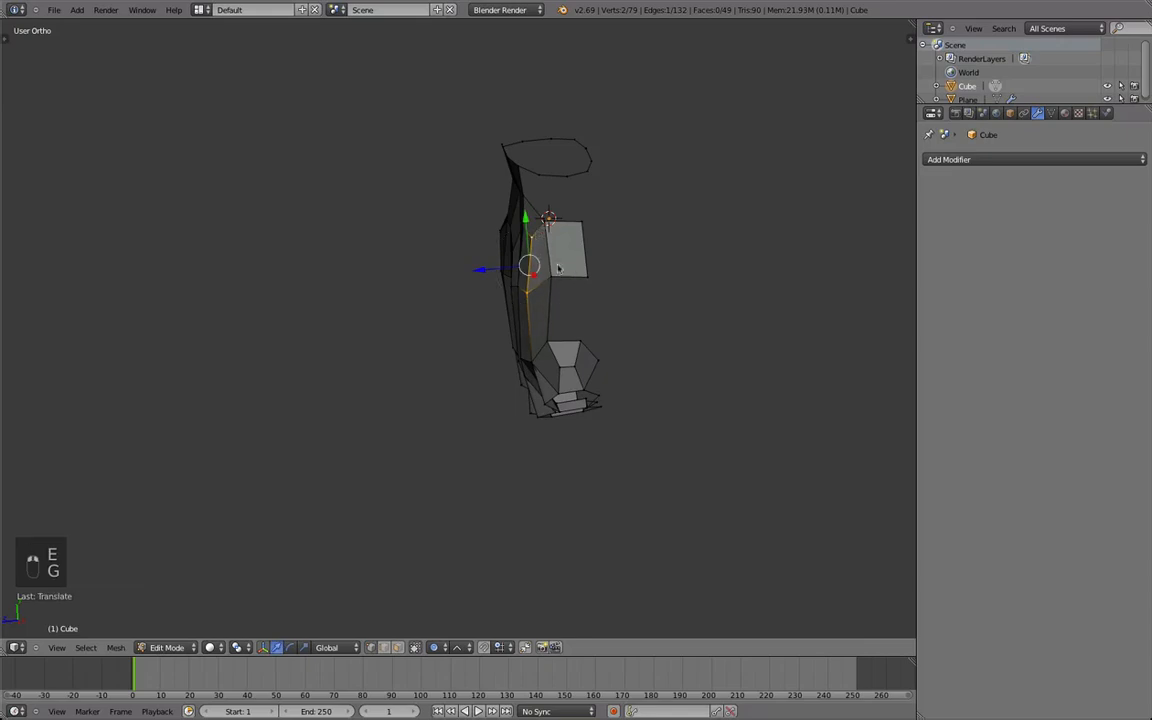
Fill the face between the extruded side strip and the finger, and reposition the strip's vertices along the back of the hand.
{"action": "key", "text": "g"}
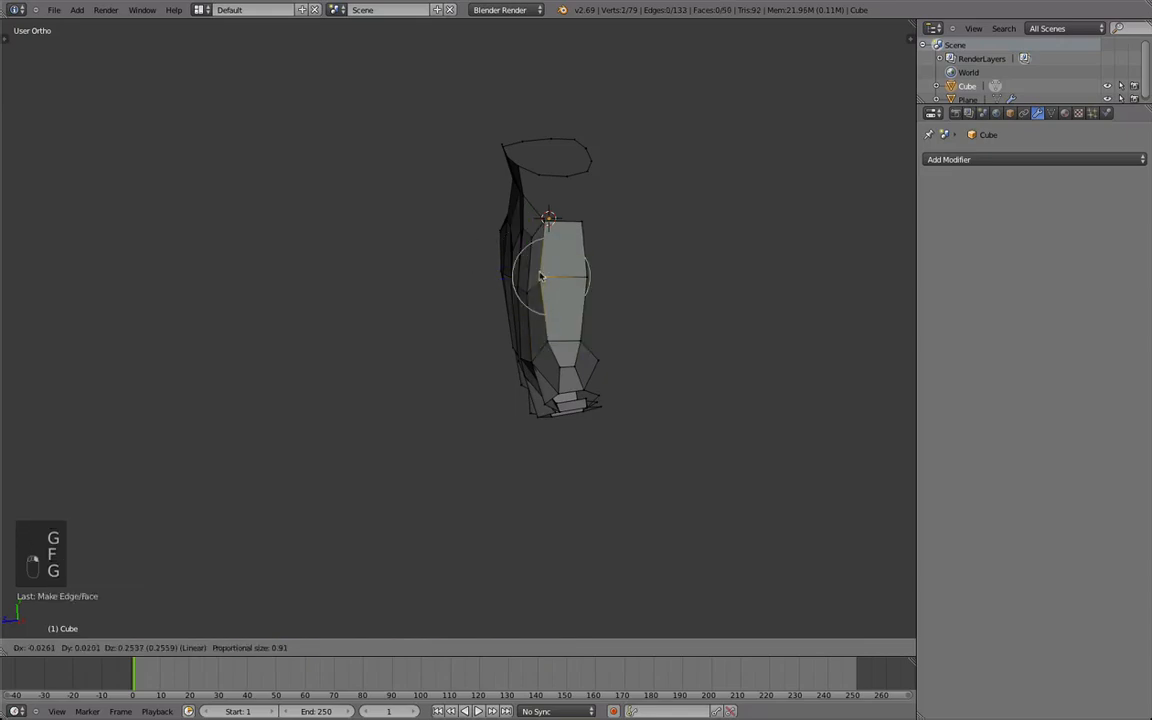
{"action": "left_click", "coordinate": [543, 272]}
{"action": "key", "text": "g"}
{"action": "left_click", "coordinate": [558, 244]}
{"action": "right_click", "coordinate": [549, 224]}
{"action": "key", "text": "g"}
{"action": "left_click", "coordinate": [546, 228]}
{"action": "key", "text": "g"}
{"action": "left_click", "coordinate": [540, 228]}
{"action": "key", "text": "Tab"}
{"action": "key", "text": "Tab"}
Fill two faces connecting the top of the side strip to the wrist loop, and check the shape in Object Mode.
{"action": "middle_click_drag", "start_coordinate": [554, 254], "coordinate": [507, 218]}
{"action": "right_click_drag", "start_coordinate": [519, 254], "coordinate": [550, 243], "text": "shift"}
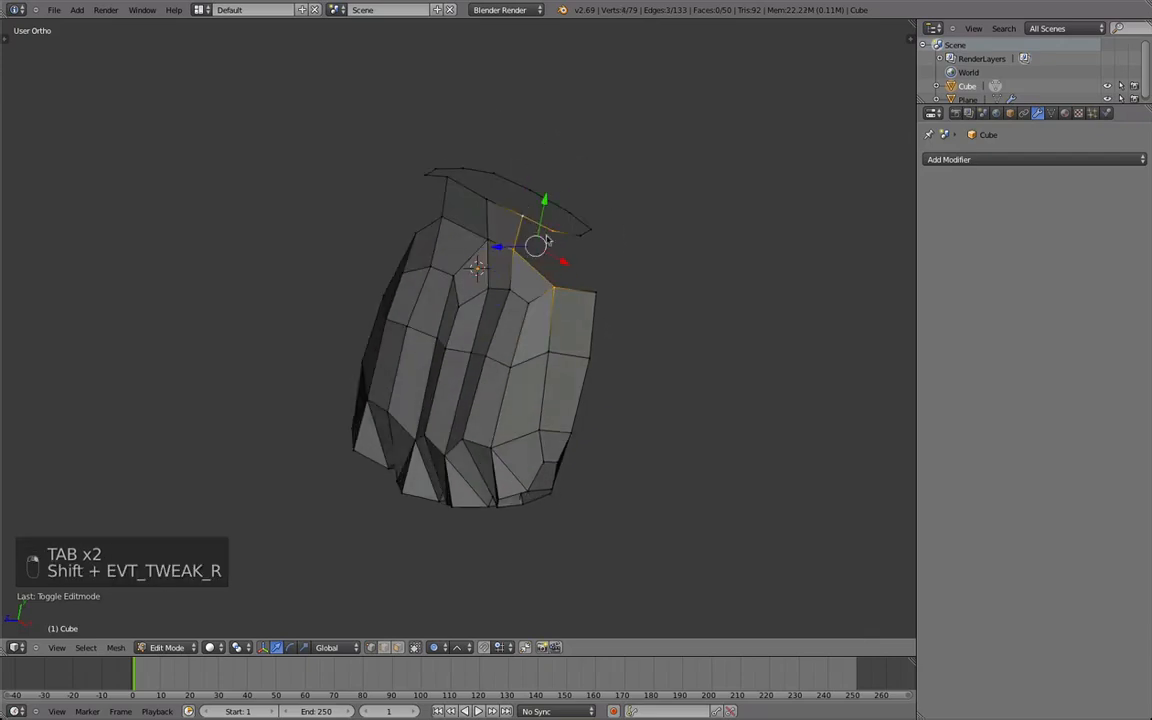
{"action": "key", "text": "f"}
{"action": "key", "text": "f"}
{"action": "middle_click_drag", "start_coordinate": [555, 237], "coordinate": [710, 396]}
{"action": "key", "text": "Tab"}
{"action": "key", "text": "Tab"}
{"action": "key", "text": "Tab"}
Move and rotate the side strip's outer edge using proportional editing, and inspect the hand in Object Mode.
{"action": "key", "text": "g"}
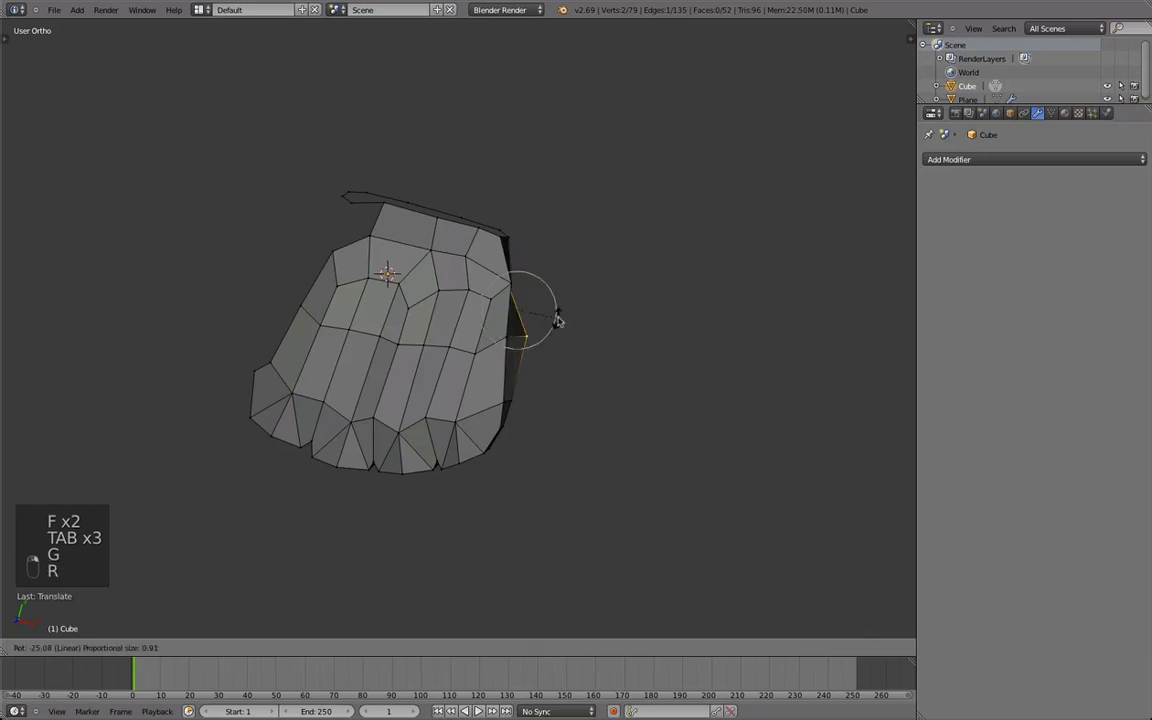
{"action": "key", "text": "g"}
{"action": "key", "text": "r"}
{"action": "left_click", "coordinate": [554, 330]}
{"action": "key", "text": "r"}
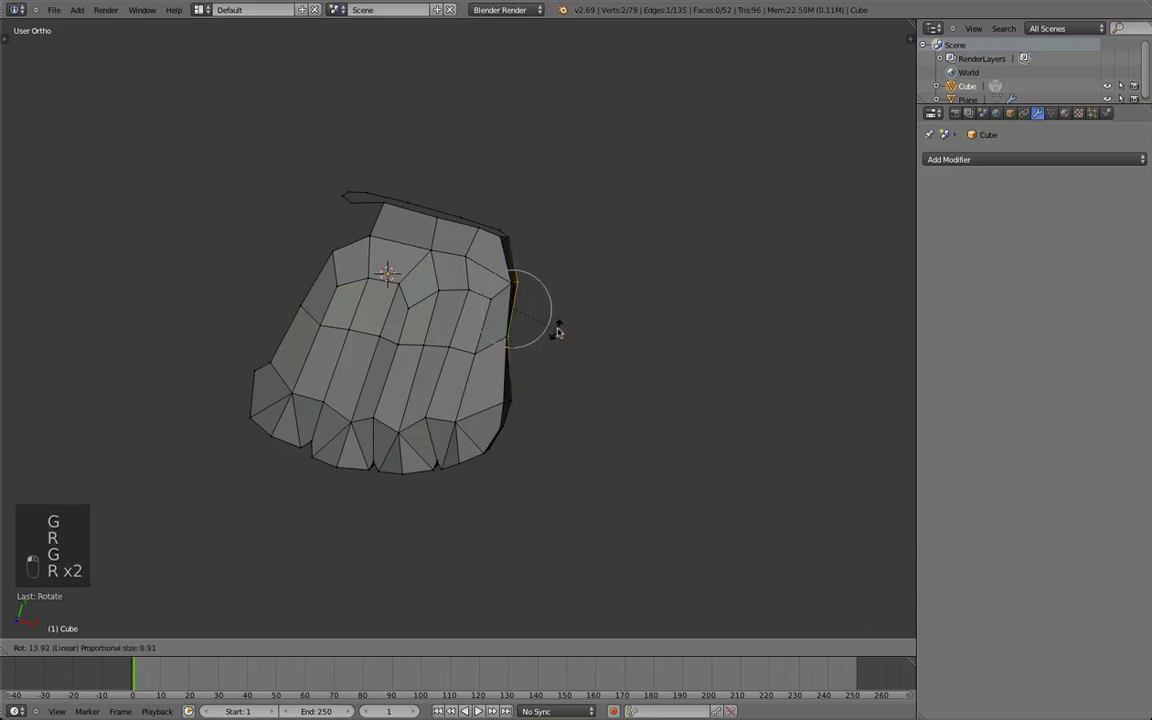
{"action": "left_click", "coordinate": [596, 329]}
{"action": "scroll", "coordinate": [590, 345], "scroll_direction": "down", "scroll_amount": 4}
{"action": "key", "text": "Tab"}
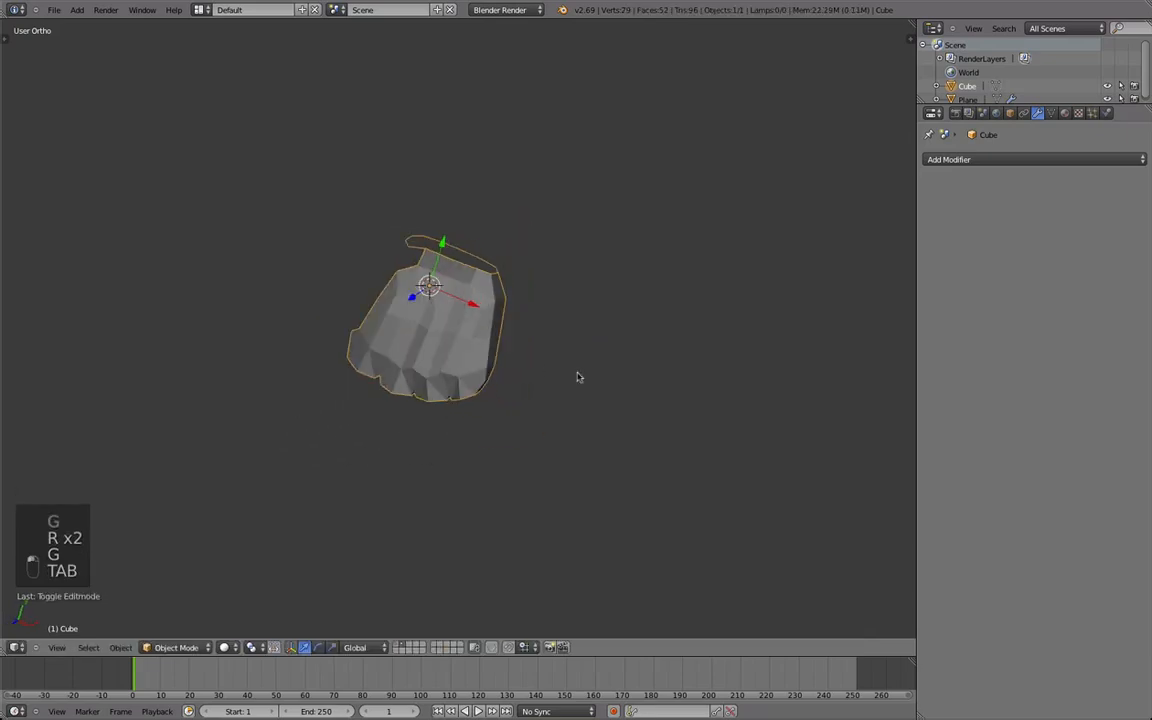
{"action": "key", "text": "Tab"}
{"action": "key", "text": "g"}
{"action": "left_click", "coordinate": [567, 371]}
{"action": "key", "text": "Tab"}
{"action": "middle_click_drag", "start_coordinate": [567, 371], "coordinate": [462, 364]}
Extrude the side strip's palm edge inward, fill the face between it and the finger's base, and move the shared vertices.
{"action": "key", "text": "Tab"}
{"action": "key", "text": "space"}
{"action": "key", "text": "e"}
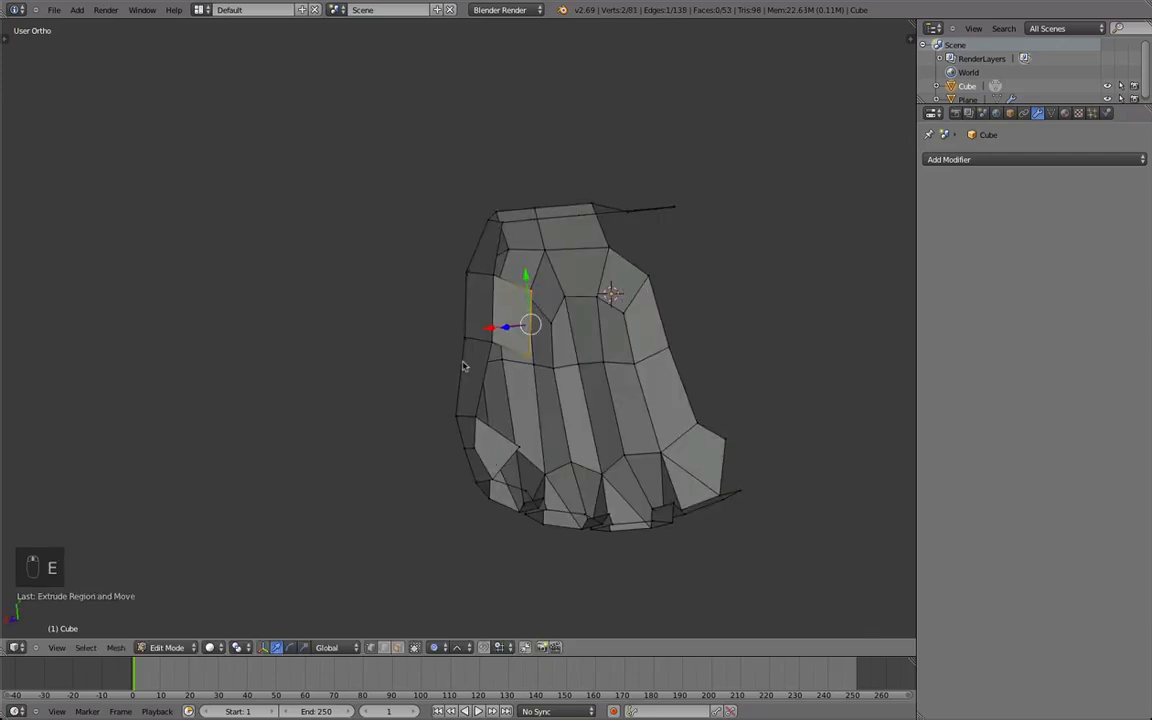
{"action": "right_click_drag", "start_coordinate": [468, 420], "coordinate": [463, 411]}
{"action": "key", "text": "f"}
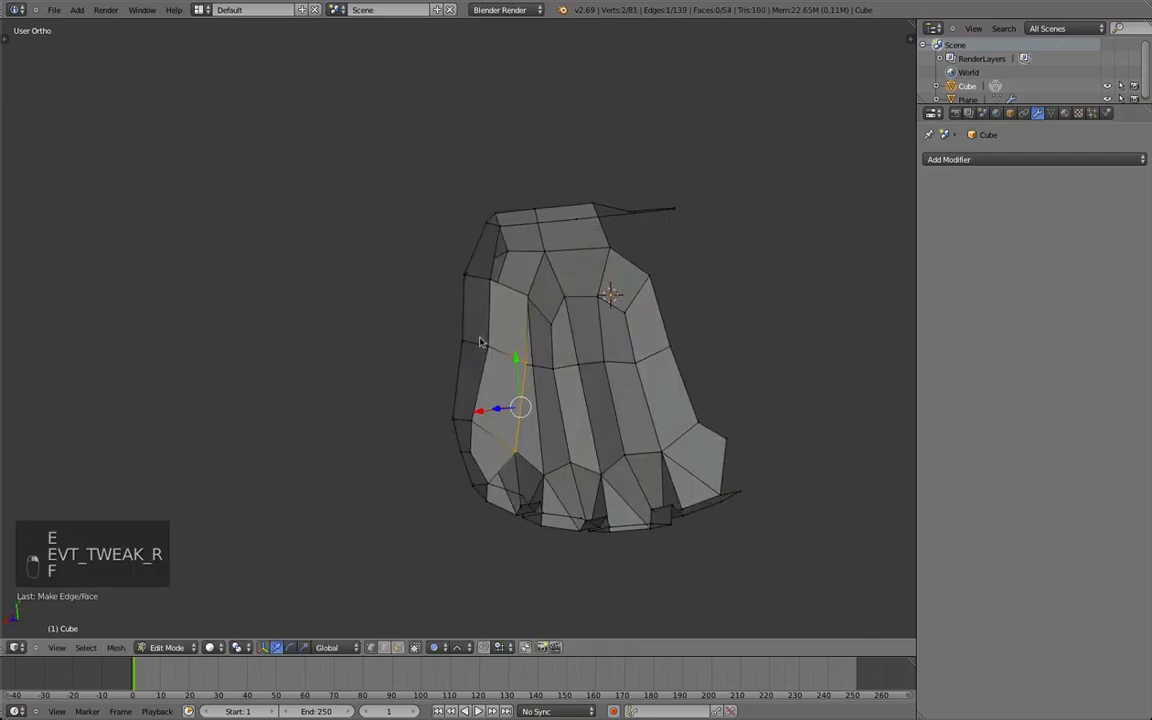
{"action": "key", "text": "g"}
{"action": "left_click", "coordinate": [481, 344]}
Fill the face joining the palm strip's upper end to the wrist loop and adjust its vertices.
{"action": "middle_click_drag", "start_coordinate": [481, 344], "coordinate": [498, 177]}
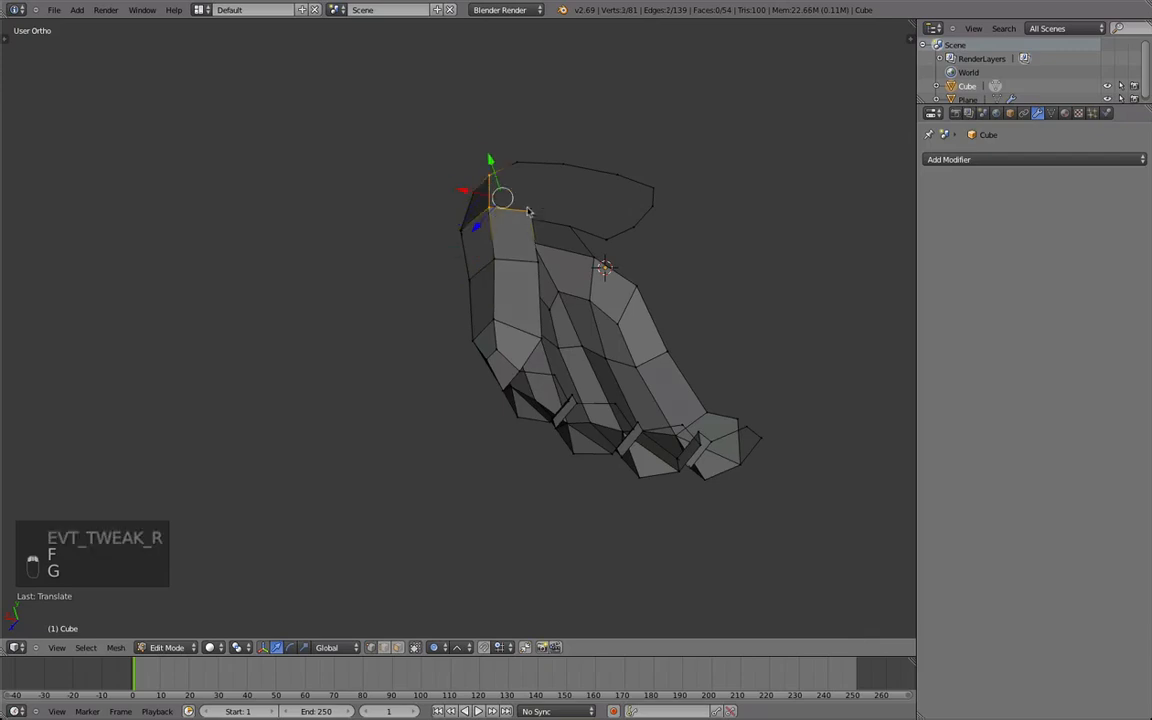
{"action": "key", "text": "f"}
{"action": "key", "text": "g"}
{"action": "left_click", "coordinate": [497, 195]}
{"action": "key", "text": "g"}
{"action": "left_click", "coordinate": [493, 226]}
Reposition individual vertices around the new side and palm strips, and inspect the hand in Object Mode.
{"action": "middle_click_drag", "start_coordinate": [494, 228], "coordinate": [398, 455]}
{"action": "key", "text": "Tab"}
{"action": "key", "text": "Tab"}
{"action": "key", "text": "g"}
{"action": "left_click", "coordinate": [393, 478]}
{"action": "right_click", "coordinate": [466, 486]}
{"action": "right_click", "coordinate": [467, 450], "text": "shift"}
{"action": "key", "text": "g"}
{"action": "left_click", "coordinate": [466, 435]}
{"action": "right_click", "coordinate": [534, 437]}
{"action": "right_click", "coordinate": [531, 470], "text": "shift"}
{"action": "key", "text": "g"}
{"action": "left_click", "coordinate": [532, 460]}
{"action": "right_click", "coordinate": [465, 406]}
{"action": "key", "text": "g"}
{"action": "left_click", "coordinate": [461, 401]}
{"action": "key", "text": "Tab"}
{"action": "middle_click_drag", "start_coordinate": [393, 538], "coordinate": [507, 204]}
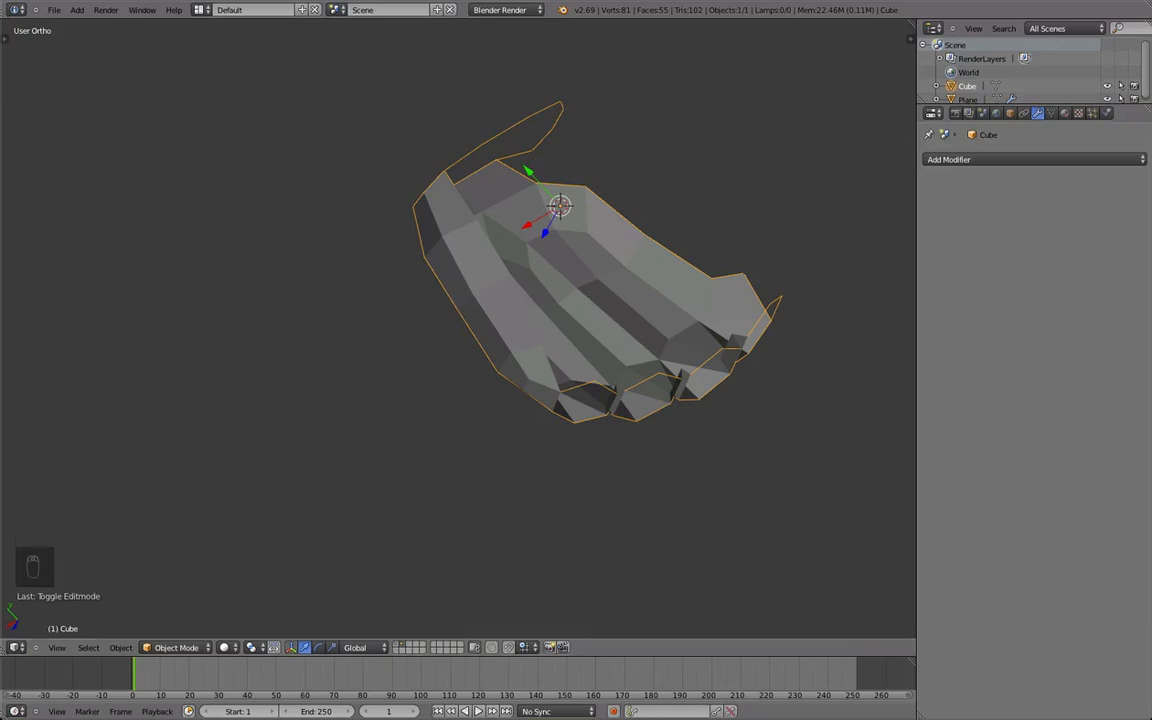
Select the palm-side vertices of the finger loops and move them.
{"action": "key", "text": "Tab"}
{"action": "middle_click_drag", "start_coordinate": [823, 311], "coordinate": [633, 480]}
{"action": "key", "text": "g"}
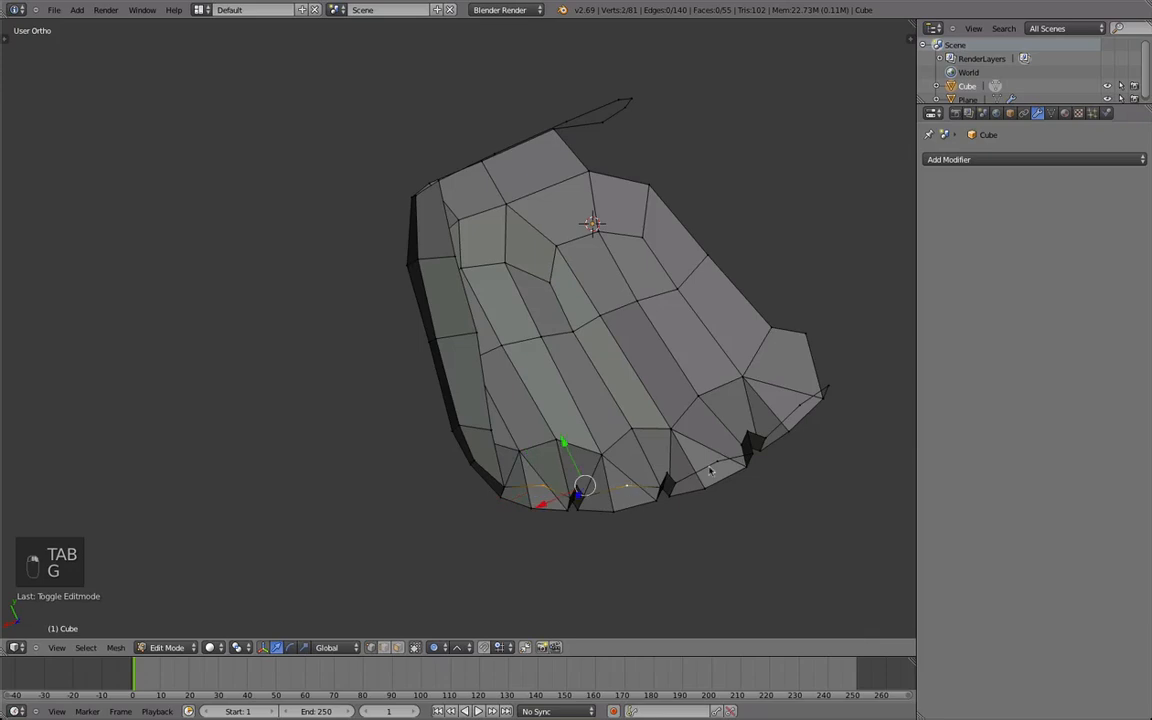
{"action": "key", "text": "g"}
{"action": "middle_click_drag", "start_coordinate": [640, 418], "coordinate": [508, 405]}
{"action": "left_click", "coordinate": [622, 459]}
Turn off proportional editing and reposition the palm strip's lower vertex beside the outer finger.
{"action": "middle_click_drag", "start_coordinate": [396, 477], "coordinate": [480, 428]}
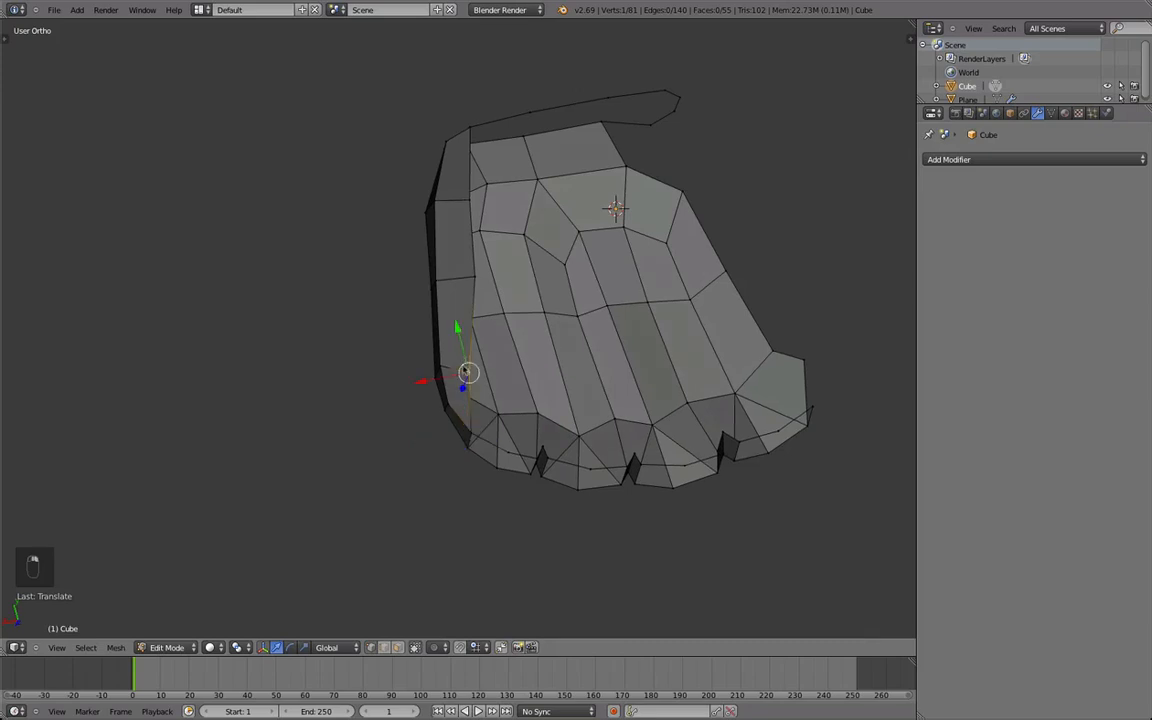
{"action": "middle_click_drag", "start_coordinate": [463, 371], "coordinate": [458, 362]}
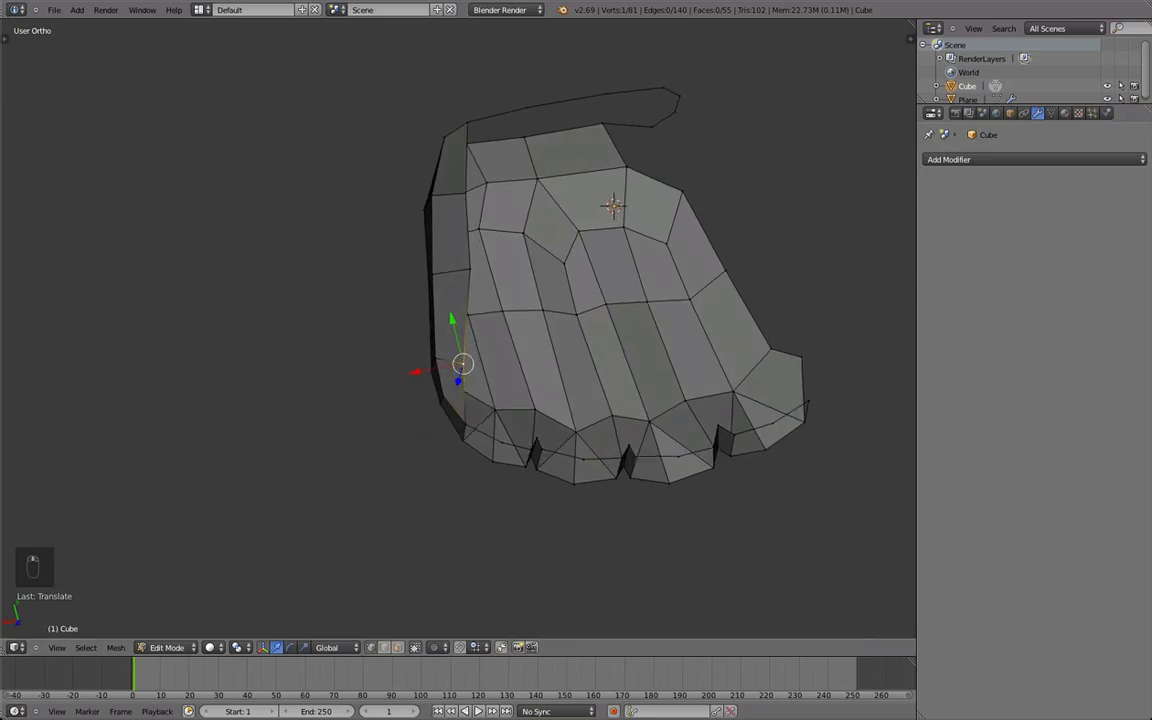
{"action": "scroll", "coordinate": [640, 366], "scroll_direction": "up", "scroll_amount": 1}
{"action": "scroll", "coordinate": [562, 412], "scroll_direction": "down", "scroll_amount": 1}
{"action": "middle_click_drag", "start_coordinate": [551, 345], "coordinate": [561, 432]}
{"action": "key", "text": "g"}
{"action": "left_click", "coordinate": [482, 461]}
Select the two neighbouring vertices at the palm strip's lower end beside the outer finger and merge them at center.
{"action": "right_click_drag", "start_coordinate": [496, 505], "coordinate": [499, 480]}
{"action": "middle_click_drag", "start_coordinate": [499, 480], "coordinate": [502, 430]}
{"action": "right_click", "coordinate": [500, 448]}
{"action": "right_click", "coordinate": [498, 451], "text": "shift"}
{"action": "key", "text": "b"}
{"action": "left_click_drag", "start_coordinate": [418, 326], "coordinate": [468, 439]}
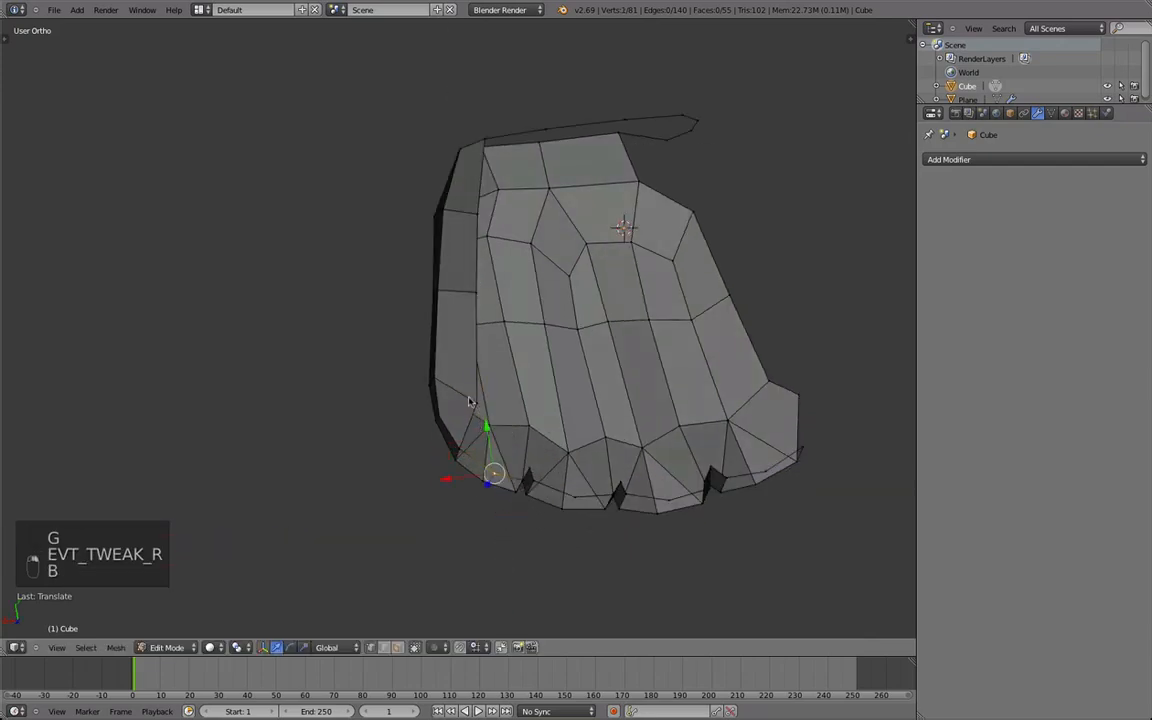
{"action": "key", "text": "w"}
{"action": "left_click", "coordinate": [474, 440]}
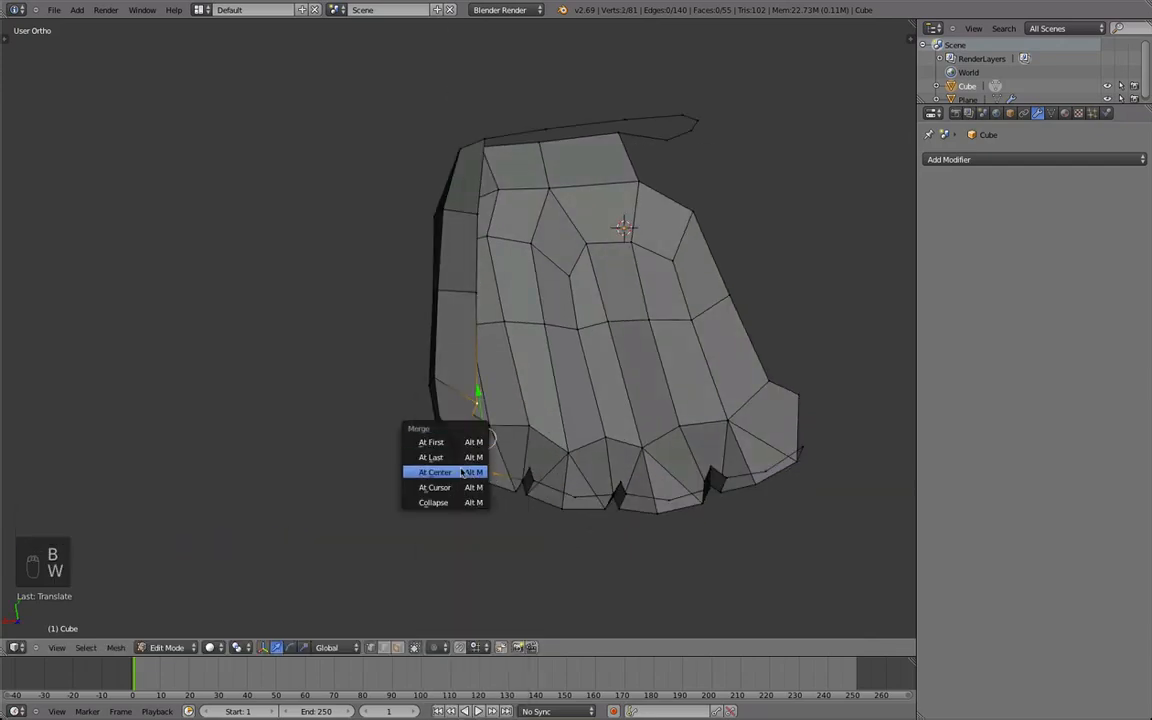
{"action": "left_click", "coordinate": [455, 470]}
Reposition the merged vertex at the base of the outer finger from several views.
{"action": "key", "text": "g"}
{"action": "left_click", "coordinate": [508, 408]}
{"action": "key", "text": "g"}
{"action": "middle_click_drag", "start_coordinate": [507, 410], "coordinate": [561, 386]}
{"action": "left_click", "coordinate": [592, 430]}
{"action": "key", "text": "g"}
{"action": "left_click", "coordinate": [558, 375]}
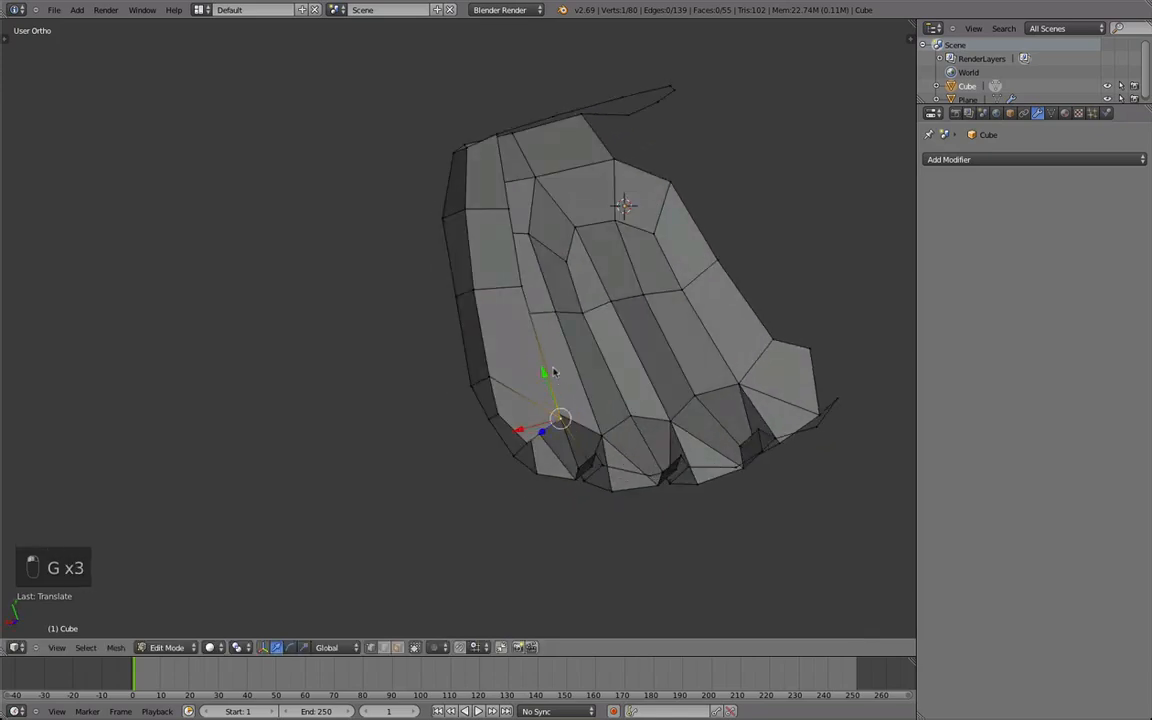
Extrude a vertex from the outer finger's palm-side base toward the second finger and fill the face beside the gap.
{"action": "middle_click_drag", "start_coordinate": [557, 320], "coordinate": [528, 371]}
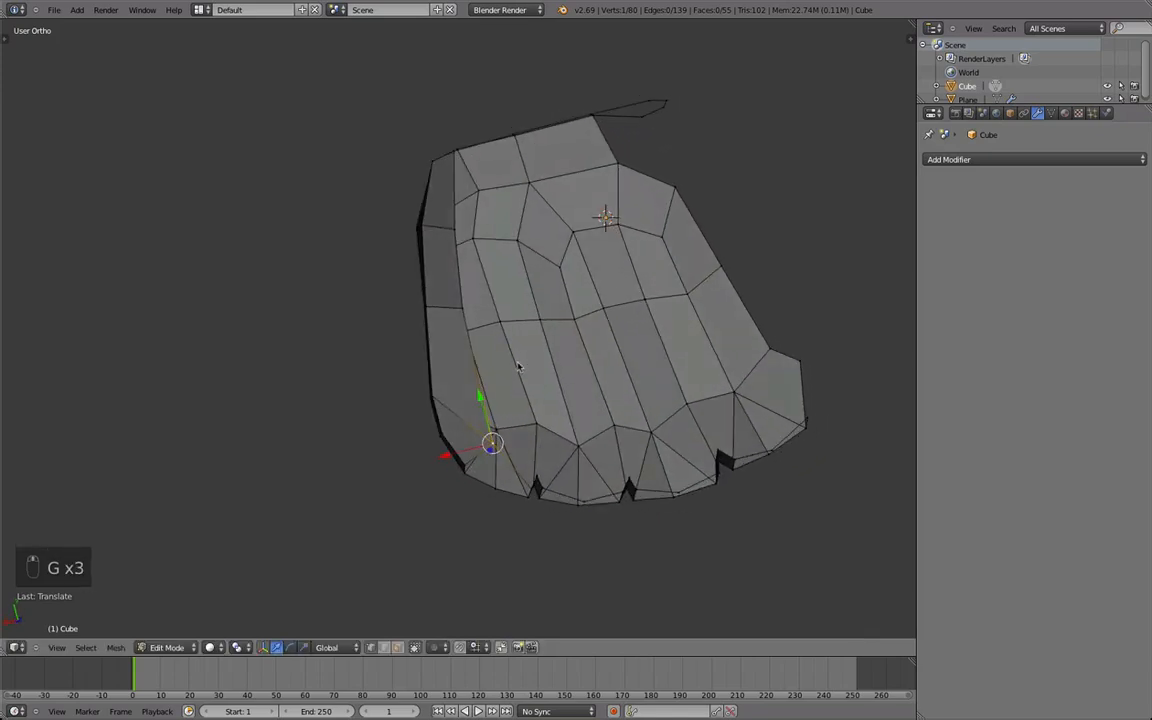
{"action": "middle_click_drag", "start_coordinate": [535, 344], "coordinate": [491, 334]}
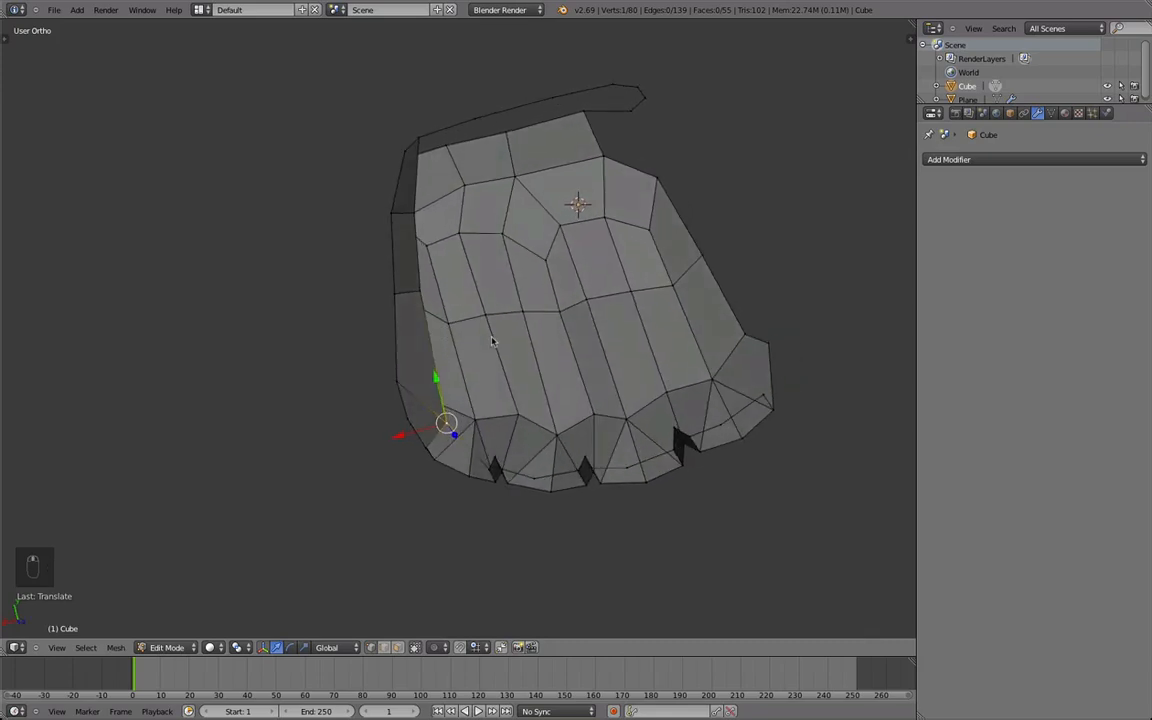
{"action": "key", "text": "e"}
{"action": "middle_click_drag", "start_coordinate": [469, 389], "coordinate": [487, 398]}
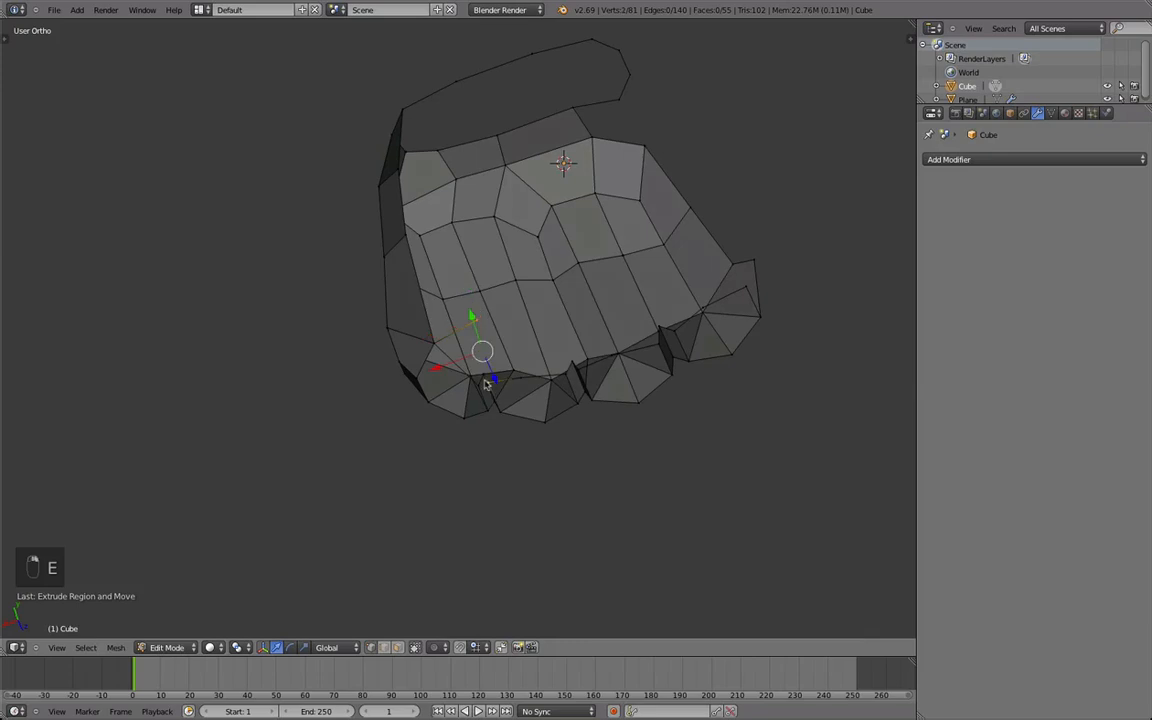
{"action": "key", "text": "f"}
Extrude another vertex across the second finger's palm side and fill the adjoining face past the first finger gap.
{"action": "middle_click_drag", "start_coordinate": [477, 325], "coordinate": [524, 302]}
{"action": "right_click", "coordinate": [526, 301]}
{"action": "key", "text": "e"}
{"action": "left_click", "coordinate": [543, 384]}
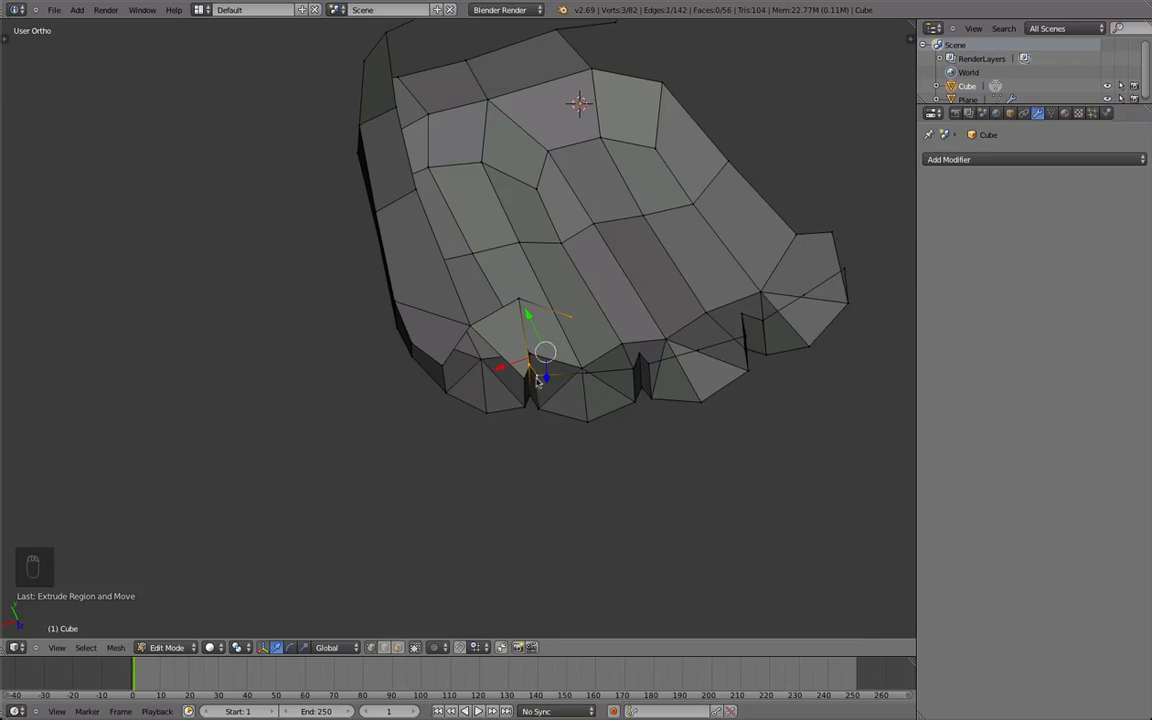
{"action": "key", "text": "super+z"}
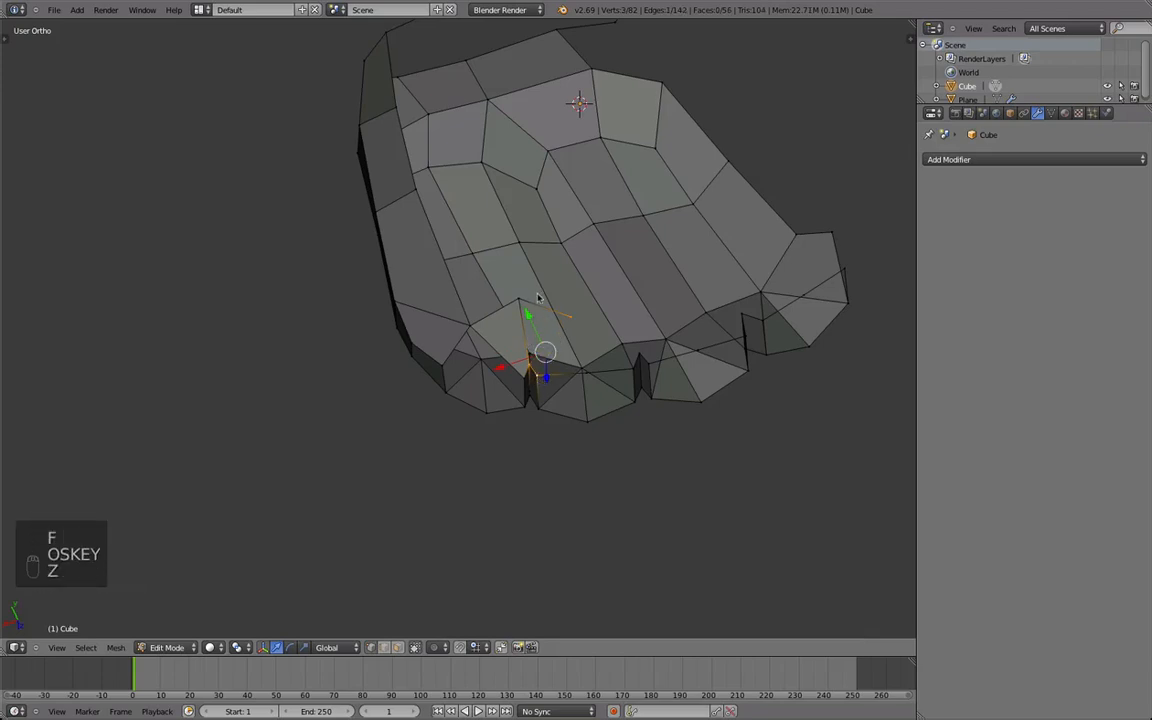
{"action": "key", "text": "f"}
Move the second finger's palm-side vertex outward and fill the face between that finger and the extruded vertices.
{"action": "middle_click_drag", "start_coordinate": [569, 324], "coordinate": [529, 368]}
{"action": "right_click", "coordinate": [527, 455]}
{"action": "key", "text": "g"}
{"action": "left_click", "coordinate": [509, 463]}
{"action": "right_click", "coordinate": [524, 385], "text": "shift"}
{"action": "key", "text": "super+z"}
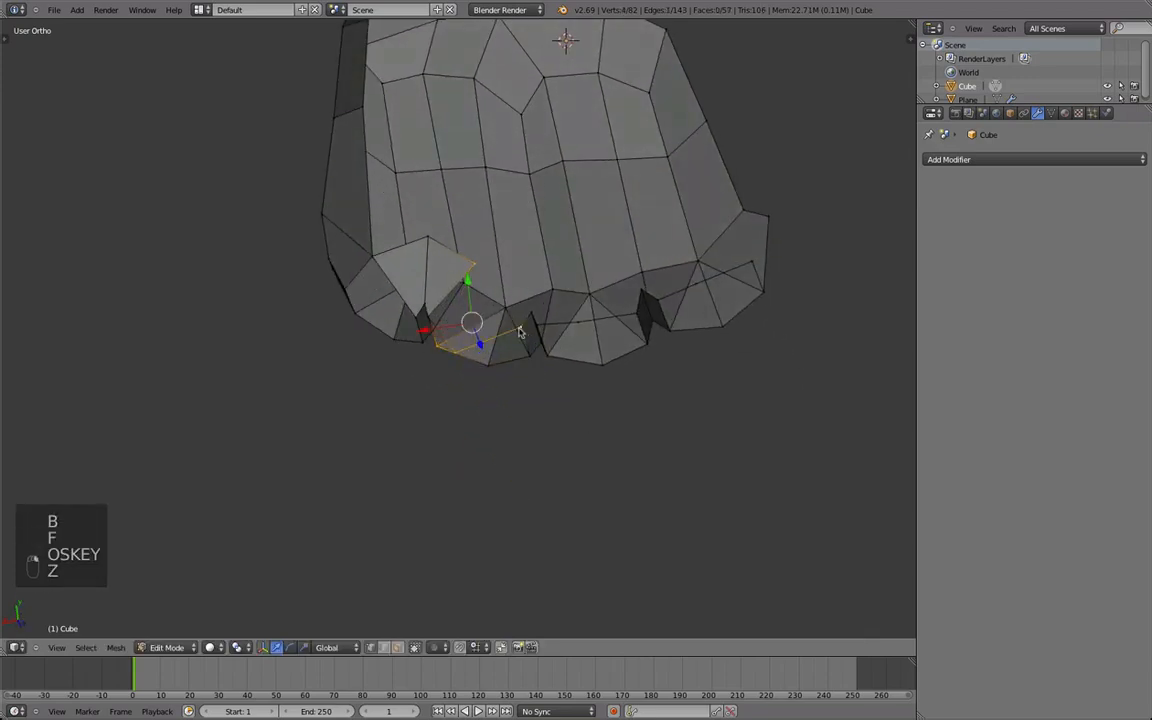
{"action": "key", "text": "b"}
{"action": "right_click", "coordinate": [425, 321], "text": "shift"}
{"action": "key", "text": "f"}
Reposition the palm-side vertex in the gap between the outer and second fingers.
{"action": "middle_click_drag", "start_coordinate": [442, 342], "coordinate": [468, 342]}
{"action": "scroll", "coordinate": [470, 404], "scroll_direction": "down", "scroll_amount": 1}
{"action": "scroll", "coordinate": [463, 365], "scroll_direction": "up", "scroll_amount": 1}
{"action": "scroll", "coordinate": [468, 342], "scroll_direction": "up", "scroll_amount": 1}
{"action": "key", "text": "a"}
{"action": "right_click_drag", "start_coordinate": [422, 380], "coordinate": [415, 380]}
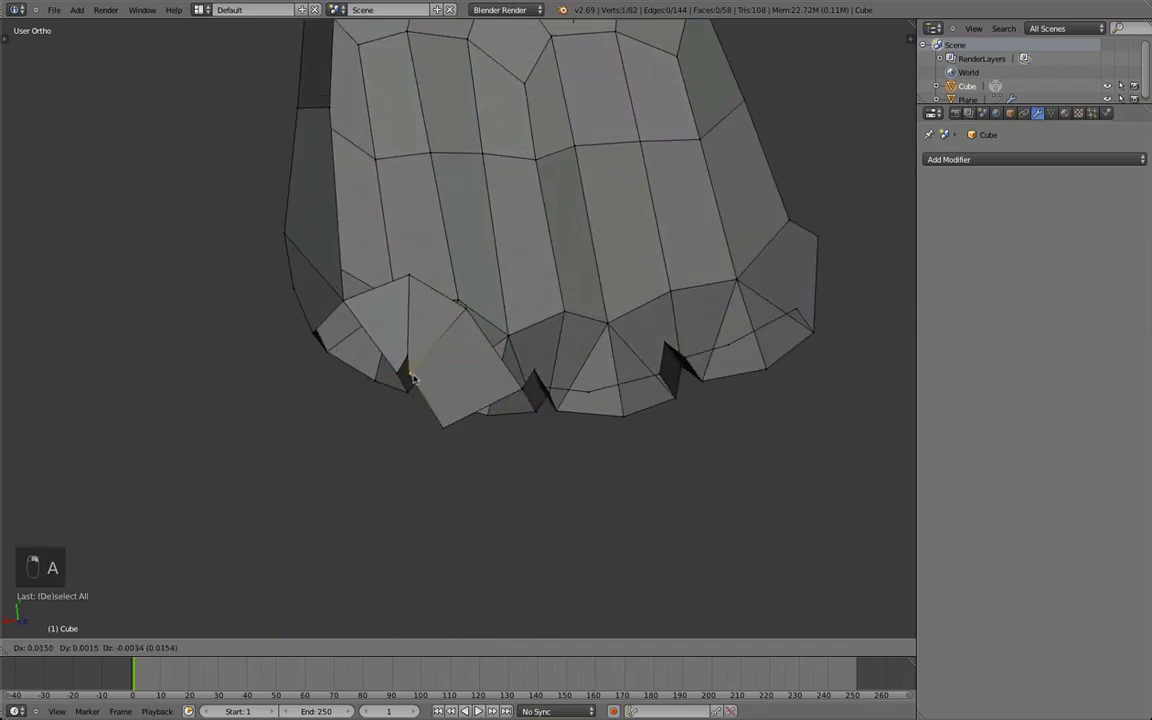
{"action": "key", "text": "g"}
{"action": "left_click", "coordinate": [424, 381]}
Extrude two vertices from the second finger's palm side toward the third finger and reposition the first one.
{"action": "scroll", "coordinate": [462, 392], "scroll_direction": "down", "scroll_amount": 2}
{"action": "middle_click_drag", "start_coordinate": [510, 383], "coordinate": [460, 370]}
{"action": "scroll", "coordinate": [427, 340], "scroll_direction": "up", "scroll_amount": 3}
{"action": "key", "text": "e"}
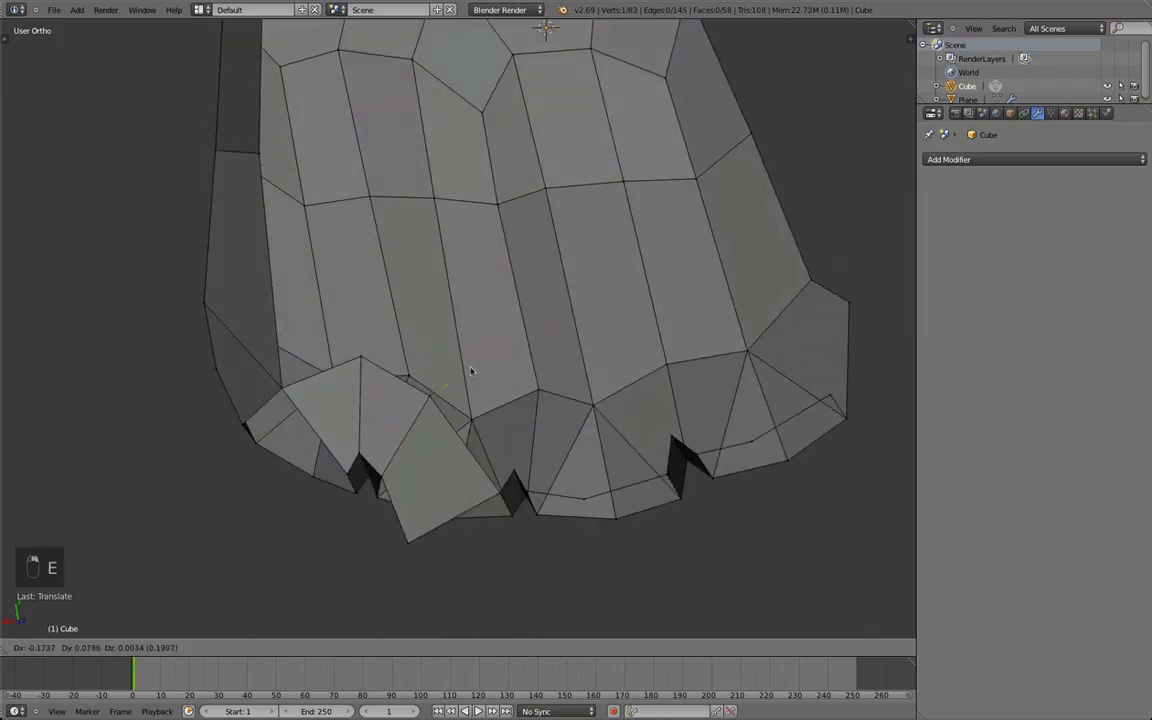
{"action": "left_click", "coordinate": [579, 407]}
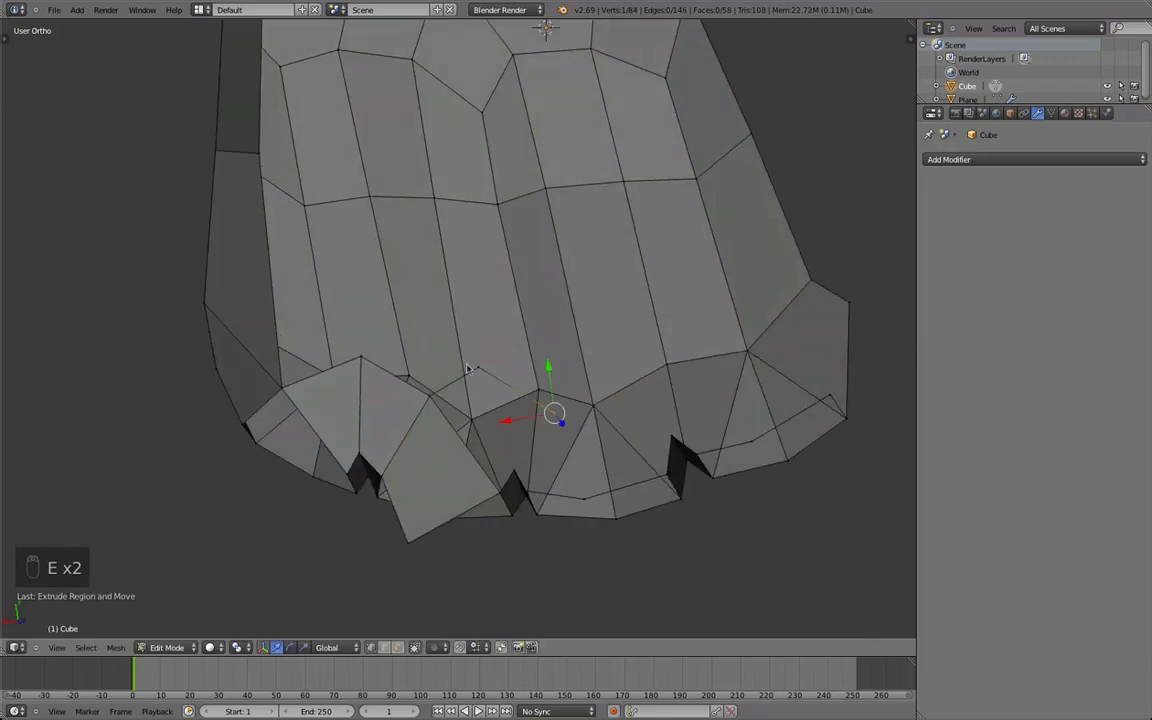
{"action": "right_click", "coordinate": [472, 370], "text": "shift"}
{"action": "key", "text": "g"}
{"action": "left_click", "coordinate": [490, 362]}
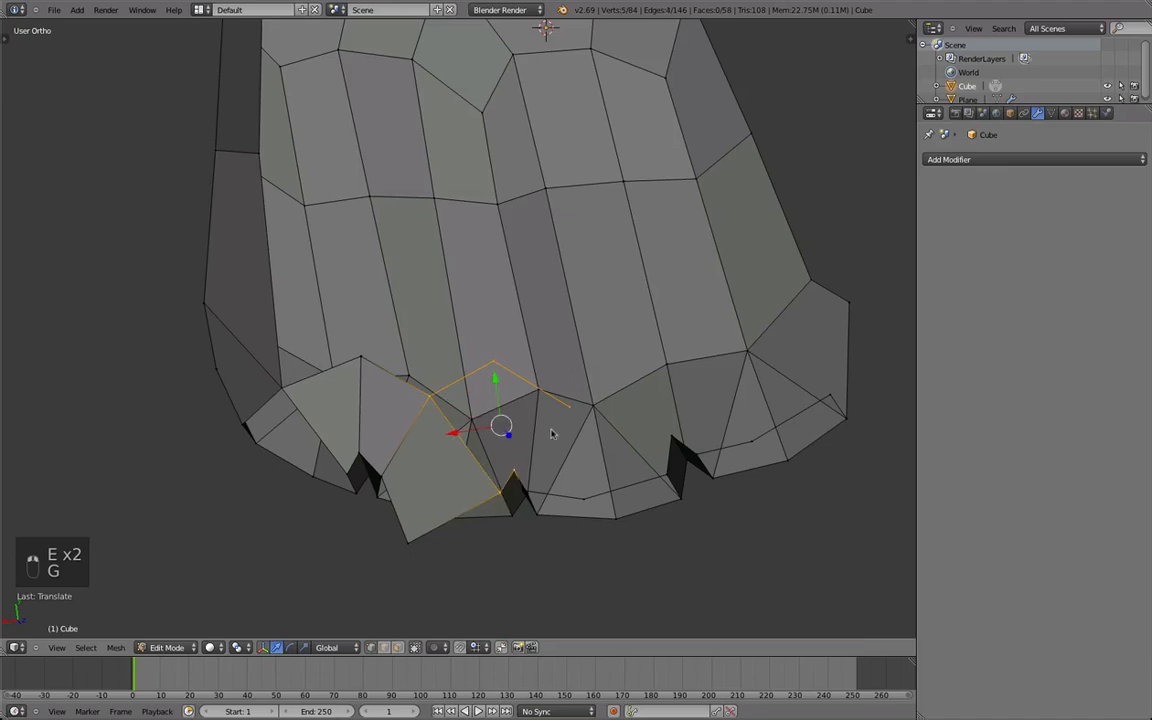
Fill the two palm-side faces on either side of the gap between the second and third fingers.
{"action": "key", "text": "b"}
{"action": "middle_click_drag", "start_coordinate": [604, 430], "coordinate": [545, 367]}
{"action": "key", "text": "f"}
{"action": "right_click", "coordinate": [499, 365]}
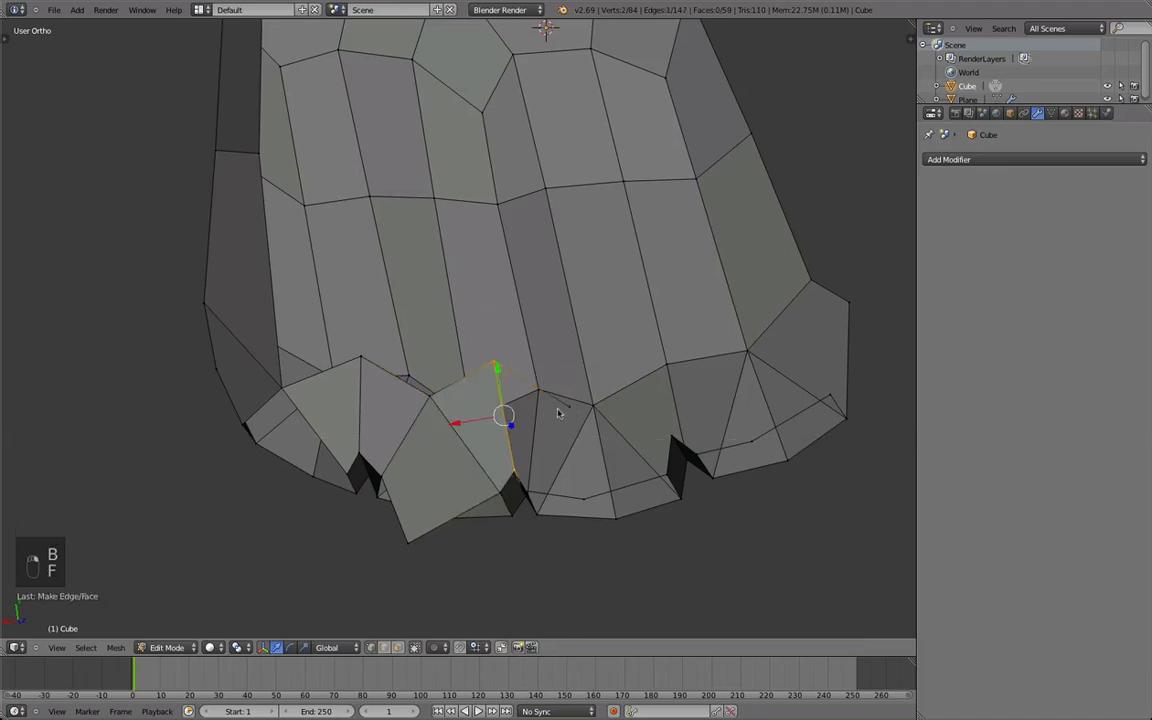
{"action": "key", "text": "f"}
{"action": "key", "text": "super+z"}
{"action": "middle_click_drag", "start_coordinate": [530, 497], "coordinate": [590, 383]}
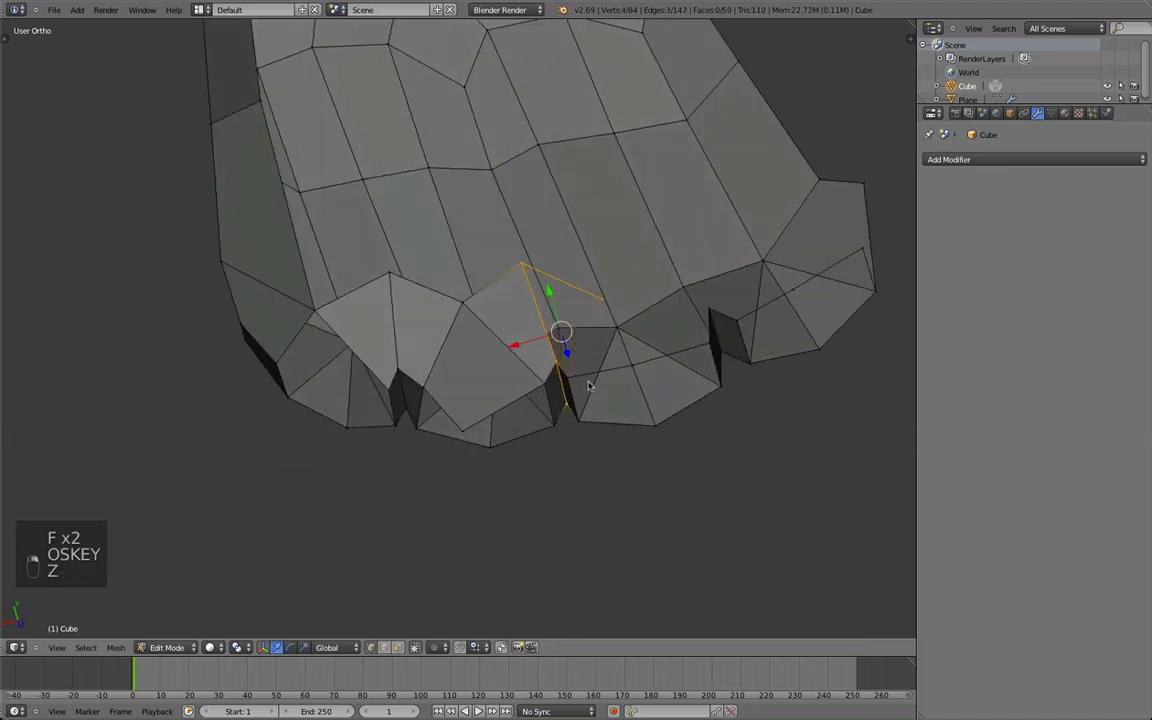
{"action": "right_click_drag", "start_coordinate": [562, 422], "coordinate": [578, 411], "text": "shift"}
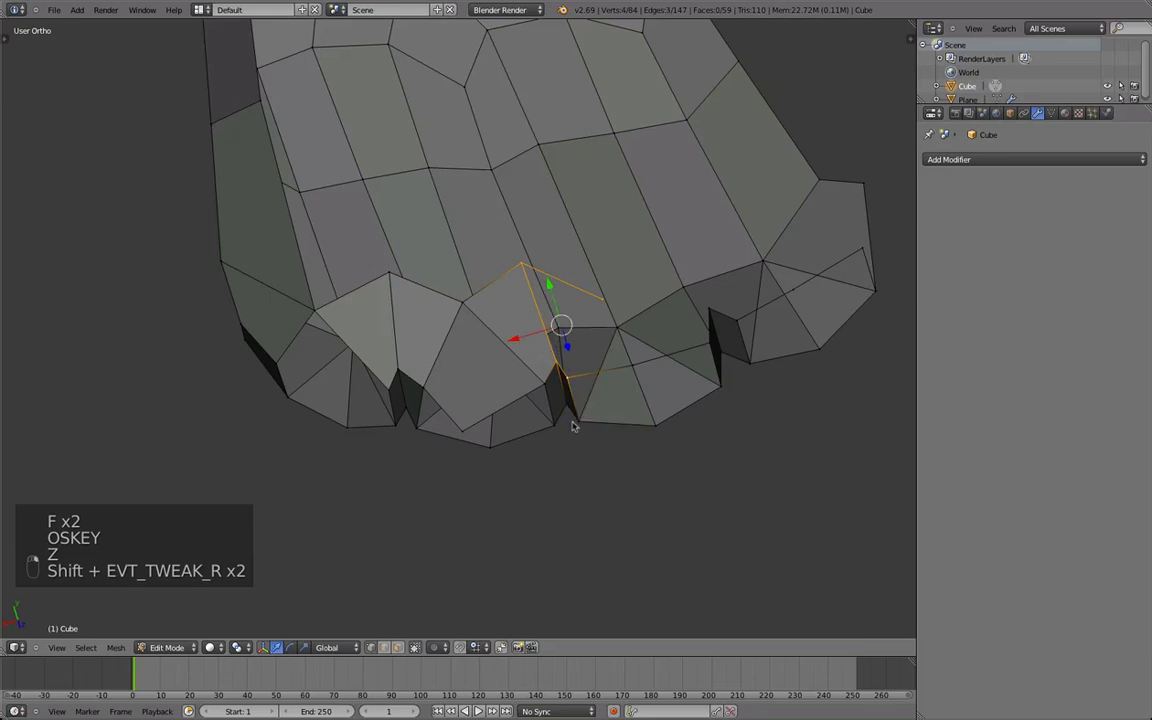
{"action": "key", "text": "f"}
Move the third finger's palm-side vertex outward and fill the face above it.
{"action": "middle_click_drag", "start_coordinate": [579, 442], "coordinate": [447, 386]}
{"action": "key", "text": "g"}
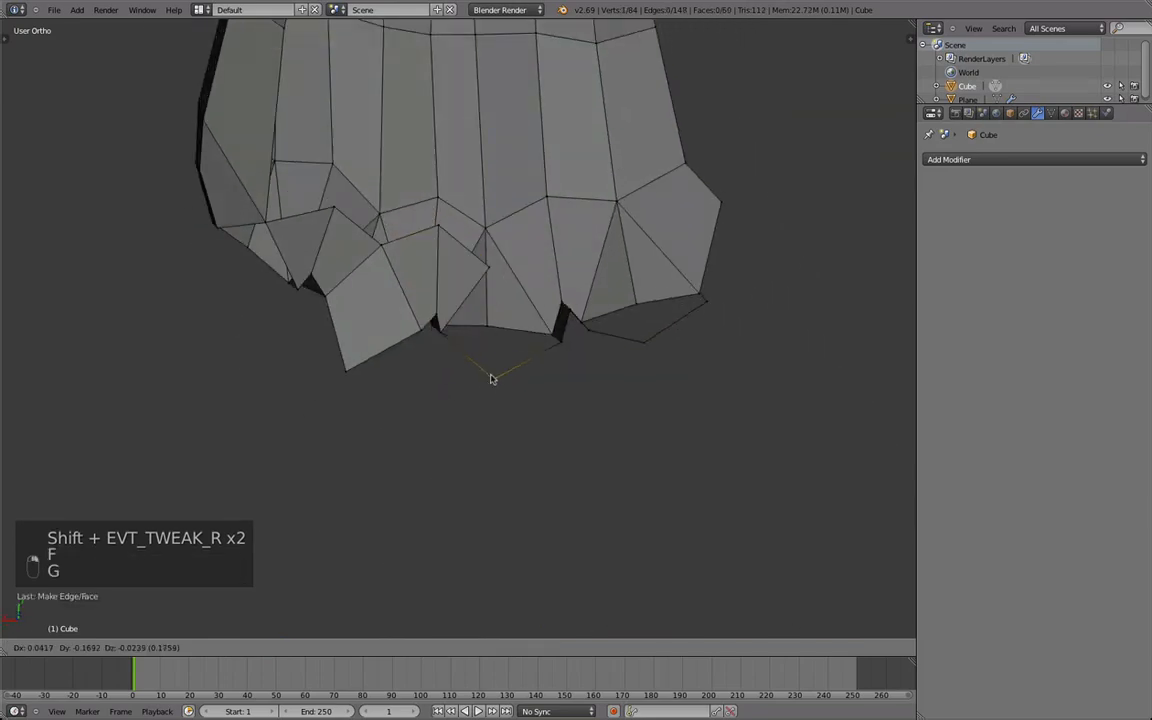
{"action": "key", "text": "f"}
Extrude two vertices from the third finger's palm side toward the fourth finger.
{"action": "middle_click_drag", "start_coordinate": [556, 347], "coordinate": [395, 352]}
{"action": "key", "text": "a"}
{"action": "key", "text": "e"}
{"action": "left_click", "coordinate": [450, 393]}
{"action": "key", "text": "e"}
{"action": "left_click", "coordinate": [494, 473]}
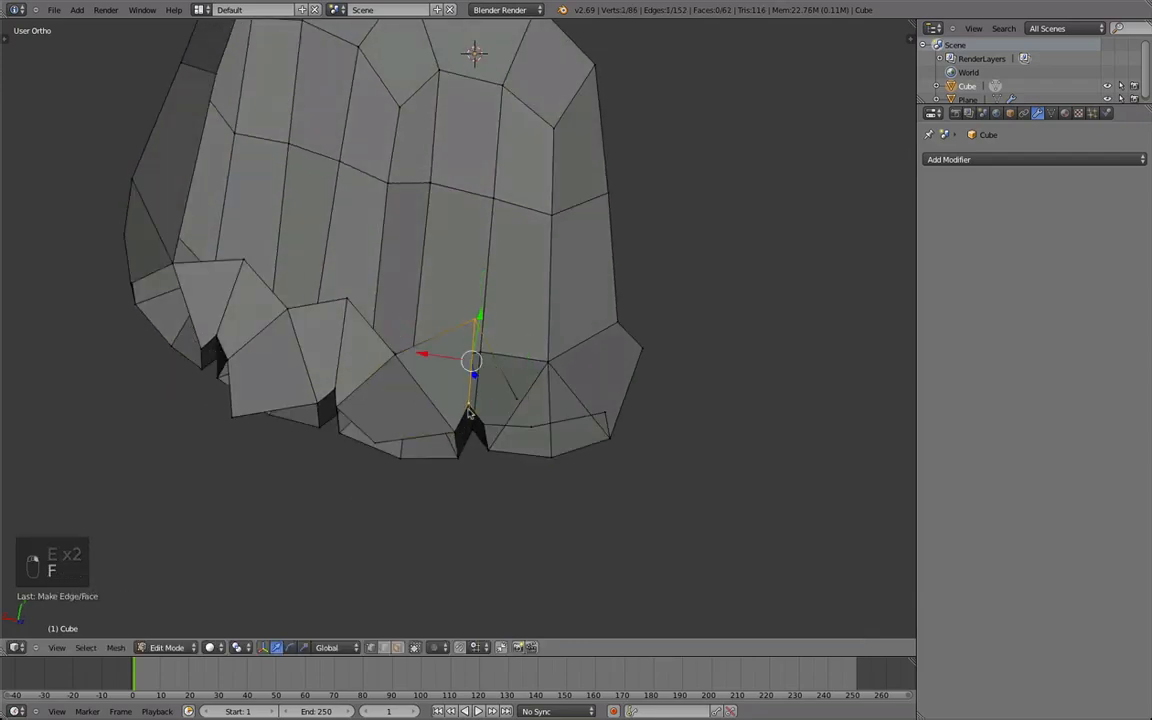
Reposition the extruded vertices above the gap between the third and fourth fingers, with the adjoining faces filled.
{"action": "key", "text": "g"}
{"action": "left_click", "coordinate": [522, 379]}
{"action": "right_click", "coordinate": [471, 324], "text": "shift"}
{"action": "middle_click_drag", "start_coordinate": [455, 516], "coordinate": [502, 400]}
{"action": "key", "text": "g"}
{"action": "left_click", "coordinate": [450, 327]}
{"action": "key", "text": "r"}
{"action": "left_click", "coordinate": [499, 347]}
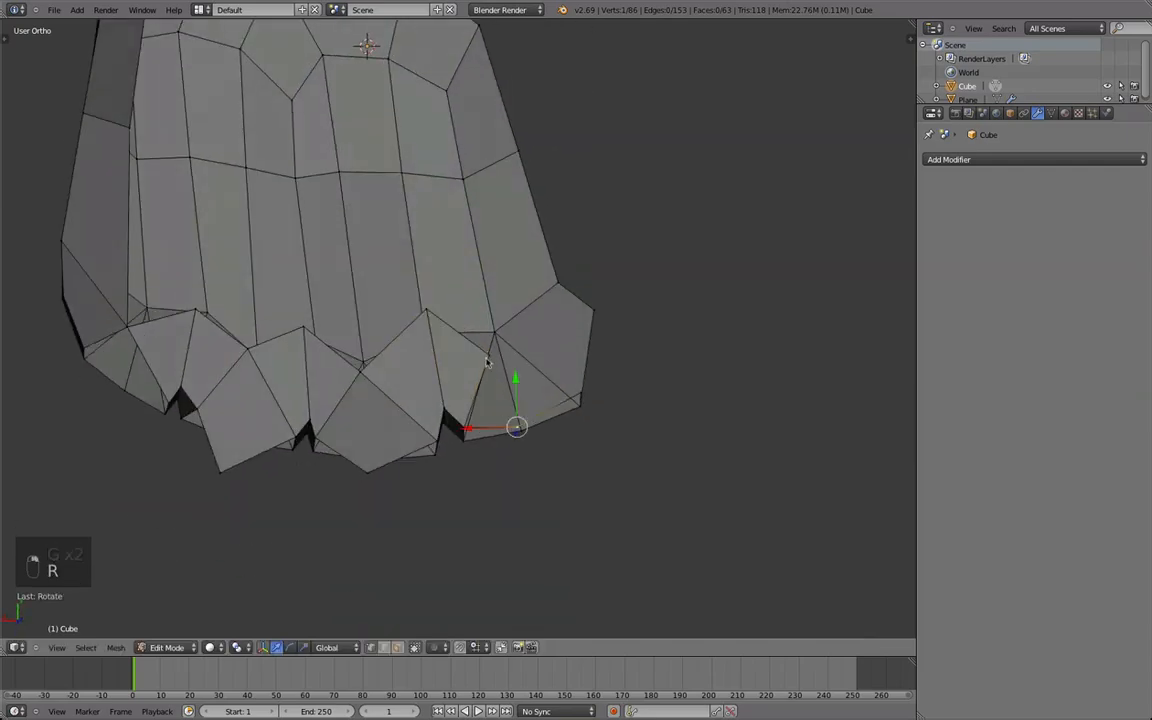
Move the fourth finger's palm-side vertex outward and fill the face over that finger.
{"action": "key", "text": "g"}
{"action": "left_click", "coordinate": [555, 490]}
{"action": "right_click", "coordinate": [577, 397], "text": "shift"}
{"action": "key", "text": "f"}
Switch to perspective view and examine the palm-side finger faces from several angles, in and out of Edit Mode.
{"action": "key", "text": "a"}
{"action": "scroll", "coordinate": [504, 383], "scroll_direction": "down", "scroll_amount": 4}
{"action": "middle_click_drag", "start_coordinate": [504, 383], "coordinate": [478, 368]}
{"action": "key", "text": "KP_5"}
{"action": "key", "text": "Tab"}
{"action": "scroll", "coordinate": [488, 485], "scroll_direction": "up", "scroll_amount": 2}
{"action": "key", "text": "Tab"}
{"action": "scroll", "coordinate": [424, 501], "scroll_direction": "down", "scroll_amount": 2}
{"action": "scroll", "coordinate": [484, 344], "scroll_direction": "up", "scroll_amount": 2}
{"action": "scroll", "coordinate": [483, 344], "scroll_direction": "down", "scroll_amount": 1}
{"action": "middle_click_drag", "start_coordinate": [481, 279], "coordinate": [470, 321]}
{"action": "key", "text": "a"}
{"action": "key", "text": "a"}
{"action": "middle_click_drag", "start_coordinate": [438, 370], "coordinate": [401, 418]}
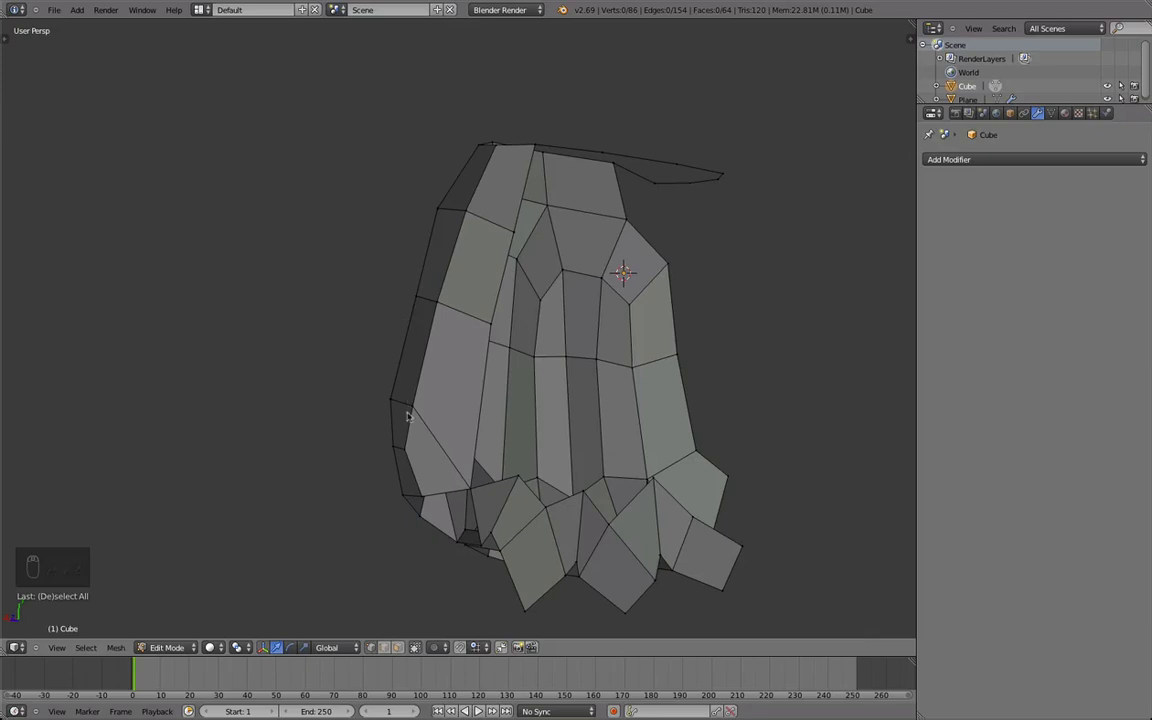
Reposition the wrist loop vertex beside the upper corner of the hand.
{"action": "scroll", "coordinate": [490, 273], "scroll_direction": "down", "scroll_amount": 2}
{"action": "middle_click_drag", "start_coordinate": [491, 275], "coordinate": [478, 262]}
{"action": "scroll", "coordinate": [481, 272], "scroll_direction": "up", "scroll_amount": 1}
{"action": "right_click", "coordinate": [498, 184]}
{"action": "key", "text": "g"}
{"action": "left_click", "coordinate": [511, 184]}
{"action": "middle_click_drag", "start_coordinate": [508, 195], "coordinate": [517, 432]}
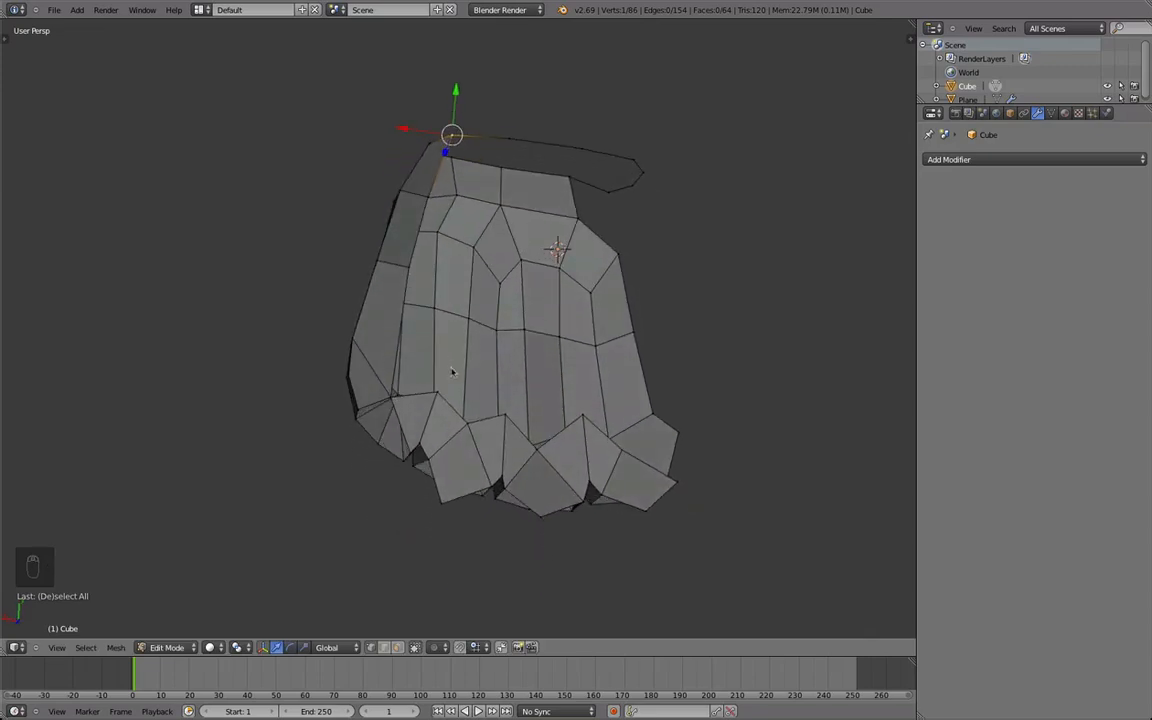
Adjust the positions of the palm-side vertices at the base of the outer fingers.
{"action": "key", "text": "g"}
{"action": "middle_click_drag", "start_coordinate": [398, 421], "coordinate": [472, 422]}
{"action": "left_click", "coordinate": [408, 428]}
{"action": "key", "text": "g"}
{"action": "left_click", "coordinate": [465, 424]}
Extrude a row of three vertices from the hand's outer side across the palm and adjust the middle one.
{"action": "right_click", "coordinate": [401, 318]}
{"action": "mouse_move", "coordinate": [401, 318]}
{"action": "middle_mouse_down"}
{"action": "mouse_move", "coordinate": [384, 272]}
{"action": "mouse_move", "coordinate": [409, 335]}
{"action": "middle_mouse_up"}
{"action": "key", "text": "e"}
{"action": "left_click", "coordinate": [443, 359]}
{"action": "key", "text": "e"}
{"action": "left_click", "coordinate": [488, 367]}
{"action": "key", "text": "e"}
{"action": "left_click", "coordinate": [503, 366]}
{"action": "right_click", "coordinate": [461, 354]}
{"action": "key", "text": "g"}
{"action": "left_click", "coordinate": [443, 352]}
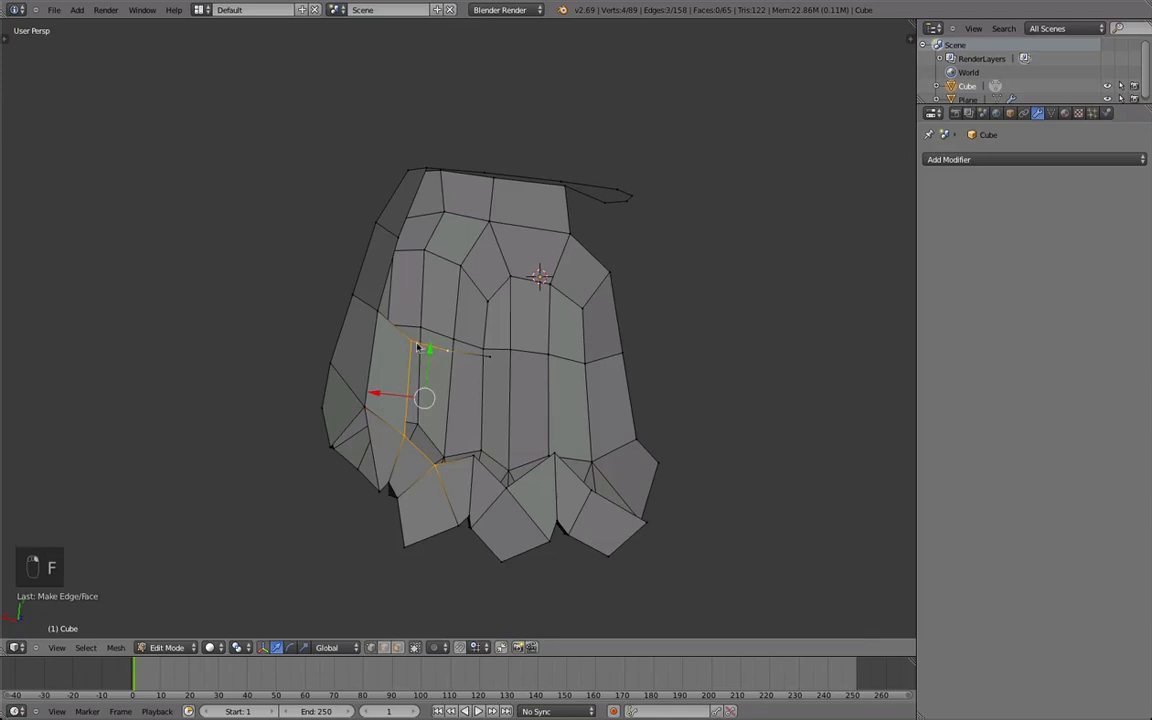
Fill the palm faces between the new vertex row and the bases of the outer and second fingers.
{"action": "right_click", "coordinate": [408, 344], "text": "shift"}
{"action": "key", "text": "f"}
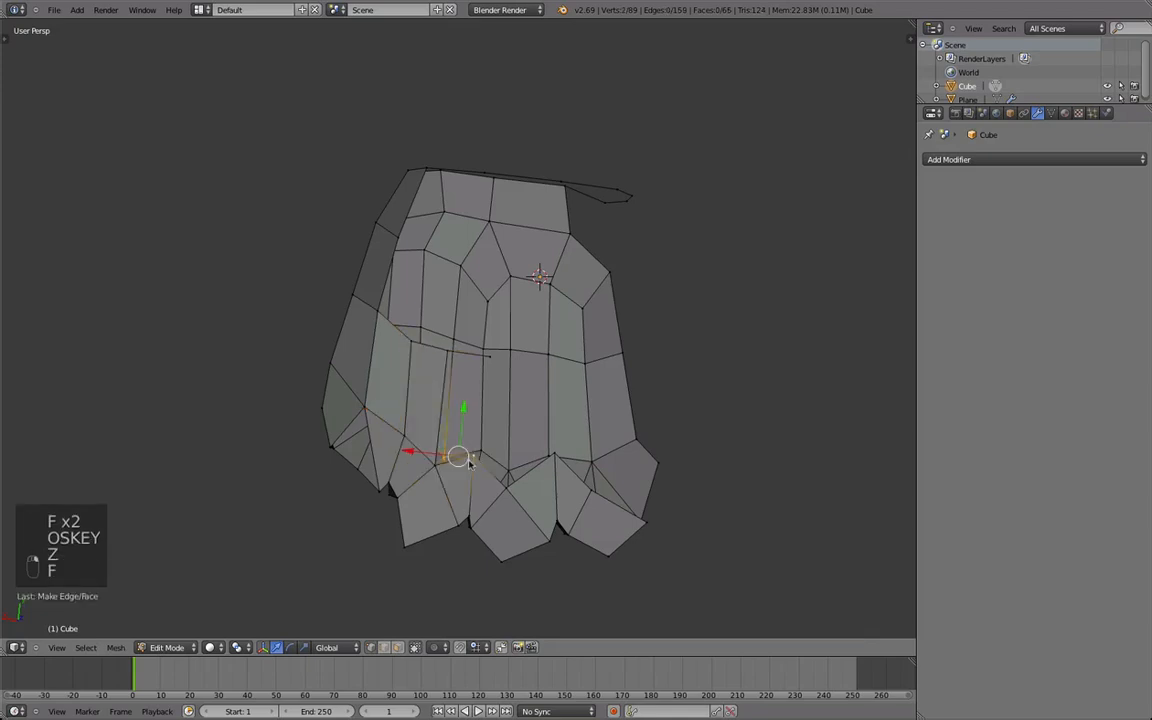
{"action": "key", "text": "f"}
Connect the palm row's end vertex to the hand's opposite side with a subdivided edge and reposition its vertices.
{"action": "middle_click_drag", "start_coordinate": [494, 358], "coordinate": [600, 420]}
{"action": "key", "text": "Tab"}
{"action": "key", "text": "Tab"}
{"action": "middle_click_drag", "start_coordinate": [668, 458], "coordinate": [528, 547]}
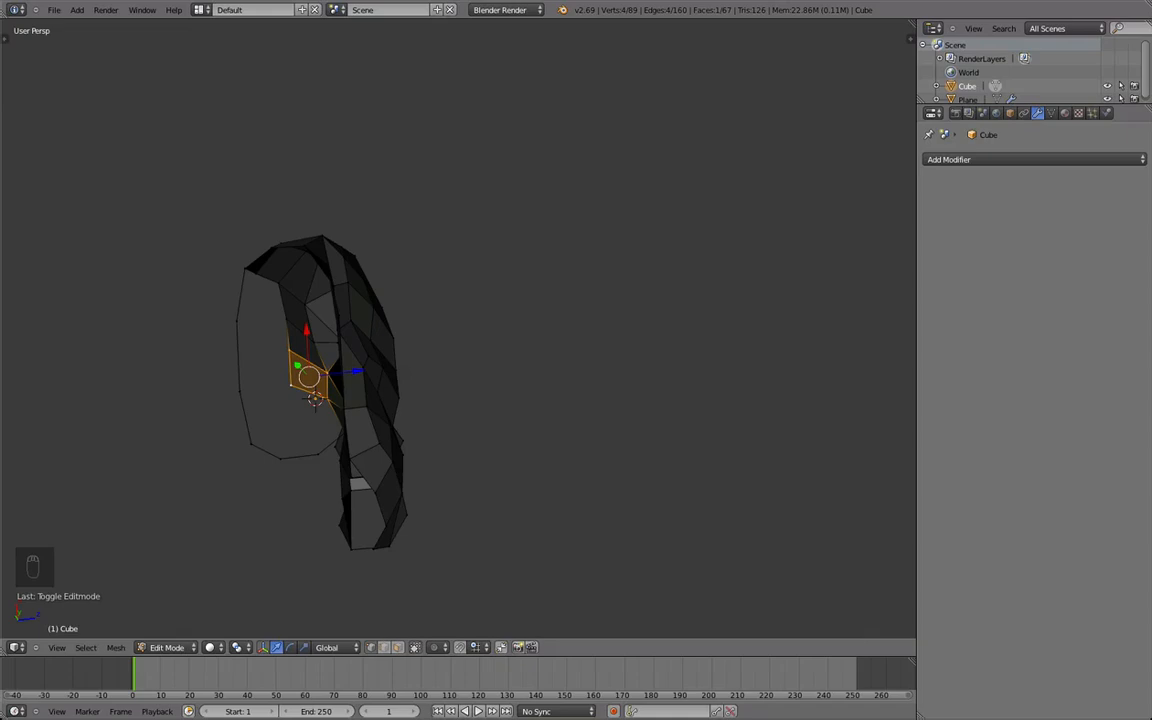
{"action": "middle_click_drag", "start_coordinate": [178, 375], "coordinate": [497, 334]}
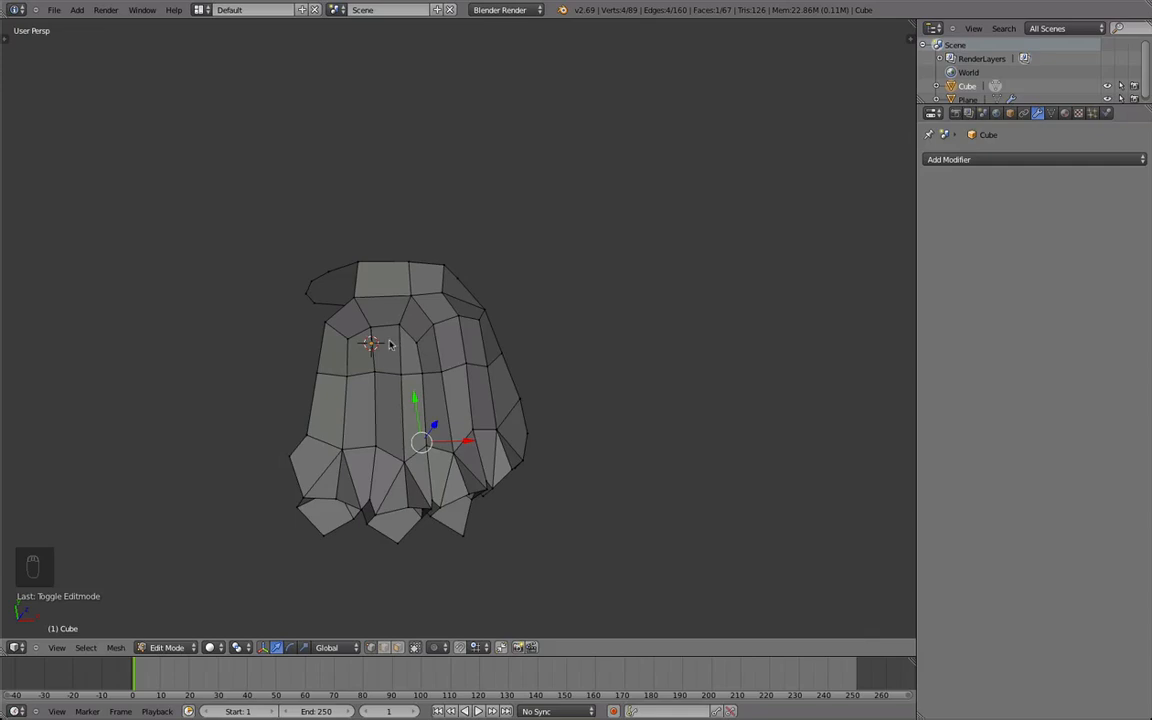
{"action": "middle_click_drag", "start_coordinate": [384, 358], "coordinate": [461, 349]}
{"action": "key", "text": "f"}
{"action": "key", "text": "alt+w"}
{"action": "key", "text": "g"}
{"action": "left_click", "coordinate": [483, 417]}
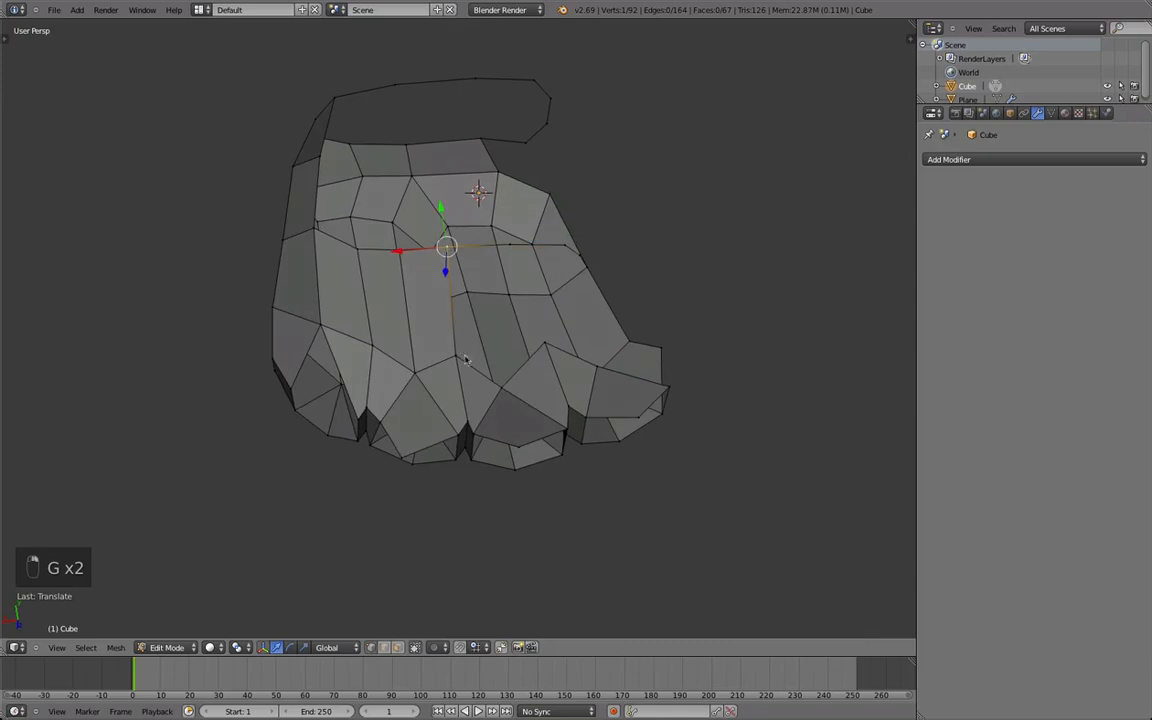
Fill the next palm faces between the subdivided row and the middle finger bases, moving the row's vertices into line.
{"action": "right_click", "coordinate": [510, 248]}
{"action": "key", "text": "g"}
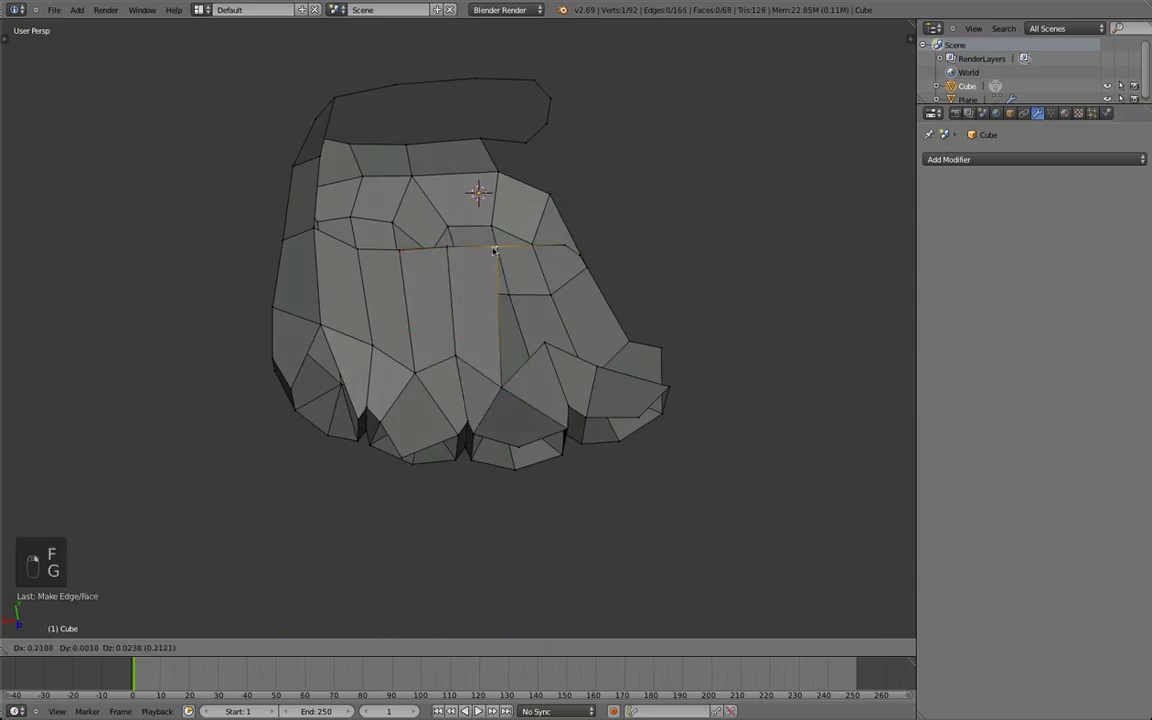
{"action": "middle_click_drag", "start_coordinate": [548, 345], "coordinate": [477, 257]}
{"action": "right_click", "coordinate": [550, 257], "text": "shift"}
{"action": "key", "text": "f"}
{"action": "middle_click_drag", "start_coordinate": [550, 257], "coordinate": [487, 434]}
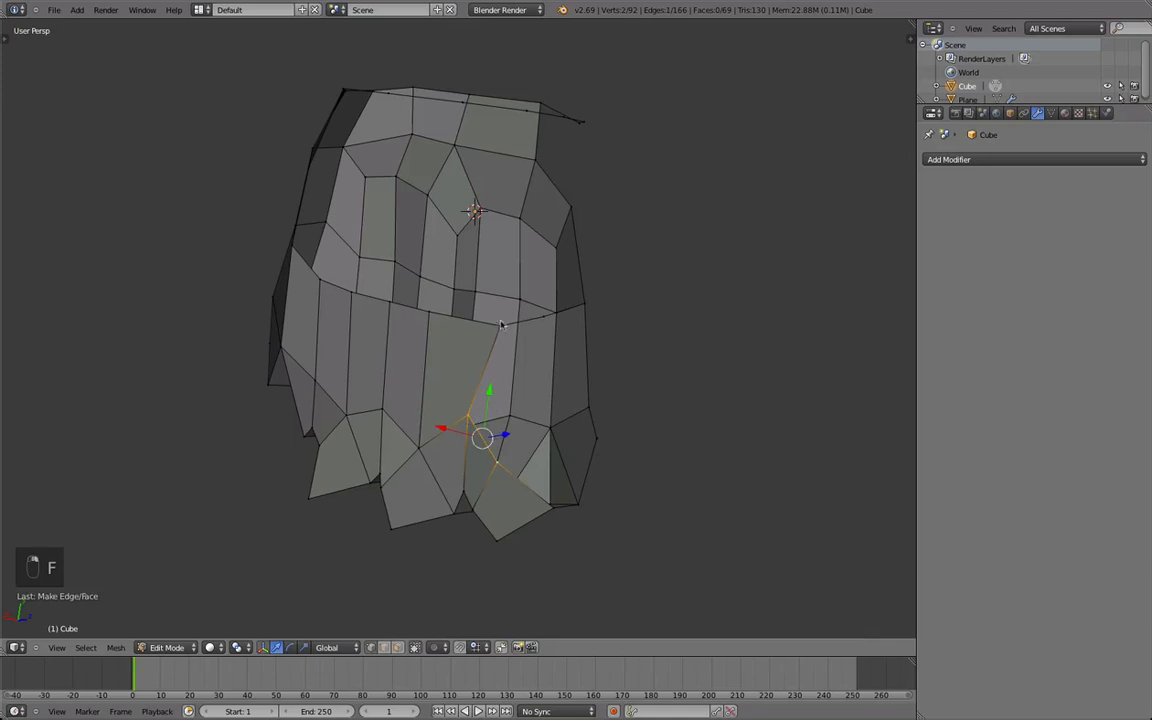
Fill the palm face above the gap beside the fourth finger and reposition the palm row's last vertices.
{"action": "key", "text": "f"}
{"action": "key", "text": "g"}
{"action": "left_click", "coordinate": [543, 328]}
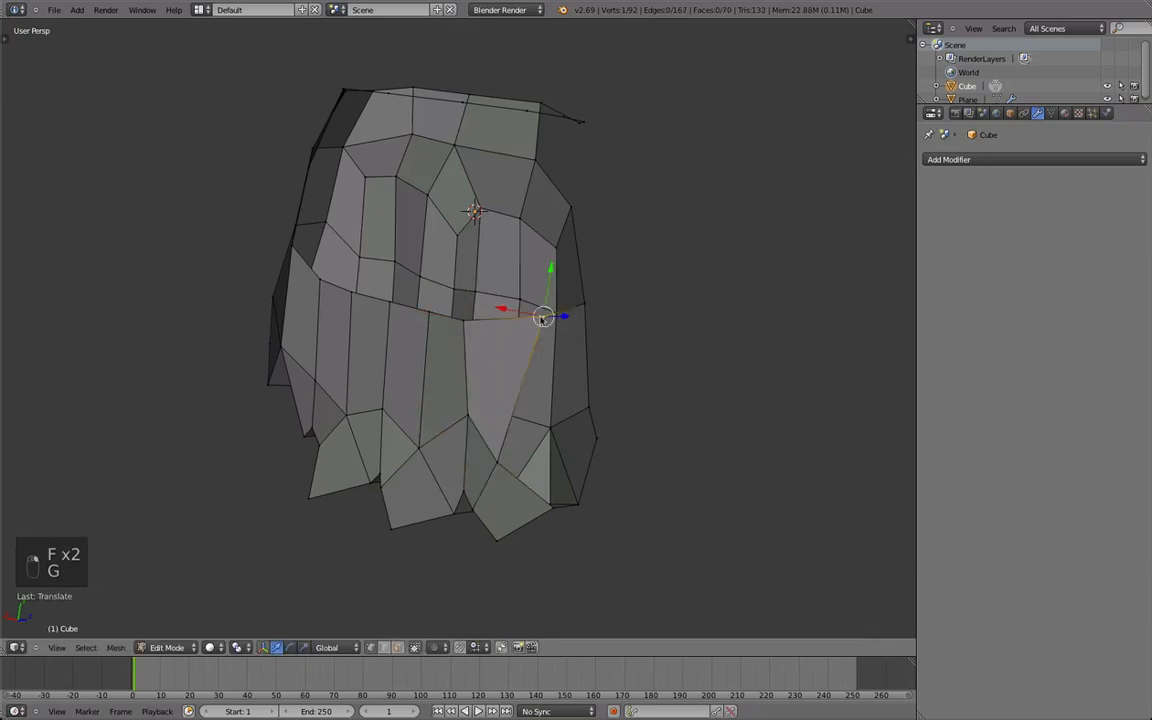
{"action": "key", "text": "g"}
{"action": "left_click", "coordinate": [459, 327]}
{"action": "middle_click_drag", "start_coordinate": [521, 335], "coordinate": [471, 395]}
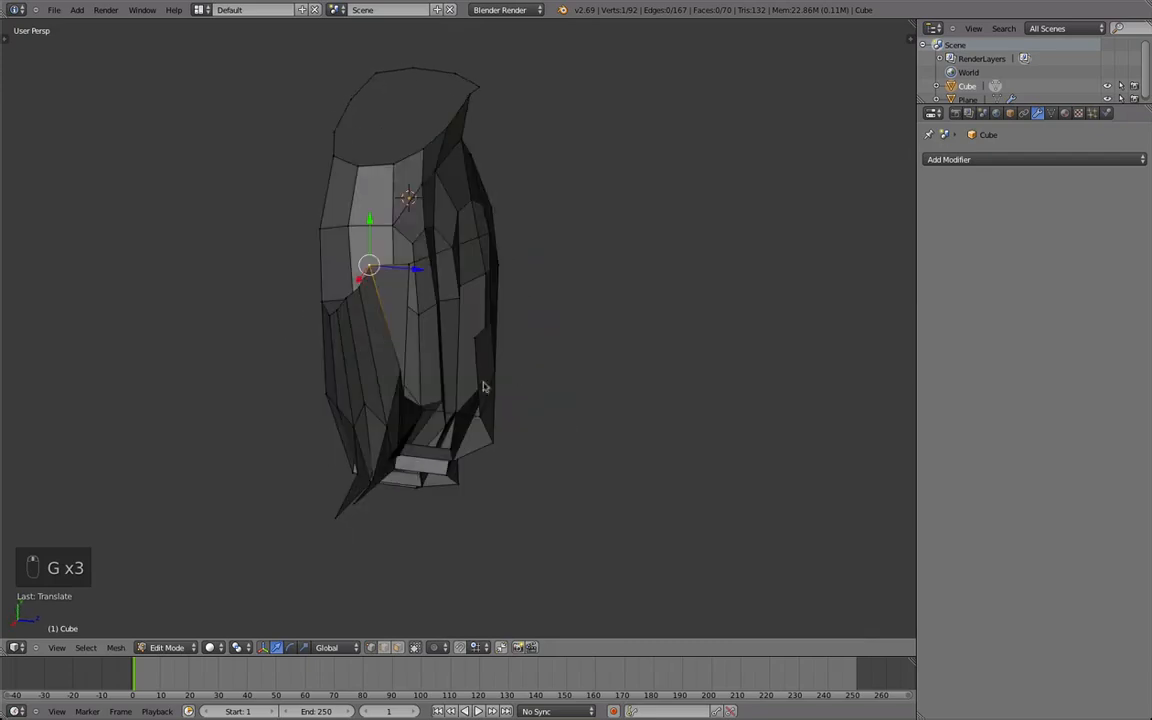
{"action": "middle_click_drag", "start_coordinate": [569, 289], "coordinate": [490, 403]}
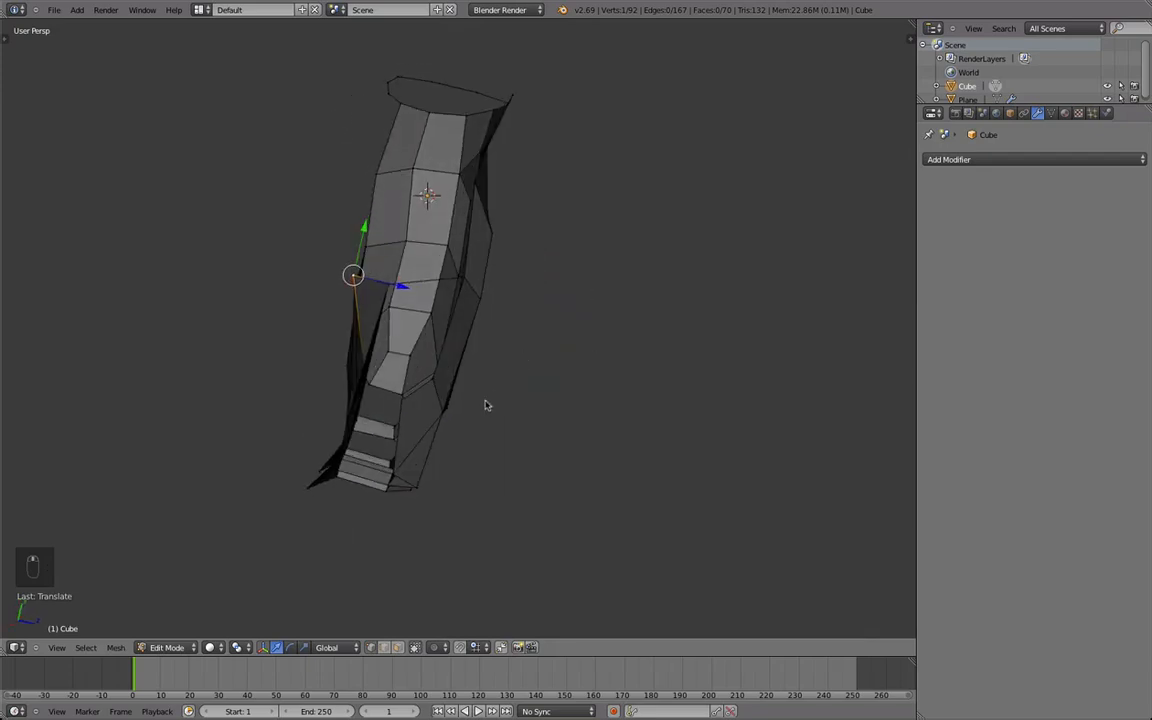
{"action": "key", "text": "g"}
{"action": "left_click", "coordinate": [416, 262]}
Extrude a vertex from the palm row near the fourth finger and connect it to the neighbouring geometry.
{"action": "middle_click_drag", "start_coordinate": [416, 264], "coordinate": [523, 298]}
{"action": "key", "text": "e"}
{"action": "left_click", "coordinate": [476, 384]}
{"action": "right_click", "coordinate": [604, 260], "text": "shift"}
{"action": "key", "text": "f"}
Select a vertex near the fourth finger and move it along the X axis.
{"action": "key", "text": "a"}
{"action": "right_click", "coordinate": [583, 436]}
{"action": "key", "text": "g"}
{"action": "key", "text": "x"}
{"action": "left_click", "coordinate": [523, 302]}
Connect two vertices at the fourth finger's base with an edge, subdivide it and reposition the new vertex.
{"action": "middle_click_drag", "start_coordinate": [470, 355], "coordinate": [380, 465]}
{"action": "key", "text": "a"}
{"action": "right_click", "coordinate": [389, 395], "text": "shift"}
{"action": "key", "text": "f"}
{"action": "middle_click_drag", "start_coordinate": [389, 395], "coordinate": [541, 390]}
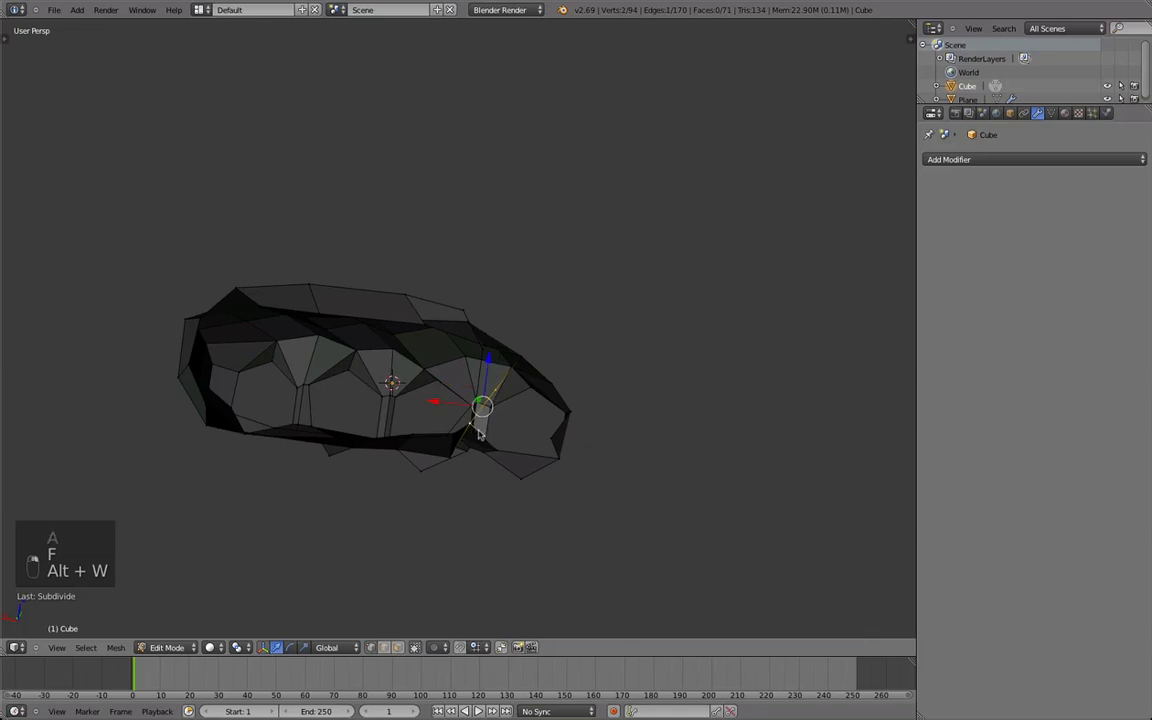
{"action": "key", "text": "g"}
{"action": "left_click", "coordinate": [501, 455]}
Extrude a vertex beside the fourth finger's open side and fill a face joining it to the finger base.
{"action": "middle_click_drag", "start_coordinate": [501, 455], "coordinate": [519, 381]}
{"action": "key", "text": "z"}
{"action": "key", "text": "z"}
{"action": "key", "text": "z"}
{"action": "key", "text": "z"}
{"action": "key", "text": "e"}
{"action": "left_click", "coordinate": [552, 402]}
{"action": "key", "text": "super+z"}
{"action": "middle_click_drag", "start_coordinate": [480, 458], "coordinate": [520, 274]}
{"action": "right_click", "coordinate": [520, 274]}
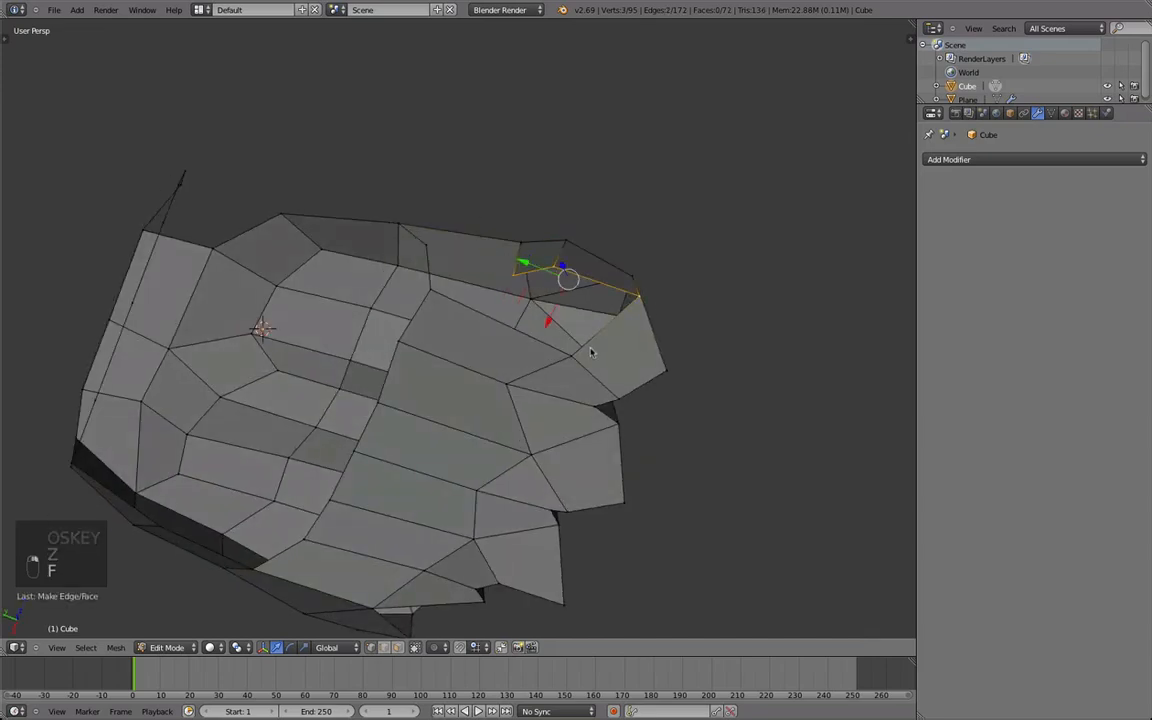
Fill the remaining gaps around the fourth finger's base with faces and clear the selection.
{"action": "key", "text": "f"}
{"action": "middle_click_drag", "start_coordinate": [427, 251], "coordinate": [522, 342]}
{"action": "right_click", "coordinate": [522, 342]}
{"action": "key", "text": "Tab"}
{"action": "mouse_move", "coordinate": [468, 378]}
{"action": "middle_mouse_down"}
{"action": "mouse_move", "coordinate": [476, 501]}
{"action": "mouse_move", "coordinate": [473, 399]}
{"action": "middle_mouse_up"}
{"action": "key", "text": "Tab"}
{"action": "key", "text": "a"}
{"action": "key", "text": "a"}
{"action": "key", "text": "a"}
Box-select the vertices around the finger base and smooth them.
{"action": "key", "text": "b"}
{"action": "left_click_drag", "start_coordinate": [586, 476], "coordinate": [501, 404]}
{"action": "key", "text": "q"}
{"action": "middle_click_drag", "start_coordinate": [494, 405], "coordinate": [552, 298]}
{"action": "middle_click_drag", "start_coordinate": [597, 372], "coordinate": [406, 426]}
{"action": "key", "text": "q"}
Move one vertex near the finger base and slide another along its edge to even out the spacing.
{"action": "key", "text": "g"}
{"action": "left_click", "coordinate": [544, 342]}
{"action": "right_click", "coordinate": [457, 264]}
{"action": "key", "text": "g"}
{"action": "key", "text": "g"}
{"action": "left_click", "coordinate": [457, 264]}
{"action": "key", "text": "Tab"}
{"action": "scroll", "coordinate": [501, 476], "scroll_direction": "down", "scroll_amount": 3}
{"action": "key", "text": "Tab"}
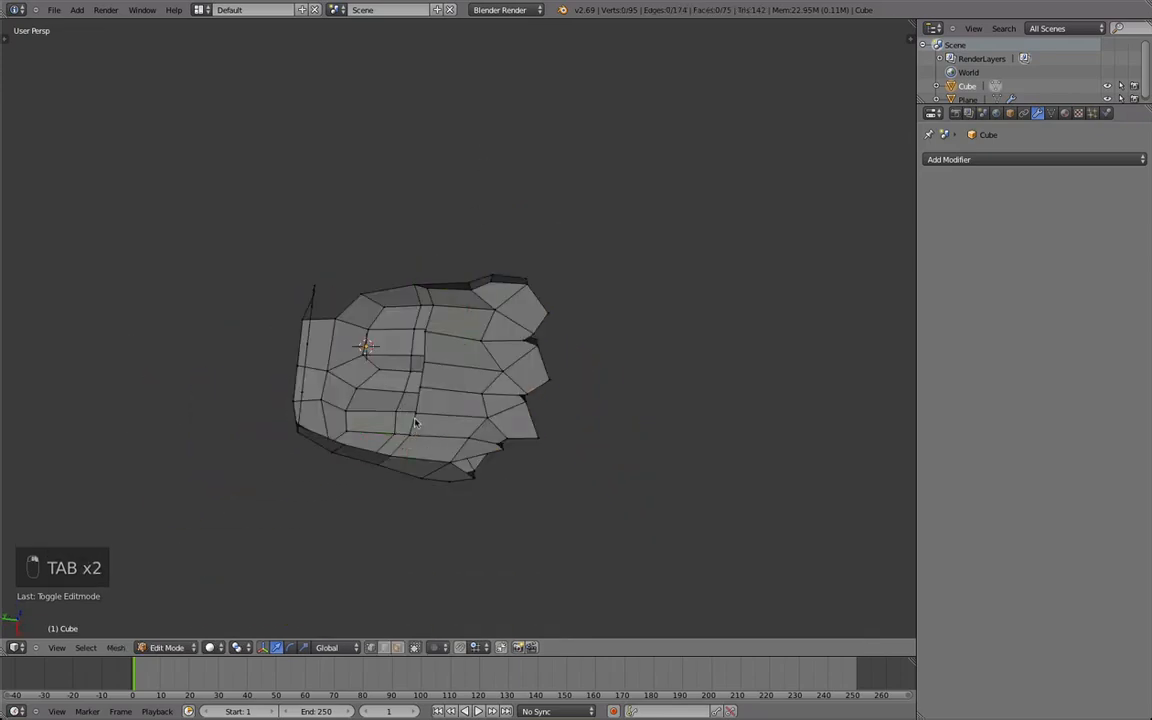
Smooth a vertex on the palm row and slide it along its edge.
{"action": "right_click_drag", "start_coordinate": [415, 423], "coordinate": [417, 407], "text": "shift"}
{"action": "key", "text": "q"}
{"action": "middle_click_drag", "start_coordinate": [428, 362], "coordinate": [551, 392]}
{"action": "key", "text": "g"}
Smooth a vertex on the hand's side and reposition it to round the profile.
{"action": "key", "text": "g"}
{"action": "left_click", "coordinate": [490, 390]}
{"action": "key", "text": "Tab"}
{"action": "key", "text": "Tab"}
{"action": "key", "text": "q"}
{"action": "key", "text": "g"}
{"action": "left_click", "coordinate": [549, 399]}
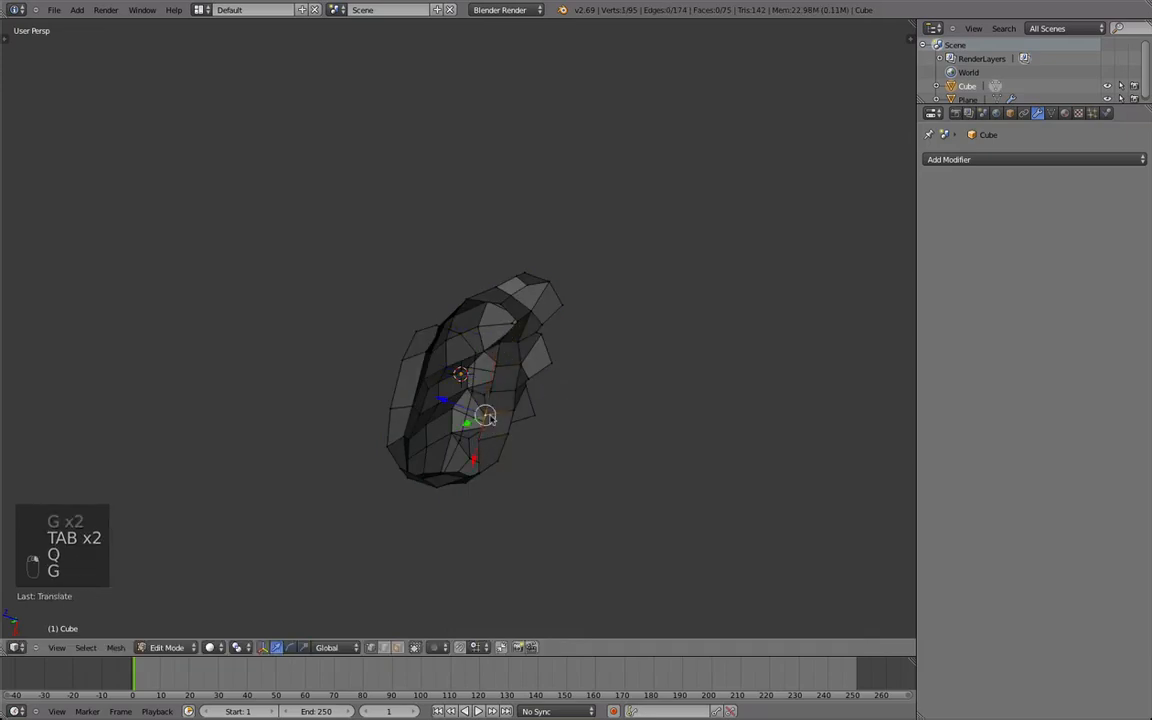
{"action": "key", "text": "g"}
{"action": "left_click", "coordinate": [508, 385]}
Examine the hand's shape and finger bases in Object Mode from several angles, then return to Edit Mode.
{"action": "key", "text": "Tab"}
{"action": "middle_click_drag", "start_coordinate": [529, 365], "coordinate": [552, 202]}
{"action": "key", "text": "Tab"}
{"action": "key", "text": "Tab"}
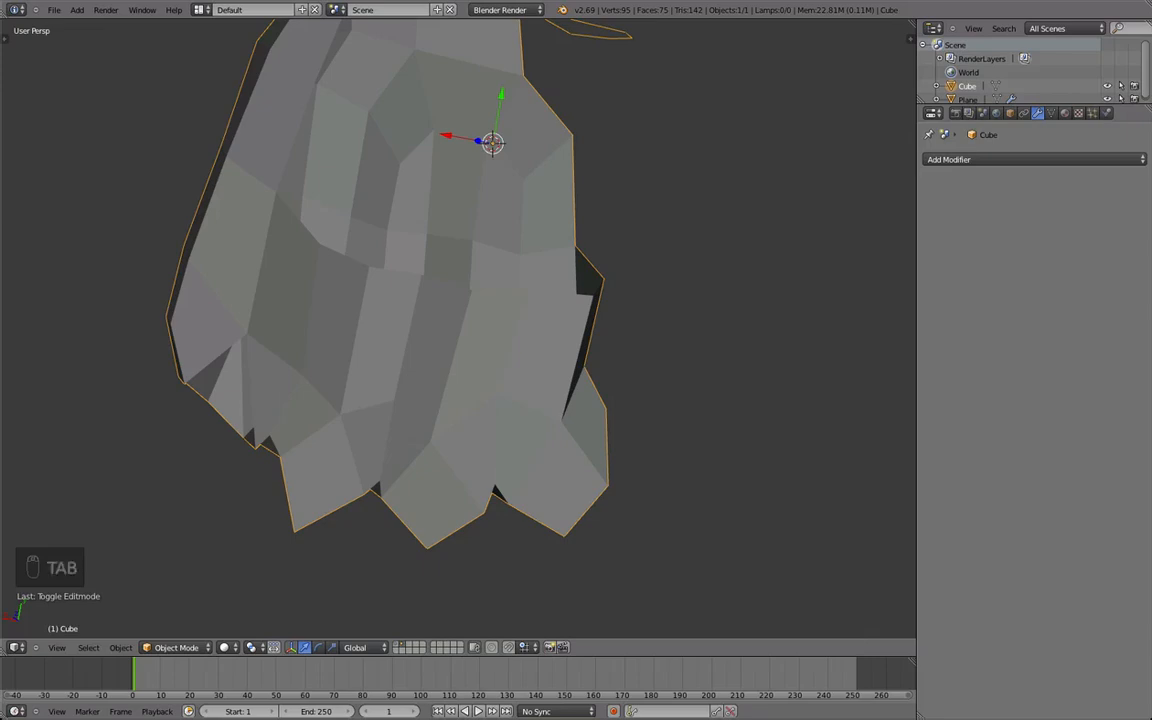
{"action": "scroll", "coordinate": [573, 172], "scroll_direction": "down", "scroll_amount": 3}
{"action": "middle_click_drag", "start_coordinate": [573, 172], "coordinate": [470, 260]}
{"action": "scroll", "coordinate": [507, 287], "scroll_direction": "up", "scroll_amount": 3}
{"action": "key", "text": "Tab"}
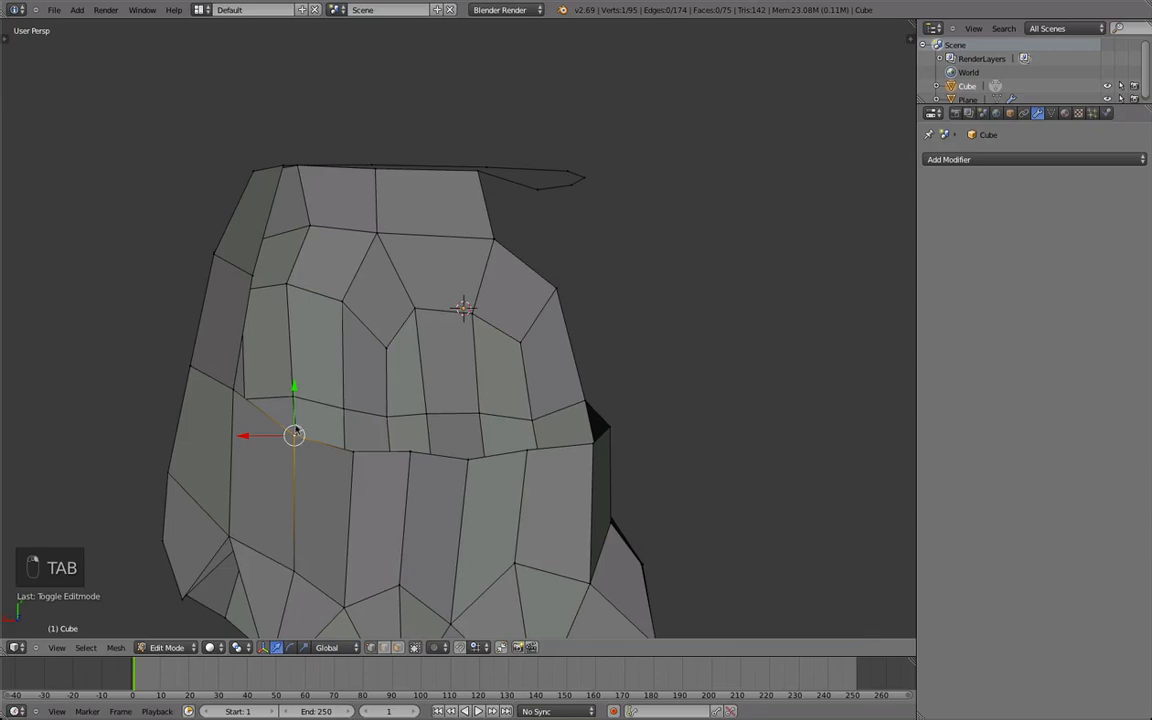
Extrude a vertex from the palm row toward the wrist and fill a quad joining it to the side column.
{"action": "key", "text": "e"}
{"action": "left_click", "coordinate": [321, 272]}
{"action": "left_click", "coordinate": [323, 305]}
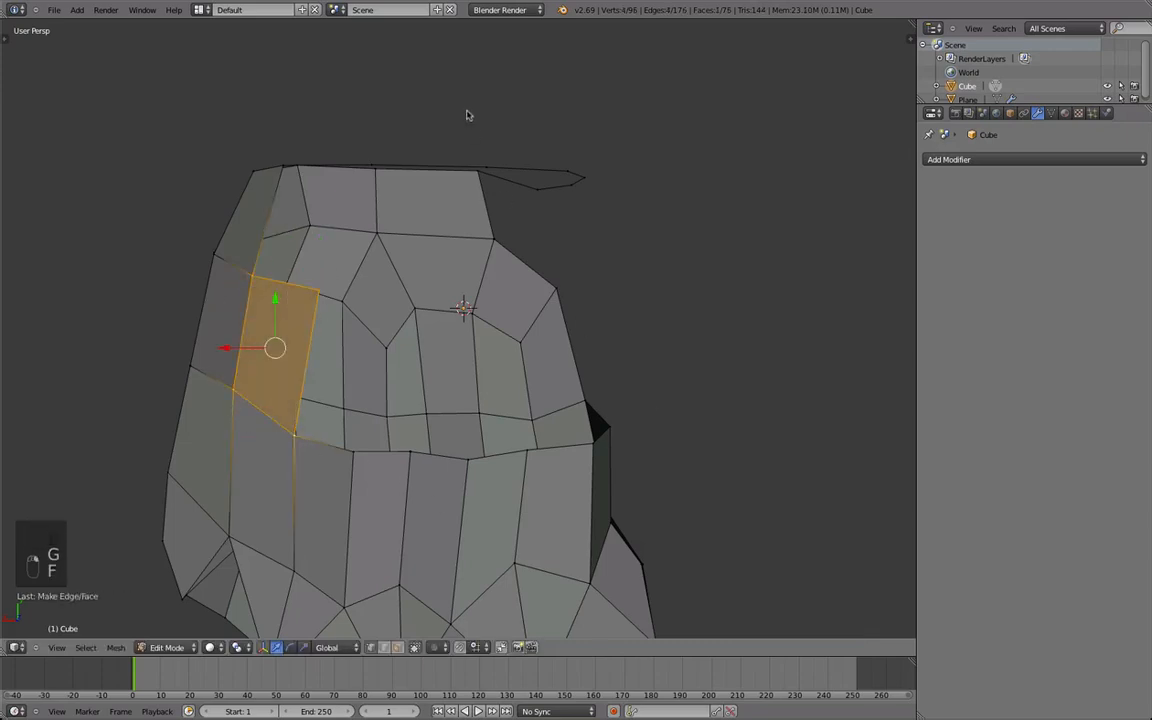
{"action": "middle_click_drag", "start_coordinate": [357, 163], "coordinate": [450, 271]}
{"action": "middle_click_drag", "start_coordinate": [159, 372], "coordinate": [185, 338]}
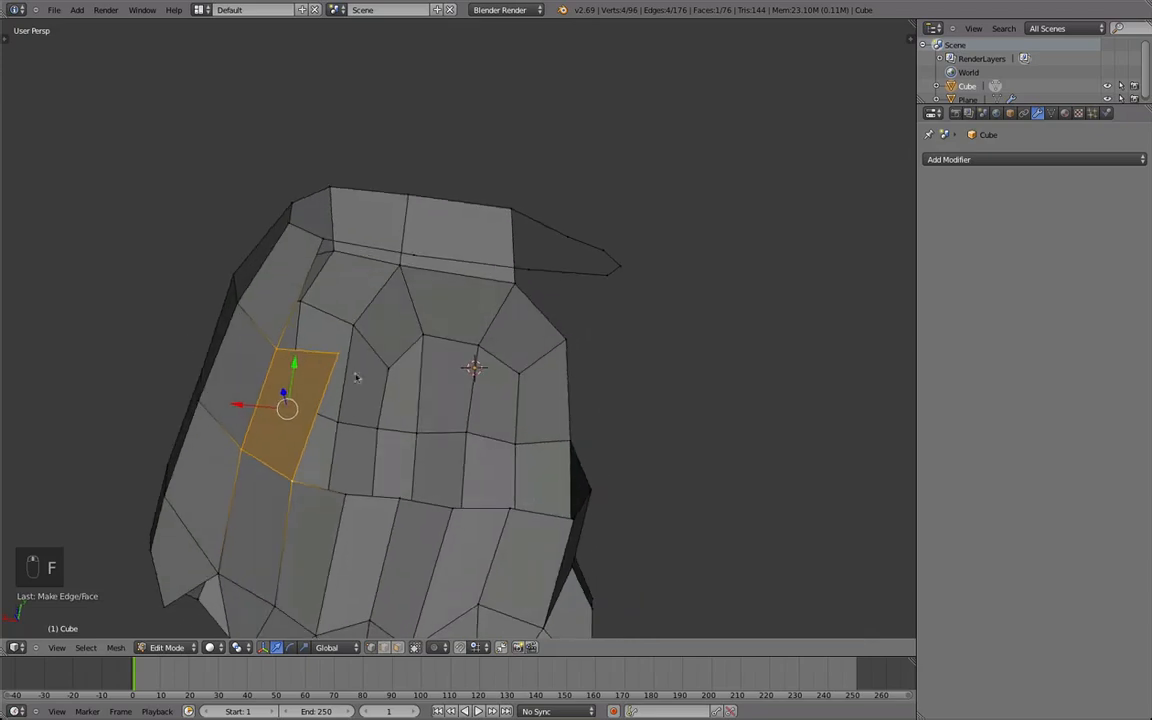
Reposition the new palm vertex and fill a face between it and the wrist loop.
{"action": "right_click", "coordinate": [340, 357]}
{"action": "key", "text": "g"}
{"action": "left_click", "coordinate": [278, 358]}
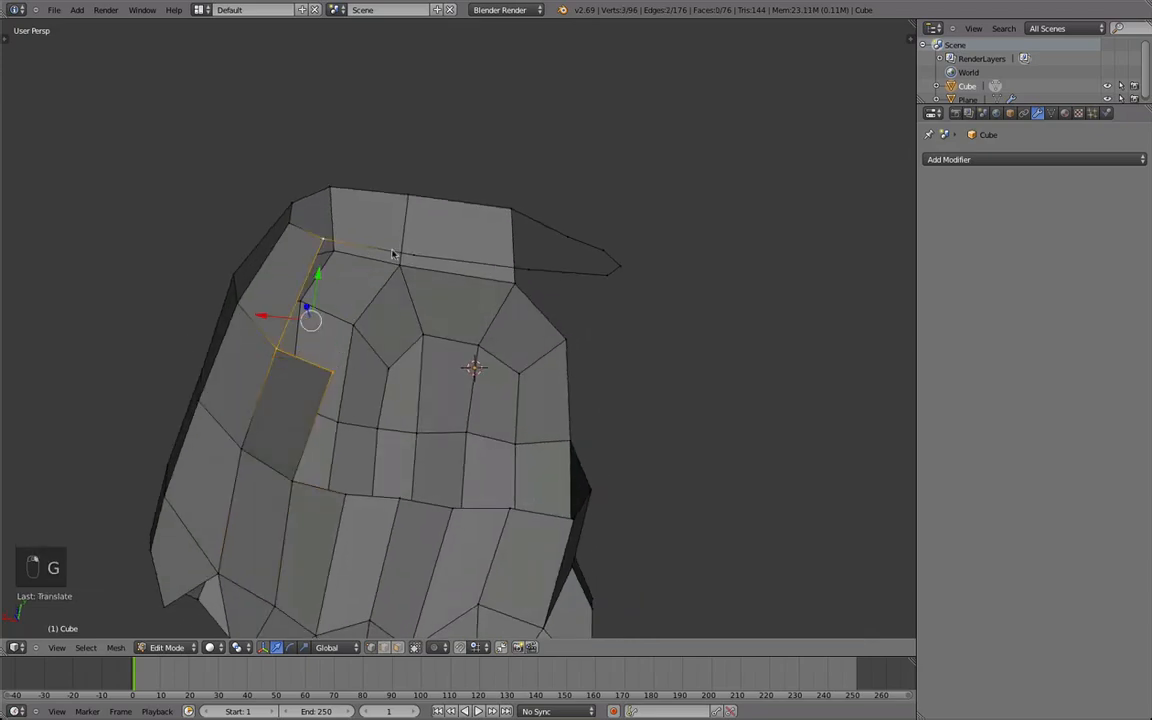
{"action": "key", "text": "f"}
{"action": "right_click", "coordinate": [331, 373]}
{"action": "right_click", "coordinate": [280, 349], "text": "shift"}
{"action": "key", "text": "d"}
{"action": "left_click", "coordinate": [291, 336]}
Extrude two vertices in succession across the palm from the new face's lower corner, adjusting the first one's position.
{"action": "right_click", "coordinate": [344, 353]}
{"action": "middle_click_drag", "start_coordinate": [344, 353], "coordinate": [337, 337]}
{"action": "key", "text": "e"}
{"action": "left_click", "coordinate": [375, 400]}
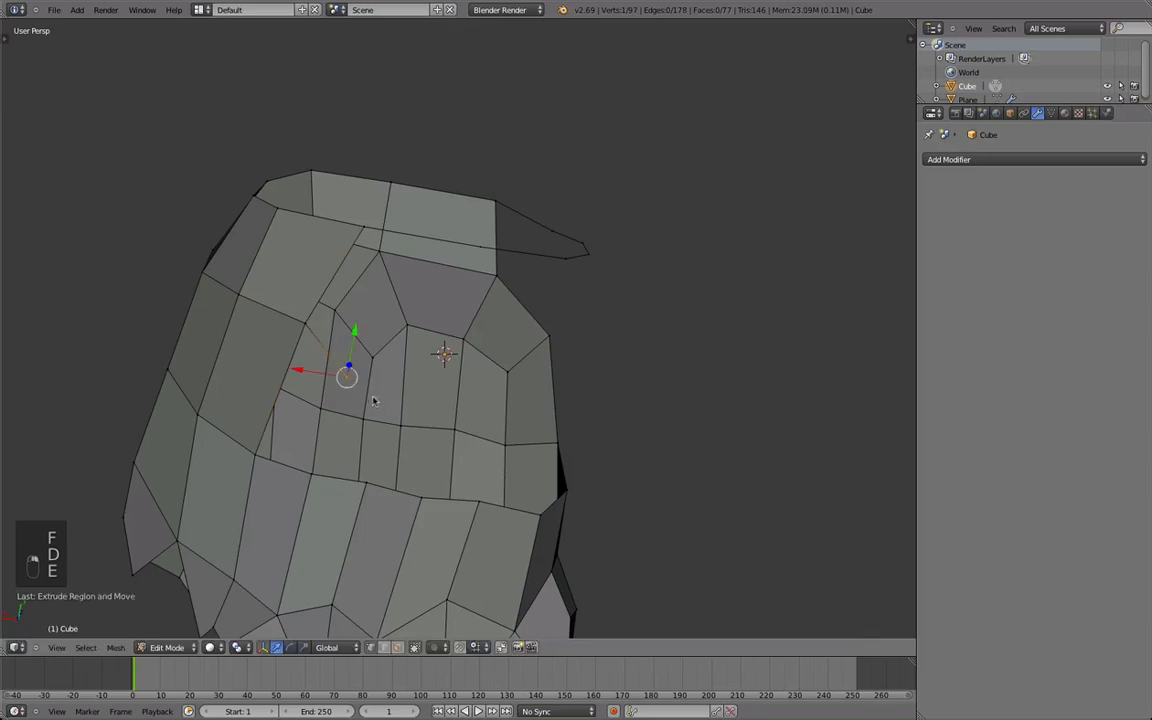
{"action": "key", "text": "g"}
{"action": "left_click", "coordinate": [349, 394]}
{"action": "key", "text": "e"}
{"action": "left_click", "coordinate": [410, 330]}
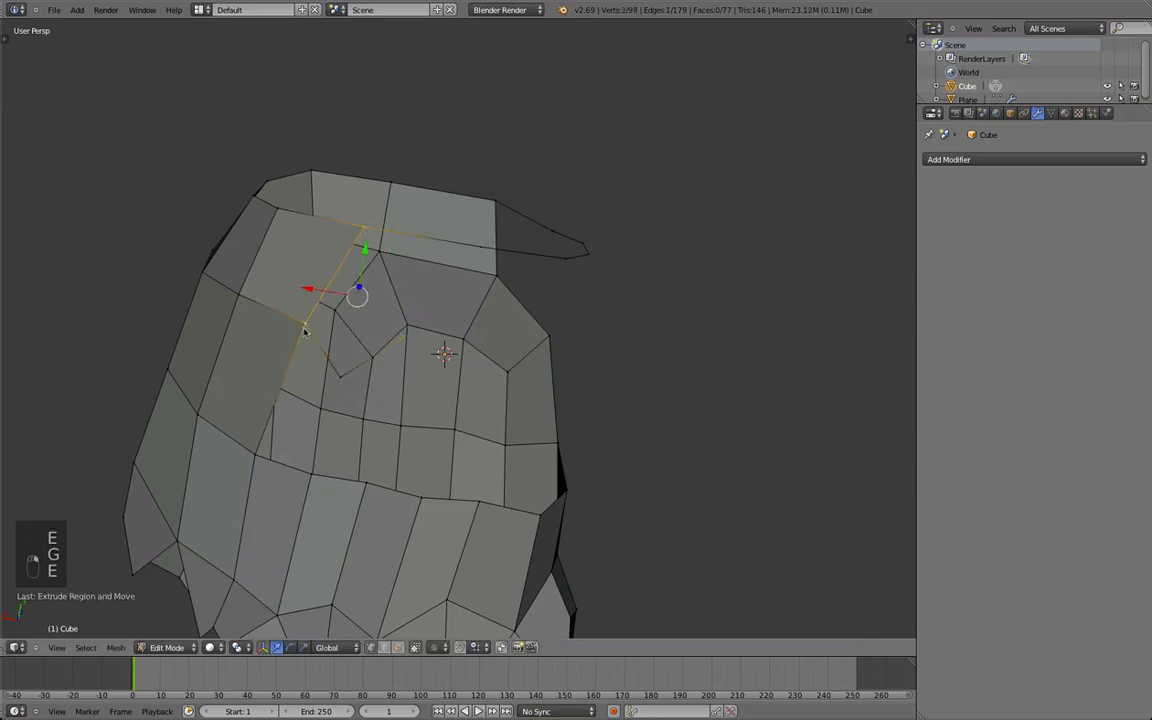
Fill a diamond-shaped face between the two extruded vertices and the wrist loop, and adjust its inner corner.
{"action": "right_click", "coordinate": [343, 377], "text": "shift"}
{"action": "key", "text": "f"}
{"action": "middle_click_drag", "start_coordinate": [345, 375], "coordinate": [362, 347]}
{"action": "right_click", "coordinate": [427, 309]}
{"action": "key", "text": "g"}
{"action": "left_click", "coordinate": [415, 314]}
Fill the two quads between the diamond face and the palm row below it.
{"action": "right_click", "coordinate": [331, 287]}
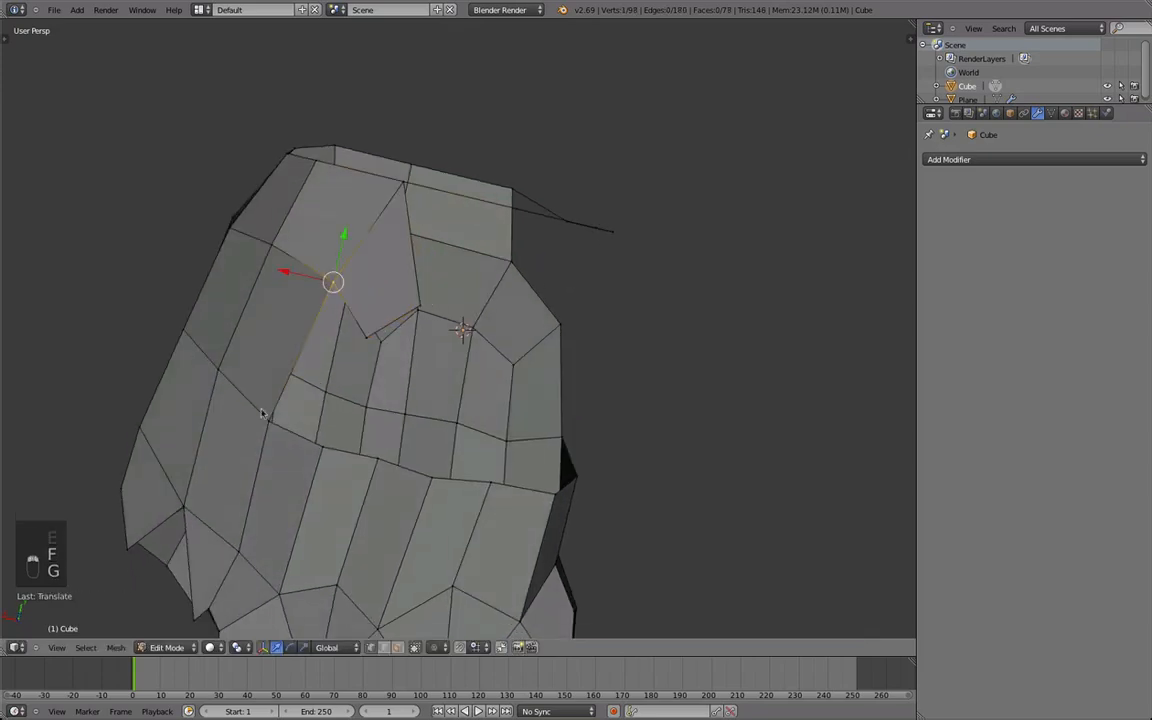
{"action": "key", "text": "f"}
{"action": "key", "text": "f"}
{"action": "key", "text": "f"}
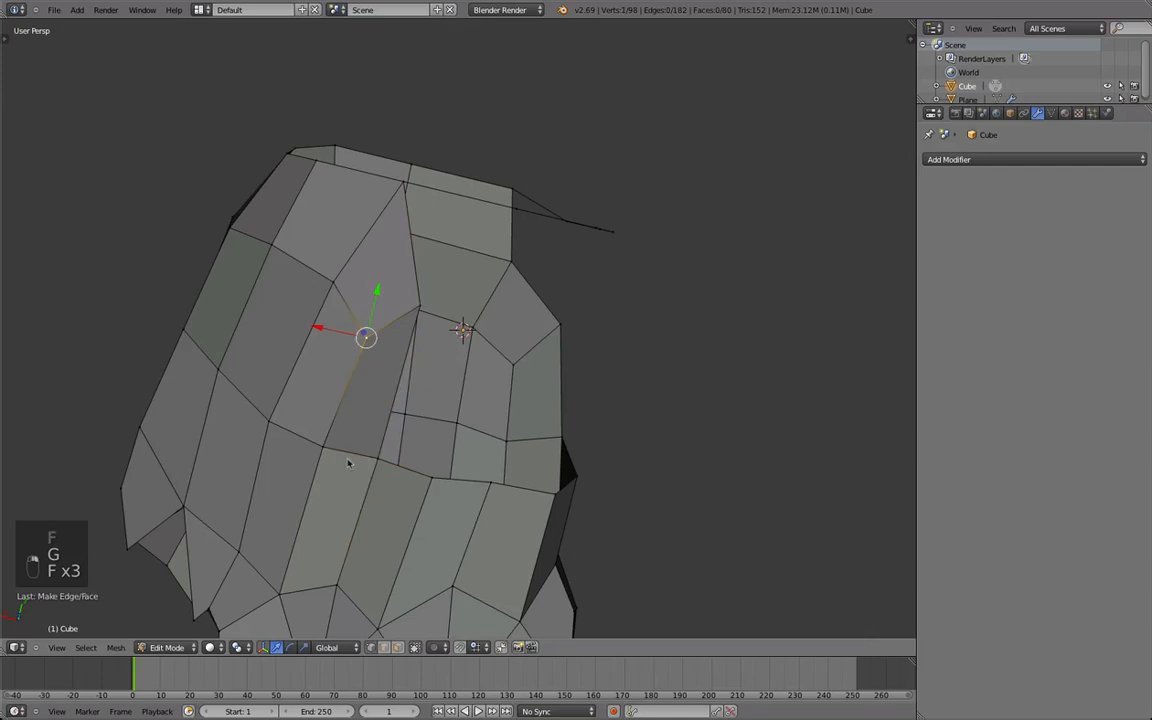
{"action": "middle_click_drag", "start_coordinate": [340, 421], "coordinate": [437, 322]}
Smooth the vertices around the newly filled palm faces.
{"action": "scroll", "coordinate": [437, 322], "scroll_direction": "down", "scroll_amount": 1}
{"action": "scroll", "coordinate": [437, 322], "scroll_direction": "up", "scroll_amount": 1}
{"action": "key", "text": "q"}
{"action": "right_click", "coordinate": [397, 286], "text": "shift"}
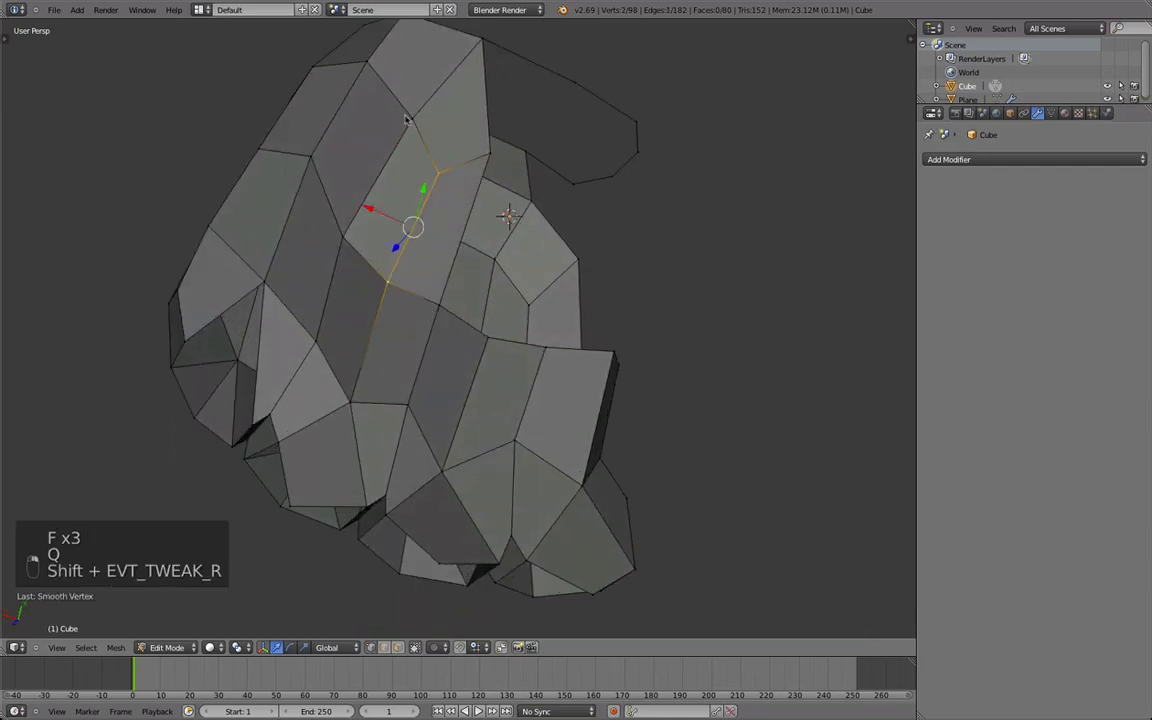
{"action": "right_click", "coordinate": [338, 236], "text": "shift"}
{"action": "key", "text": "q"}
{"action": "middle_click_drag", "start_coordinate": [386, 239], "coordinate": [345, 365]}
Move the diamond face's outer vertex and extrude a new vertex from it across the palm.
{"action": "key", "text": "a"}
{"action": "right_click", "coordinate": [408, 268]}
{"action": "key", "text": "g"}
{"action": "left_click", "coordinate": [433, 265]}
{"action": "key", "text": "e"}
{"action": "left_click", "coordinate": [445, 266]}
Undo the triangular fill and fill the faces joining the extruded vertex to the wrist loop and palm row.
{"action": "middle_click_drag", "start_coordinate": [445, 266], "coordinate": [472, 88]}
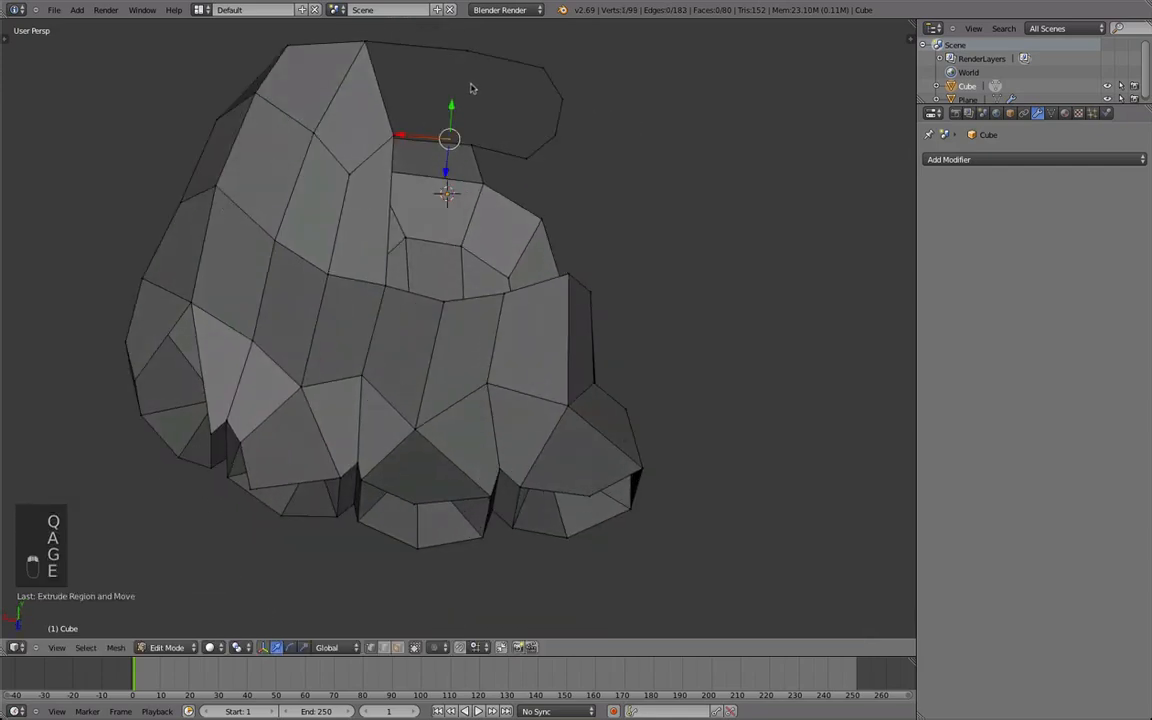
{"action": "key", "text": "super+z"}
{"action": "right_click", "coordinate": [389, 142], "text": "shift"}
{"action": "key", "text": "f"}
{"action": "right_click", "coordinate": [395, 141]}
{"action": "right_click", "coordinate": [376, 292], "text": "shift"}
{"action": "key", "text": "f"}
{"action": "middle_click_drag", "start_coordinate": [374, 294], "coordinate": [412, 317]}
{"action": "right_click", "coordinate": [340, 196], "text": "shift"}
{"action": "key", "text": "f"}
Extrude a vertex from the next palm row point toward the wrist and fill a quad with the adjacent column.
{"action": "key", "text": "a"}
{"action": "middle_click_drag", "start_coordinate": [371, 457], "coordinate": [337, 323]}
{"action": "key", "text": "e"}
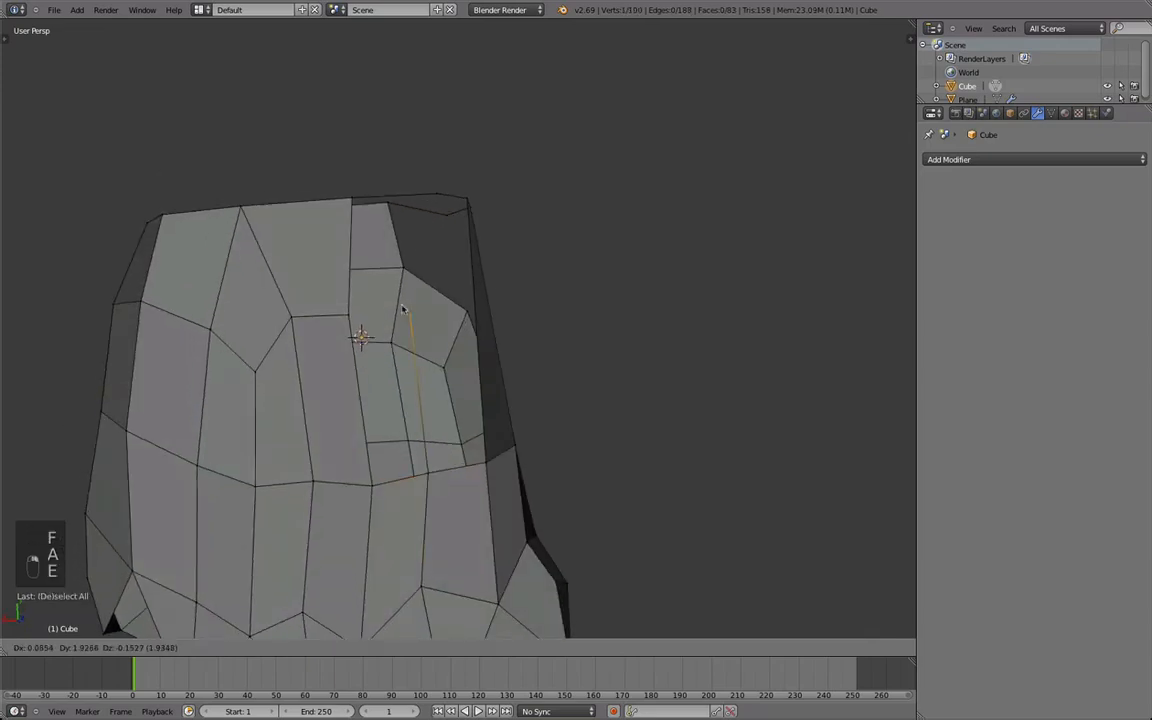
{"action": "key", "text": "f"}
{"action": "middle_click_drag", "start_coordinate": [425, 366], "coordinate": [417, 386]}
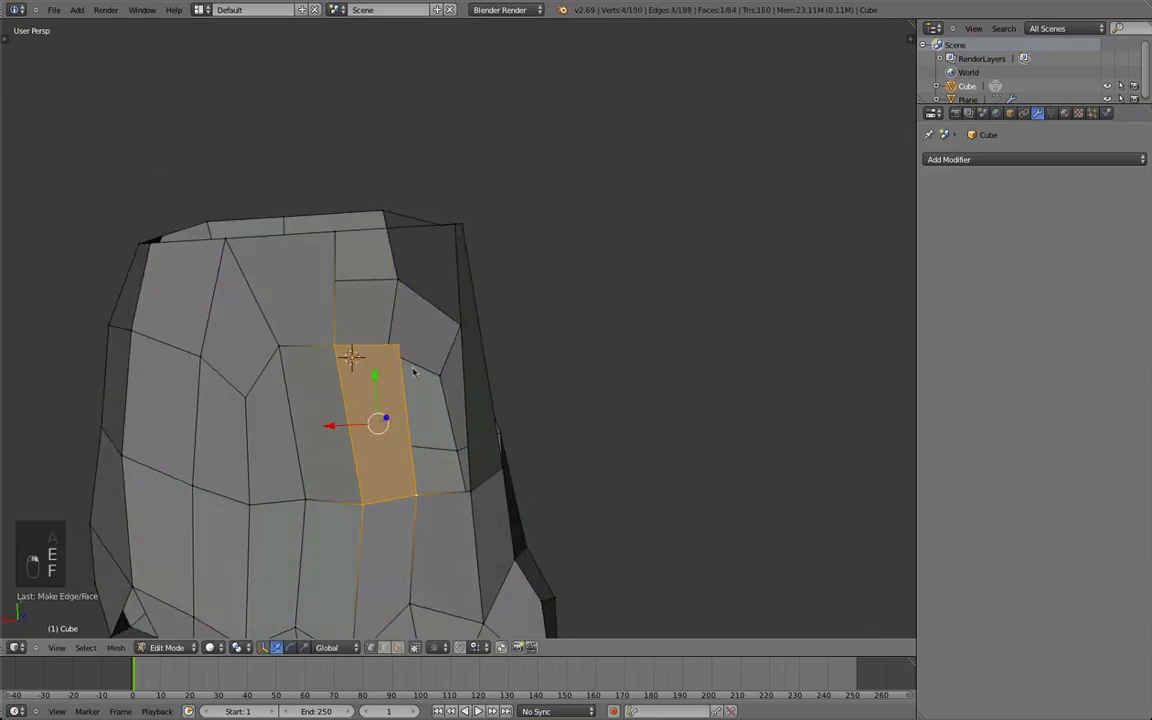
Select the new quad's upper outer vertex and move it slightly inward.
{"action": "key", "text": "a"}
{"action": "right_click", "coordinate": [399, 345]}
{"action": "middle_click_drag", "start_coordinate": [399, 320], "coordinate": [335, 351]}
{"action": "middle_click_drag", "start_coordinate": [284, 165], "coordinate": [314, 251]}
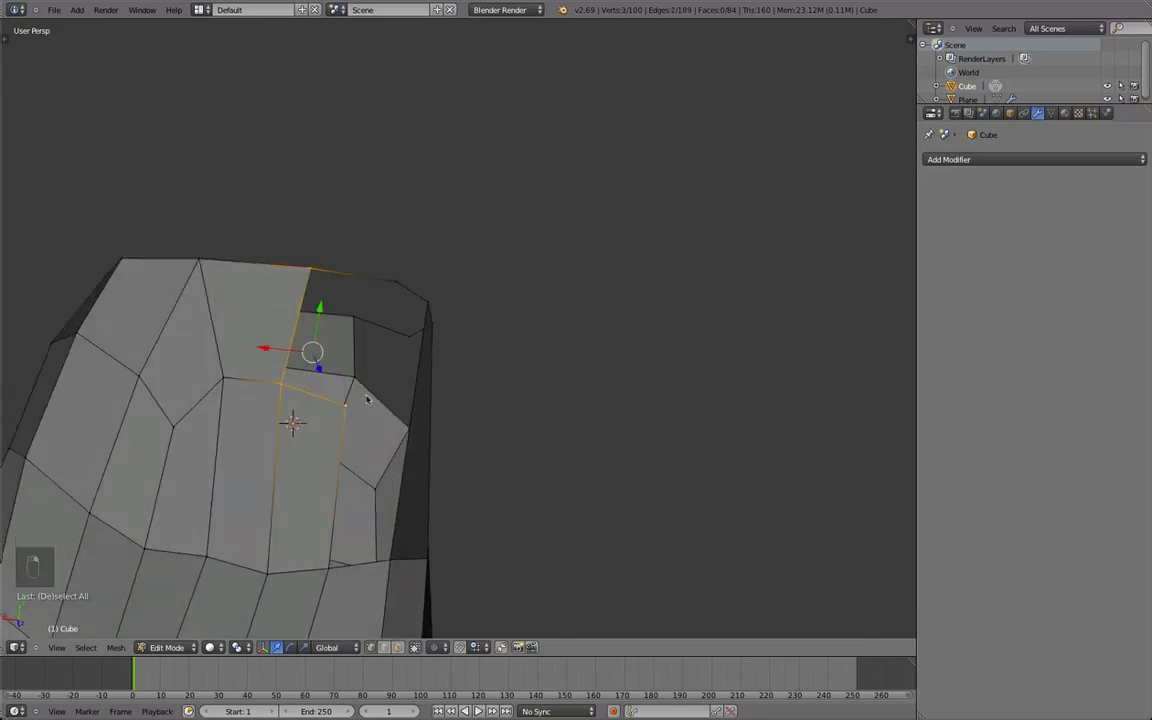
{"action": "key", "text": "g"}
{"action": "right_click", "coordinate": [323, 428]}
{"action": "key", "text": "e"}
{"action": "left_click", "coordinate": [366, 366]}
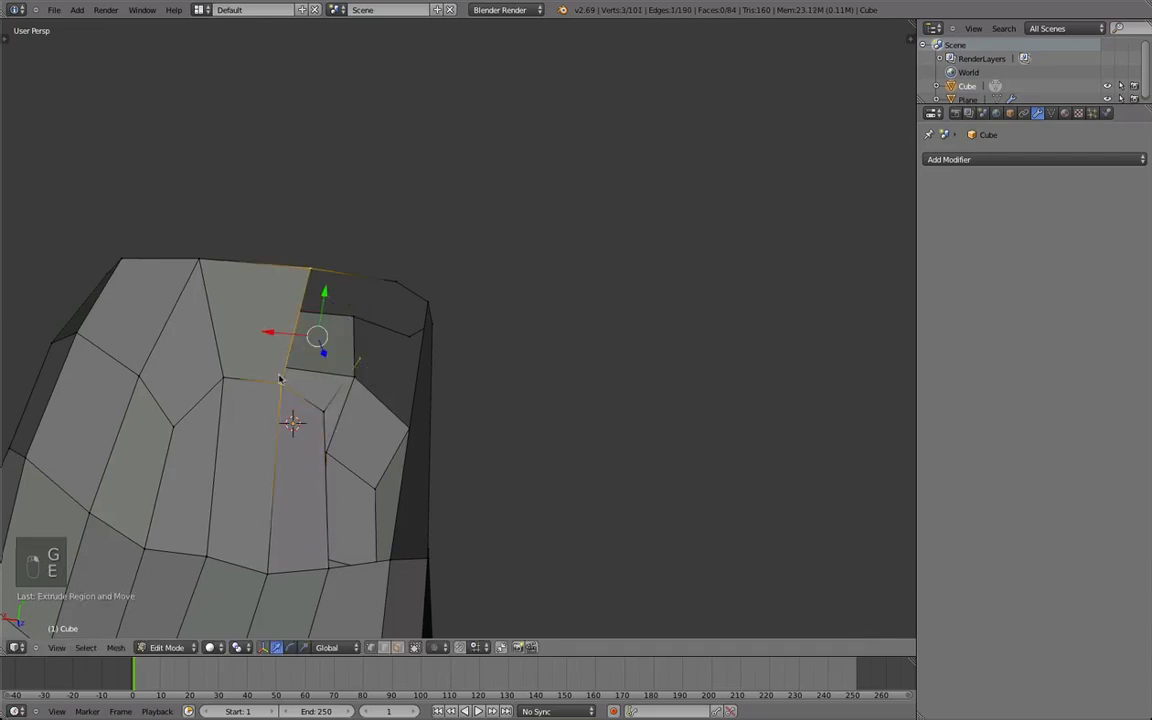
{"action": "key", "text": "f"}
{"action": "middle_click_drag", "start_coordinate": [323, 404], "coordinate": [380, 460]}
{"action": "key", "text": "super+z"}
{"action": "key", "text": "x"}
{"action": "left_click", "coordinate": [360, 471]}
Fill the face between the latest palm column and the wrist loop, and extrude a vertex toward the open side.
{"action": "right_click", "coordinate": [344, 477]}
{"action": "key", "text": "f"}
{"action": "middle_click_drag", "start_coordinate": [427, 424], "coordinate": [260, 378]}
{"action": "right_click", "coordinate": [420, 245]}
{"action": "key", "text": "e"}
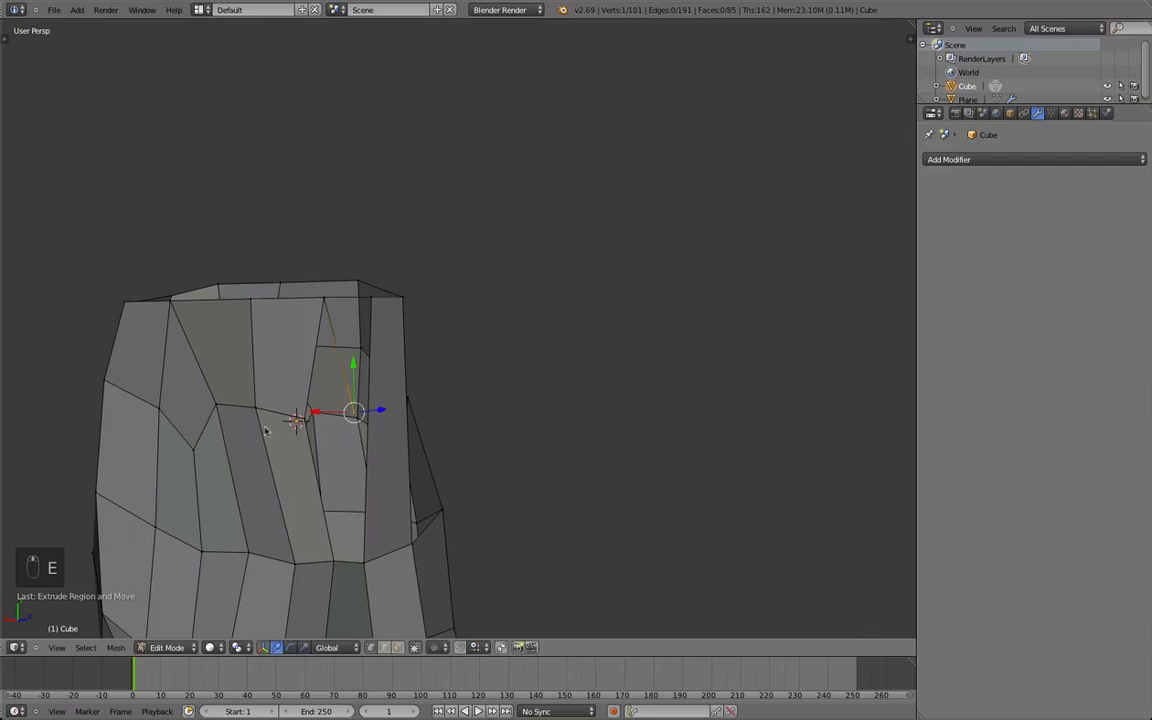
Extrude a second vertex toward the open side and fill the adjoining faces up to the wrist loop.
{"action": "middle_click_drag", "start_coordinate": [307, 440], "coordinate": [390, 435]}
{"action": "key", "text": "e"}
{"action": "right_click_drag", "start_coordinate": [417, 364], "coordinate": [443, 241], "text": "shift"}
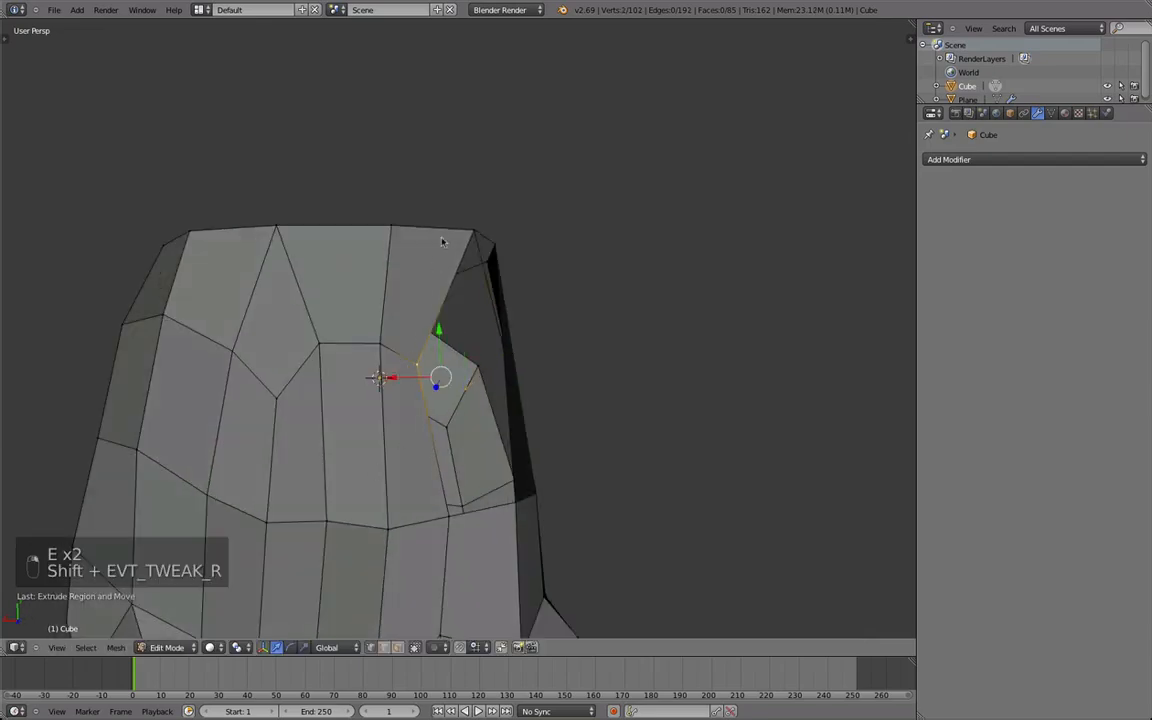
{"action": "middle_click_drag", "start_coordinate": [485, 275], "coordinate": [481, 347]}
{"action": "key", "text": "f"}
{"action": "right_click", "coordinate": [382, 367]}
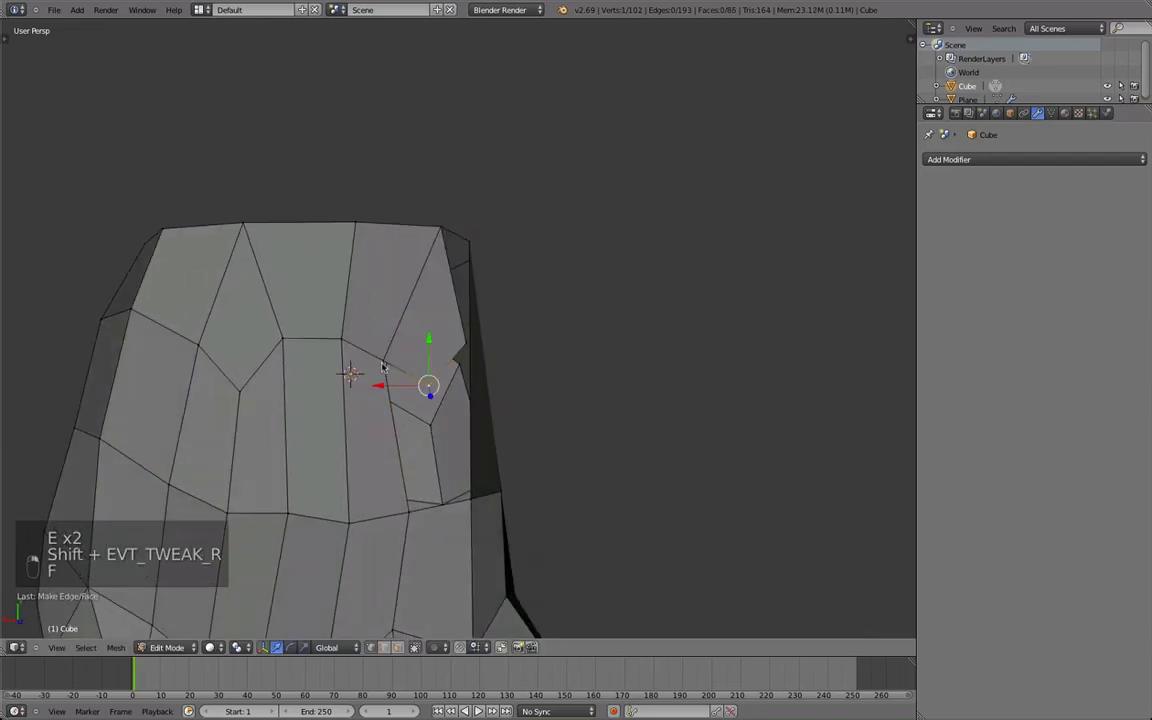
{"action": "middle_click_drag", "start_coordinate": [406, 462], "coordinate": [316, 337]}
{"action": "key", "text": "a"}
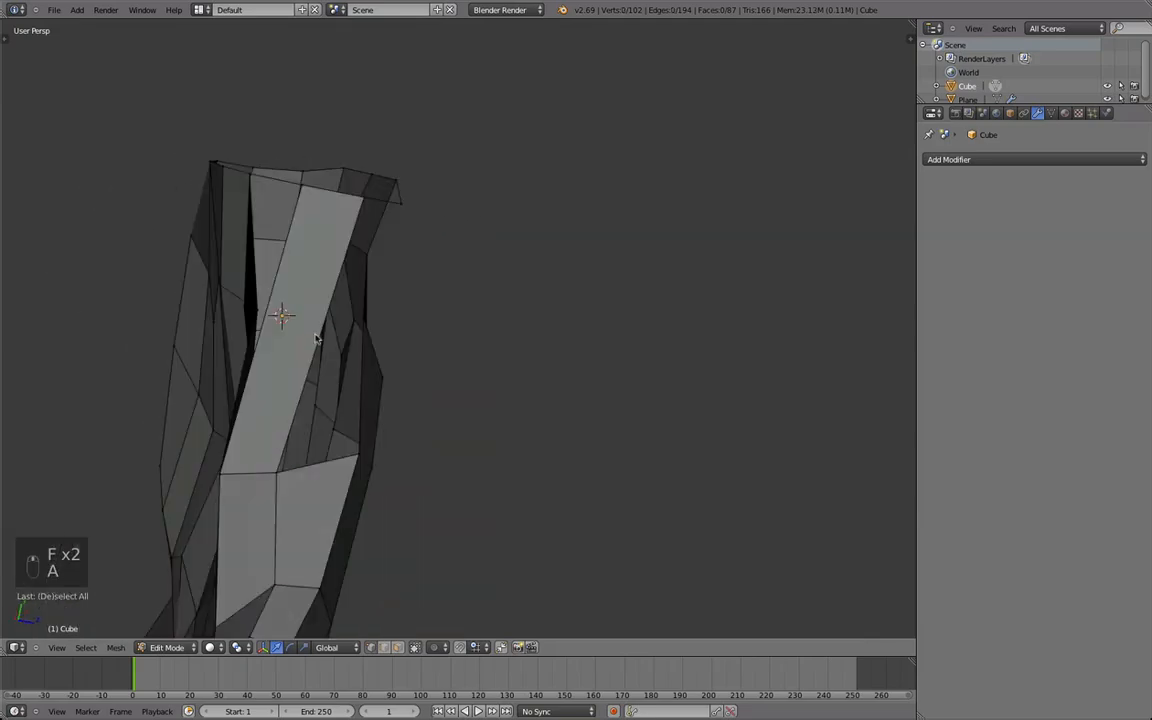
Delete the long side face running from the wrist loop down to the palm row.
{"action": "key", "text": "ctrl+r"}
{"action": "left_click", "coordinate": [335, 295]}
{"action": "middle_click_drag", "start_coordinate": [335, 295], "coordinate": [486, 303]}
{"action": "key", "text": "x"}
{"action": "left_click", "coordinate": [271, 313]}
{"action": "middle_click_drag", "start_coordinate": [271, 313], "coordinate": [614, 489]}
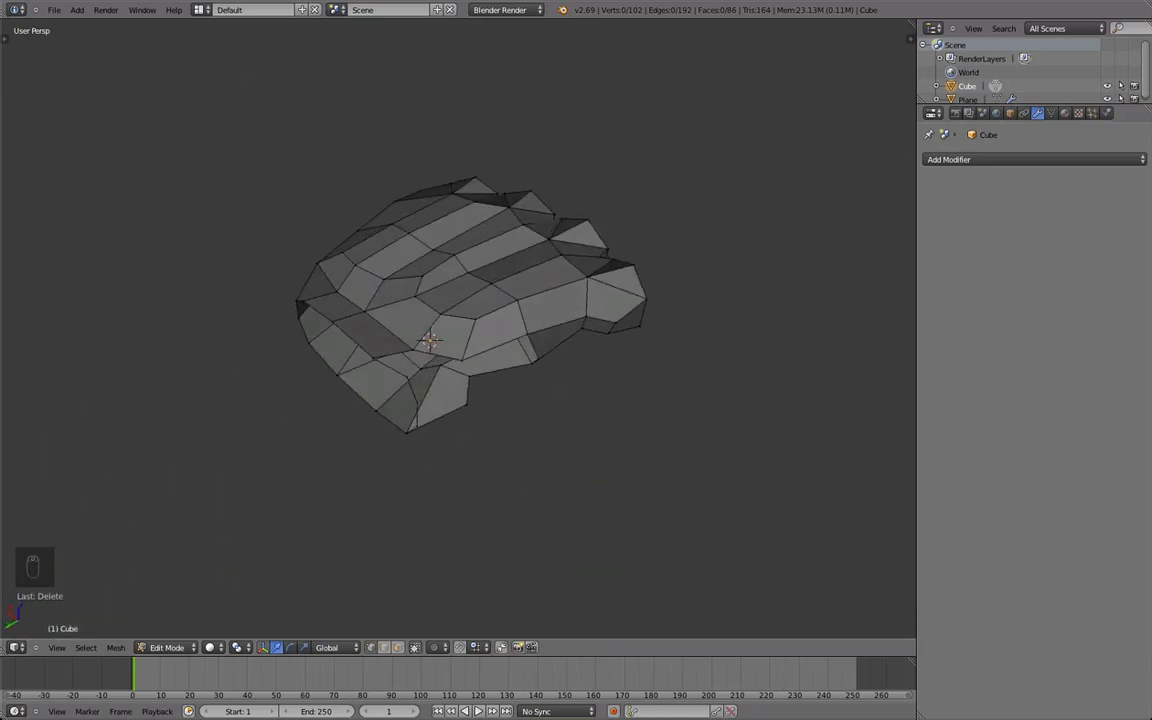
Reposition two border vertices on the back of the hand along the open side.
{"action": "middle_click_drag", "start_coordinate": [695, 412], "coordinate": [446, 502]}
{"action": "middle_click_drag", "start_coordinate": [485, 462], "coordinate": [455, 358]}
{"action": "right_click", "coordinate": [453, 356]}
{"action": "key", "text": "g"}
{"action": "left_click", "coordinate": [478, 362]}
{"action": "right_click", "coordinate": [440, 432]}
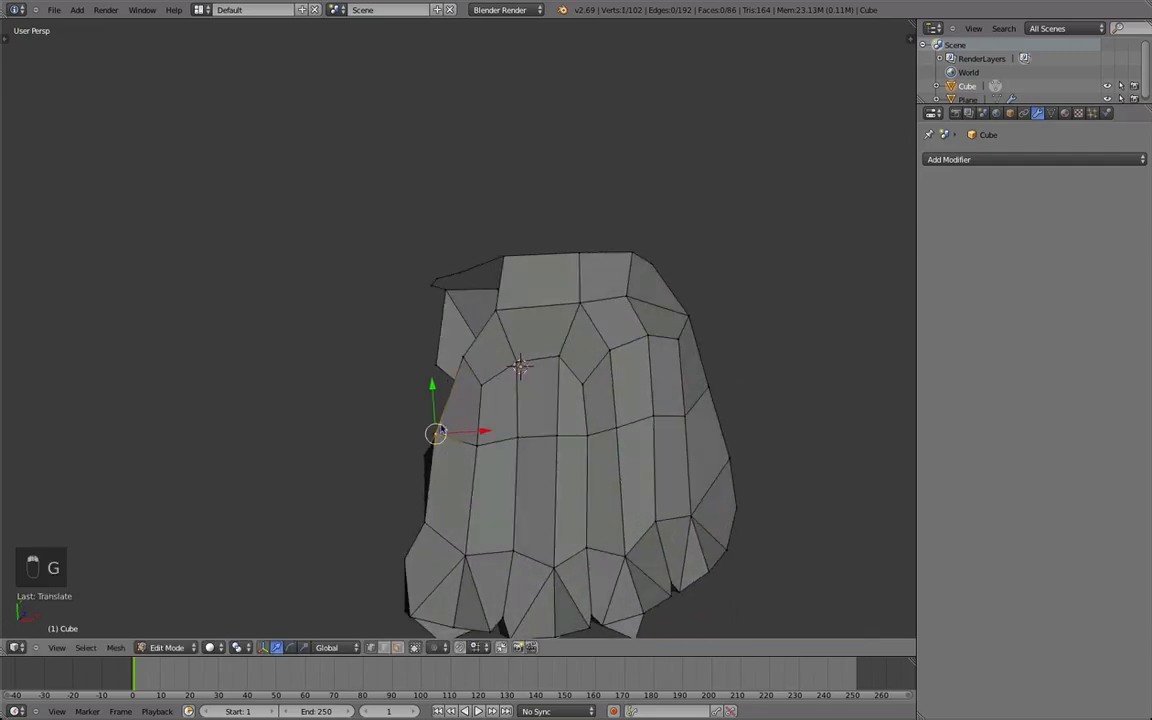
{"action": "key", "text": "g"}
{"action": "left_click", "coordinate": [432, 414]}
{"action": "middle_click_drag", "start_coordinate": [474, 367], "coordinate": [445, 431]}
Extrude vertices from the back's side border to outline the open side, connecting the outline to the upper border.
{"action": "right_click", "coordinate": [424, 425]}
{"action": "key", "text": "e"}
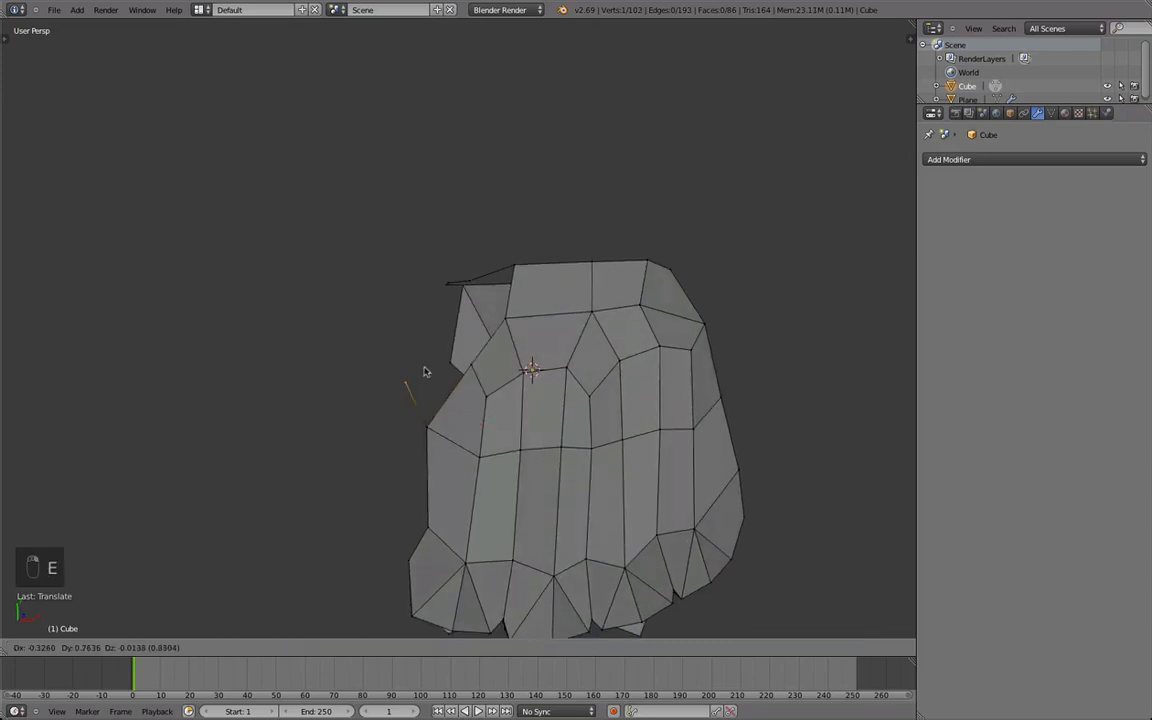
{"action": "left_click", "coordinate": [434, 341]}
{"action": "key", "text": "e"}
{"action": "left_click", "coordinate": [438, 266]}
{"action": "key", "text": "e"}
{"action": "left_click", "coordinate": [514, 291]}
{"action": "key", "text": "e"}
{"action": "left_click", "coordinate": [441, 338]}
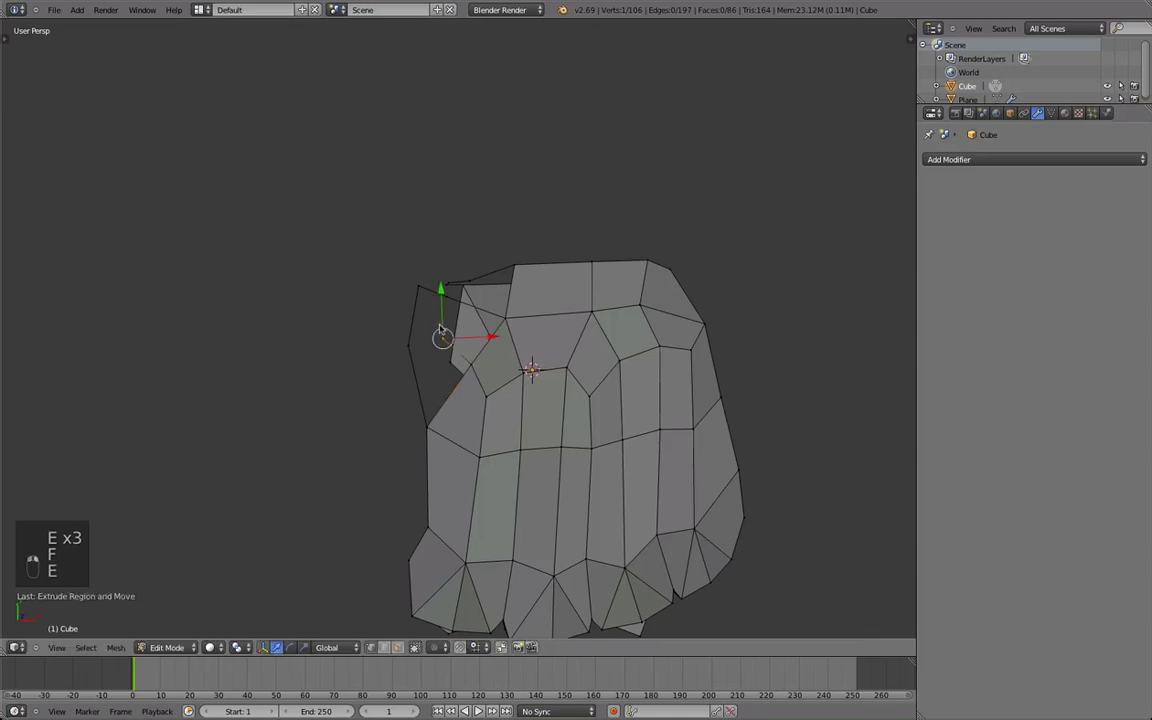
Fill three faces inside the new outline beside the back of the hand and clear the selection.
{"action": "right_click", "coordinate": [445, 297]}
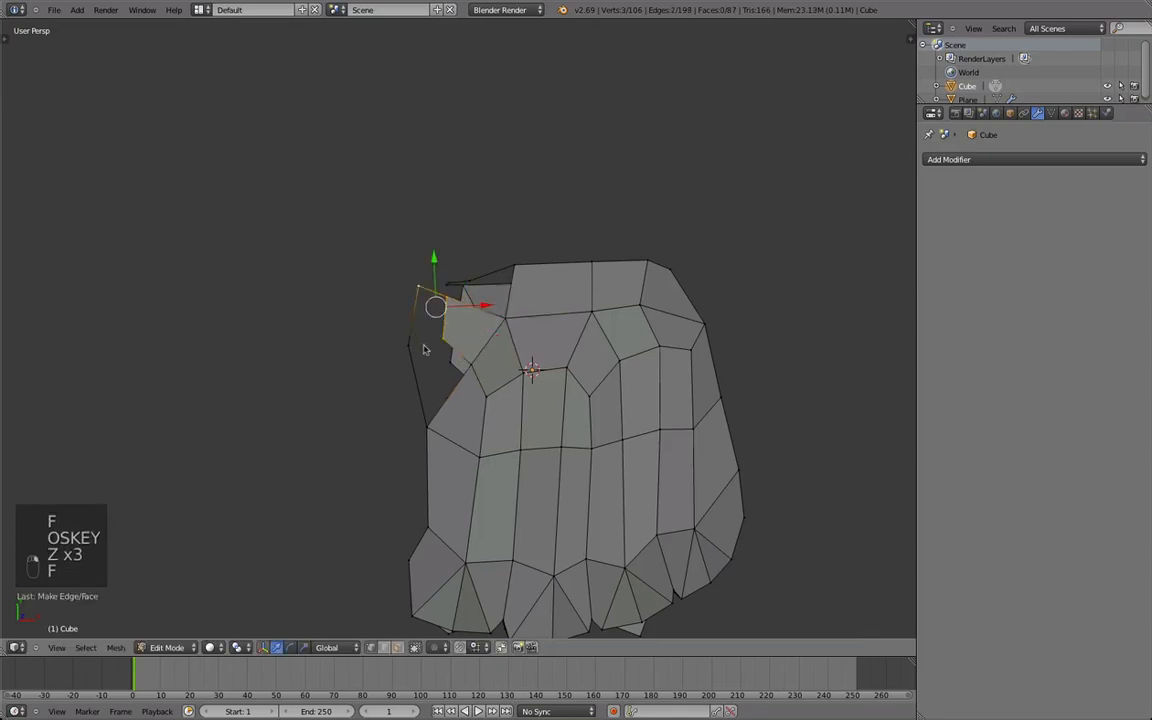
{"action": "middle_click_drag", "start_coordinate": [473, 422], "coordinate": [425, 510]}
{"action": "key", "text": "a"}
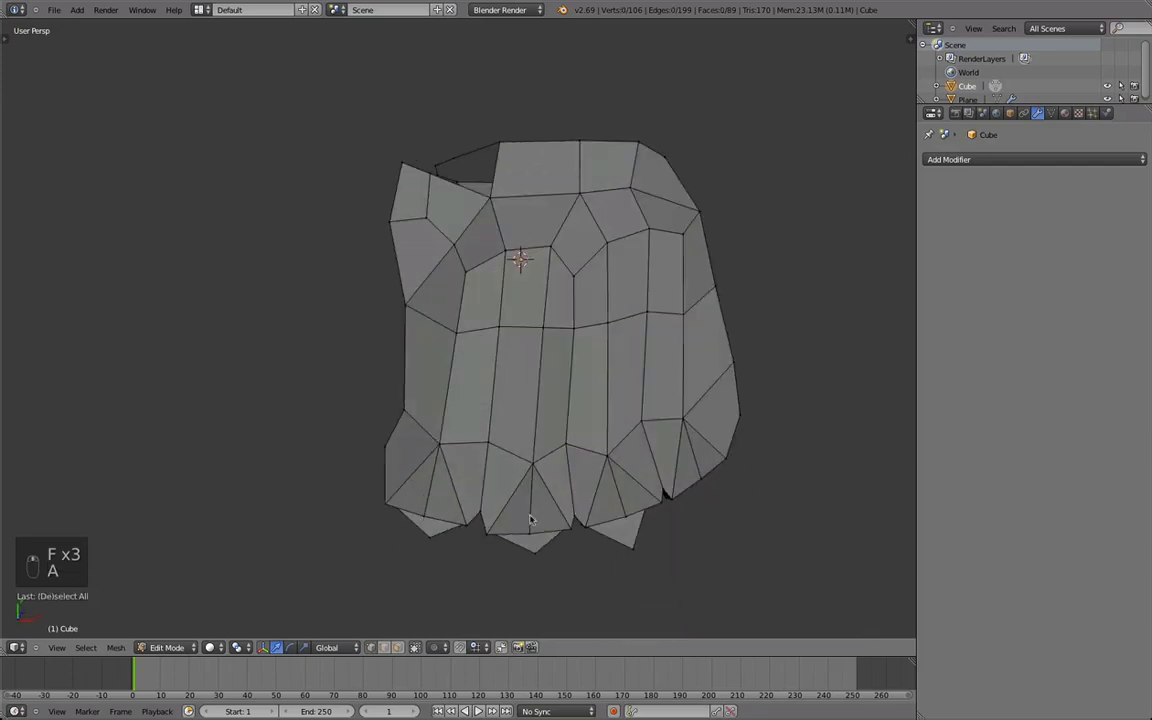
{"action": "middle_click_drag", "start_coordinate": [367, 485], "coordinate": [489, 399]}
{"action": "scroll", "coordinate": [452, 428], "scroll_direction": "up", "scroll_amount": 3}
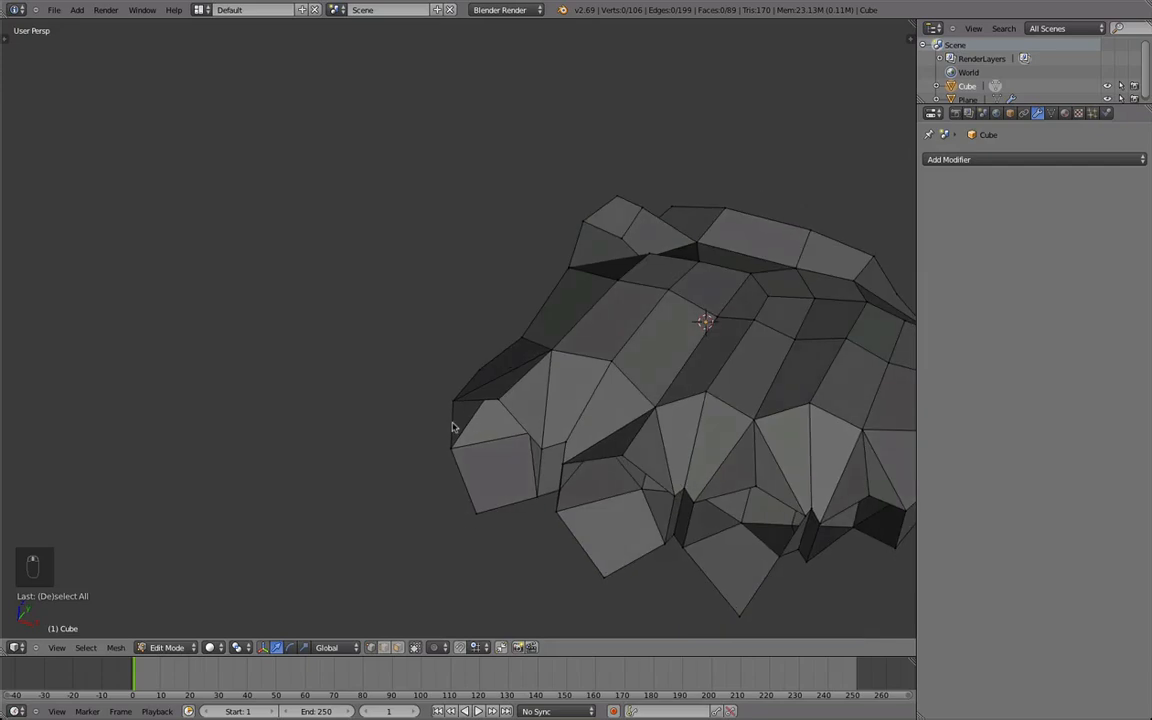
Move and rotate the three free outline vertices at the wrist end of the hand's open side.
{"action": "middle_click_drag", "start_coordinate": [558, 459], "coordinate": [370, 451]}
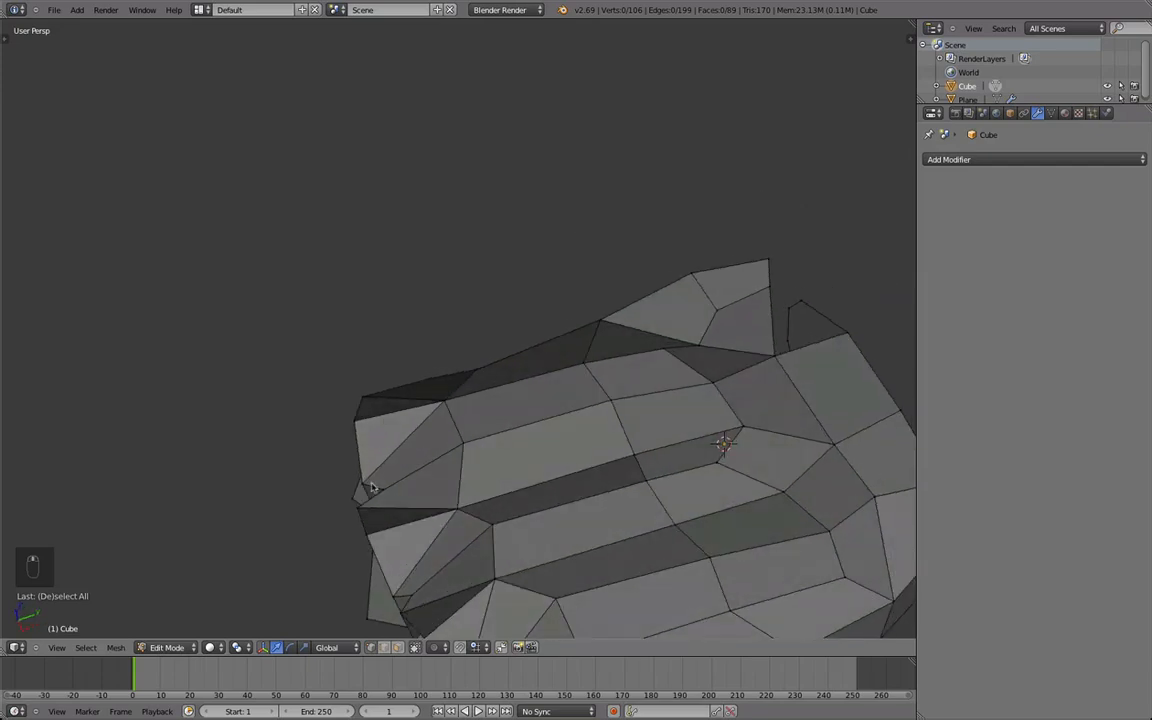
{"action": "scroll", "coordinate": [328, 418], "scroll_direction": "down", "scroll_amount": 2}
{"action": "middle_click_drag", "start_coordinate": [328, 418], "coordinate": [440, 460]}
{"action": "key", "text": "Tab"}
{"action": "key", "text": "Tab"}
{"action": "key", "text": "g"}
{"action": "right_click", "coordinate": [434, 440]}
{"action": "key", "text": "g"}
{"action": "left_click", "coordinate": [427, 402]}
{"action": "key", "text": "r"}
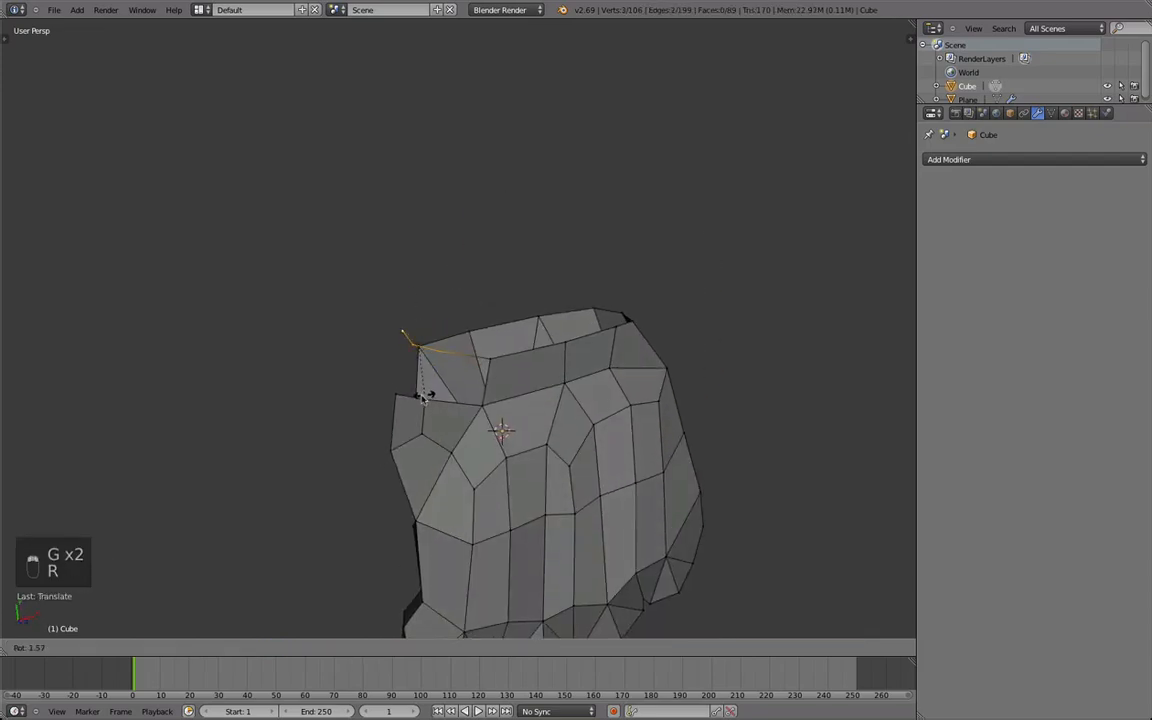
{"action": "left_click", "coordinate": [405, 362]}
Reposition a border vertex on the open side, along the hand's edge near the first finger.
{"action": "key", "text": "Tab"}
{"action": "scroll", "coordinate": [568, 504], "scroll_direction": "down", "scroll_amount": 3}
{"action": "middle_click_drag", "start_coordinate": [568, 504], "coordinate": [545, 352]}
{"action": "middle_click_drag", "start_coordinate": [644, 361], "coordinate": [500, 343]}
{"action": "key", "text": "Tab"}
{"action": "scroll", "coordinate": [582, 430], "scroll_direction": "up", "scroll_amount": 3}
{"action": "scroll", "coordinate": [572, 370], "scroll_direction": "up", "scroll_amount": 1}
{"action": "scroll", "coordinate": [570, 370], "scroll_direction": "down", "scroll_amount": 1}
{"action": "scroll", "coordinate": [485, 330], "scroll_direction": "up", "scroll_amount": 1}
{"action": "right_click", "coordinate": [468, 290]}
{"action": "key", "text": "g"}
{"action": "left_click", "coordinate": [456, 307]}
{"action": "middle_click_drag", "start_coordinate": [424, 337], "coordinate": [483, 317]}
{"action": "key", "text": "g"}
{"action": "left_click", "coordinate": [477, 468]}
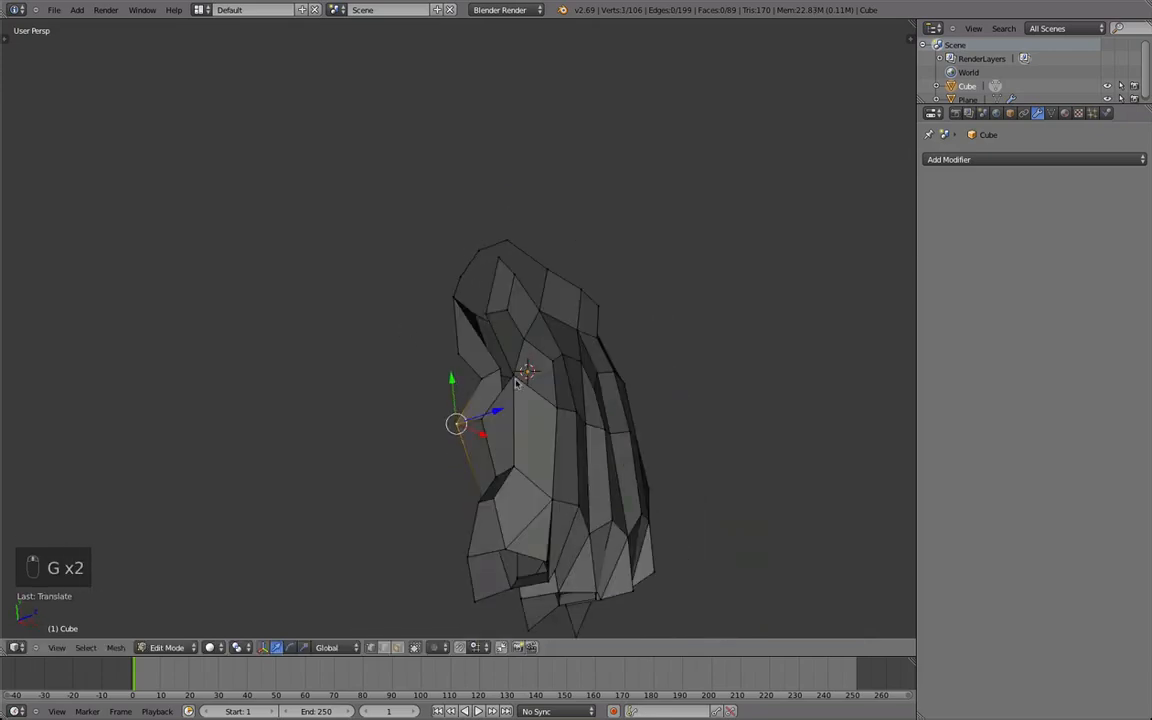
Adjust the border vertices between the first finger and the wrist to even out the thumb opening.
{"action": "middle_click_drag", "start_coordinate": [465, 379], "coordinate": [558, 336]}
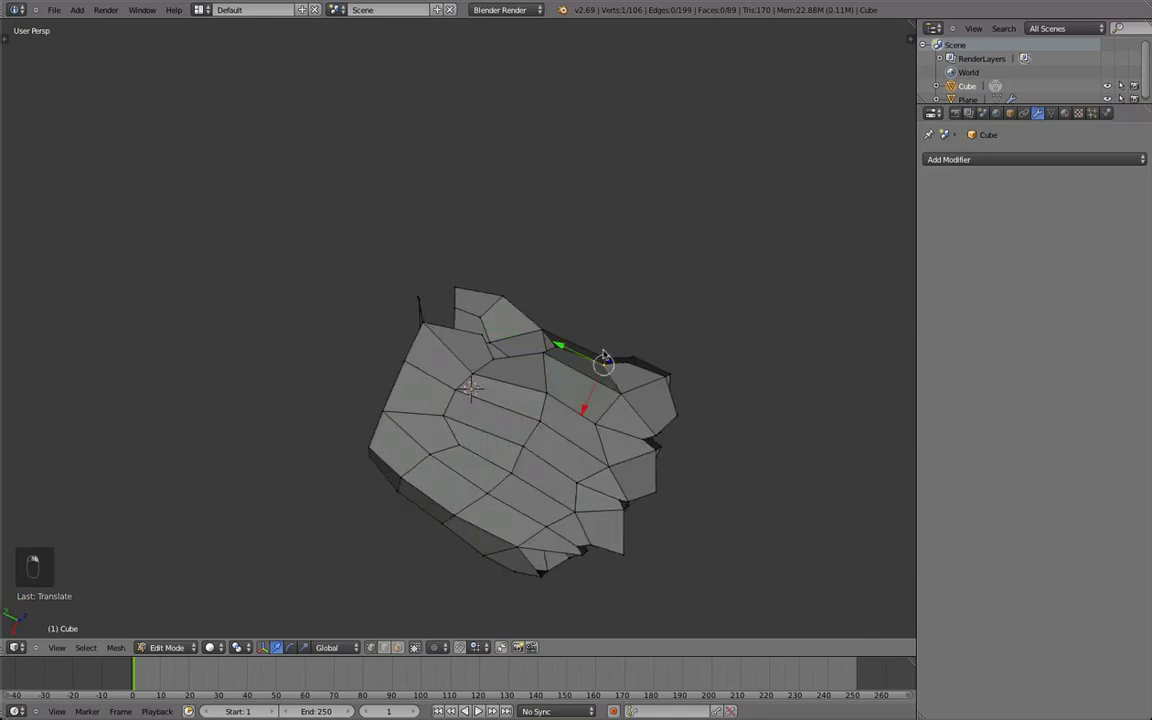
{"action": "right_click", "coordinate": [603, 355], "text": "shift"}
{"action": "key", "text": "g"}
{"action": "left_click", "coordinate": [608, 338]}
{"action": "key", "text": "g"}
{"action": "left_click", "coordinate": [556, 331]}
{"action": "middle_click_drag", "start_coordinate": [556, 331], "coordinate": [523, 392]}
{"action": "key", "text": "a"}
{"action": "key", "text": "g"}
{"action": "left_click", "coordinate": [489, 437]}
{"action": "middle_click_drag", "start_coordinate": [489, 437], "coordinate": [433, 478]}
{"action": "middle_click_drag", "start_coordinate": [465, 409], "coordinate": [510, 370]}
{"action": "right_click", "coordinate": [504, 371]}
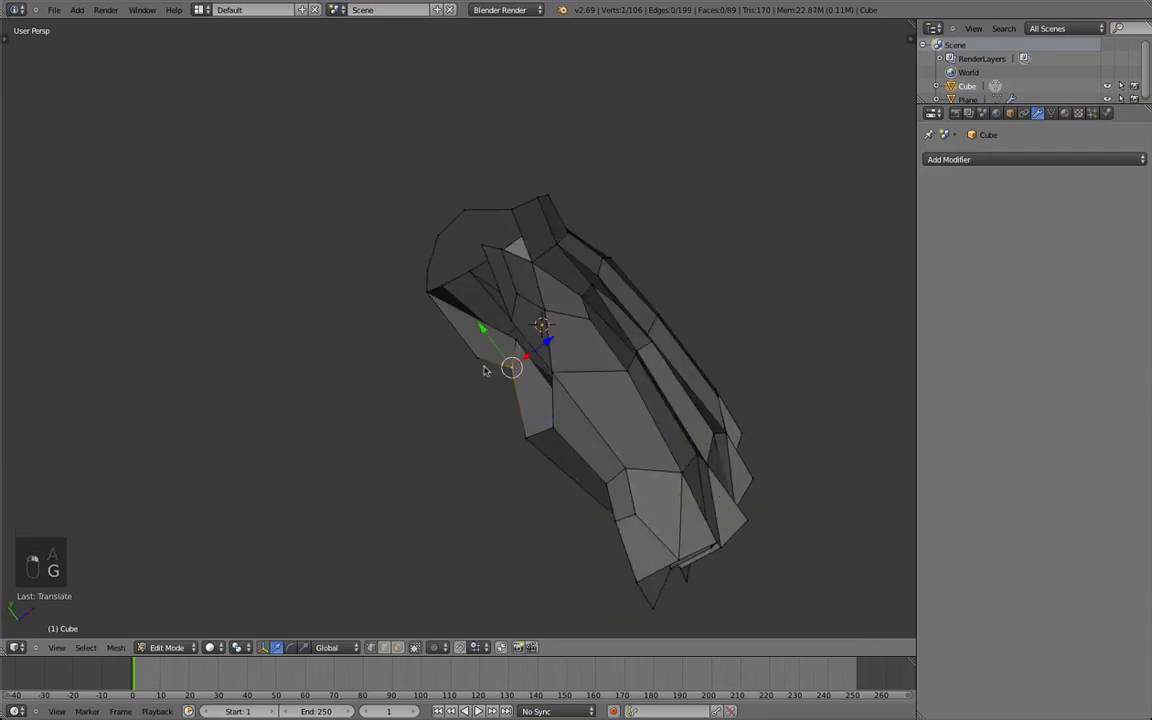
{"action": "key", "text": "g"}
{"action": "left_click", "coordinate": [473, 386]}
Extrude two vertices outward from the open side's border and connect the chain back with an edge to outline the thumb loop.
{"action": "right_click", "coordinate": [514, 430]}
{"action": "right_click", "coordinate": [507, 365], "text": "shift"}
{"action": "middle_click_drag", "start_coordinate": [514, 428], "coordinate": [500, 385]}
{"action": "key", "text": "e"}
{"action": "left_click", "coordinate": [401, 368]}
{"action": "key", "text": "e"}
{"action": "left_click", "coordinate": [400, 306]}
{"action": "middle_click_drag", "start_coordinate": [398, 310], "coordinate": [581, 375]}
{"action": "right_click", "coordinate": [497, 355], "text": "shift"}
{"action": "key", "text": "f"}
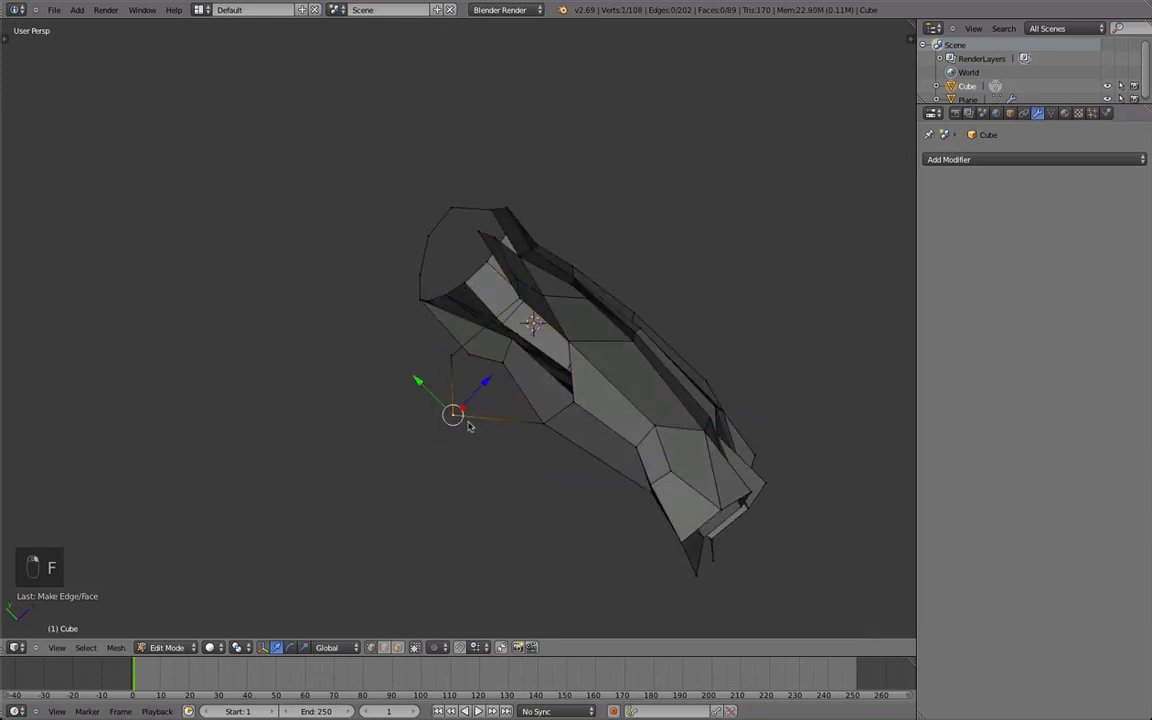
Box-select the thumb loop and its surrounding vertices, smooth them, then move and rotate the selection.
{"action": "middle_click_drag", "start_coordinate": [502, 415], "coordinate": [468, 427]}
{"action": "key", "text": "b"}
{"action": "middle_click_drag", "start_coordinate": [457, 477], "coordinate": [394, 487]}
{"action": "key", "text": "a"}
{"action": "key", "text": "b"}
{"action": "left_click_drag", "start_coordinate": [558, 478], "coordinate": [402, 380]}
{"action": "key", "text": "z"}
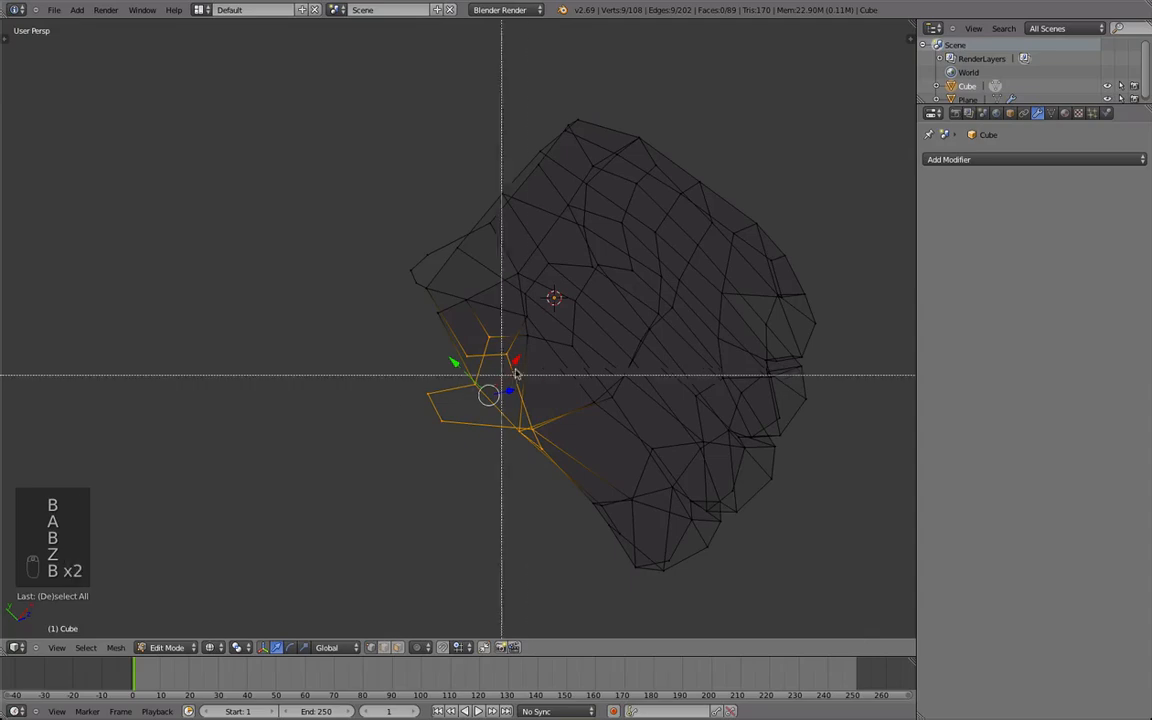
{"action": "key", "text": "z"}
{"action": "middle_click_drag", "start_coordinate": [420, 335], "coordinate": [551, 243]}
{"action": "key", "text": "q"}
{"action": "key", "text": "g"}
{"action": "left_click", "coordinate": [441, 463]}
{"action": "key", "text": "r"}
{"action": "left_click", "coordinate": [562, 460]}
{"action": "key", "text": "g"}
{"action": "right_click", "coordinate": [402, 436]}
Fill a face between the back of the hand and the vertices at the base of the thumb.
{"action": "key", "text": "z"}
{"action": "key", "text": "z"}
{"action": "key", "text": "z"}
{"action": "key", "text": "z"}
{"action": "middle_click_drag", "start_coordinate": [501, 363], "coordinate": [427, 387]}
{"action": "right_click", "coordinate": [418, 386]}
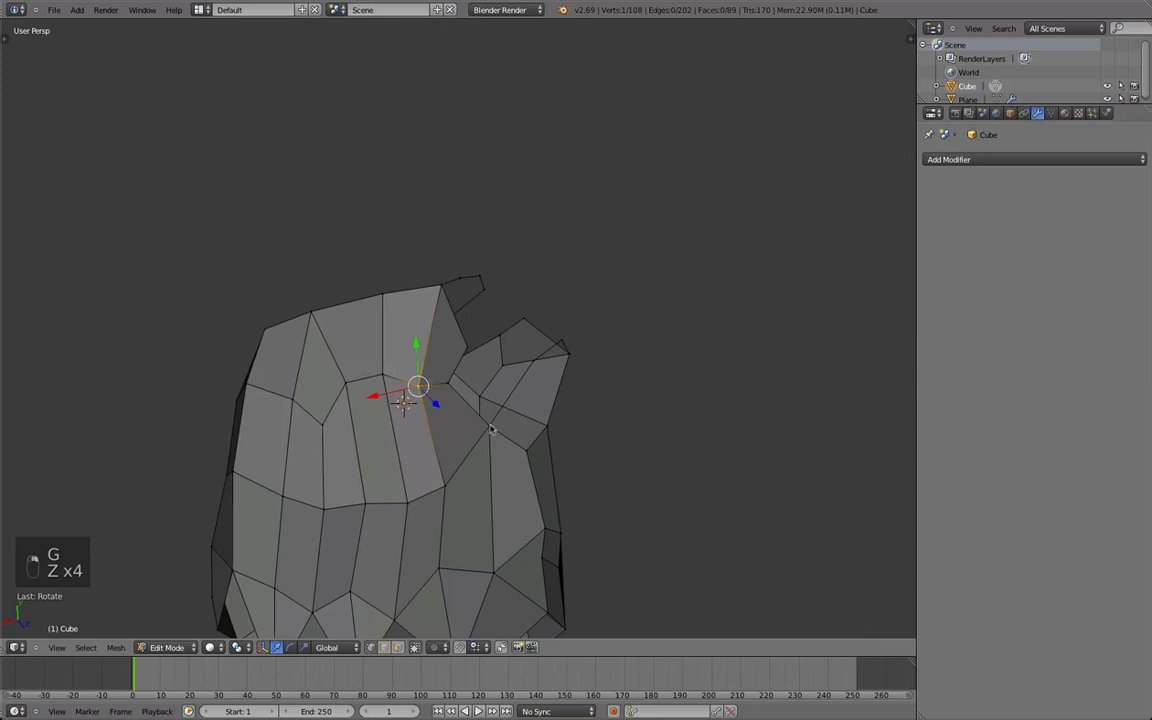
{"action": "right_click", "coordinate": [465, 401], "text": "shift"}
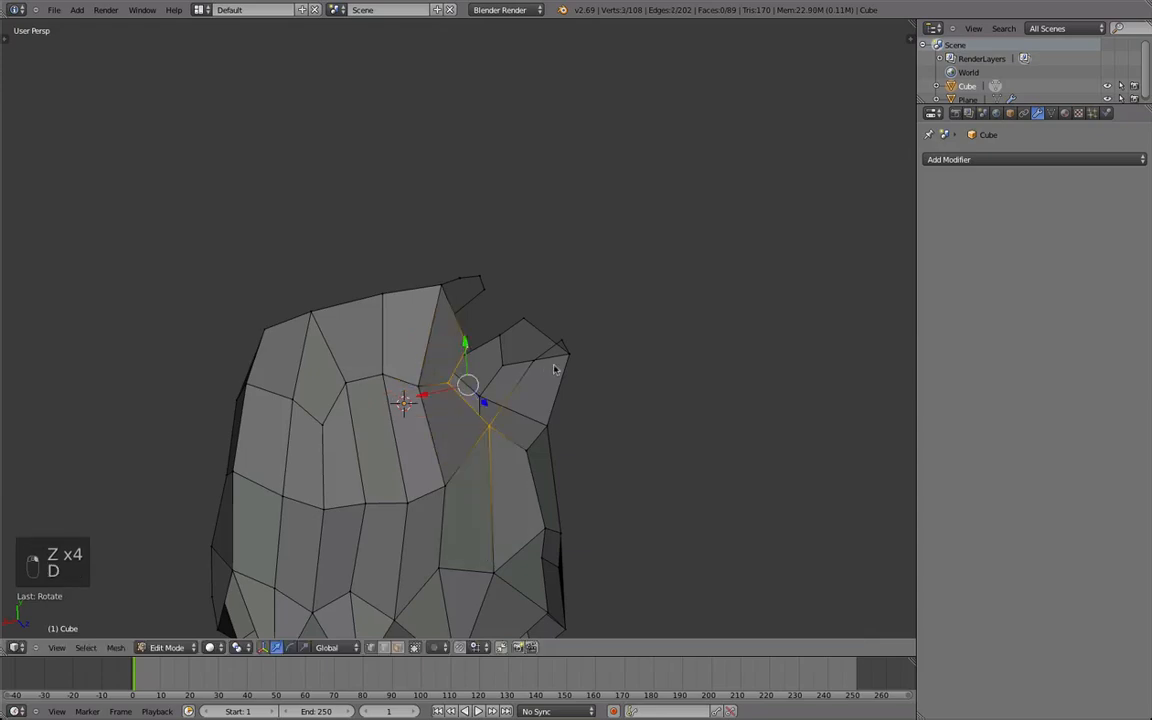
{"action": "key", "text": "f"}
Extrude a new vertex across the remaining gap between the thumb loop and the palm.
{"action": "key", "text": "z"}
{"action": "middle_click_drag", "start_coordinate": [508, 370], "coordinate": [435, 473]}
{"action": "key", "text": "z"}
{"action": "key", "text": "z"}
{"action": "key", "text": "z"}
{"action": "key", "text": "z"}
{"action": "scroll", "coordinate": [489, 437], "scroll_direction": "down", "scroll_amount": 2}
{"action": "middle_click_drag", "start_coordinate": [489, 437], "coordinate": [512, 425]}
{"action": "key", "text": "z"}
{"action": "key", "text": "a"}
{"action": "middle_click_drag", "start_coordinate": [468, 367], "coordinate": [520, 430]}
{"action": "key", "text": "e"}
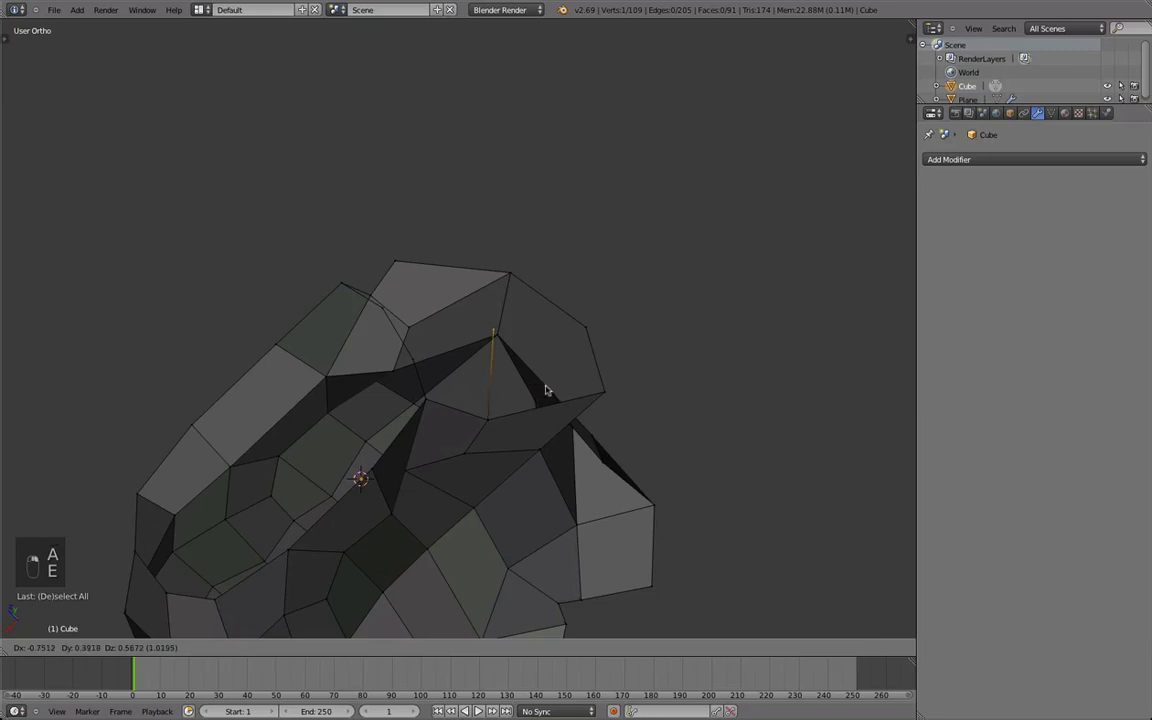
{"action": "left_click", "coordinate": [543, 385]}
Fill two faces around the extruded vertex on the inner side of the thumb base.
{"action": "middle_click_drag", "start_coordinate": [543, 385], "coordinate": [419, 438]}
{"action": "middle_click_drag", "start_coordinate": [433, 376], "coordinate": [499, 321]}
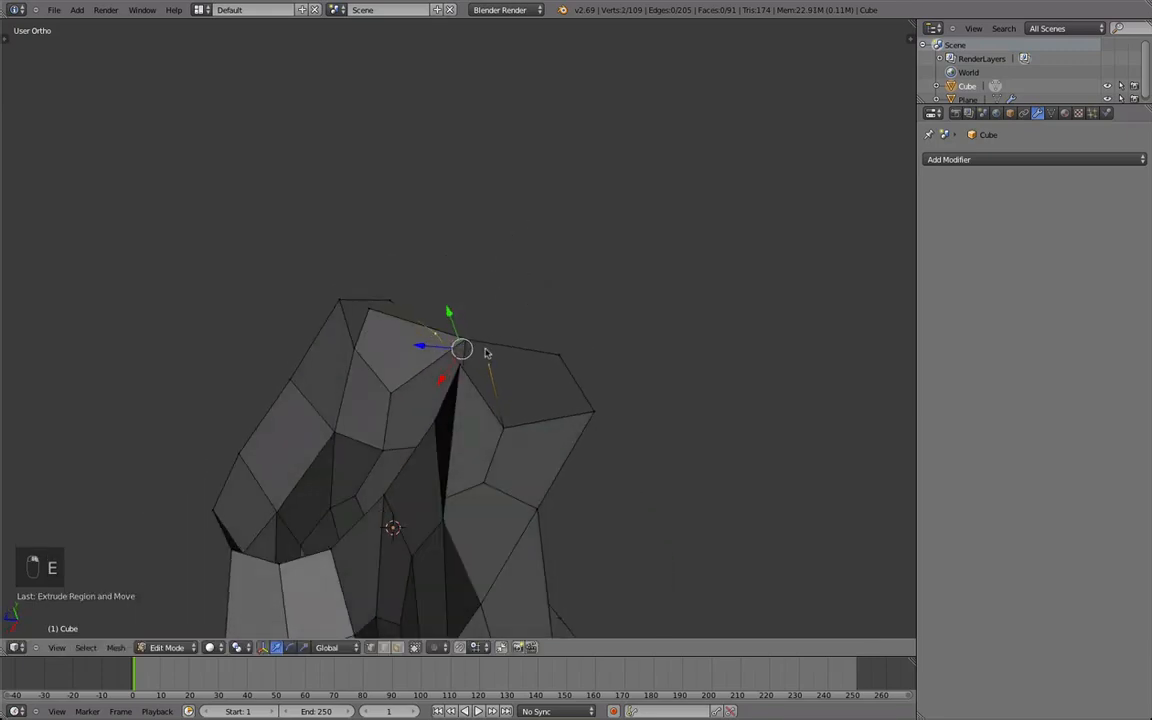
{"action": "key", "text": "f"}
{"action": "middle_click_drag", "start_coordinate": [512, 425], "coordinate": [534, 429]}
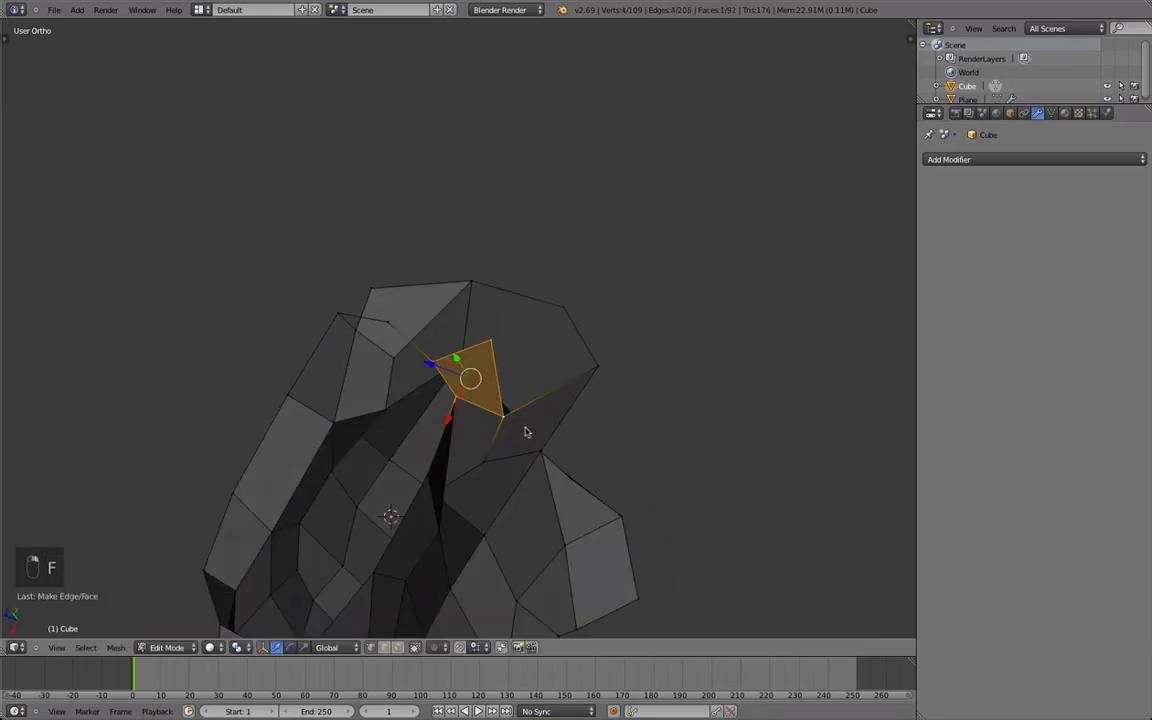
{"action": "key", "text": "f"}
{"action": "middle_click_drag", "start_coordinate": [627, 358], "coordinate": [512, 417]}
{"action": "right_click", "coordinate": [605, 327], "text": "shift"}
{"action": "key", "text": "f"}
Smooth the shared vertex of the new faces and reposition the neighbouring vertex above it.
{"action": "right_click", "coordinate": [516, 420]}
{"action": "key", "text": "q"}
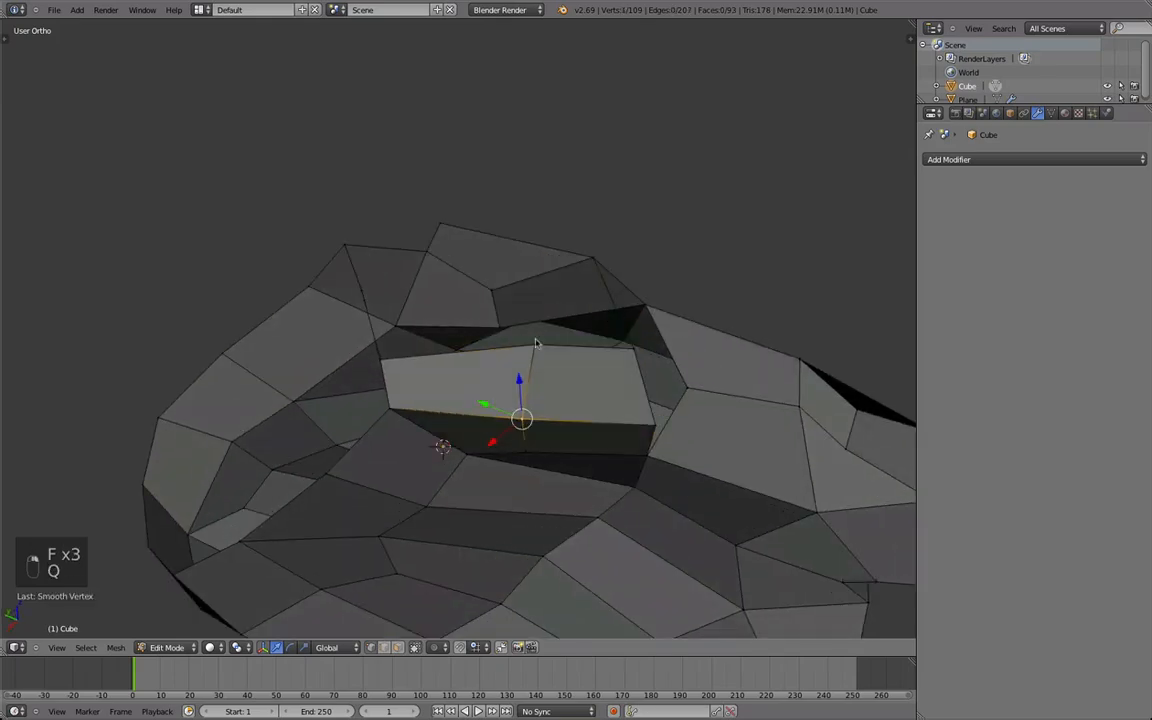
{"action": "right_click", "coordinate": [537, 344]}
{"action": "key", "text": "g"}
{"action": "left_click", "coordinate": [507, 359]}
{"action": "middle_click_drag", "start_coordinate": [507, 361], "coordinate": [495, 472]}
{"action": "key", "text": "g"}
{"action": "left_click", "coordinate": [484, 443]}
Move the border vertex between the wrist corner and the thumb base to round the hand's side.
{"action": "key", "text": "z"}
{"action": "middle_click_drag", "start_coordinate": [483, 365], "coordinate": [591, 472]}
{"action": "key", "text": "z"}
{"action": "middle_click_drag", "start_coordinate": [360, 350], "coordinate": [383, 419]}
{"action": "key", "text": "g"}
{"action": "left_click", "coordinate": [458, 401]}
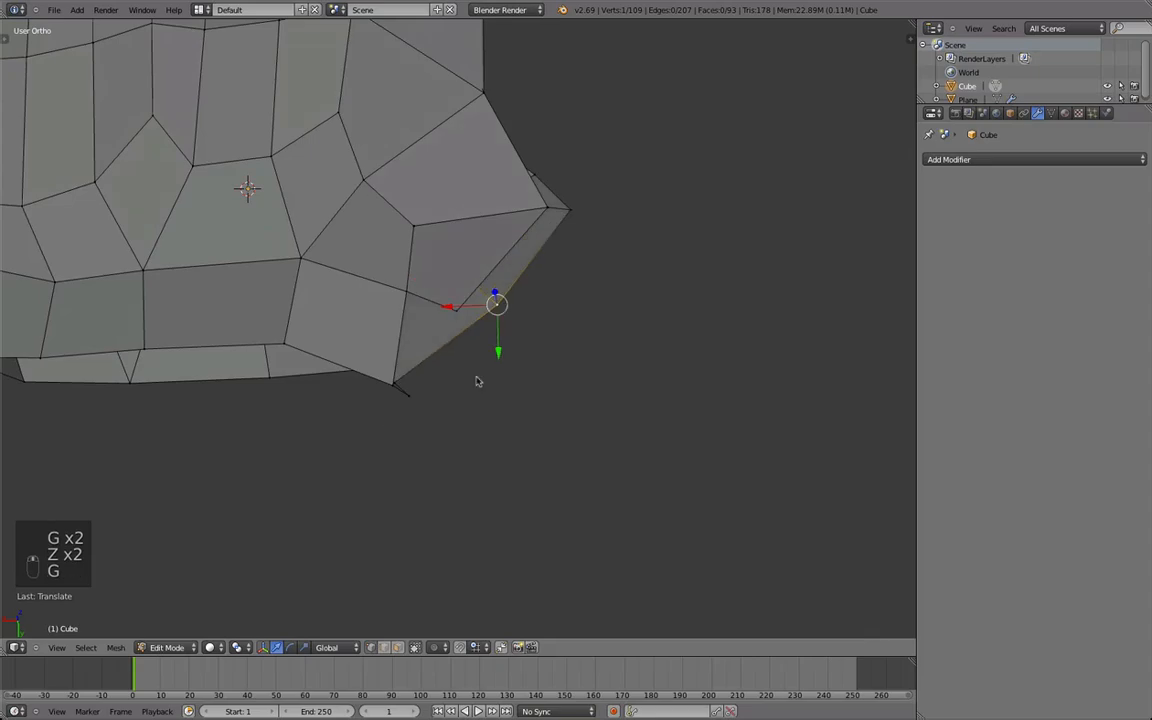
Fill the remaining faces between the thumb base and the wrist, repositioning one border vertex along the gap.
{"action": "middle_click_drag", "start_coordinate": [458, 401], "coordinate": [380, 392]}
{"action": "key", "text": "f"}
{"action": "middle_click_drag", "start_coordinate": [538, 347], "coordinate": [446, 256]}
{"action": "middle_click_drag", "start_coordinate": [388, 368], "coordinate": [440, 412]}
{"action": "right_click", "coordinate": [382, 271]}
{"action": "key", "text": "g"}
{"action": "left_click", "coordinate": [446, 280]}
{"action": "middle_click_drag", "start_coordinate": [462, 289], "coordinate": [498, 331]}
{"action": "key", "text": "f"}
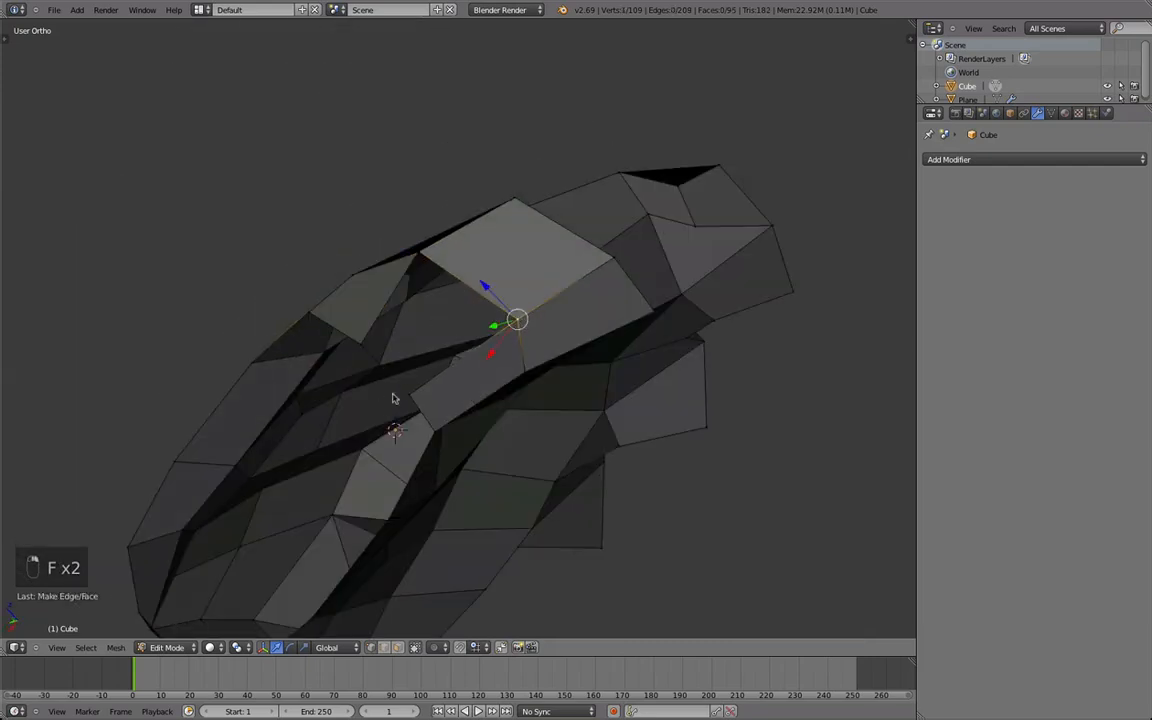
{"action": "key", "text": "f"}
Smooth the closed thumb-base area and reposition a vertex beside the wrist.
{"action": "key", "text": "Tab"}
{"action": "middle_click_drag", "start_coordinate": [424, 240], "coordinate": [414, 316]}
{"action": "key", "text": "Tab"}
{"action": "key", "text": "a"}
{"action": "key", "text": "a"}
{"action": "key", "text": "a"}
{"action": "key", "text": "b"}
{"action": "key", "text": "q"}
{"action": "key", "text": "g"}
{"action": "left_click", "coordinate": [418, 217]}
Move the vertex on the back of the hand just above the thumb base to even out its faces.
{"action": "key", "text": "Tab"}
{"action": "scroll", "coordinate": [476, 357], "scroll_direction": "down", "scroll_amount": 2}
{"action": "middle_click_drag", "start_coordinate": [476, 357], "coordinate": [509, 485]}
{"action": "scroll", "coordinate": [509, 485], "scroll_direction": "down", "scroll_amount": 2}
{"action": "scroll", "coordinate": [509, 485], "scroll_direction": "up", "scroll_amount": 6}
{"action": "key", "text": "Tab"}
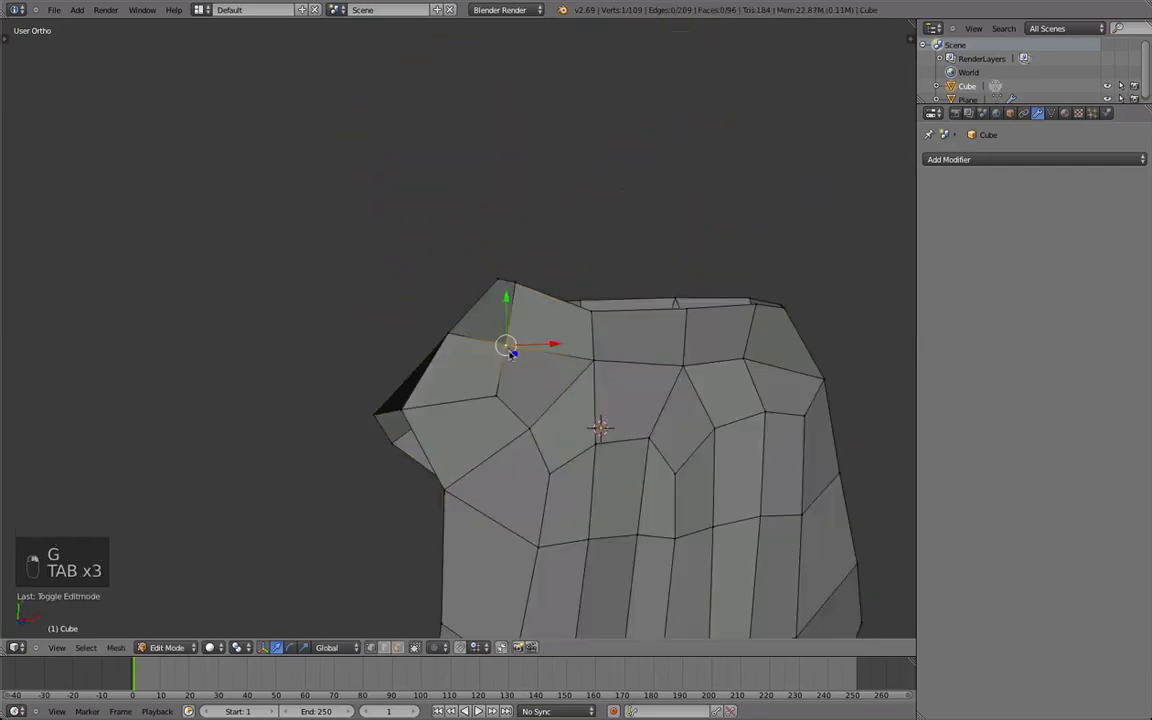
{"action": "right_click", "coordinate": [499, 401]}
{"action": "key", "text": "g"}
{"action": "left_click", "coordinate": [484, 405]}
Extrude the six-vertex thumb loop outward twice, smoothing it between the extrusions.
{"action": "key", "text": "Tab"}
{"action": "scroll", "coordinate": [486, 378], "scroll_direction": "down", "scroll_amount": 6}
{"action": "key", "text": "a"}
{"action": "middle_click_drag", "start_coordinate": [486, 378], "coordinate": [555, 257]}
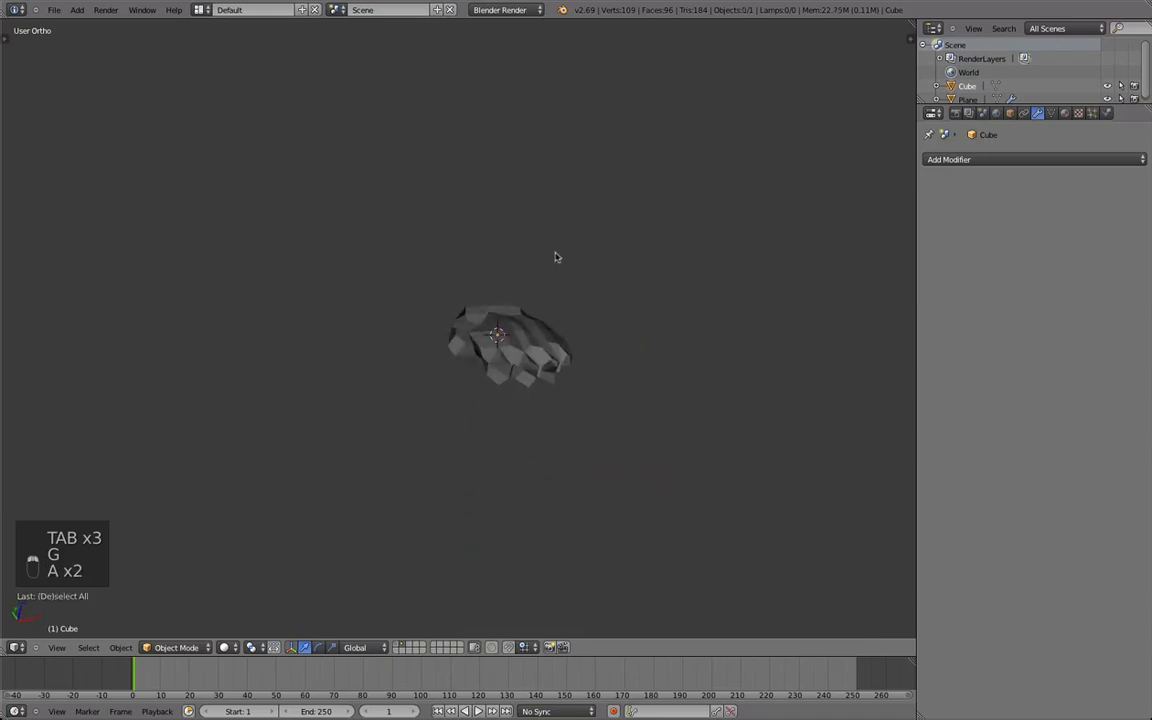
{"action": "scroll", "coordinate": [564, 208], "scroll_direction": "up", "scroll_amount": 3}
{"action": "middle_click_drag", "start_coordinate": [564, 208], "coordinate": [425, 415]}
{"action": "key", "text": "Tab"}
{"action": "key", "text": "e"}
{"action": "left_click", "coordinate": [430, 469]}
{"action": "key", "text": "q"}
{"action": "key", "text": "e"}
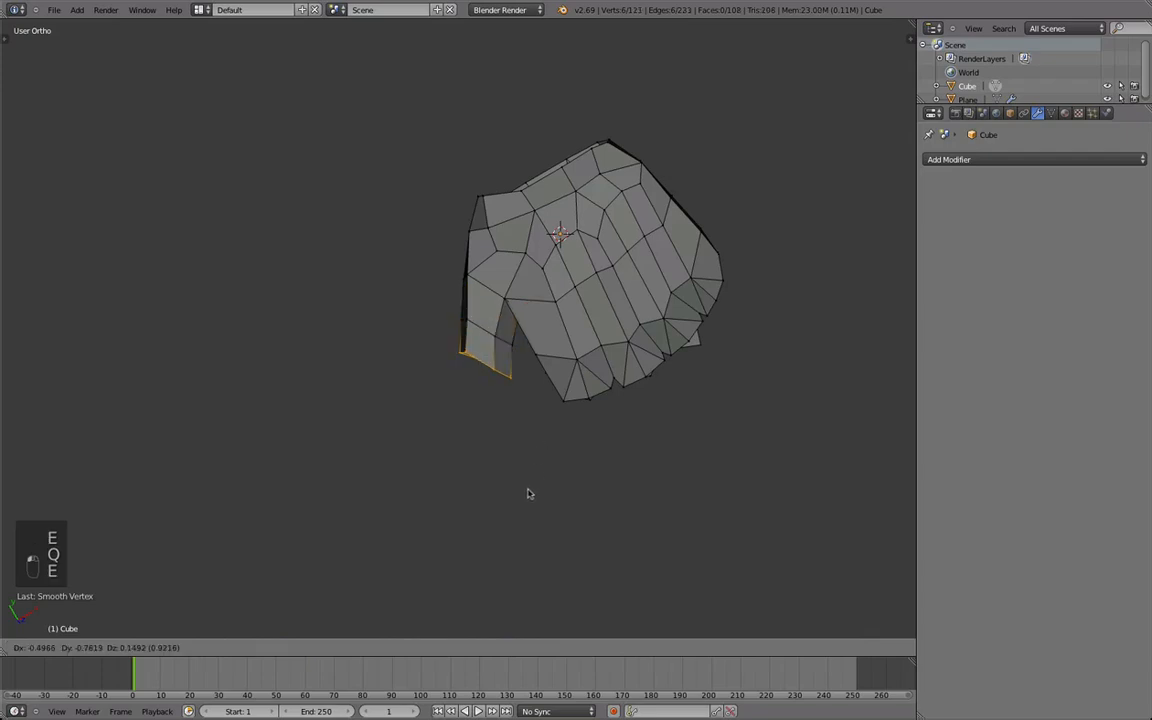
{"action": "left_click", "coordinate": [527, 484]}
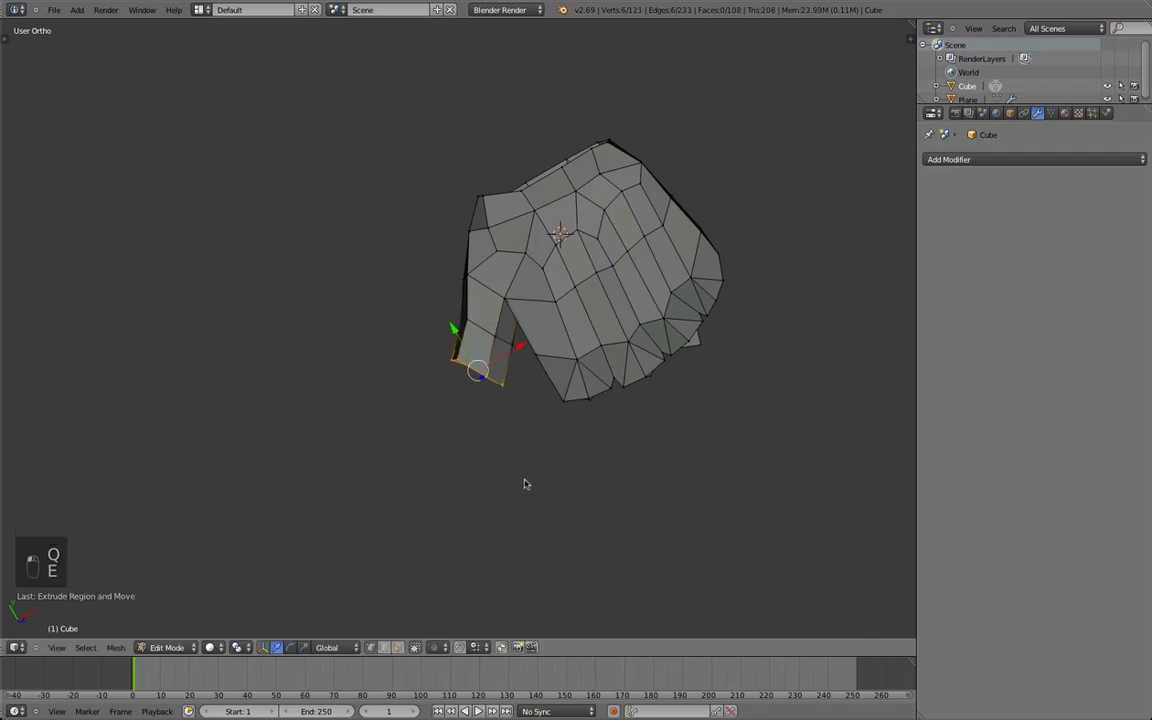
Extrude the six-vertex thumb loop outward again and rotate the new end loop to follow the thumb's bend.
{"action": "key", "text": "e"}
{"action": "left_click", "coordinate": [517, 505]}
{"action": "middle_click_drag", "start_coordinate": [509, 512], "coordinate": [516, 477]}
{"action": "key", "text": "r"}
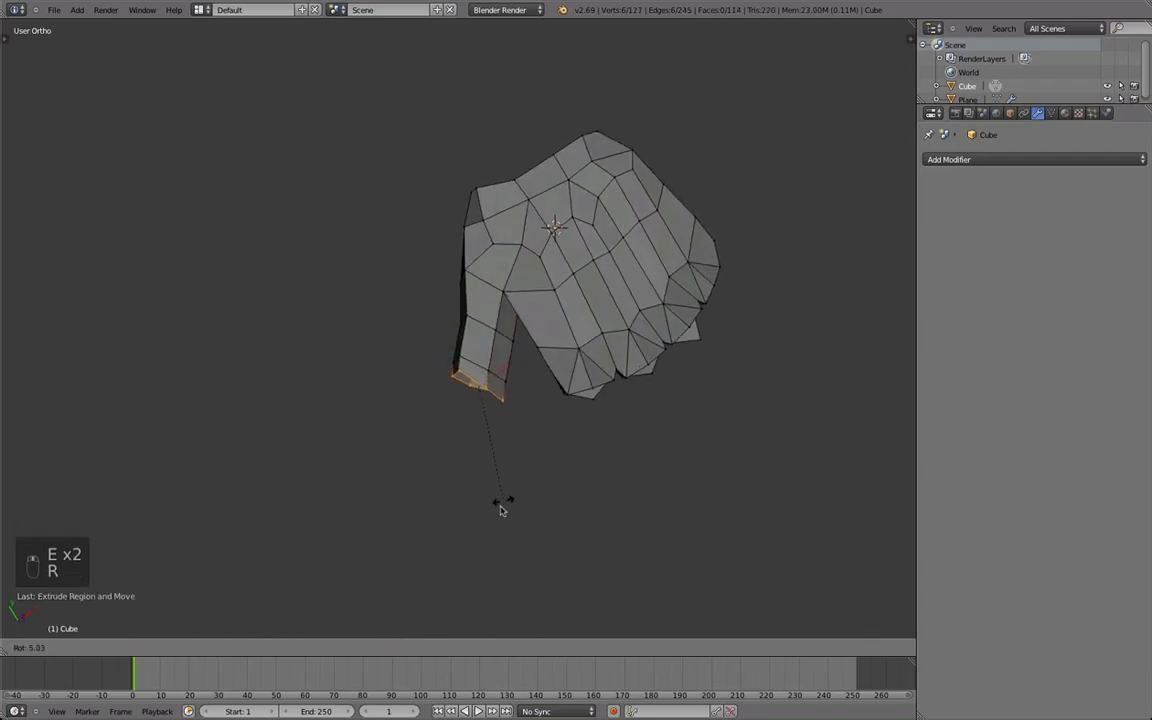
{"action": "left_click", "coordinate": [502, 545]}
Reposition the thumb's smoothed end loop and scale it.
{"action": "key", "text": "g"}
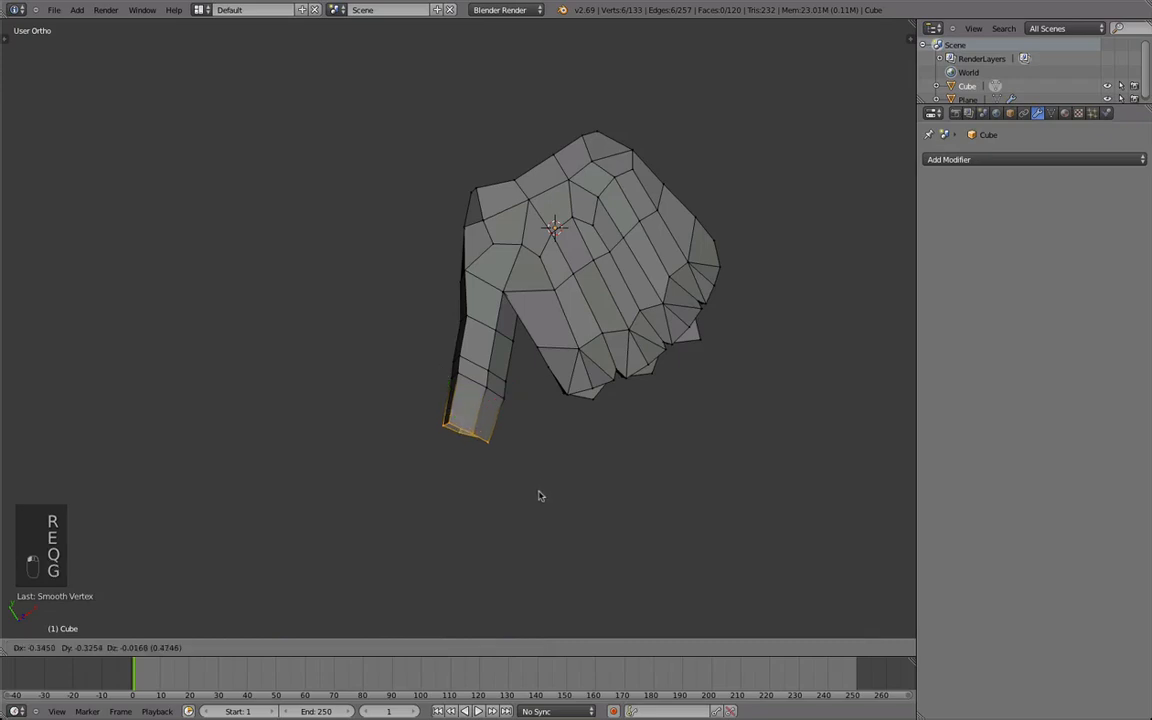
{"action": "left_click", "coordinate": [541, 495]}
{"action": "key", "text": "s"}
{"action": "left_click", "coordinate": [558, 496]}
Select the outer thumb segments, then rotate and move them to bend the thumb relative to the palm.
{"action": "middle_click_drag", "start_coordinate": [470, 416], "coordinate": [604, 371]}
{"action": "key", "text": "Tab"}
{"action": "scroll", "coordinate": [367, 484], "scroll_direction": "up", "scroll_amount": 3}
{"action": "middle_click_drag", "start_coordinate": [460, 383], "coordinate": [428, 316]}
{"action": "key", "text": "Tab"}
{"action": "right_click", "coordinate": [528, 317], "text": "alt+shift"}
{"action": "key", "text": "g"}
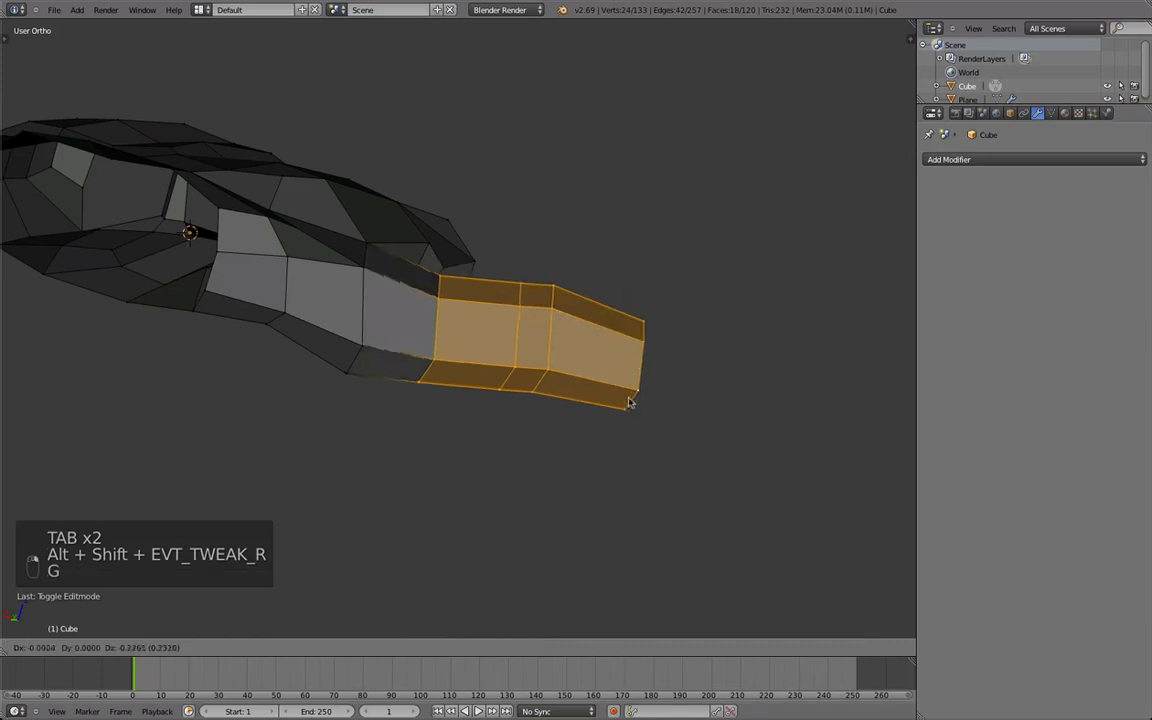
{"action": "key", "text": "r"}
{"action": "left_click", "coordinate": [622, 455]}
{"action": "key", "text": "g"}
{"action": "left_click", "coordinate": [621, 464]}
Shift the selected thumb segments further to refine the thumb's placement beside the palm.
{"action": "scroll", "coordinate": [600, 455], "scroll_direction": "down", "scroll_amount": 2}
{"action": "key", "text": "g"}
{"action": "left_click", "coordinate": [514, 414]}
{"action": "key", "text": "Tab"}
{"action": "middle_click_drag", "start_coordinate": [514, 414], "coordinate": [506, 368]}
Reposition the thumb's end loop and extrude it once more toward the tip, smoothing the new loop.
{"action": "key", "text": "Tab"}
{"action": "middle_click_drag", "start_coordinate": [599, 368], "coordinate": [570, 381]}
{"action": "key", "text": "g"}
{"action": "left_click", "coordinate": [548, 332]}
{"action": "key", "text": "e"}
{"action": "left_click", "coordinate": [631, 392]}
Close the open six-vertex thumb tip with two four-sided faces meeting along a central edge.
{"action": "middle_click_drag", "start_coordinate": [486, 353], "coordinate": [888, 257]}
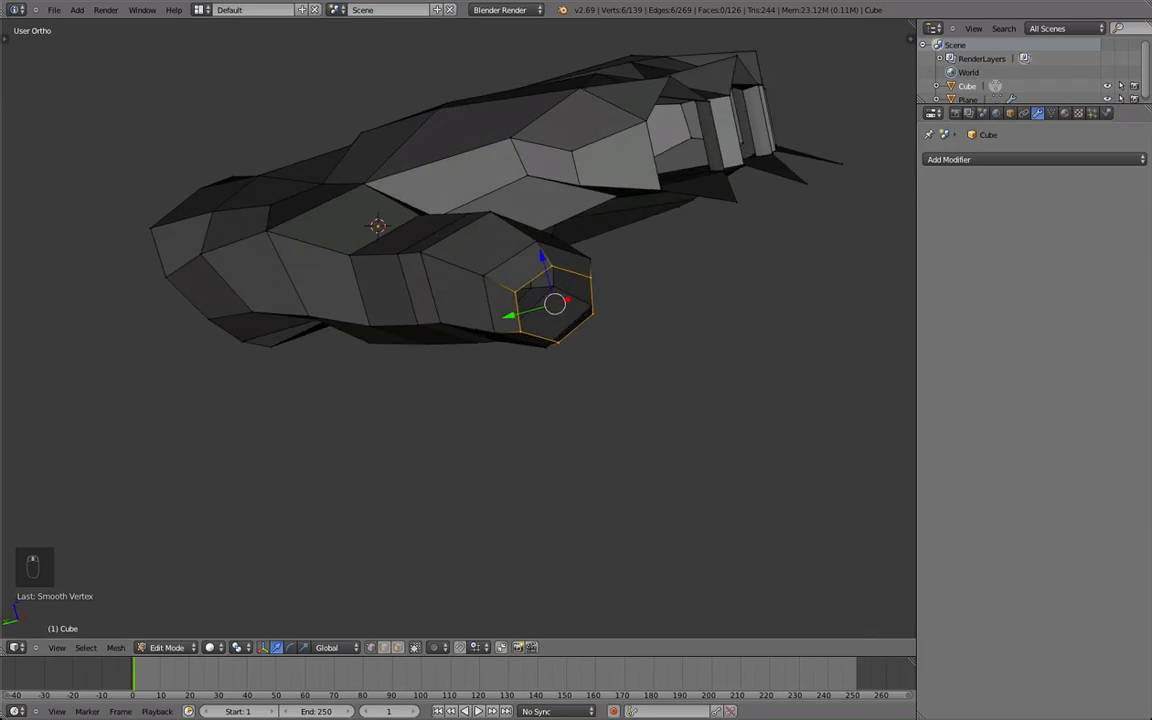
{"action": "middle_click_drag", "start_coordinate": [478, 227], "coordinate": [585, 310]}
{"action": "middle_click_drag", "start_coordinate": [663, 300], "coordinate": [477, 317]}
{"action": "key", "text": "super+z"}
{"action": "key", "text": "super+z"}
{"action": "key", "text": "super+z"}
{"action": "key", "text": "f"}
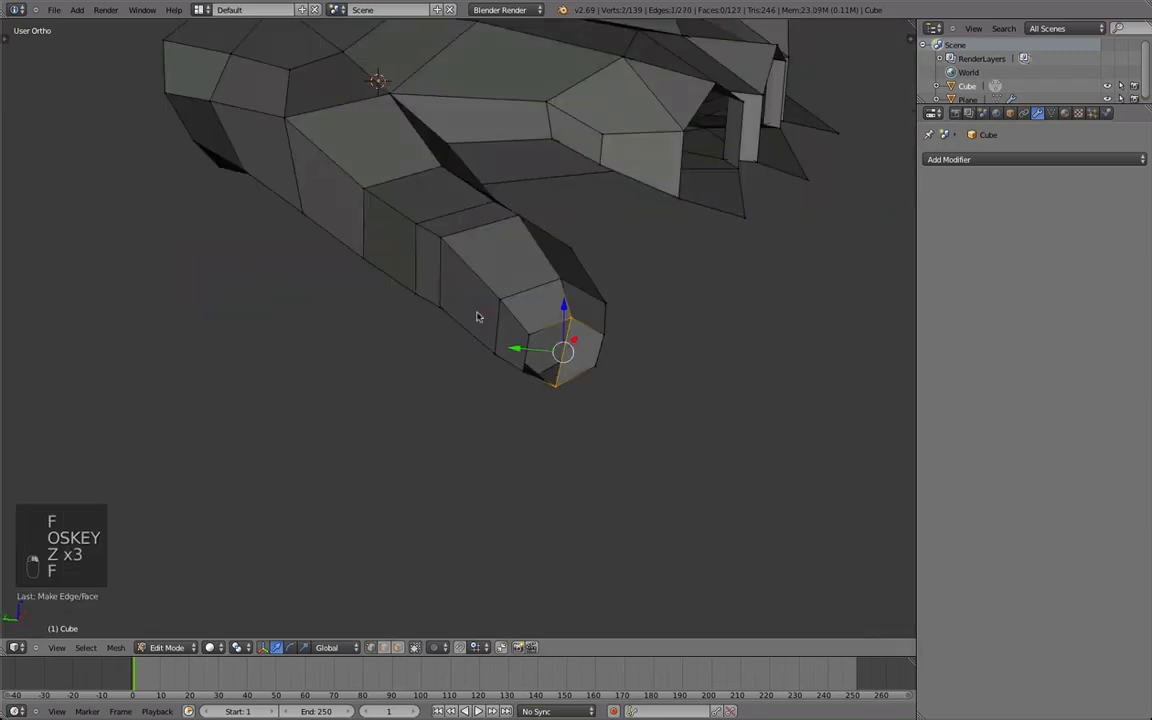
{"action": "middle_click_drag", "start_coordinate": [727, 459], "coordinate": [510, 345]}
{"action": "scroll", "coordinate": [722, 342], "scroll_direction": "down", "scroll_amount": 3}
Reposition vertices at the closed thumb tip to round its shape.
{"action": "right_click", "coordinate": [510, 347]}
{"action": "right_click", "coordinate": [476, 386]}
{"action": "key", "text": "g"}
{"action": "left_click", "coordinate": [463, 388]}
Select the outer thumb vertices through the mesh from the top view and smooth them, undoing the last smoothing pass.
{"action": "key", "text": "Tab"}
{"action": "middle_click_drag", "start_coordinate": [463, 388], "coordinate": [465, 442]}
{"action": "scroll", "coordinate": [465, 442], "scroll_direction": "down", "scroll_amount": 4}
{"action": "scroll", "coordinate": [486, 380], "scroll_direction": "down", "scroll_amount": 3}
{"action": "key", "text": "KP_7"}
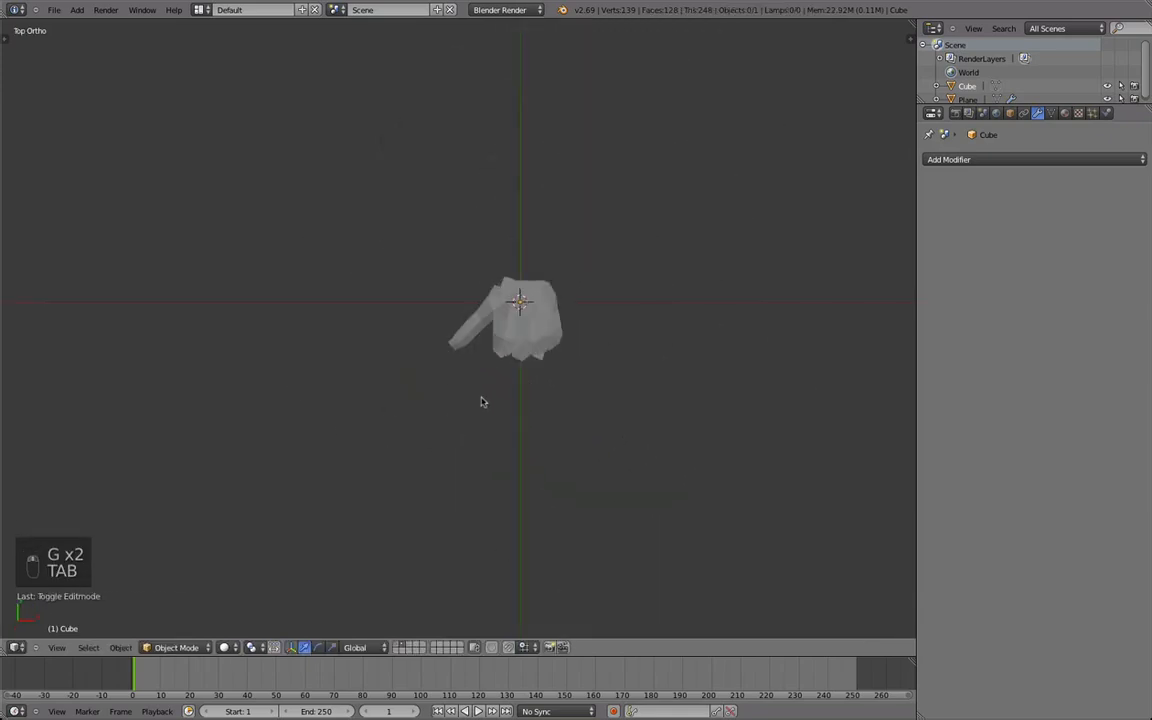
{"action": "key", "text": "KP_5"}
{"action": "scroll", "coordinate": [490, 405], "scroll_direction": "up", "scroll_amount": 5}
{"action": "key", "text": "z"}
{"action": "key", "text": "Tab"}
{"action": "key", "text": "a"}
{"action": "key", "text": "a"}
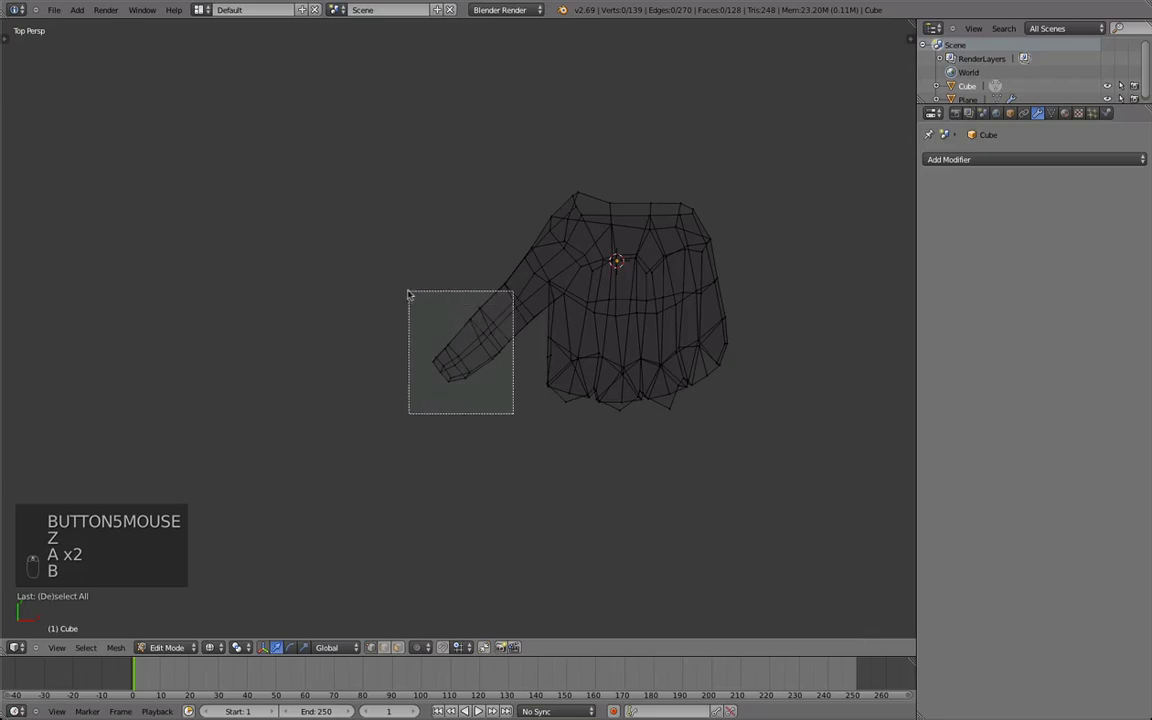
{"action": "left_click_drag", "start_coordinate": [391, 308], "coordinate": [392, 308]}
{"action": "key", "text": "q"}
{"action": "key", "text": "z"}
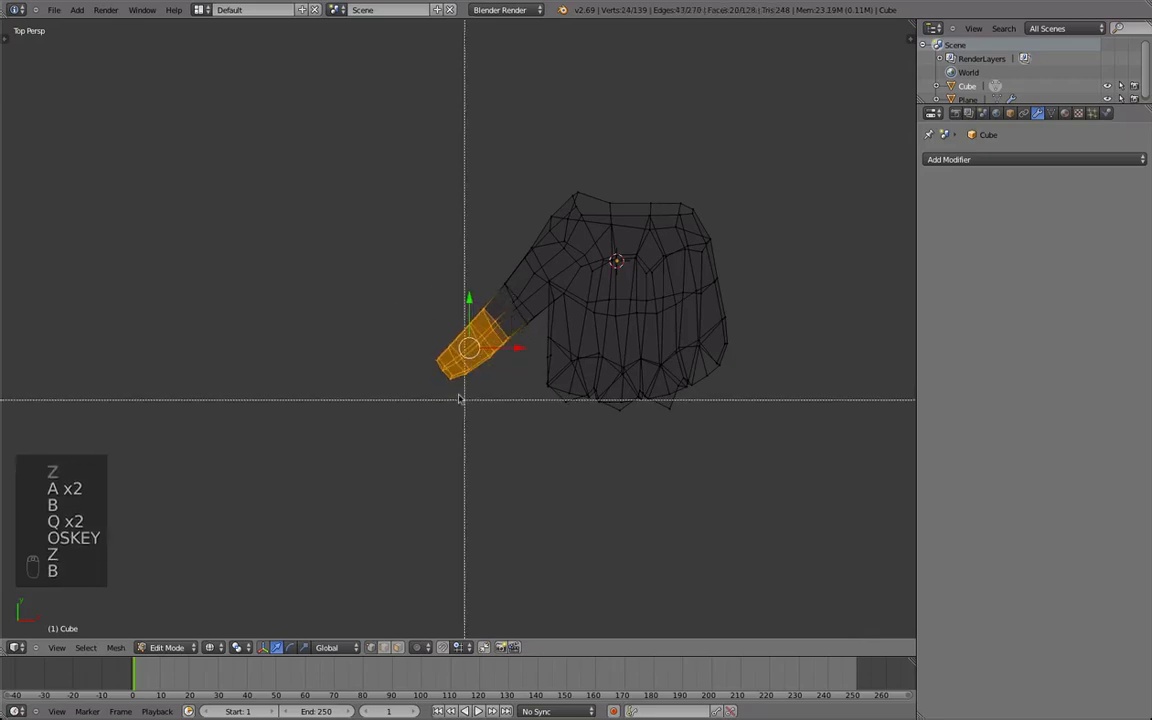
Move the thumb-tip vertex toward the hand with proportional editing at a size of about 2.59.
{"action": "key", "text": "g"}
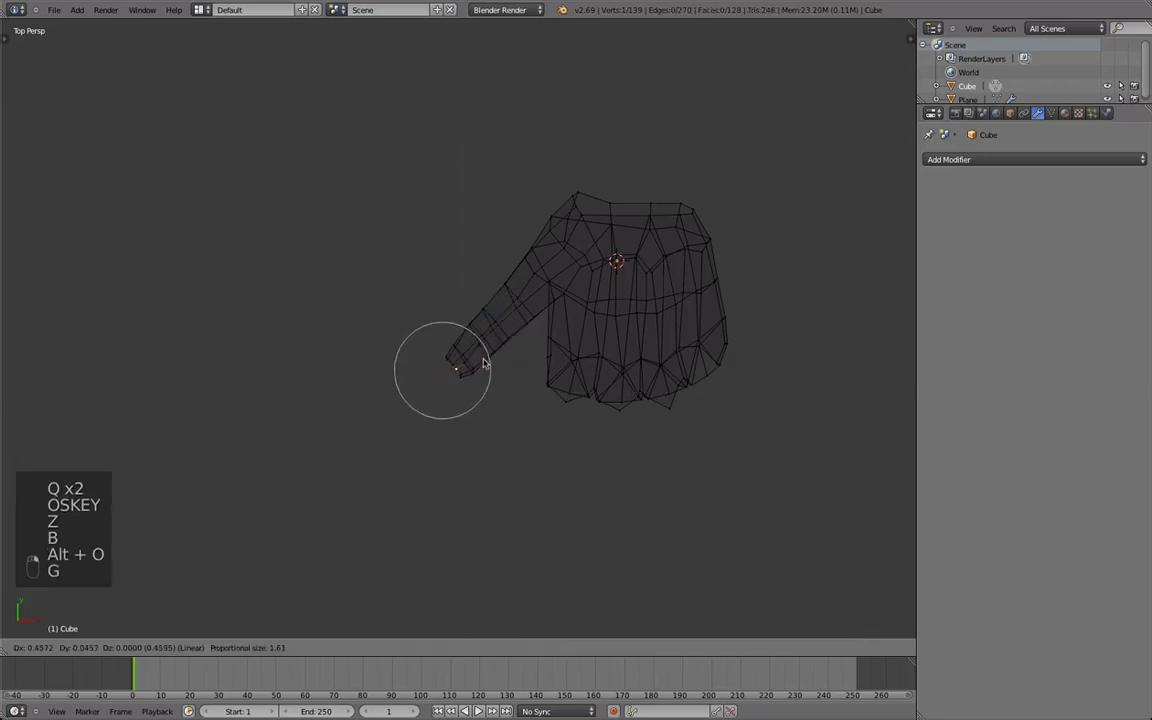
{"action": "scroll", "coordinate": [490, 361], "scroll_direction": "down", "scroll_amount": 3}
{"action": "scroll", "coordinate": [483, 365], "scroll_direction": "up", "scroll_amount": 4}
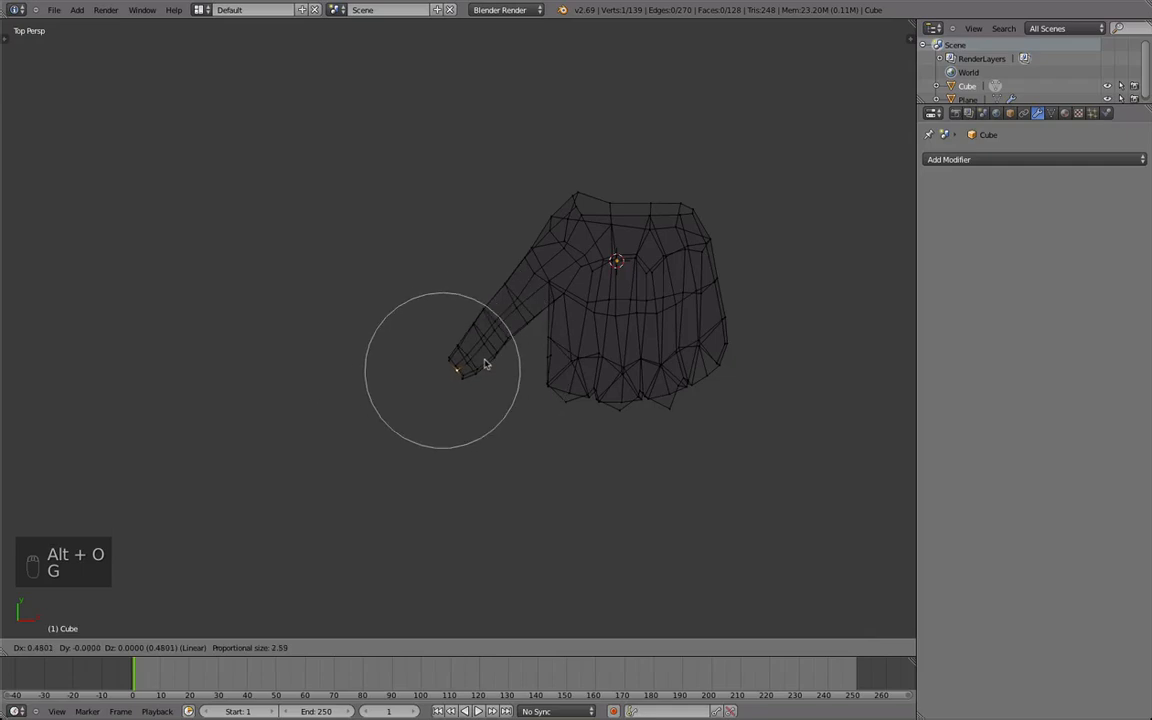
{"action": "left_click", "coordinate": [485, 365]}
{"action": "key", "text": "u"}
Smooth individual vertices around the thumb tip, undoing the excess smoothing on the first one.
{"action": "scroll", "coordinate": [460, 398], "scroll_direction": "up", "scroll_amount": 3}
{"action": "key", "text": "Tab"}
{"action": "middle_click_drag", "start_coordinate": [460, 398], "coordinate": [510, 375]}
{"action": "key", "text": "z"}
{"action": "key", "text": "q"}
{"action": "key", "text": "Tab"}
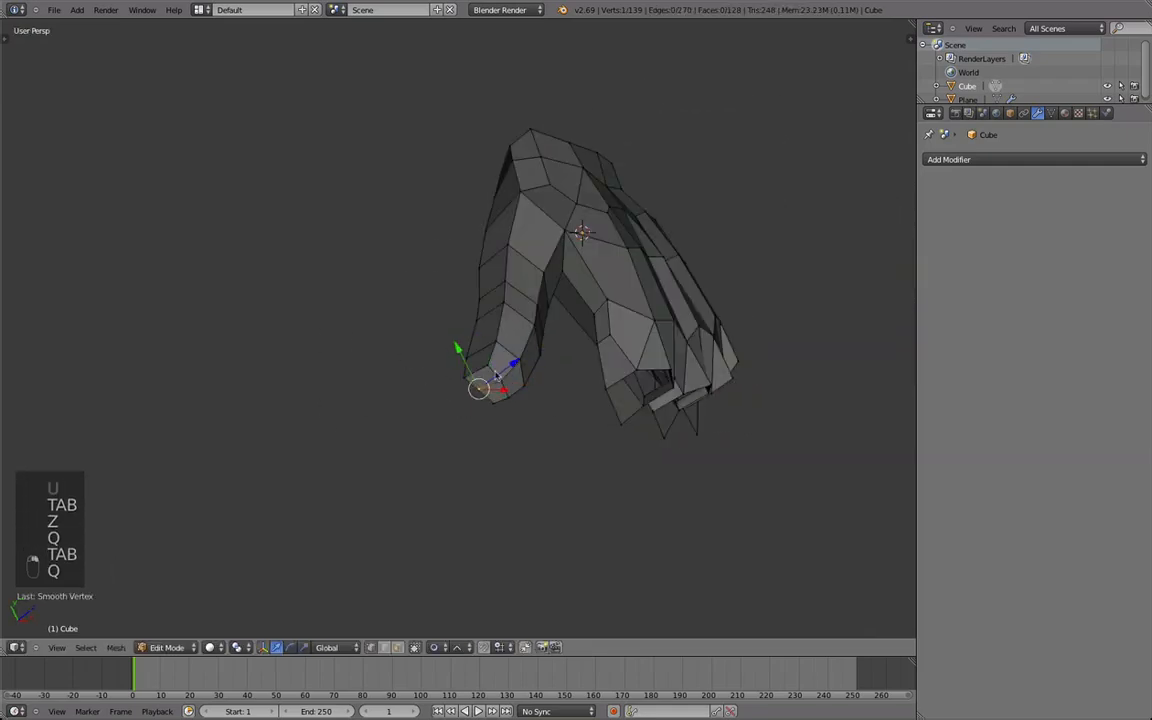
{"action": "key", "text": "super+z"}
{"action": "middle_click_drag", "start_coordinate": [493, 404], "coordinate": [521, 401]}
{"action": "right_click", "coordinate": [513, 374], "text": "shift"}
{"action": "key", "text": "q"}
{"action": "key", "text": "Tab"}
Reposition a vertex of the thumb in wireframe display using proportional editing, and restore the solid display.
{"action": "middle_click_drag", "start_coordinate": [566, 352], "coordinate": [476, 450]}
{"action": "scroll", "coordinate": [476, 450], "scroll_direction": "down", "scroll_amount": 2}
{"action": "scroll", "coordinate": [500, 425], "scroll_direction": "up", "scroll_amount": 4}
{"action": "key", "text": "Tab"}
{"action": "right_click", "coordinate": [564, 401]}
{"action": "middle_click_drag", "start_coordinate": [564, 401], "coordinate": [578, 440]}
{"action": "key", "text": "z"}
{"action": "right_click", "coordinate": [586, 388], "text": "shift"}
{"action": "key", "text": "g"}
{"action": "scroll", "coordinate": [580, 432], "scroll_direction": "up", "scroll_amount": 11}
{"action": "left_click", "coordinate": [578, 422]}
{"action": "key", "text": "z"}
{"action": "scroll", "coordinate": [578, 390], "scroll_direction": "down", "scroll_amount": 5}
{"action": "key", "text": "Tab"}
Smooth the selected part of the thumb, then rotate and reposition it with proportional editing.
{"action": "middle_click_drag", "start_coordinate": [578, 386], "coordinate": [380, 346]}
{"action": "key", "text": "Tab"}
{"action": "key", "text": "q"}
{"action": "middle_click_drag", "start_coordinate": [472, 379], "coordinate": [509, 327]}
{"action": "key", "text": "r"}
{"action": "left_click", "coordinate": [502, 311]}
{"action": "key", "text": "g"}
{"action": "scroll", "coordinate": [498, 300], "scroll_direction": "up", "scroll_amount": 3}
{"action": "left_click", "coordinate": [497, 300]}
Nudge another thumb vertex with proportional editing to even out the thumb's outline.
{"action": "middle_click_drag", "start_coordinate": [443, 383], "coordinate": [447, 430]}
{"action": "right_click", "coordinate": [450, 312]}
{"action": "key", "text": "g"}
{"action": "left_click", "coordinate": [447, 304]}
Extrude a new vertex outward from the open rim at the base of the little finger.
{"action": "key", "text": "Tab"}
{"action": "middle_click_drag", "start_coordinate": [447, 304], "coordinate": [536, 192]}
{"action": "key", "text": "Tab"}
{"action": "scroll", "coordinate": [595, 519], "scroll_direction": "down", "scroll_amount": 1, "text": "shift"}
{"action": "key", "text": "KP_5"}
{"action": "right_click", "coordinate": [626, 431]}
{"action": "key", "text": "e"}
{"action": "left_click", "coordinate": [568, 149]}
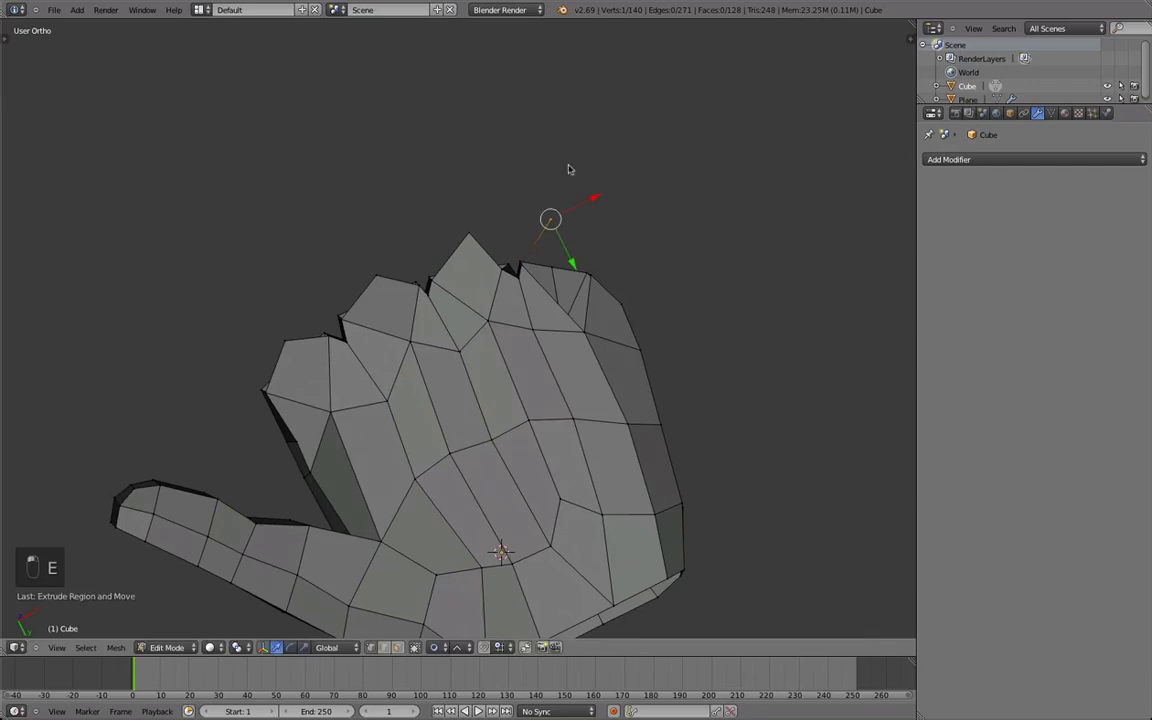
{"action": "middle_click_drag", "start_coordinate": [568, 149], "coordinate": [563, 263]}
{"action": "key", "text": "e"}
{"action": "right_click", "coordinate": [578, 280]}
{"action": "key", "text": "super+z"}
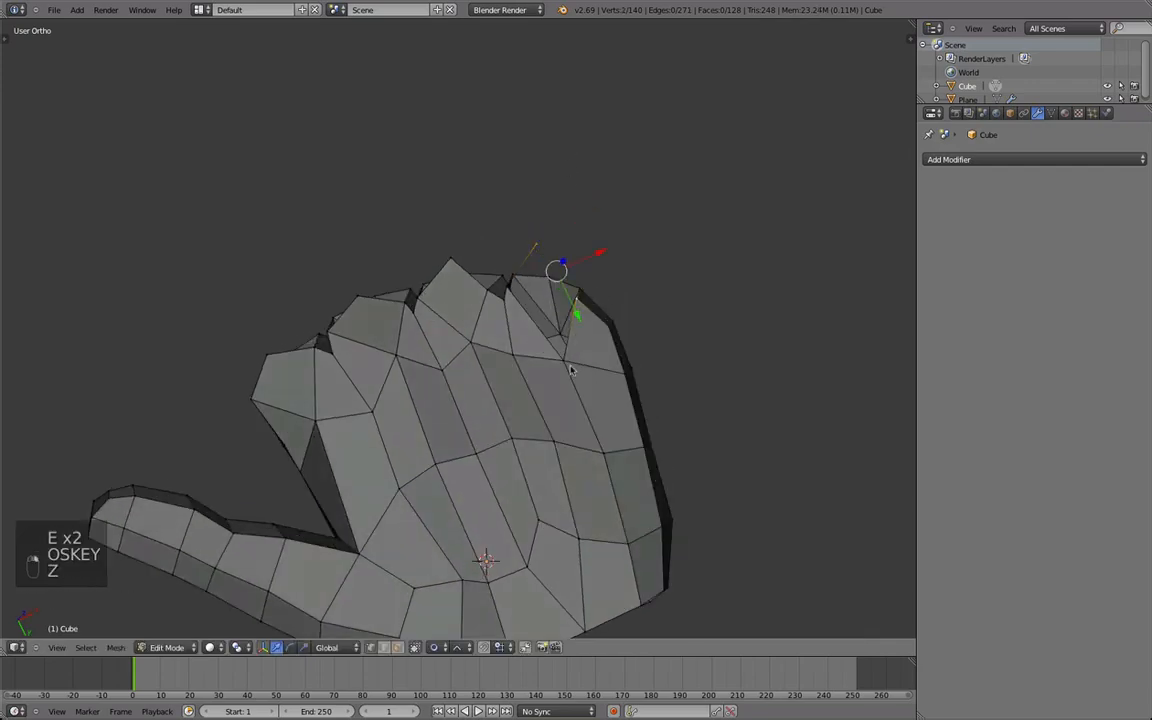
Fill the missing face at the little finger's base and reposition its outer corner vertex.
{"action": "middle_click_drag", "start_coordinate": [519, 297], "coordinate": [513, 329]}
{"action": "right_click", "coordinate": [513, 329], "text": "shift"}
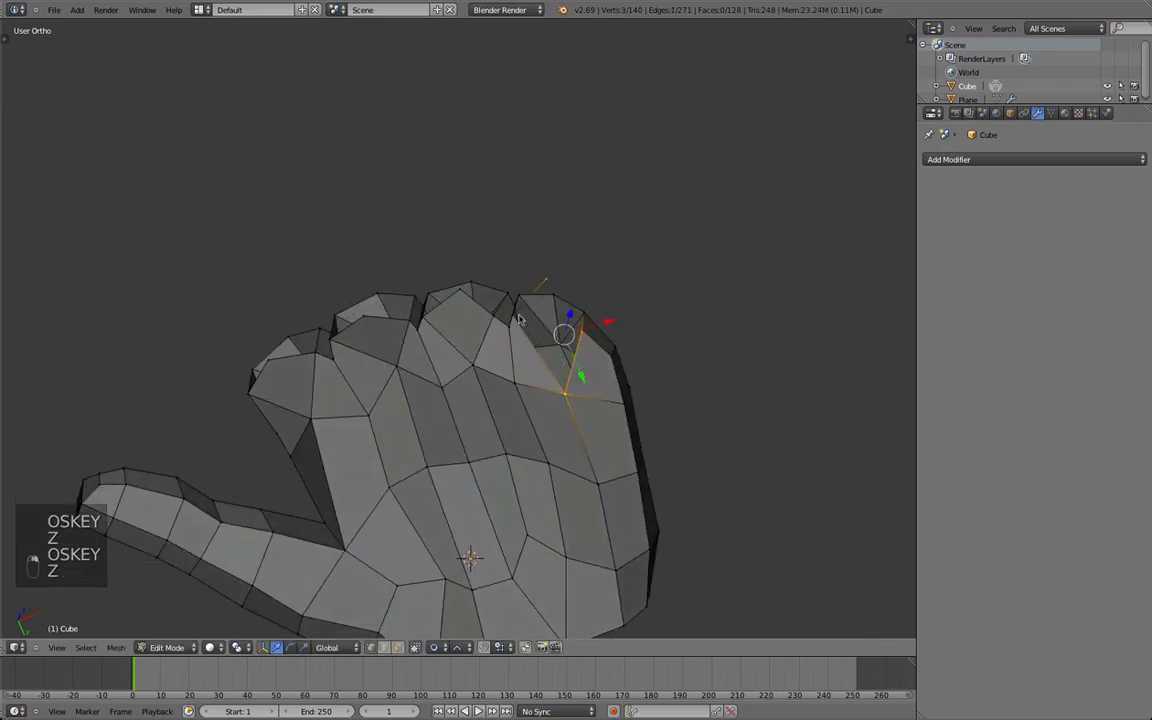
{"action": "right_click", "coordinate": [549, 281]}
{"action": "middle_click_drag", "start_coordinate": [505, 376], "coordinate": [456, 416]}
{"action": "key", "text": "g"}
{"action": "left_click", "coordinate": [461, 373]}
{"action": "middle_click_drag", "start_coordinate": [479, 244], "coordinate": [452, 393]}
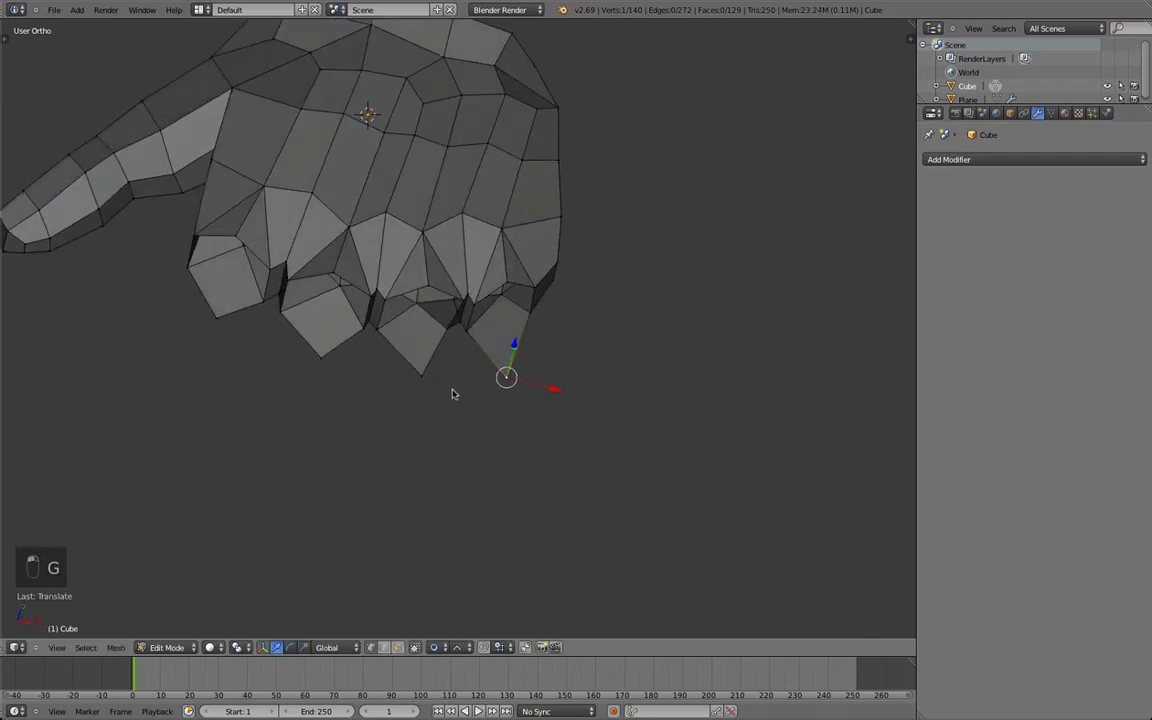
Select the six-vertex loop at the base of the index finger and extrude it outward from the top view.
{"action": "key", "text": "a"}
{"action": "middle_click_drag", "start_coordinate": [211, 370], "coordinate": [280, 397]}
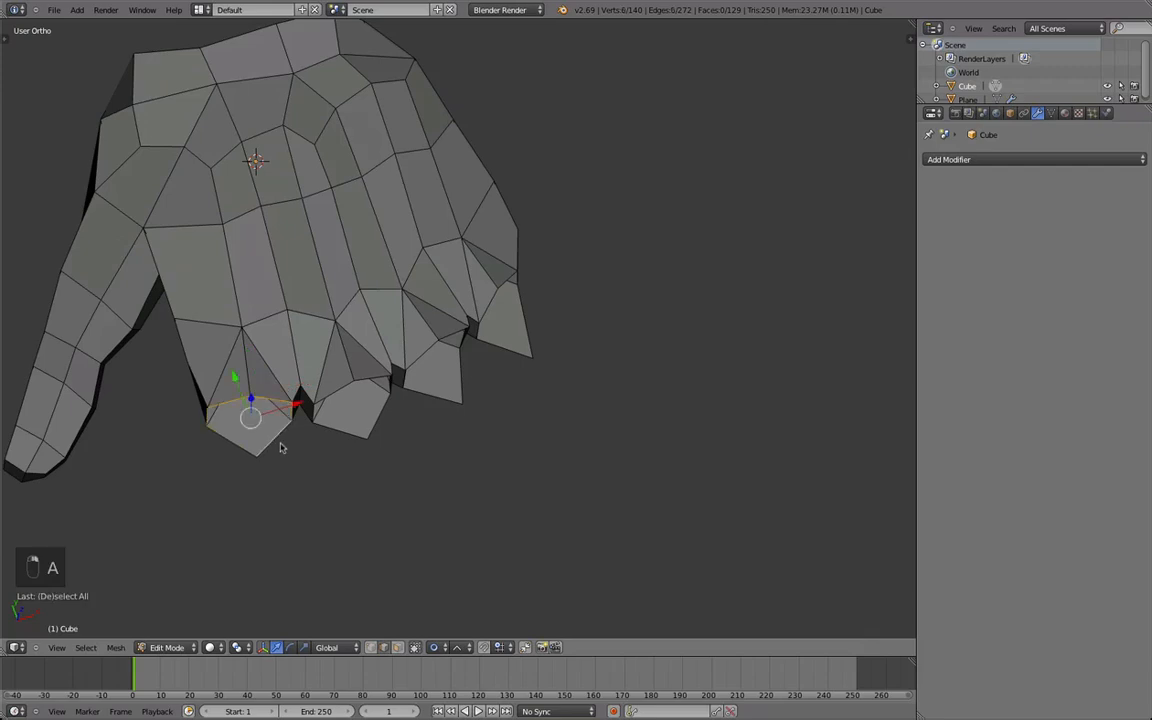
{"action": "right_click", "coordinate": [280, 448]}
{"action": "key", "text": "KP_7"}
{"action": "scroll", "coordinate": [458, 424], "scroll_direction": "up", "scroll_amount": 4}
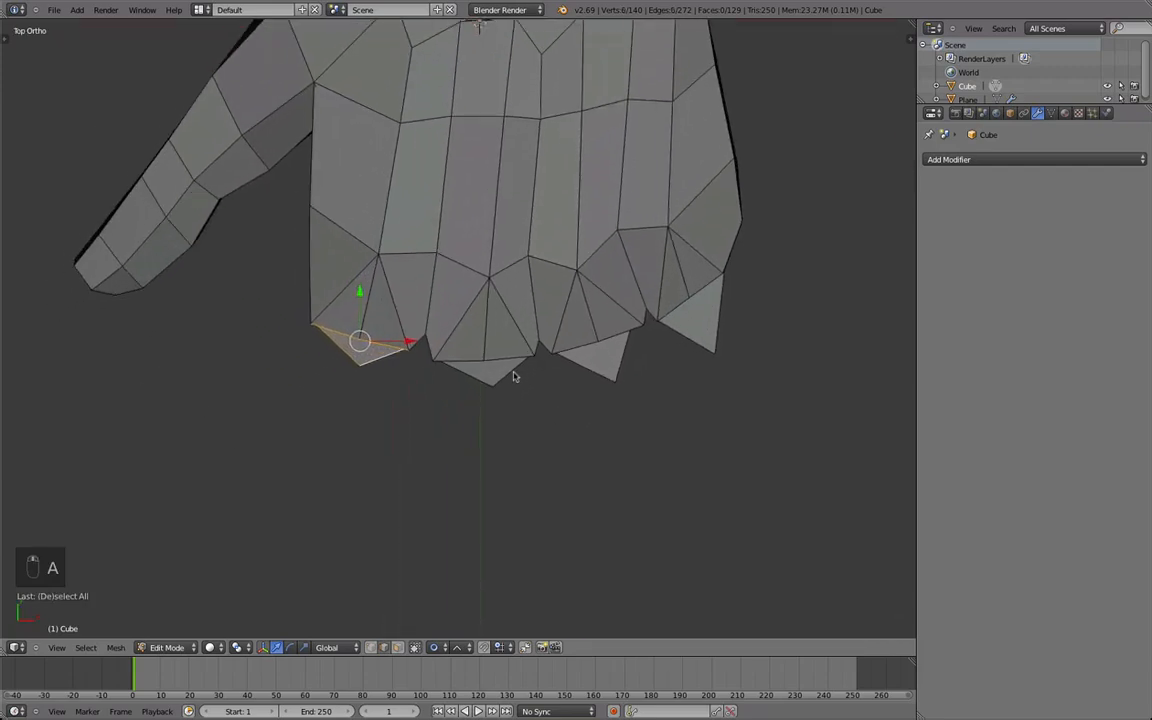
{"action": "scroll", "coordinate": [500, 382], "scroll_direction": "down", "scroll_amount": 1}
{"action": "middle_click_drag", "start_coordinate": [511, 371], "coordinate": [548, 301], "text": "shift"}
{"action": "key", "text": "e"}
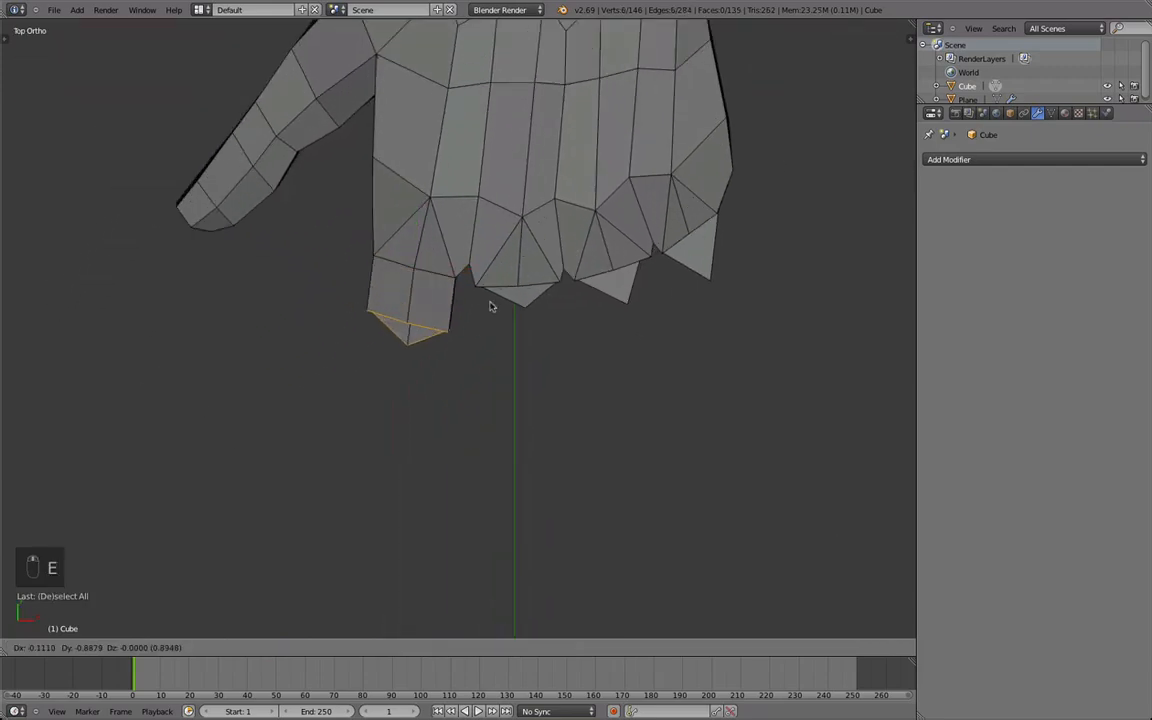
{"action": "left_click", "coordinate": [487, 332]}
Smooth the extruded index finger loop and scale it in the front view, and turn off proportional editing.
{"action": "scroll", "coordinate": [516, 334], "scroll_direction": "down", "scroll_amount": 3}
{"action": "scroll", "coordinate": [517, 334], "scroll_direction": "up", "scroll_amount": 1}
{"action": "middle_click_drag", "start_coordinate": [517, 334], "coordinate": [532, 162], "text": "shift"}
{"action": "key", "text": "q"}
{"action": "key", "text": "KP_1"}
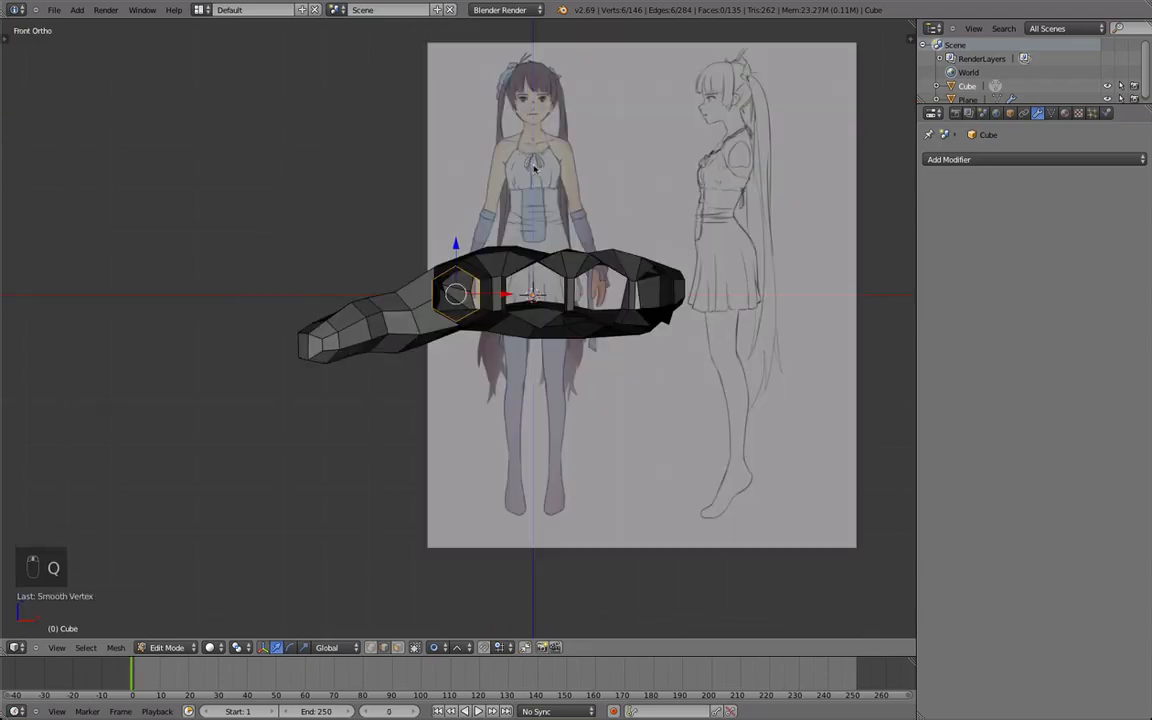
{"action": "key", "text": "s"}
{"action": "left_click", "coordinate": [549, 157]}
{"action": "middle_click_drag", "start_coordinate": [384, 180], "coordinate": [430, 320]}
{"action": "key", "text": "KP_7"}
{"action": "scroll", "coordinate": [489, 368], "scroll_direction": "up", "scroll_amount": 2}
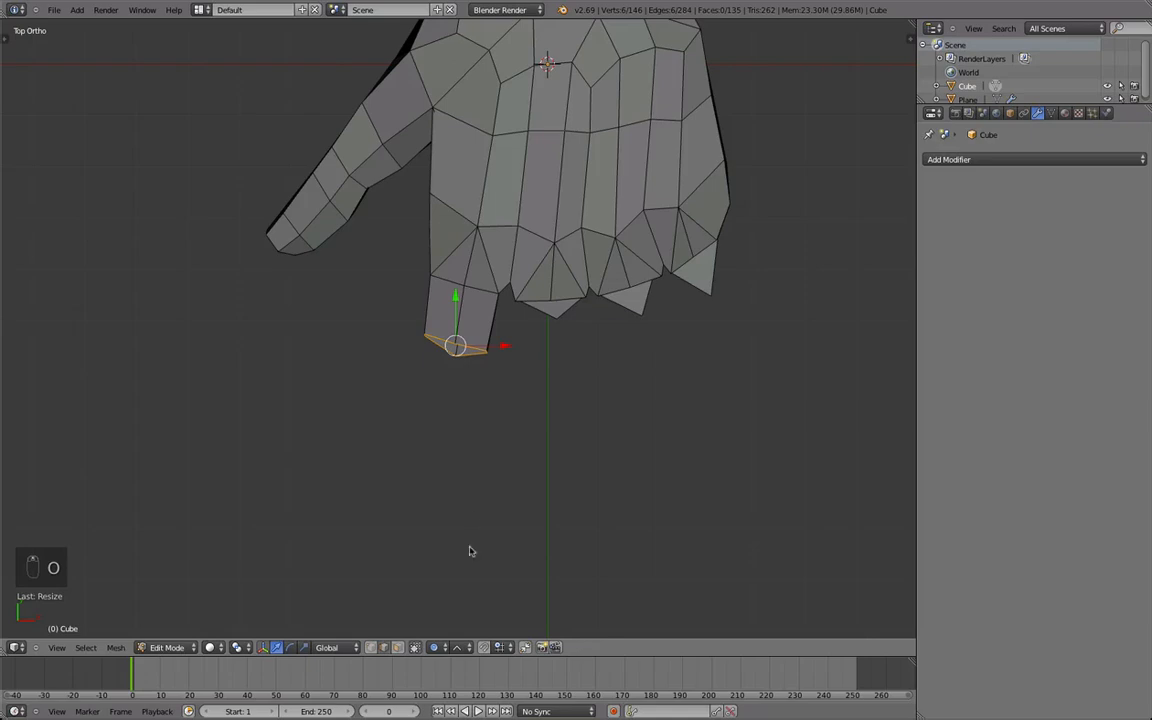
{"action": "scroll", "coordinate": [506, 321], "scroll_direction": "up", "scroll_amount": 2}
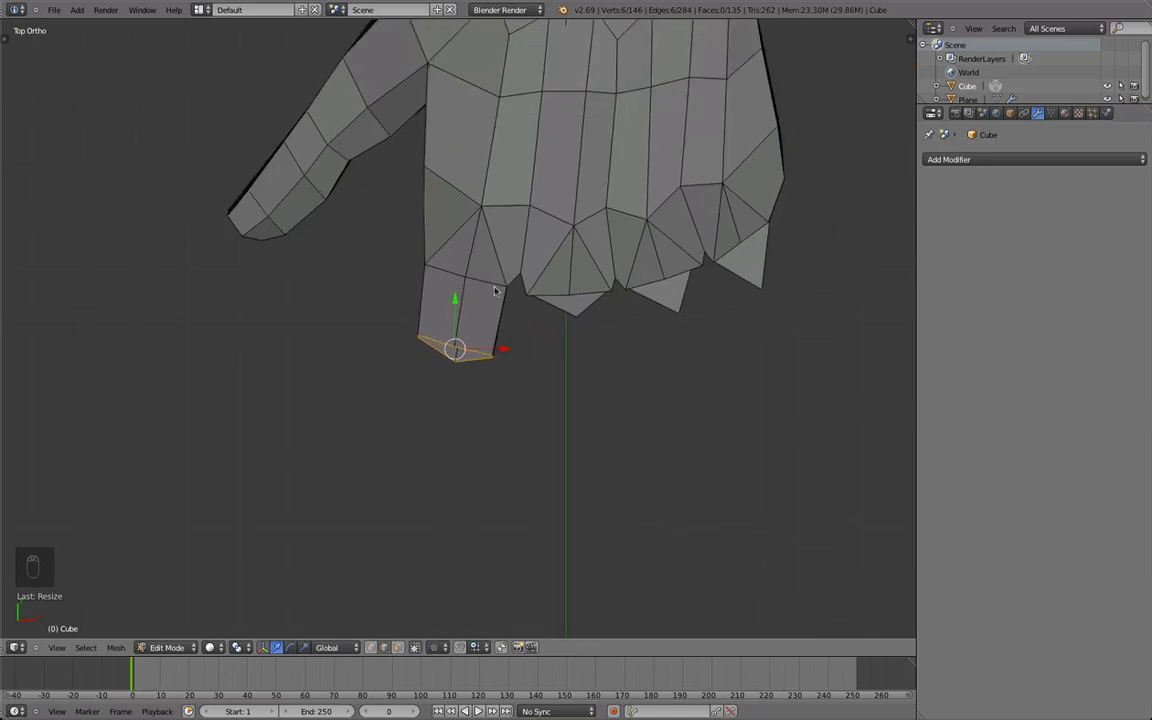
Rotate and reposition the index finger's six-vertex end loop in the left side view.
{"action": "scroll", "coordinate": [495, 296], "scroll_direction": "down", "scroll_amount": 4}
{"action": "scroll", "coordinate": [488, 297], "scroll_direction": "up", "scroll_amount": 2}
{"action": "key", "text": "ctrl+KP_3"}
{"action": "scroll", "coordinate": [587, 278], "scroll_direction": "up", "scroll_amount": 1}
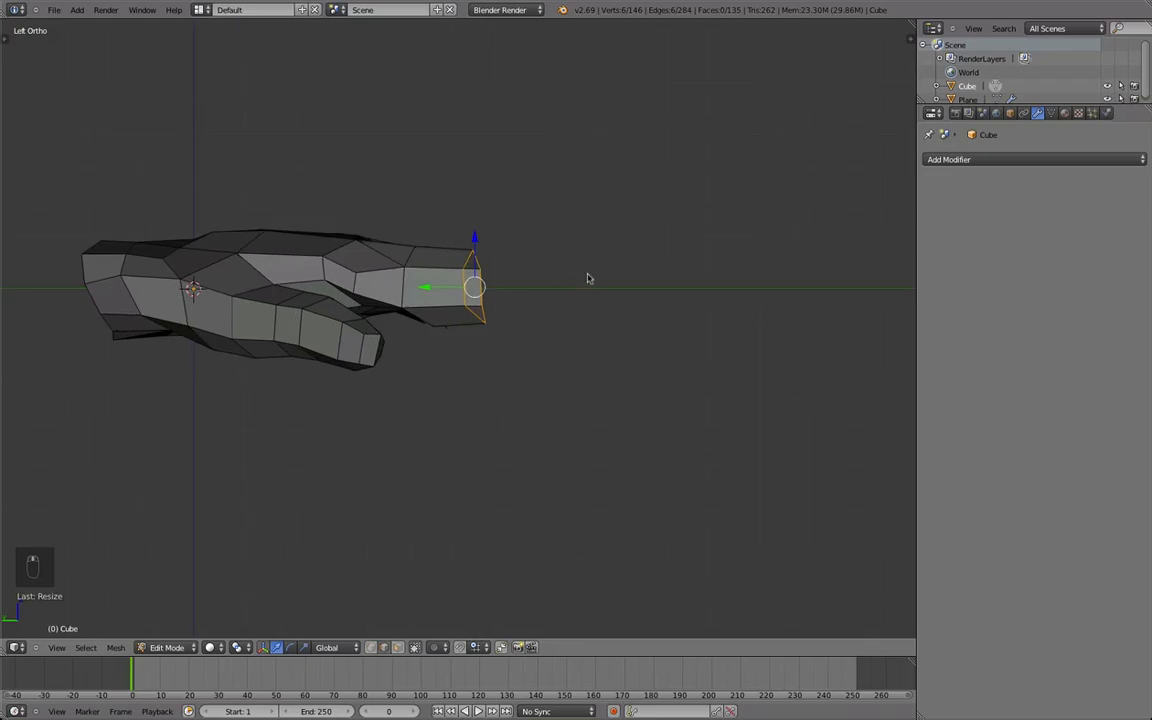
{"action": "key", "text": "r"}
{"action": "left_click", "coordinate": [579, 342]}
{"action": "key", "text": "g"}
{"action": "left_click", "coordinate": [583, 337]}
Smooth the vertices around the base of the index finger on the palm side.
{"action": "middle_click_drag", "start_coordinate": [447, 311], "coordinate": [430, 222]}
{"action": "right_click", "coordinate": [421, 366]}
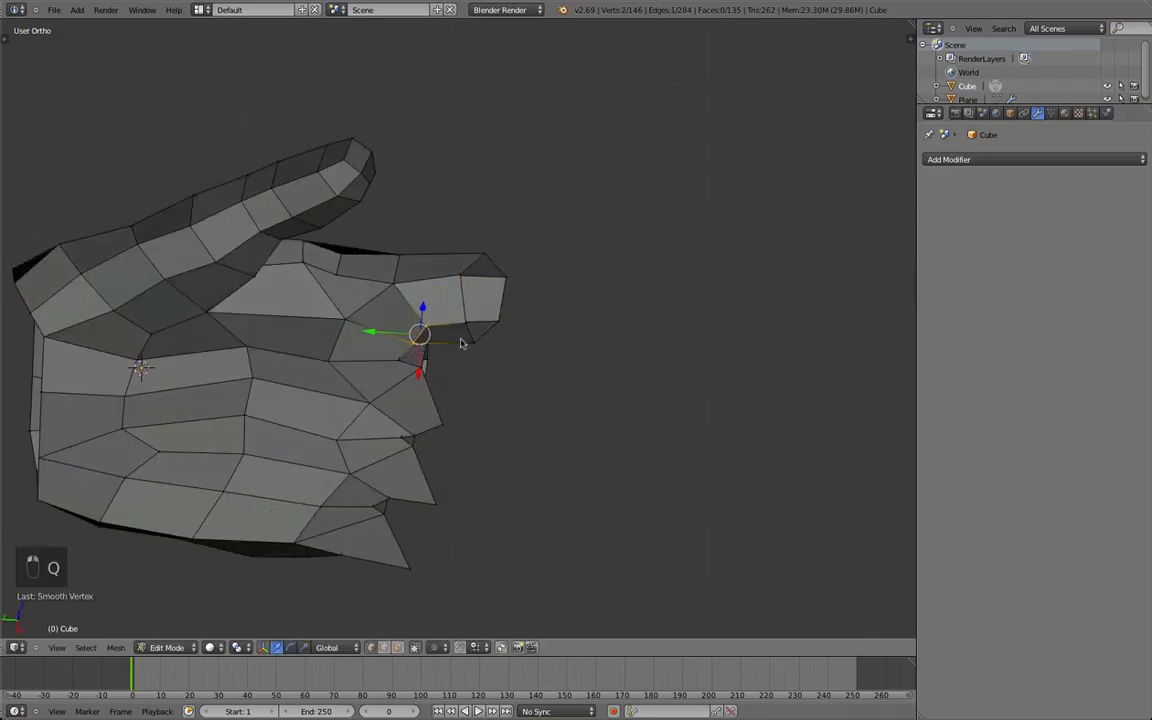
{"action": "key", "text": "q"}
{"action": "middle_click_drag", "start_coordinate": [409, 285], "coordinate": [414, 321]}
{"action": "key", "text": "q"}
{"action": "key", "text": "Tab"}
{"action": "key", "text": "Tab"}
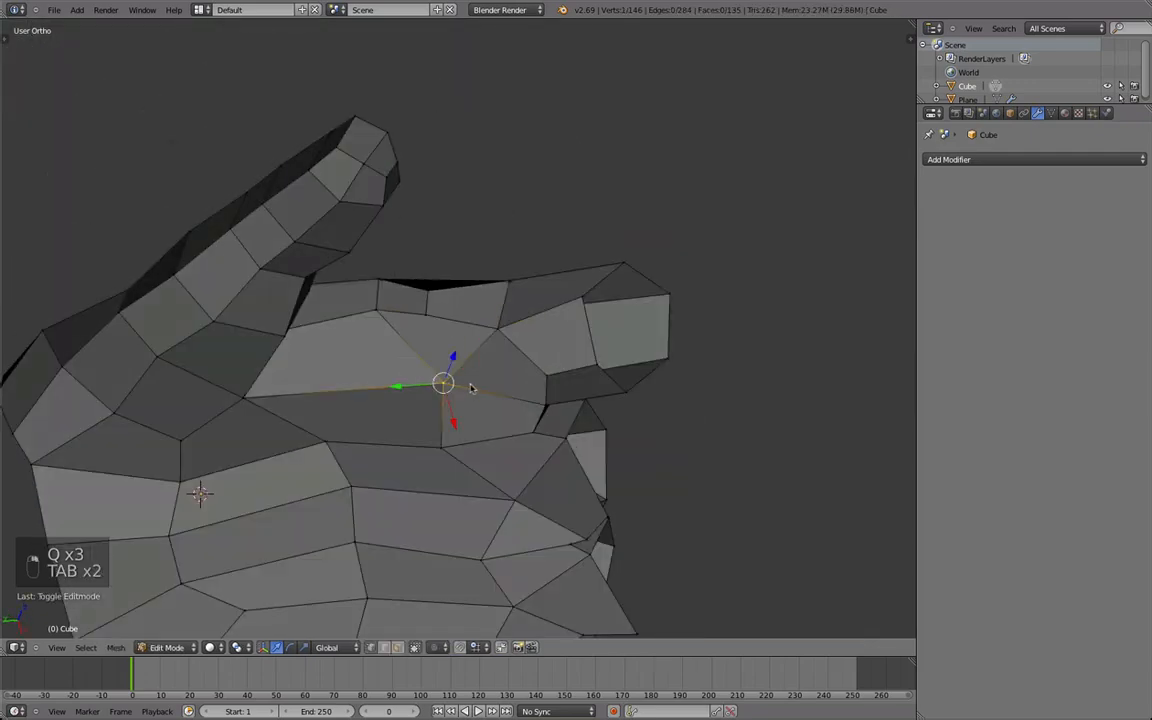
Move the palm-side vertex below the index finger's base and smooth the adjoining face.
{"action": "key", "text": "g"}
{"action": "left_click", "coordinate": [427, 367]}
{"action": "left_click", "coordinate": [398, 648]}
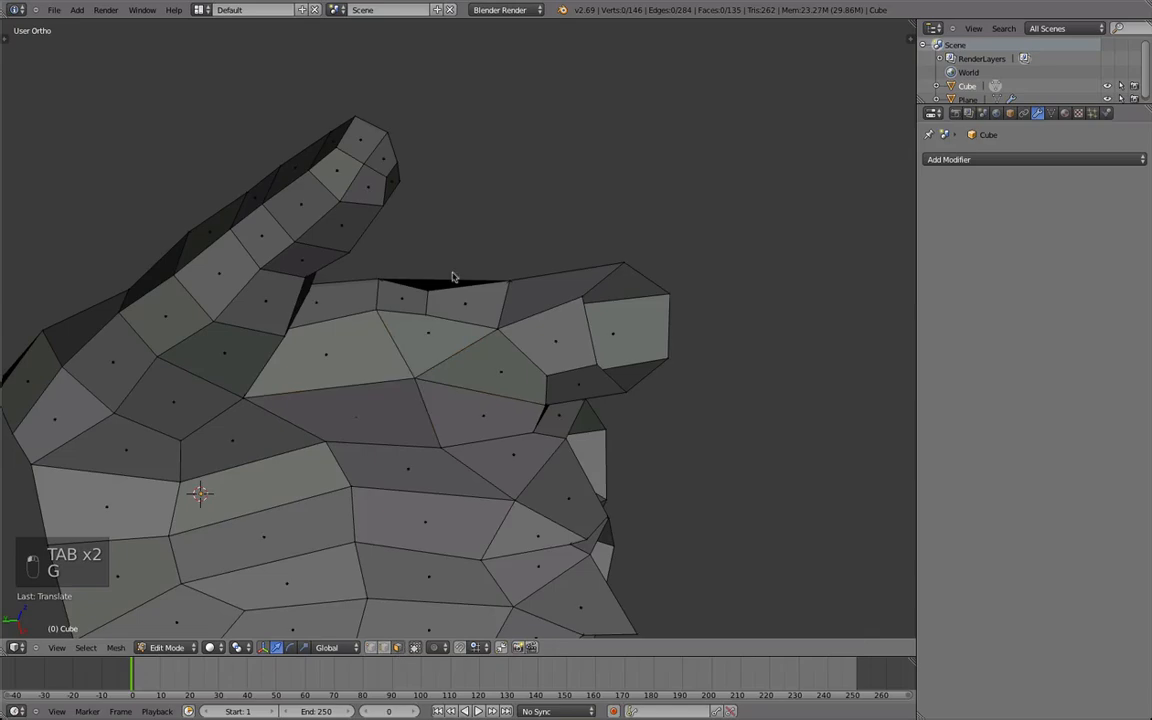
{"action": "left_click", "coordinate": [374, 647]}
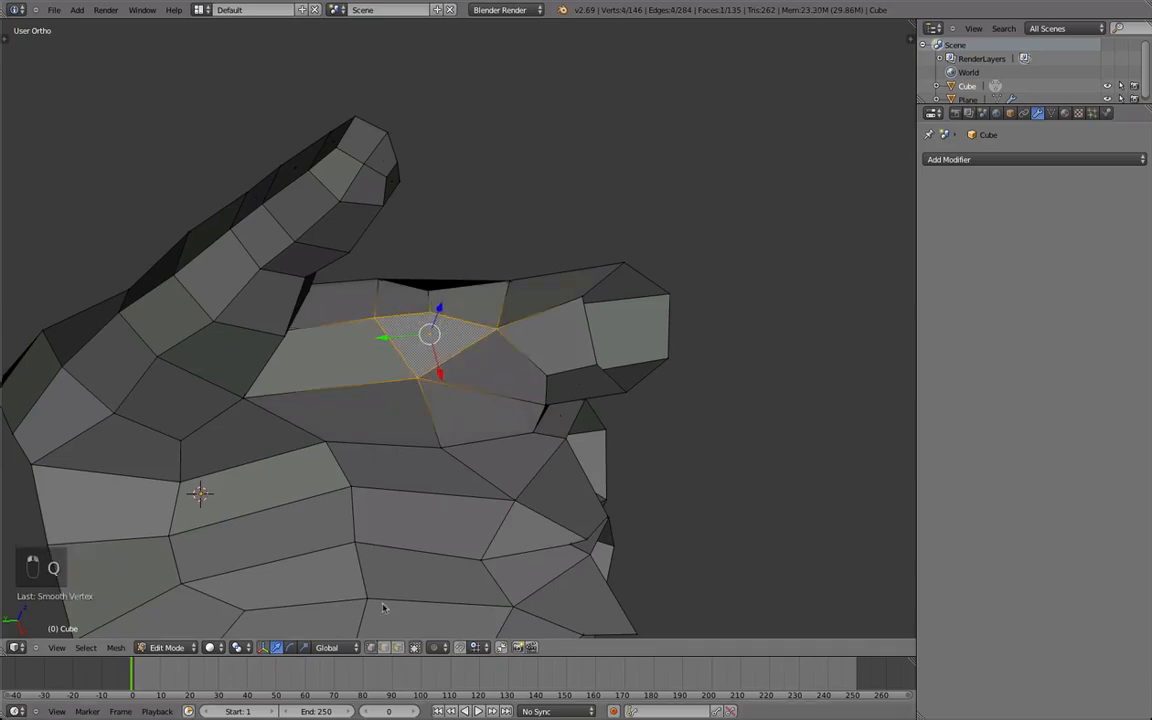
Scale and smooth the short edge on the side of the hand between the thumb and the index finger.
{"action": "middle_click_drag", "start_coordinate": [474, 305], "coordinate": [376, 399]}
{"action": "key", "text": "s"}
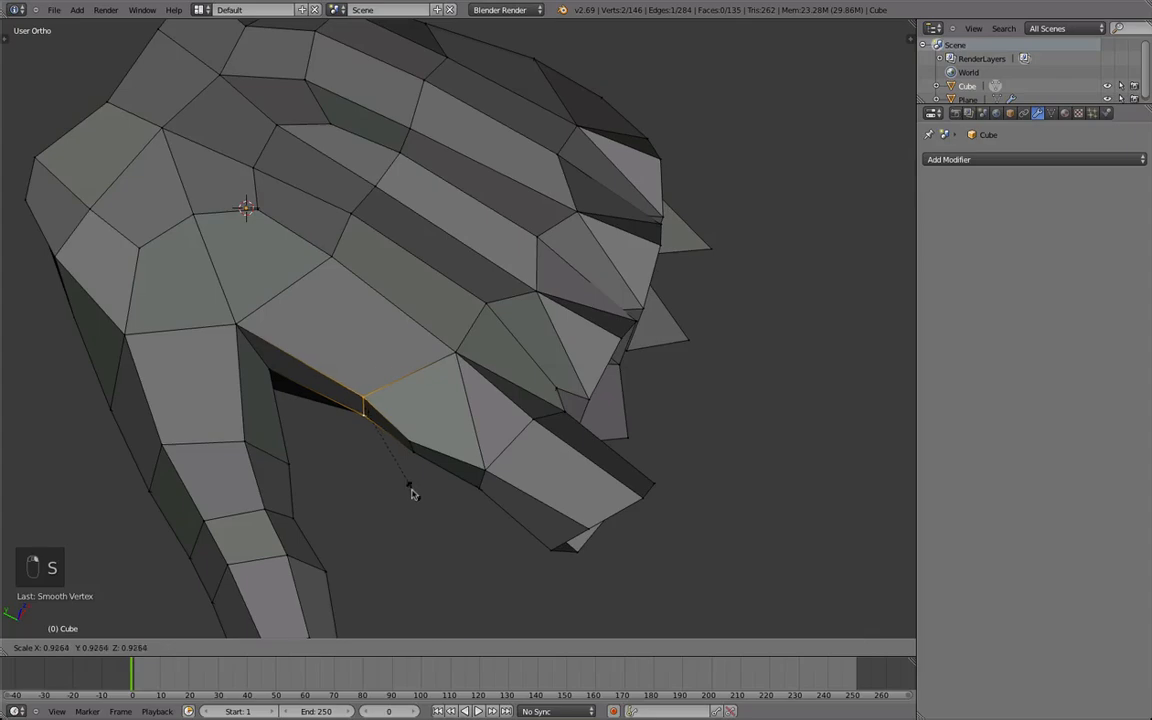
{"action": "left_click", "coordinate": [403, 493]}
{"action": "middle_click_drag", "start_coordinate": [403, 493], "coordinate": [456, 328]}
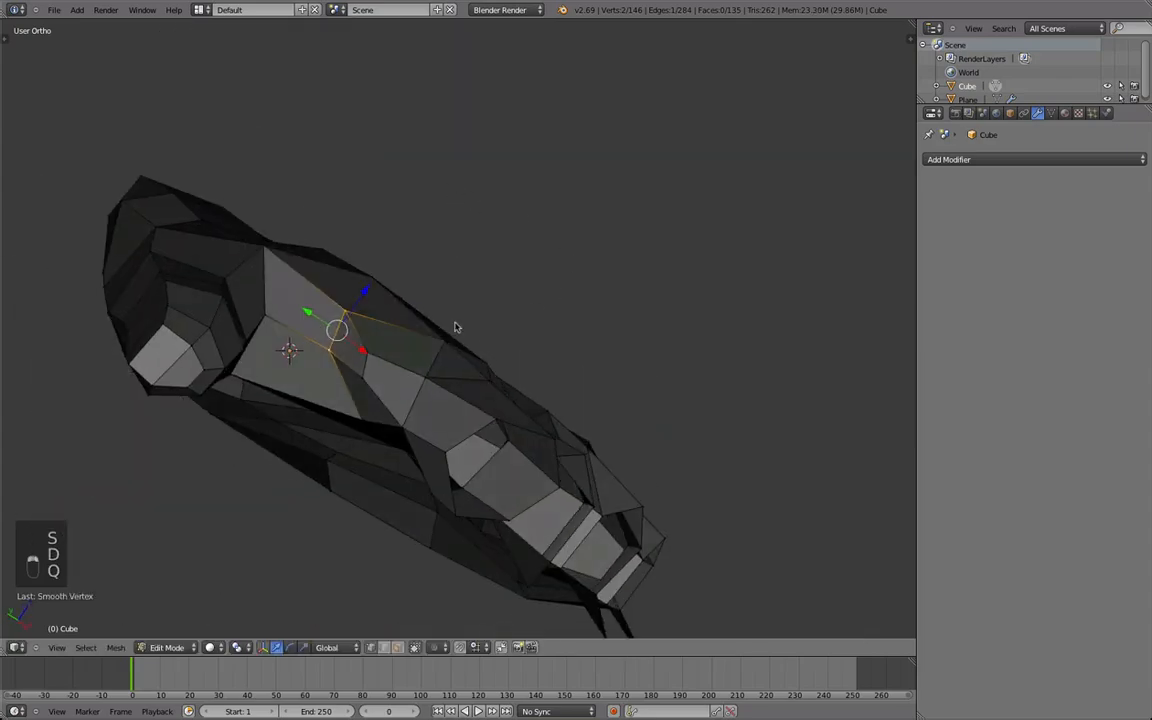
{"action": "key", "text": "s"}
{"action": "left_click", "coordinate": [487, 318]}
Reposition and smooth the edge and vertices along the side of the hand between thumb and index finger.
{"action": "key", "text": "g"}
{"action": "middle_click_drag", "start_coordinate": [383, 340], "coordinate": [347, 368]}
{"action": "key", "text": "q"}
{"action": "middle_click_drag", "start_coordinate": [397, 400], "coordinate": [460, 275]}
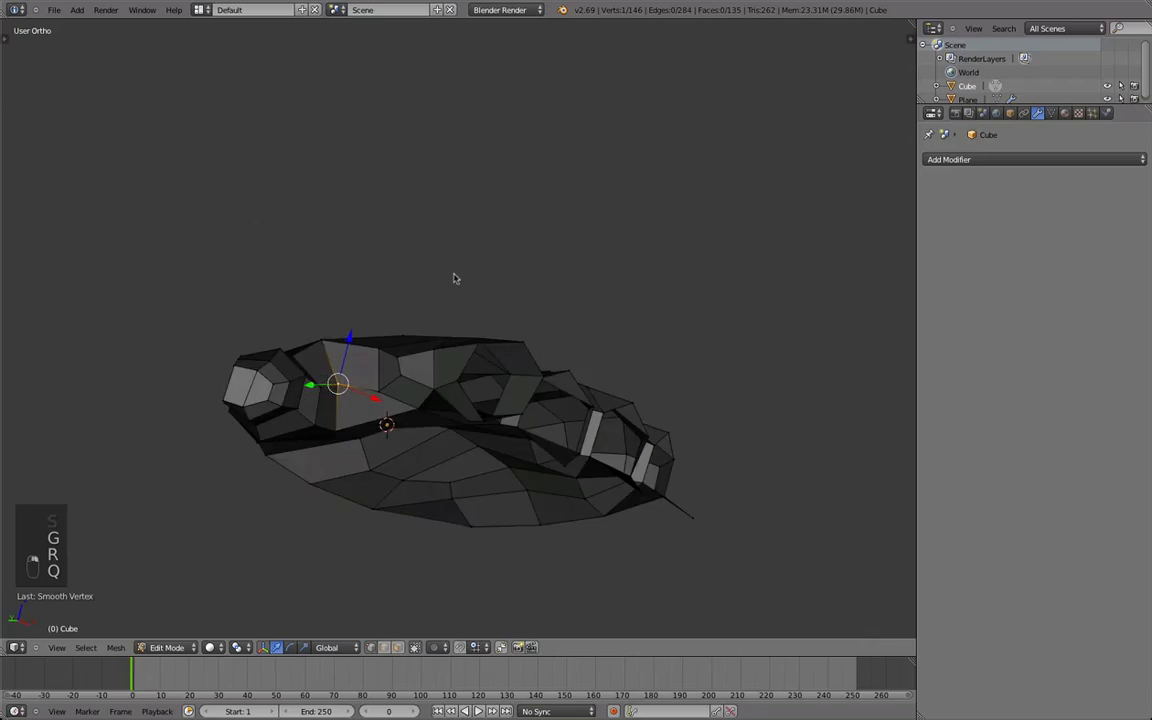
{"action": "key", "text": "q"}
{"action": "key", "text": "g"}
{"action": "left_click", "coordinate": [445, 294]}
{"action": "middle_click_drag", "start_coordinate": [411, 361], "coordinate": [419, 501]}
{"action": "key", "text": "q"}
Examine the overall hand shape without the edit overlay and from the top in perspective view.
{"action": "key", "text": "Tab"}
{"action": "scroll", "coordinate": [440, 450], "scroll_direction": "down", "scroll_amount": 4}
{"action": "middle_click_drag", "start_coordinate": [456, 420], "coordinate": [477, 330]}
{"action": "key", "text": "KP_5"}
{"action": "scroll", "coordinate": [470, 439], "scroll_direction": "up", "scroll_amount": 2}
{"action": "key", "text": "Tab"}
{"action": "scroll", "coordinate": [467, 470], "scroll_direction": "up", "scroll_amount": 3}
{"action": "right_click", "coordinate": [449, 468], "text": "alt"}
{"action": "scroll", "coordinate": [505, 326], "scroll_direction": "down", "scroll_amount": 1}
{"action": "scroll", "coordinate": [475, 330], "scroll_direction": "down", "scroll_amount": 2}
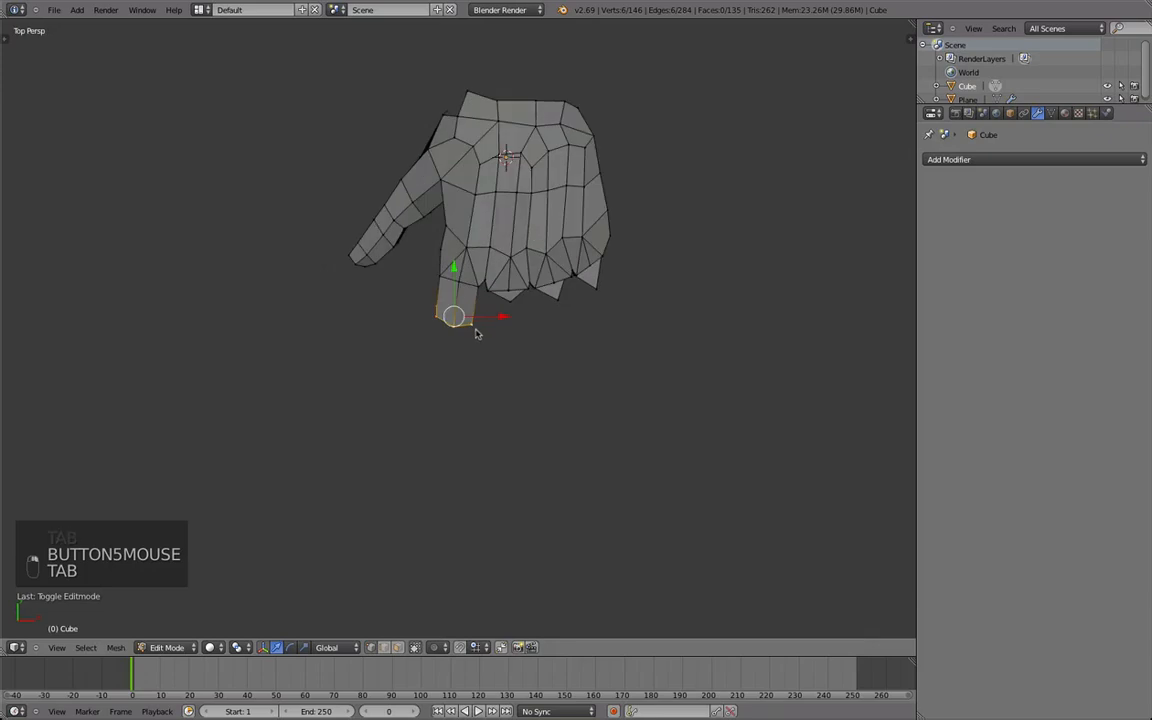
{"action": "scroll", "coordinate": [476, 334], "scroll_direction": "up", "scroll_amount": 2}
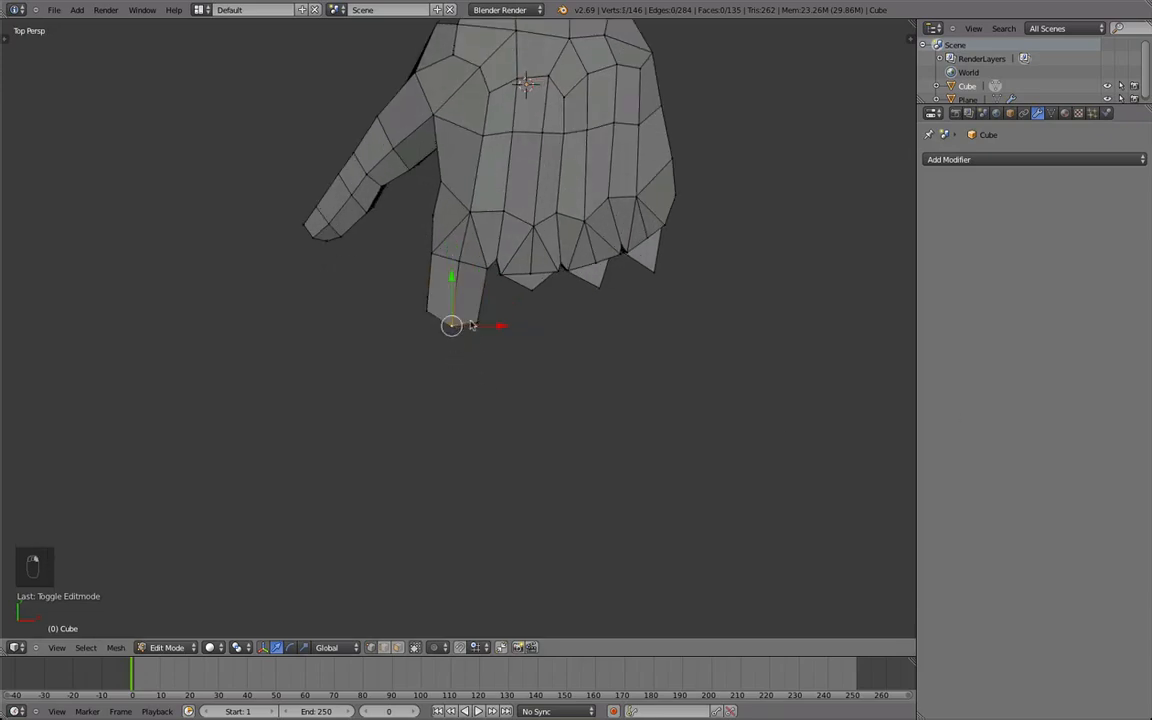
{"action": "scroll", "coordinate": [459, 330], "scroll_direction": "down", "scroll_amount": 4}
{"action": "scroll", "coordinate": [456, 329], "scroll_direction": "up", "scroll_amount": 2}
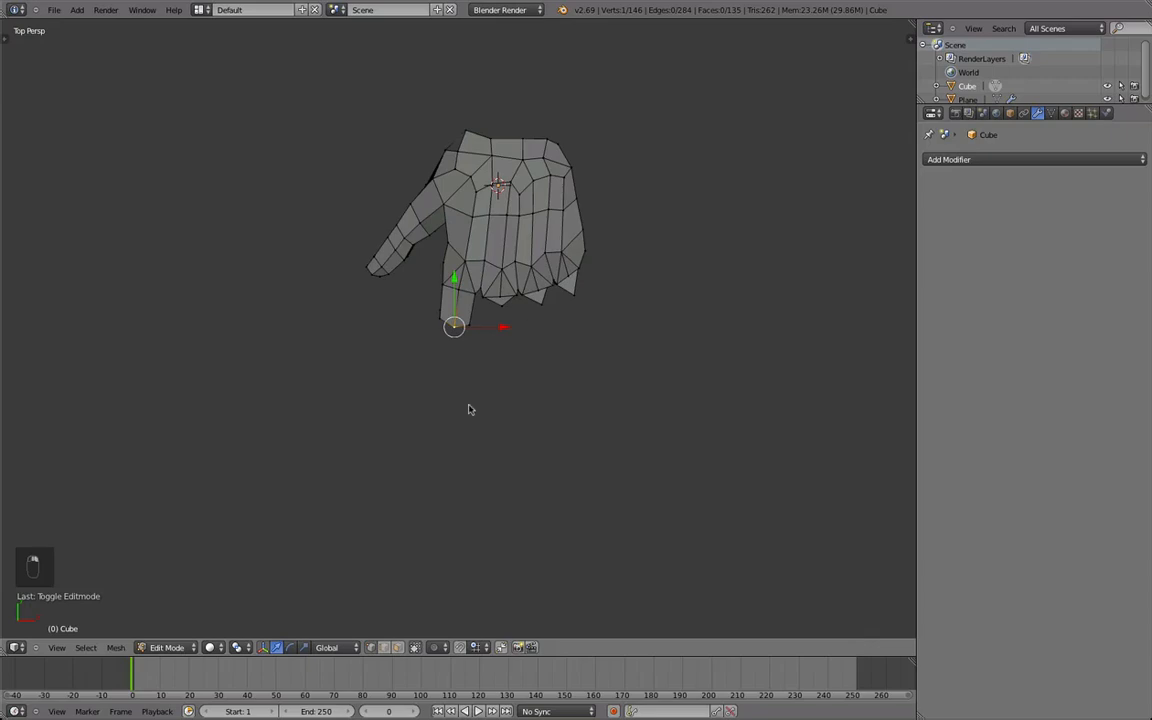
Extrude the index finger's end loop twice, first a short knuckle segment about 0.59 units long and then a longer middle segment.
{"action": "key", "text": "Tab"}
{"action": "scroll", "coordinate": [485, 388], "scroll_direction": "up", "scroll_amount": 2}
{"action": "key", "text": "alt+Tab"}
{"action": "key", "text": "Tab"}
{"action": "key", "text": "Tab"}
{"action": "key", "text": "e"}
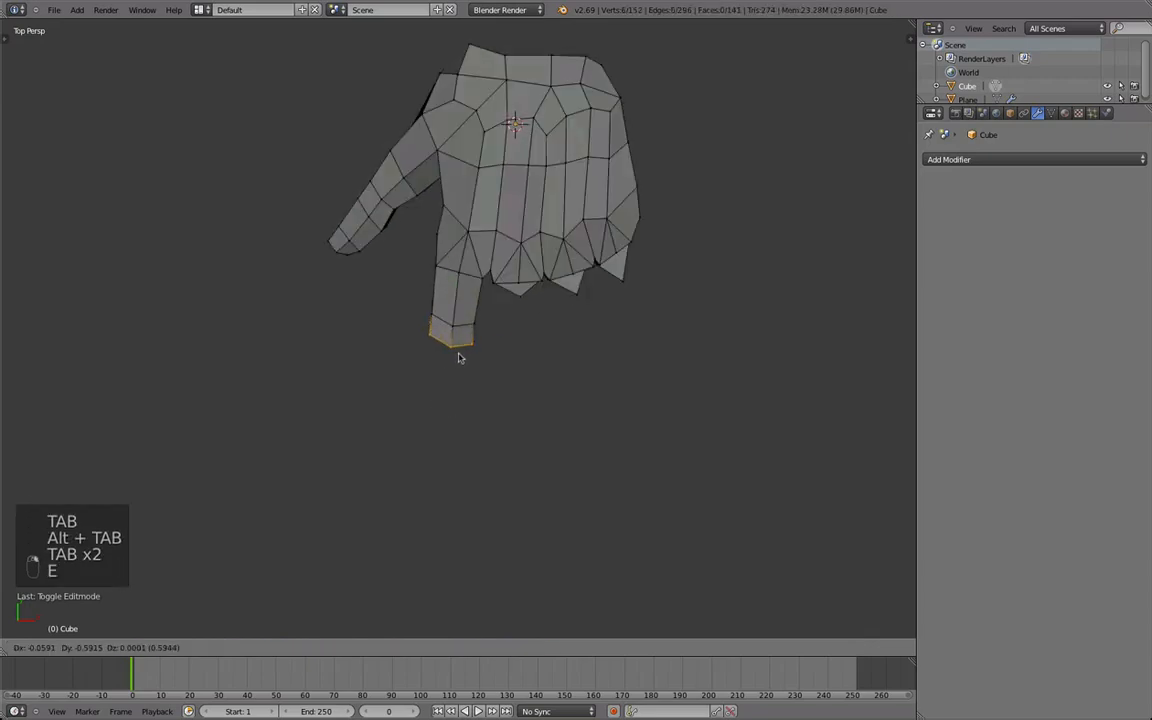
{"action": "left_click", "coordinate": [459, 357]}
{"action": "key", "text": "e"}
{"action": "left_click", "coordinate": [548, 450]}
Extrude a scaled short second knuckle segment on the index finger, followed by a fingertip segment about 1.4 units long.
{"action": "key", "text": "e"}
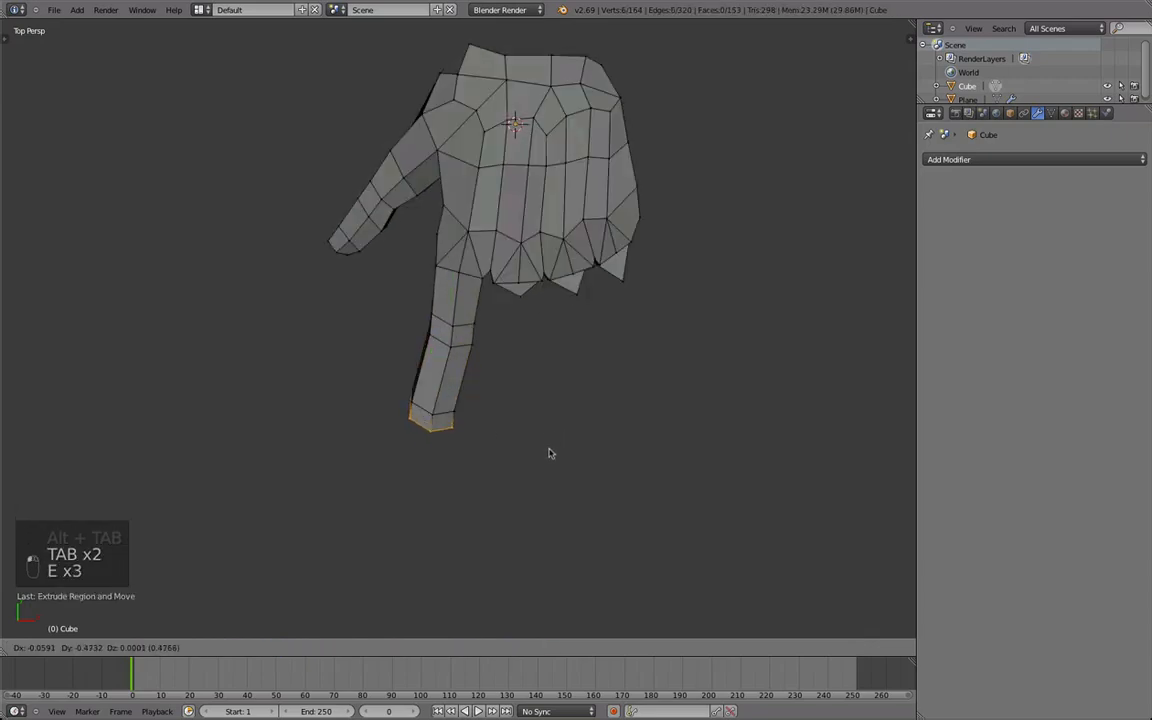
{"action": "key", "text": "s"}
{"action": "left_click", "coordinate": [535, 452]}
{"action": "key", "text": "g"}
{"action": "left_click", "coordinate": [532, 455]}
{"action": "key", "text": "e"}
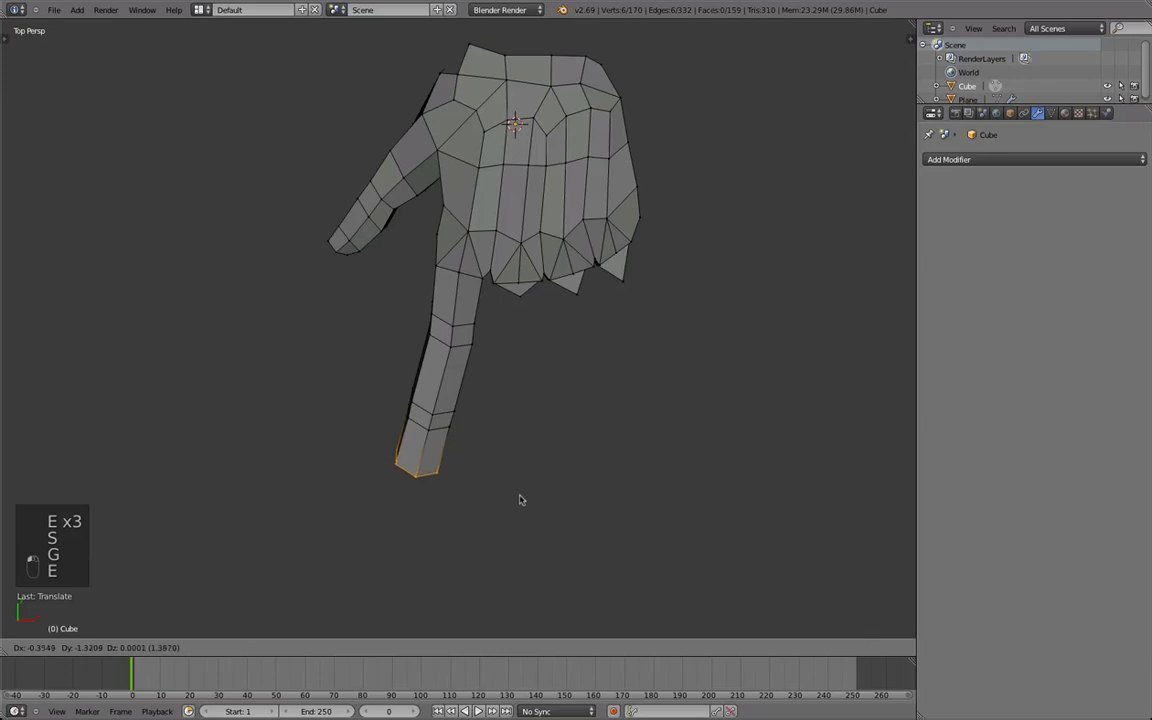
{"action": "left_click", "coordinate": [520, 500]}
Shorten the index finger in wireframe by moving its fingertip loop toward the palm with proportional editing.
{"action": "key", "text": "a"}
{"action": "key", "text": "z"}
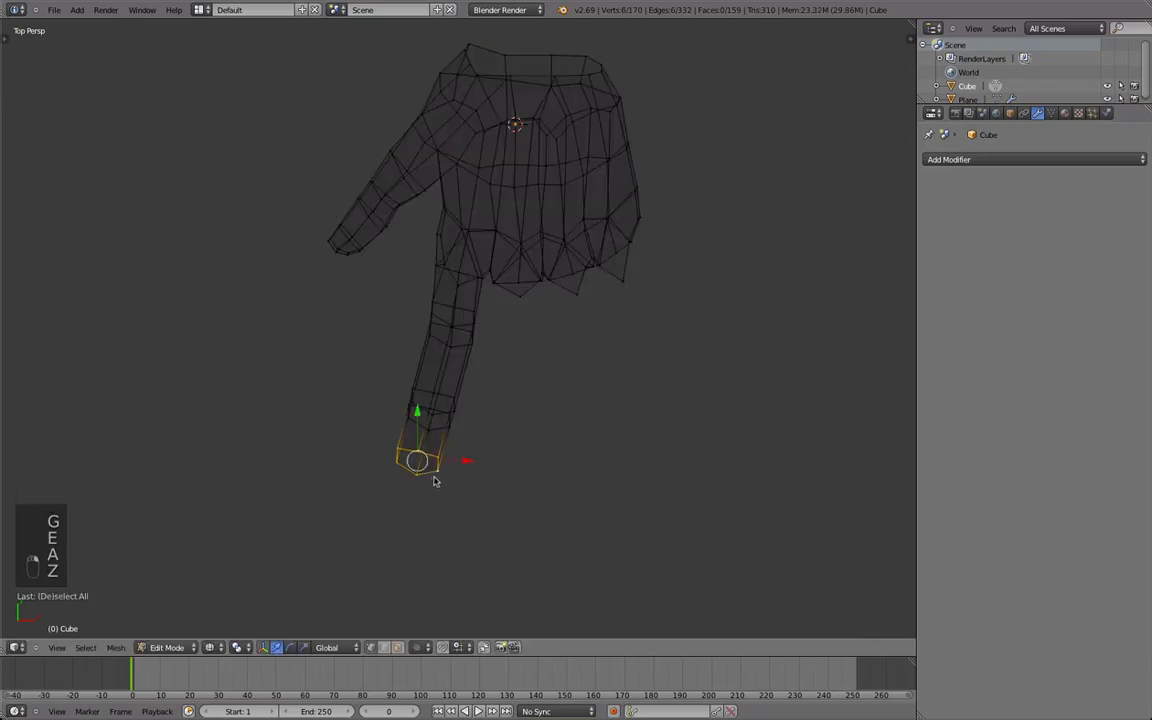
{"action": "key", "text": "g"}
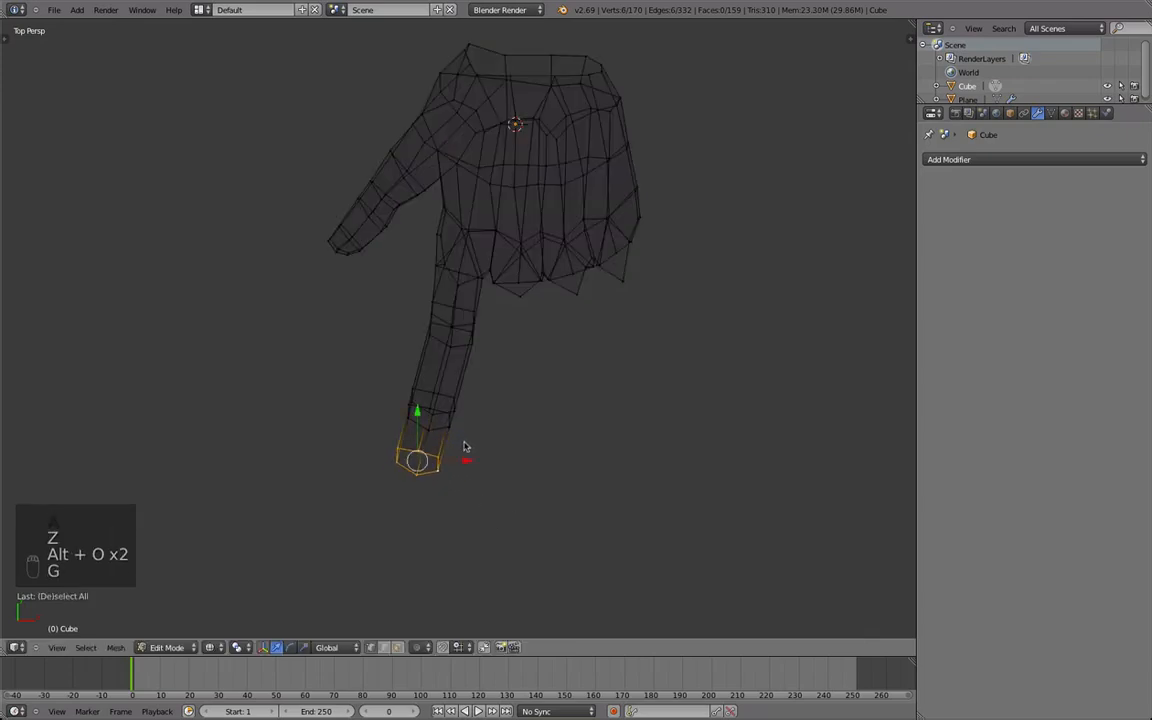
{"action": "key", "text": "g"}
{"action": "scroll", "coordinate": [468, 432], "scroll_direction": "down", "scroll_amount": 3}
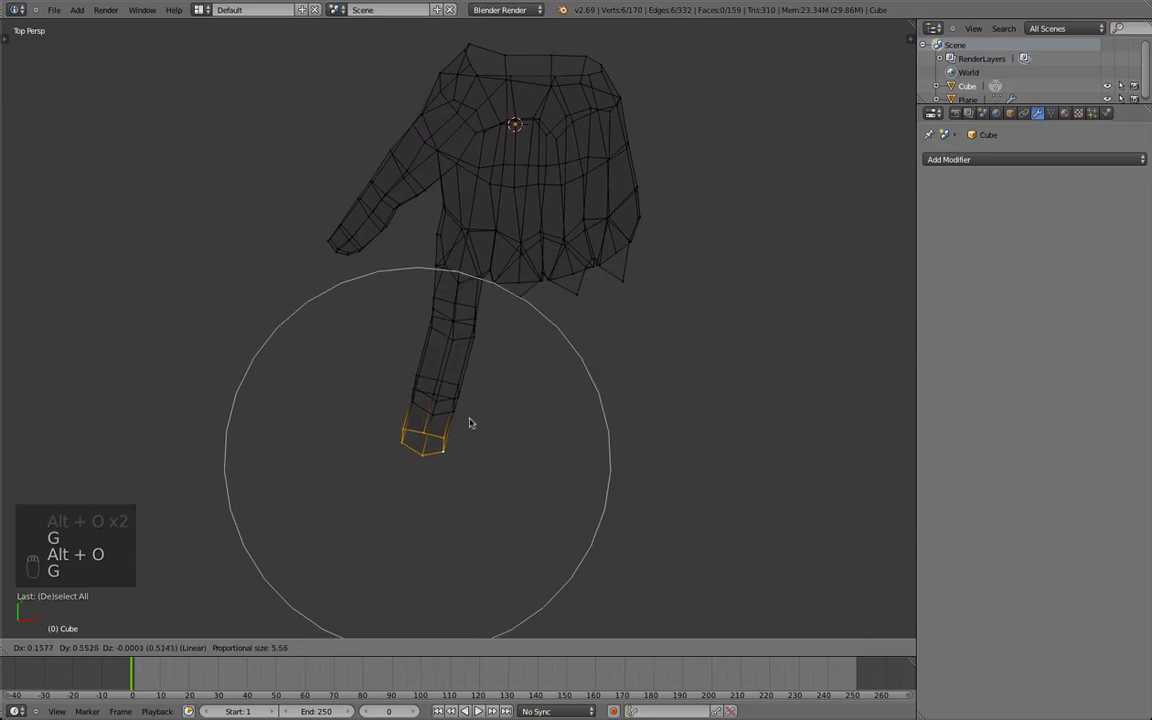
{"action": "left_click", "coordinate": [477, 400]}
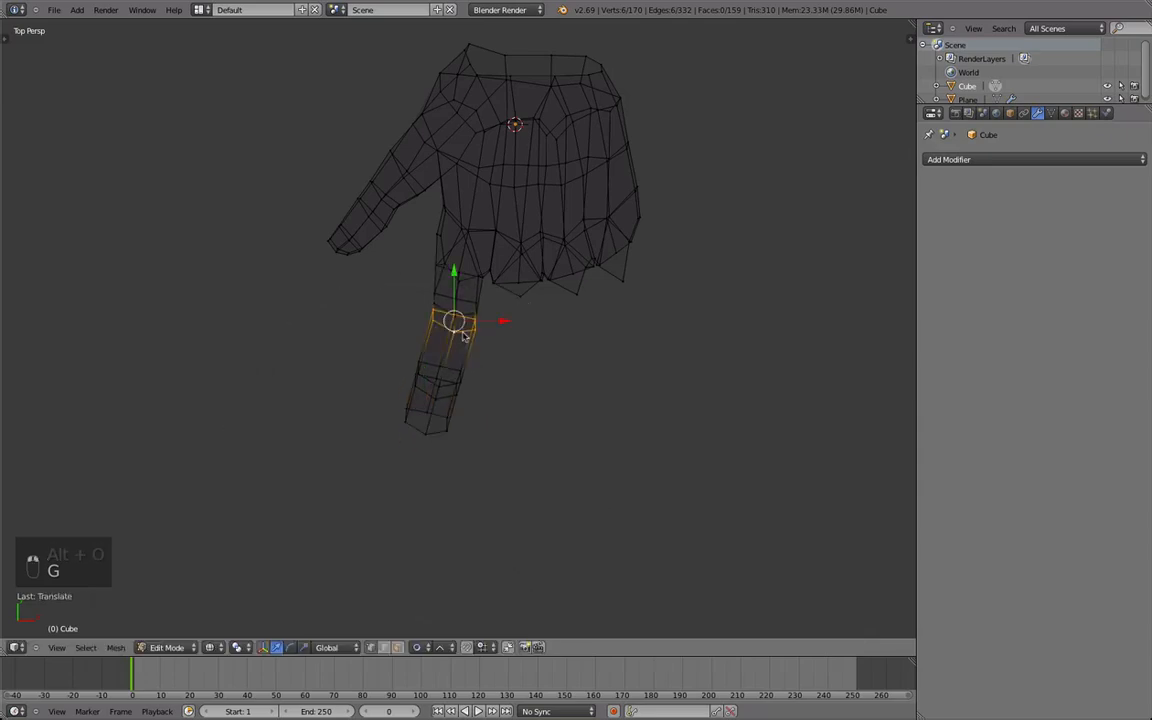
Turn off proportional editing, return to solid shading and reposition the index finger's first knuckle loops.
{"action": "key", "text": "alt+o"}
{"action": "middle_click_drag", "start_coordinate": [446, 349], "coordinate": [478, 384]}
{"action": "key", "text": "z"}
{"action": "scroll", "coordinate": [430, 400], "scroll_direction": "up", "scroll_amount": 5}
{"action": "key", "text": "Tab"}
{"action": "key", "text": "Tab"}
{"action": "middle_click_drag", "start_coordinate": [310, 425], "coordinate": [379, 205]}
{"action": "key", "text": "g"}
{"action": "left_click", "coordinate": [494, 357]}
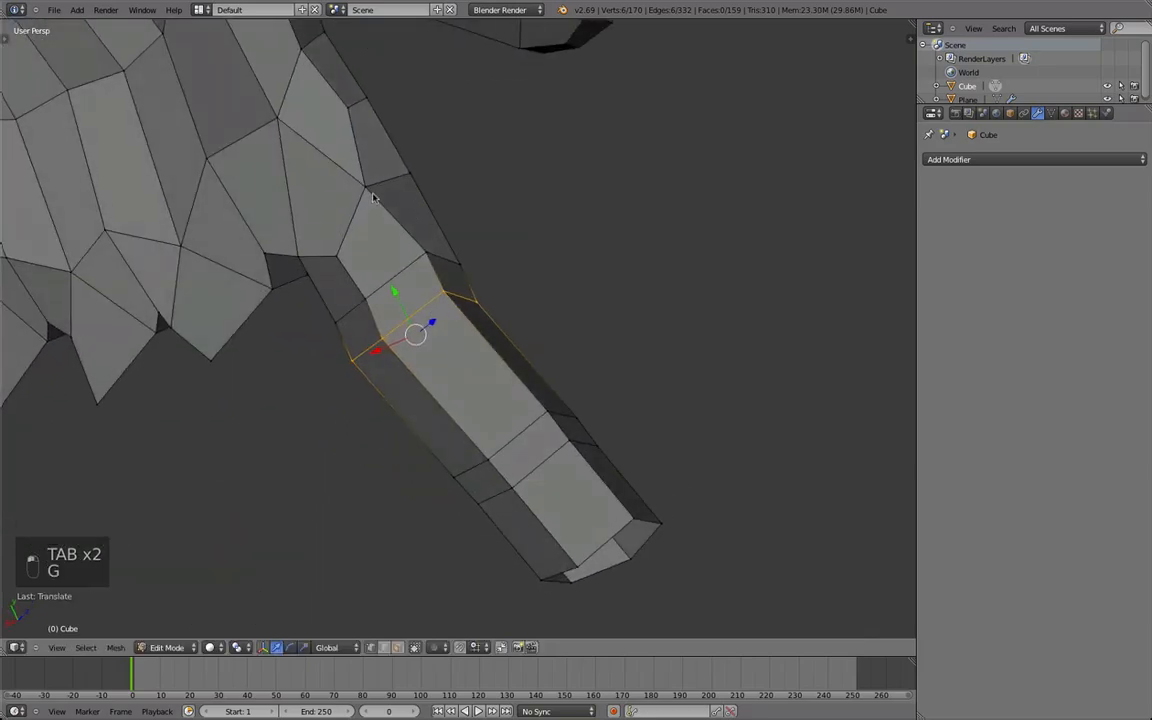
{"action": "key", "text": "g"}
{"action": "left_click", "coordinate": [294, 270]}
Add a Subdivision Surface modifier to the hand and set its shading to smooth.
{"action": "middle_click_drag", "start_coordinate": [293, 270], "coordinate": [408, 225]}
{"action": "scroll", "coordinate": [390, 330], "scroll_direction": "down", "scroll_amount": 3}
{"action": "key", "text": "Tab"}
{"action": "middle_click_drag", "start_coordinate": [375, 417], "coordinate": [411, 383]}
{"action": "scroll", "coordinate": [411, 383], "scroll_direction": "up", "scroll_amount": 2}
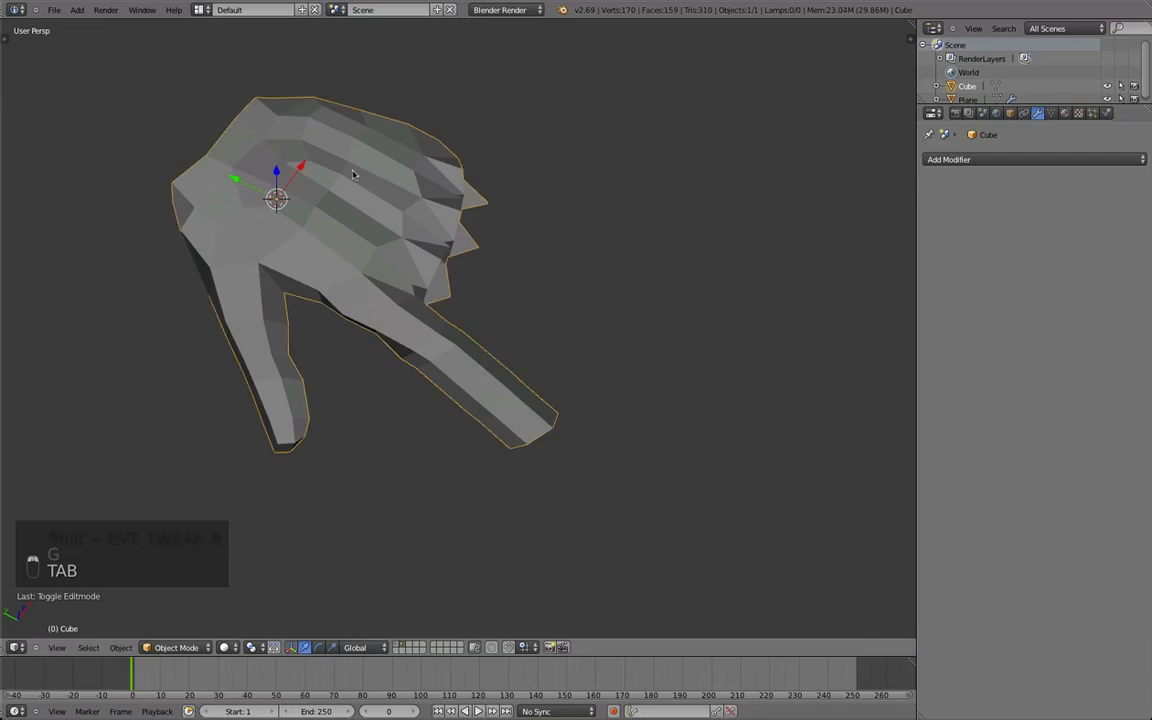
{"action": "right_click", "coordinate": [352, 175]}
{"action": "left_click", "coordinate": [1027, 163]}
{"action": "left_click", "coordinate": [850, 384]}
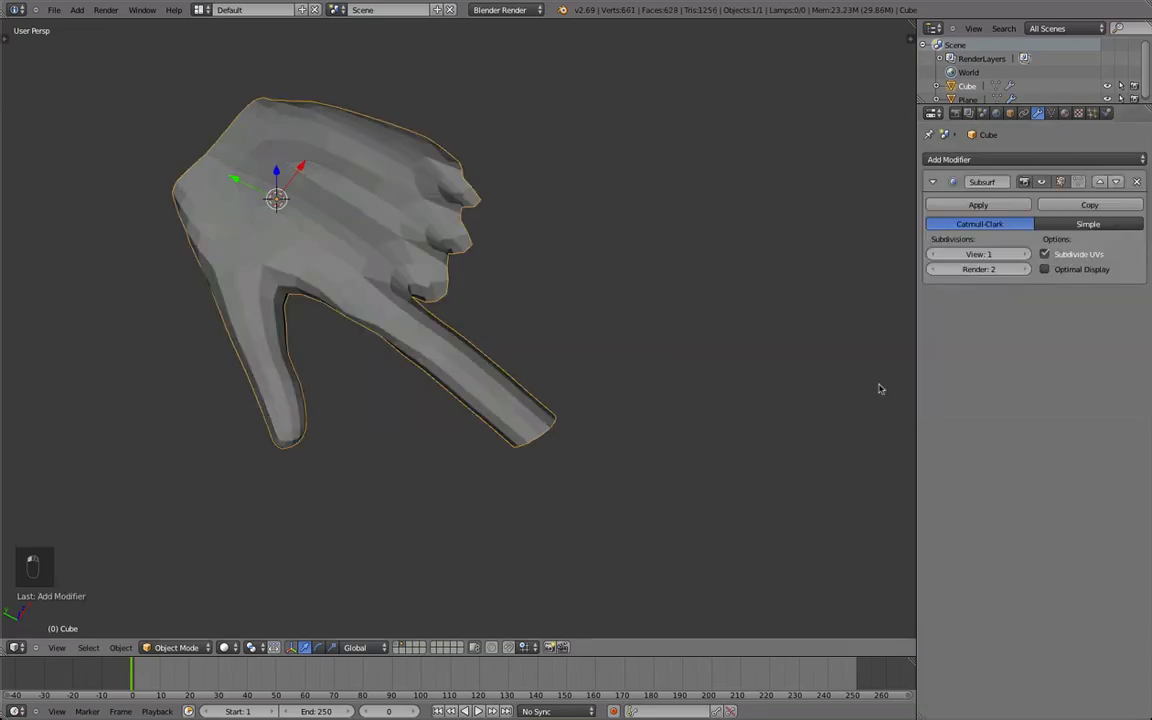
{"action": "key", "text": "t"}
{"action": "left_click", "coordinate": [35, 196]}
Select the whole hand mesh and recalculate its normals.
{"action": "key", "text": "Tab"}
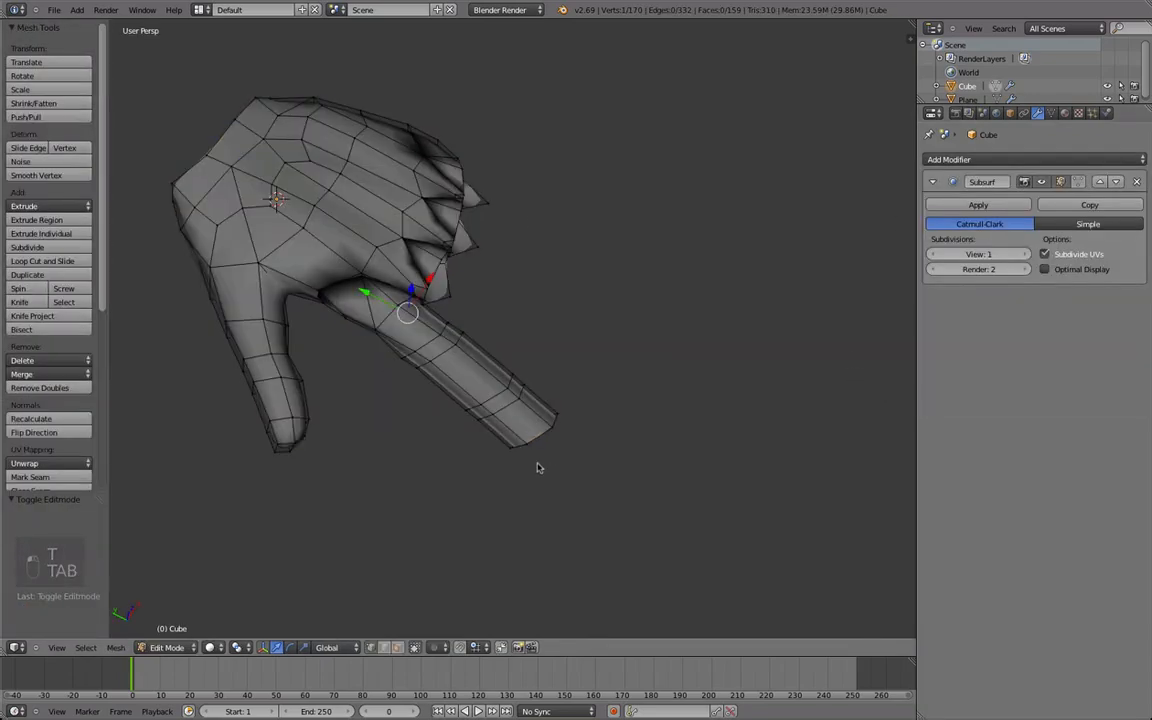
{"action": "middle_click_drag", "start_coordinate": [547, 464], "coordinate": [469, 339]}
{"action": "key", "text": "Tab"}
{"action": "key", "text": "Tab"}
{"action": "key", "text": "a"}
{"action": "key", "text": "a"}
{"action": "key", "text": "a"}
{"action": "key", "text": "a"}
{"action": "key", "text": "a"}
{"action": "key", "text": "a"}
{"action": "key", "text": "a"}
{"action": "key", "text": "a"}
{"action": "key", "text": "ctrl+n"}
Hide the tool shelf and move the index finger's outer knuckle loops from a side view.
{"action": "key", "text": "Tab"}
{"action": "middle_click_drag", "start_coordinate": [504, 416], "coordinate": [540, 388]}
{"action": "key", "text": "b"}
{"action": "key", "text": "b"}
{"action": "key", "text": "t"}
{"action": "key", "text": "Tab"}
{"action": "right_click", "coordinate": [567, 347], "text": "alt"}
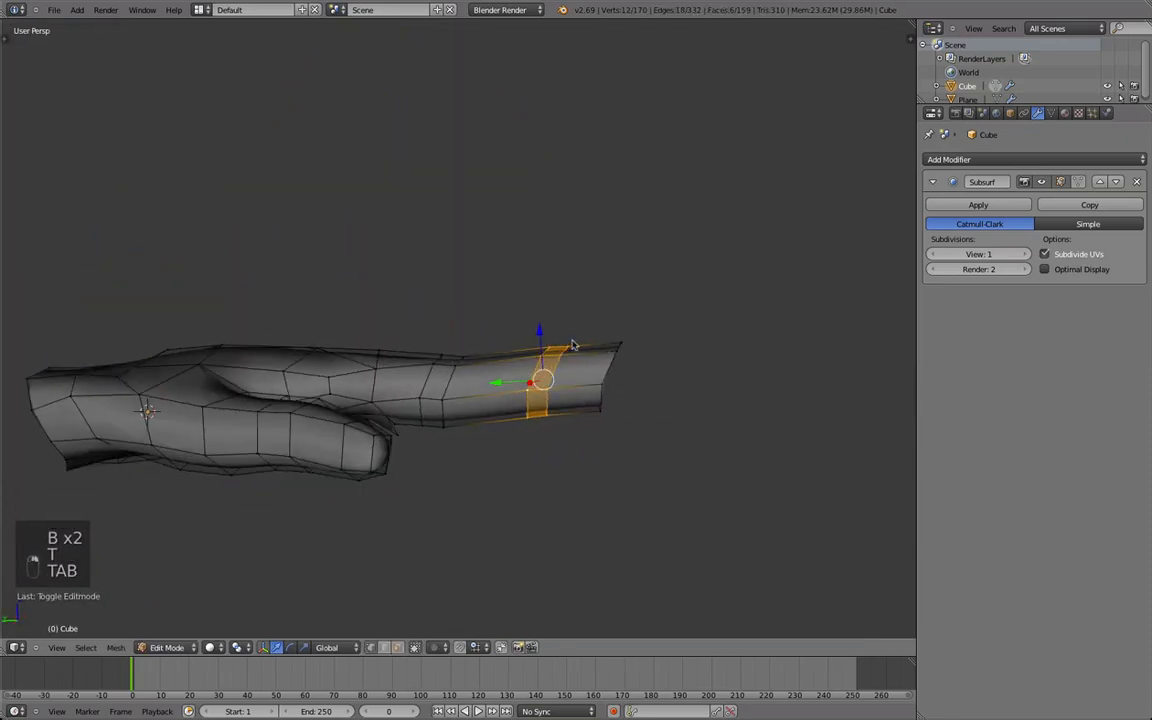
{"action": "middle_click_drag", "start_coordinate": [567, 347], "coordinate": [577, 351]}
{"action": "key", "text": "g"}
{"action": "left_click", "coordinate": [563, 375]}
Lower the fingertip loop to bend the index finger downward and rotate the outer knuckle loop to follow.
{"action": "right_click", "coordinate": [617, 373], "text": "alt"}
{"action": "key", "text": "g"}
{"action": "left_click", "coordinate": [620, 459]}
{"action": "right_click", "coordinate": [543, 388], "text": "alt"}
{"action": "key", "text": "g"}
{"action": "key", "text": "r"}
{"action": "left_click", "coordinate": [633, 381]}
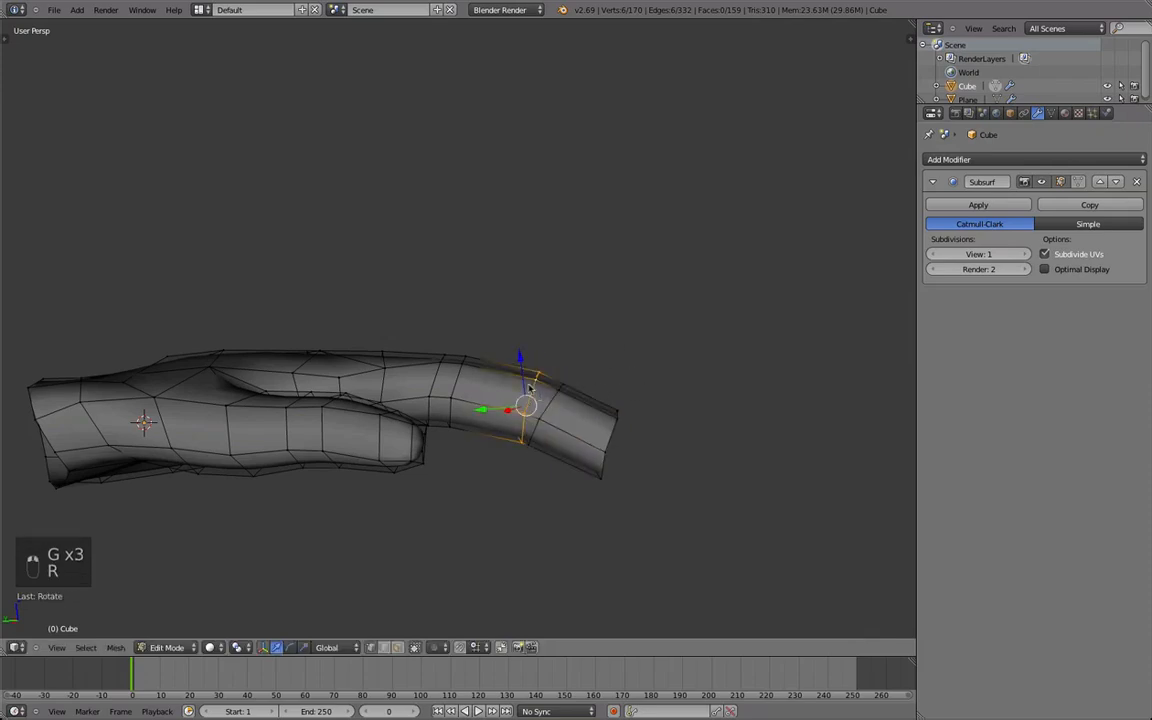
Reposition the outer knuckle loop and rotate the inner knuckle loops to follow the finger's bend.
{"action": "right_click", "coordinate": [551, 404], "text": "alt+shift"}
{"action": "key", "text": "g"}
{"action": "left_click", "coordinate": [461, 383]}
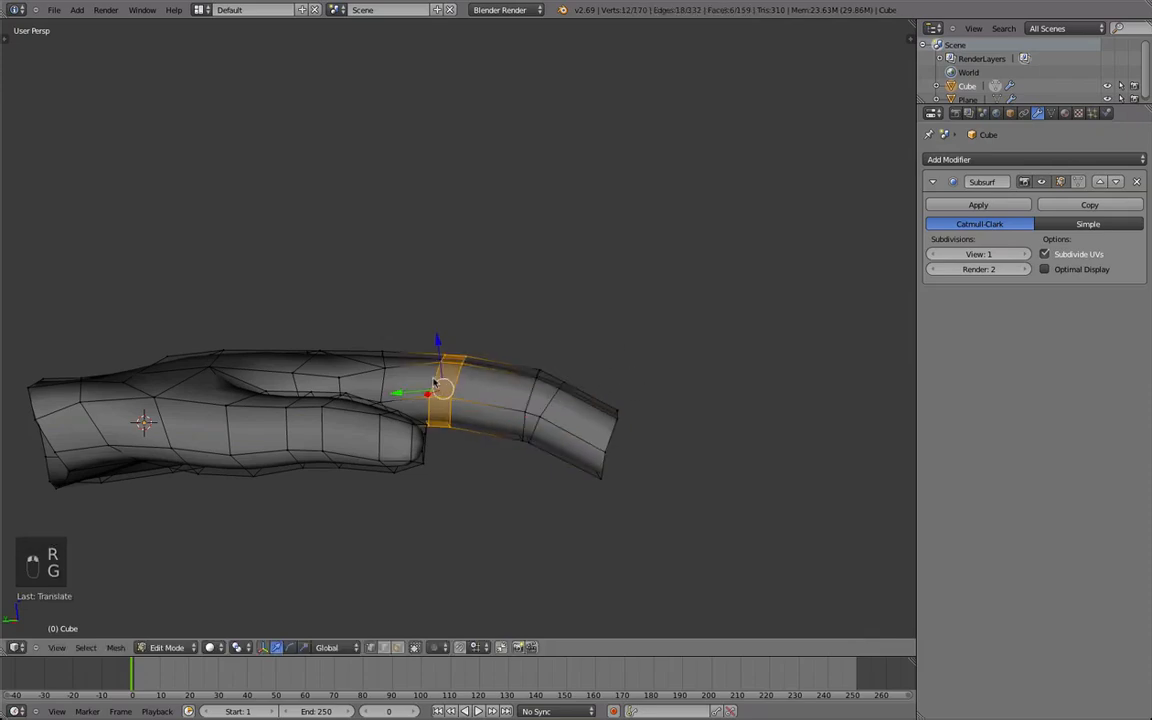
{"action": "right_click", "coordinate": [471, 383], "text": "alt"}
{"action": "key", "text": "r"}
{"action": "left_click", "coordinate": [551, 370]}
{"action": "key", "text": "r"}
{"action": "left_click", "coordinate": [467, 486]}
Adjust the position of the inner knuckle loop nearest the index finger's base.
{"action": "key", "text": "Tab"}
{"action": "middle_click_drag", "start_coordinate": [468, 440], "coordinate": [475, 360]}
{"action": "key", "text": "Tab"}
{"action": "key", "text": "g"}
{"action": "key", "text": "Tab"}
Slide an edge loop along the index finger near its inner knuckle and scale it.
{"action": "key", "text": "Tab"}
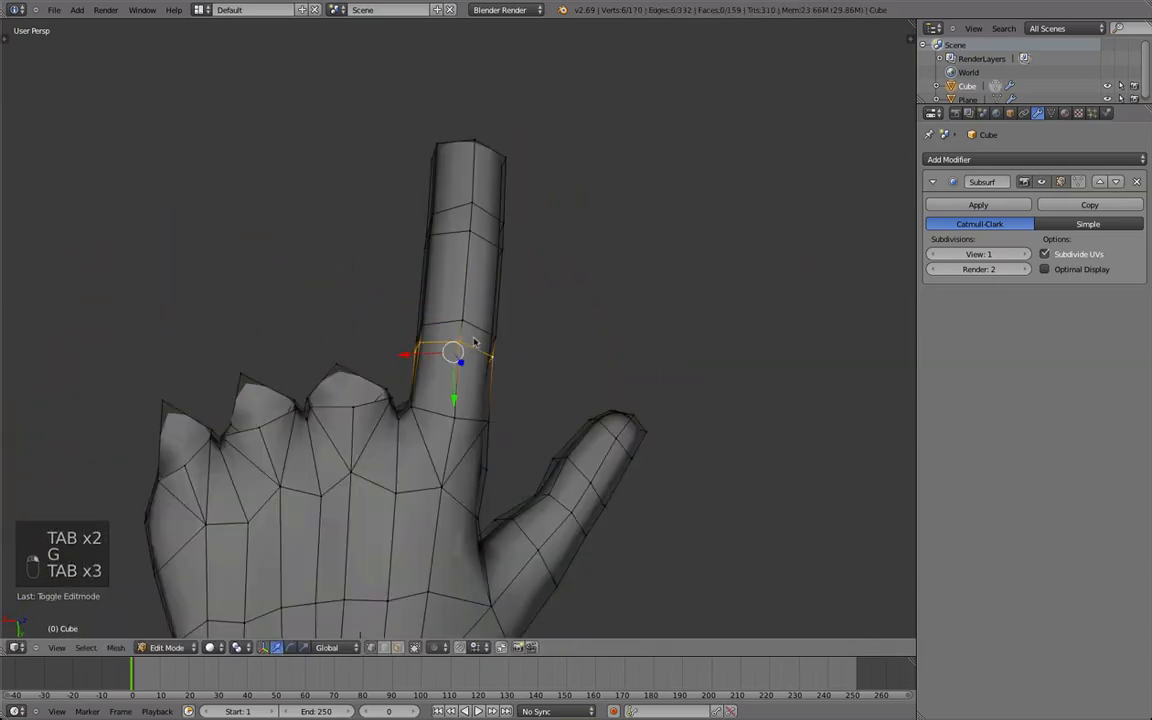
{"action": "key", "text": "Tab"}
{"action": "middle_click_drag", "start_coordinate": [455, 430], "coordinate": [486, 340]}
Scale the twelve-vertex band that forms the index finger's inner knuckle.
{"action": "key", "text": "Tab"}
{"action": "key", "text": "d"}
{"action": "key", "text": "s"}
{"action": "left_click", "coordinate": [556, 375]}
{"action": "key", "text": "Tab"}
{"action": "key", "text": "Tab"}
{"action": "middle_click_drag", "start_coordinate": [463, 414], "coordinate": [590, 510]}
{"action": "key", "text": "s"}
{"action": "left_click", "coordinate": [545, 406]}
{"action": "key", "text": "Tab"}
Smooth the index finger's tip loop several times and scale it.
{"action": "key", "text": "Tab"}
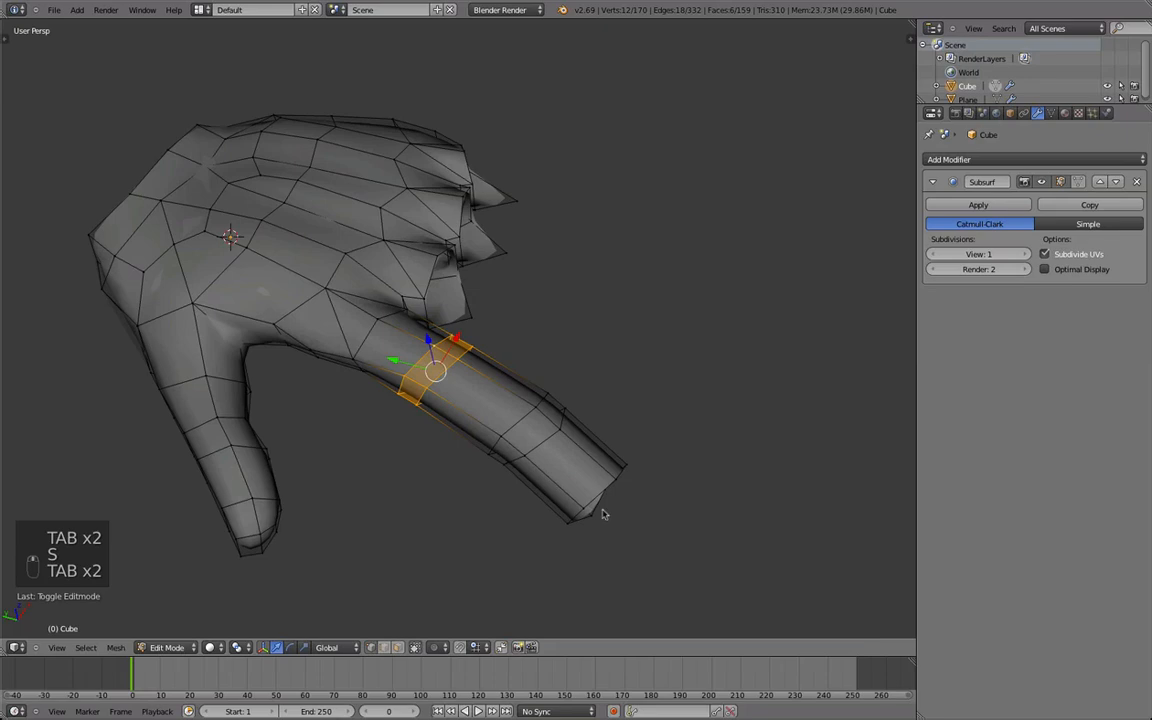
{"action": "key", "text": "Tab"}
{"action": "key", "text": "Tab"}
{"action": "key", "text": "q"}
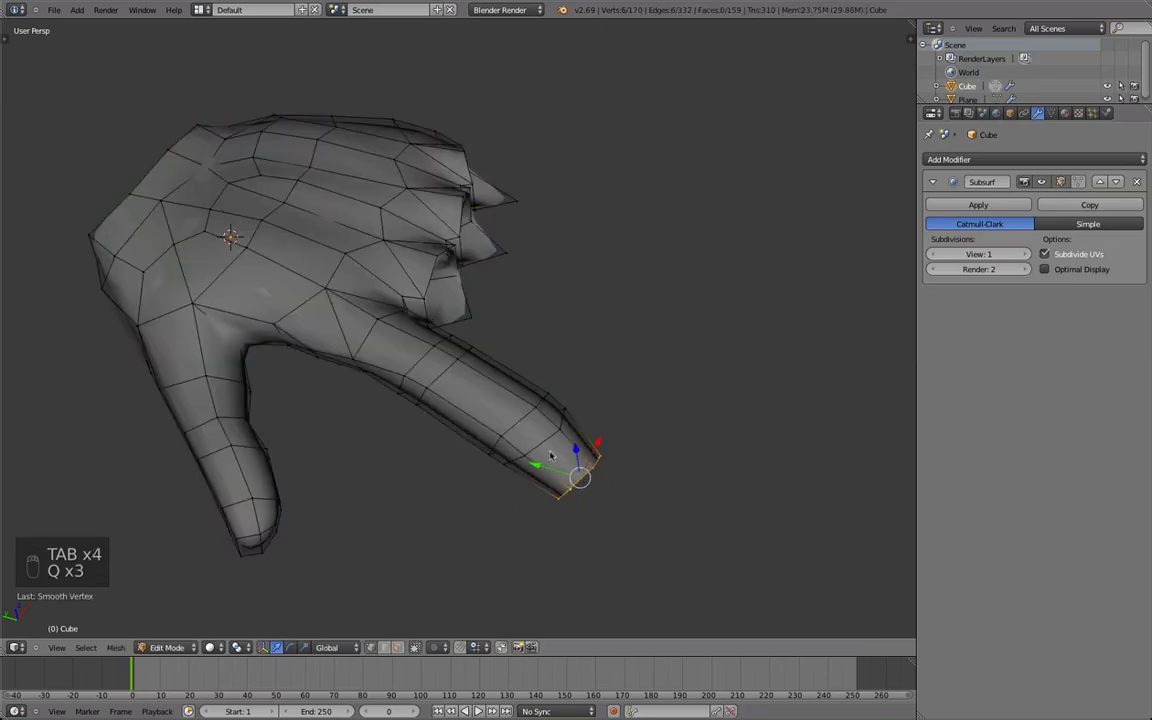
{"action": "key", "text": "s"}
{"action": "left_click", "coordinate": [581, 455]}
Slide the edge loop just before the index finger's outer knuckle along the finger.
{"action": "key", "text": "d"}
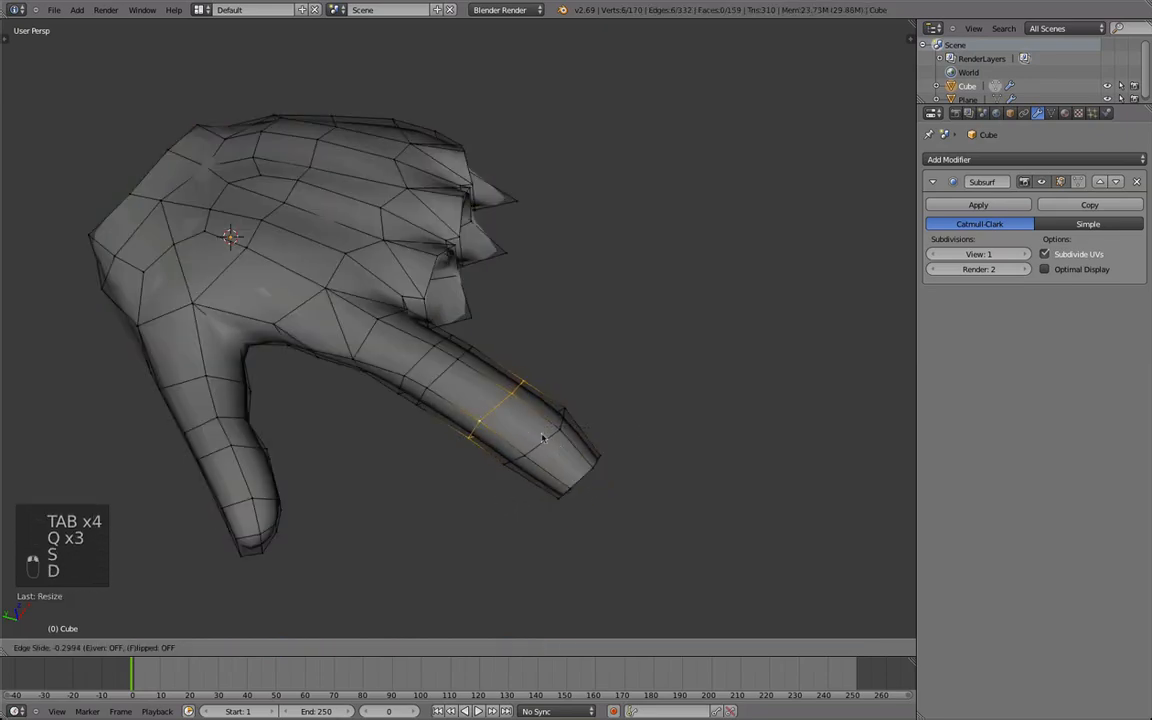
{"action": "left_click", "coordinate": [513, 430]}
{"action": "middle_click_drag", "start_coordinate": [513, 430], "coordinate": [579, 355]}
{"action": "scroll", "coordinate": [579, 355], "scroll_direction": "down", "scroll_amount": 3}
{"action": "scroll", "coordinate": [579, 355], "scroll_direction": "up", "scroll_amount": 3}
Move and scale the selected geometry at the index finger's outer knuckle in orthographic view.
{"action": "key", "text": "KP_5"}
{"action": "middle_click_drag", "start_coordinate": [520, 469], "coordinate": [518, 376]}
{"action": "right_click", "coordinate": [517, 455]}
{"action": "middle_click_drag", "start_coordinate": [548, 427], "coordinate": [534, 582]}
{"action": "key", "text": "g"}
{"action": "left_click", "coordinate": [501, 529]}
{"action": "key", "text": "s"}
Slide the underside edge of the index finger's outer knuckle toward the fingertip.
{"action": "right_click", "coordinate": [566, 519]}
{"action": "middle_click_drag", "start_coordinate": [558, 517], "coordinate": [498, 332]}
{"action": "right_click", "coordinate": [514, 363]}
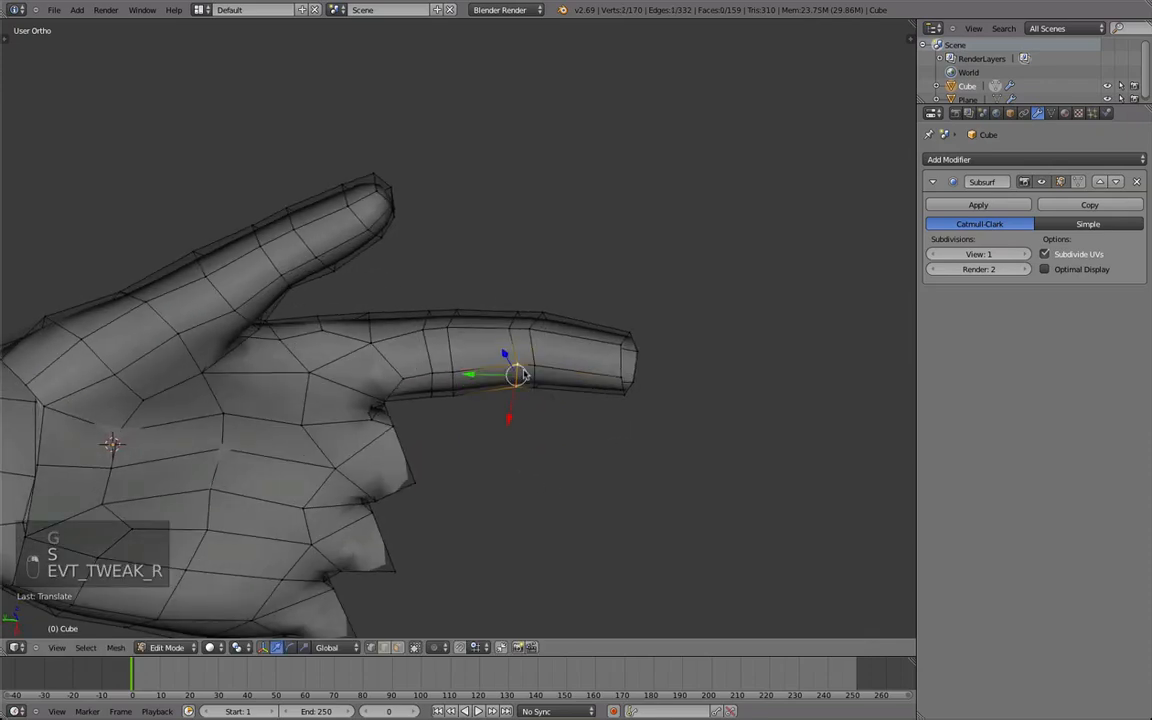
{"action": "key", "text": "d"}
{"action": "left_click", "coordinate": [533, 374]}
Smooth the selected underside vertices of the outer knuckle three times and check the finger's shape.
{"action": "key", "text": "Tab"}
{"action": "middle_click_drag", "start_coordinate": [430, 367], "coordinate": [442, 509]}
{"action": "key", "text": "Tab"}
{"action": "key", "text": "q"}
{"action": "key", "text": "q"}
{"action": "key", "text": "q"}
{"action": "middle_click_drag", "start_coordinate": [459, 558], "coordinate": [427, 633]}
{"action": "scroll", "coordinate": [427, 633], "scroll_direction": "down", "scroll_amount": 4}
{"action": "scroll", "coordinate": [600, 590], "scroll_direction": "up", "scroll_amount": 4}
{"action": "middle_click_drag", "start_coordinate": [600, 590], "coordinate": [411, 252]}
{"action": "scroll", "coordinate": [411, 252], "scroll_direction": "down", "scroll_amount": 2}
Fill the open end of the index finger with faces to cap the fingertip.
{"action": "key", "text": "Tab"}
{"action": "key", "text": "a"}
{"action": "key", "text": "a"}
{"action": "key", "text": "a"}
{"action": "middle_click_drag", "start_coordinate": [421, 443], "coordinate": [370, 386]}
{"action": "key", "text": "Tab"}
{"action": "scroll", "coordinate": [392, 410], "scroll_direction": "down", "scroll_amount": 5}
{"action": "scroll", "coordinate": [476, 442], "scroll_direction": "up", "scroll_amount": 5}
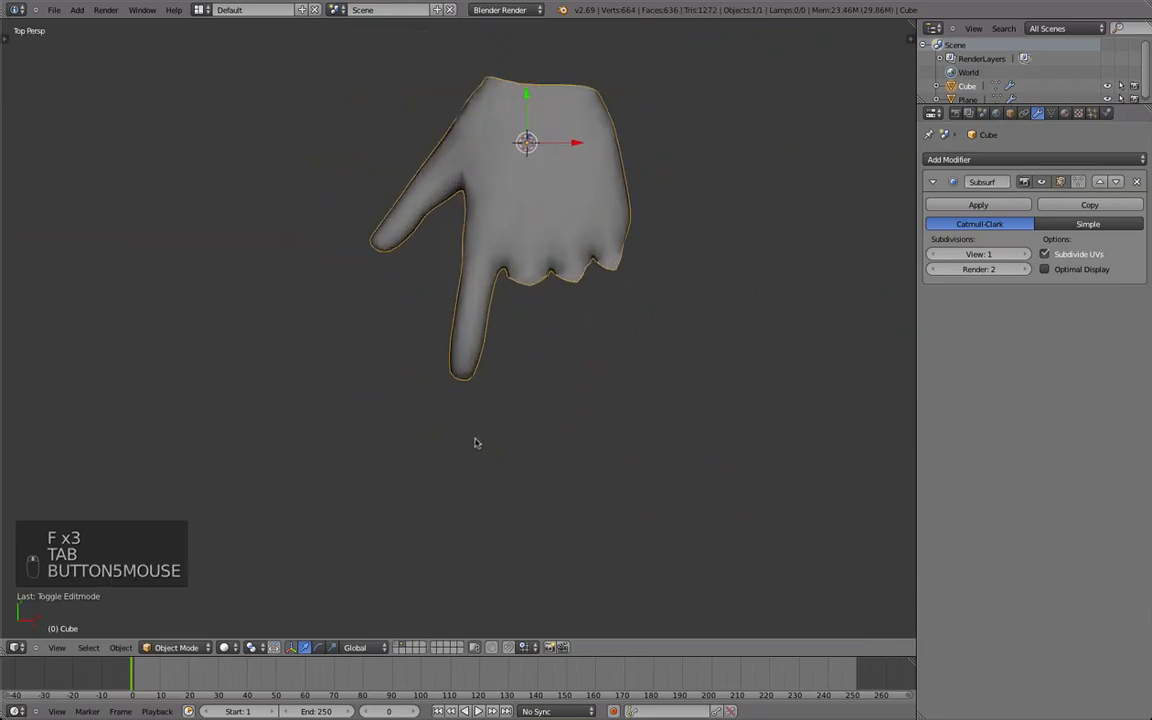
Select all vertices at the index fingertip through the mesh and move them with proportional editing.
{"action": "key", "text": "Tab"}
{"action": "middle_click_drag", "start_coordinate": [468, 429], "coordinate": [443, 467]}
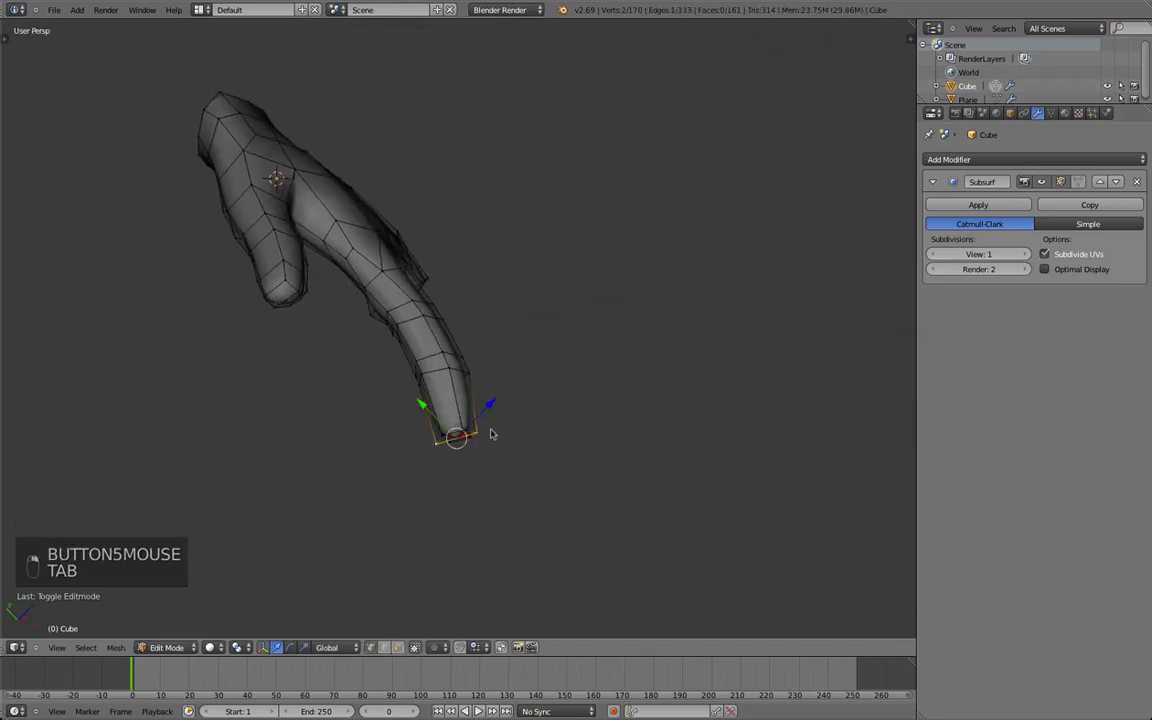
{"action": "middle_click_drag", "start_coordinate": [535, 360], "coordinate": [437, 424]}
{"action": "key", "text": "z"}
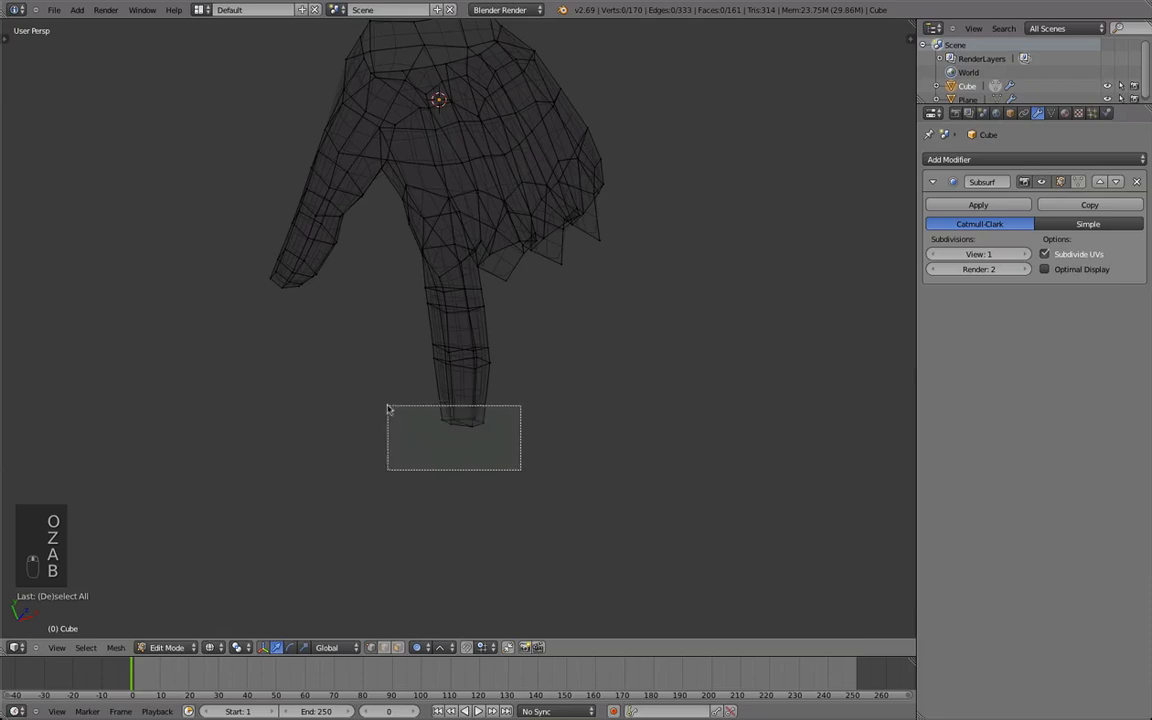
{"action": "left_click_drag", "start_coordinate": [388, 409], "coordinate": [390, 412]}
{"action": "key", "text": "g"}
{"action": "scroll", "coordinate": [397, 436], "scroll_direction": "up", "scroll_amount": 3}
{"action": "left_click", "coordinate": [395, 452]}
{"action": "key", "text": "z"}
Move and rotate the index fingertip to refine the bend of the outer finger segment.
{"action": "middle_click_drag", "start_coordinate": [530, 417], "coordinate": [512, 370]}
{"action": "key", "text": "Tab"}
{"action": "scroll", "coordinate": [417, 419], "scroll_direction": "down", "scroll_amount": 3}
{"action": "mouse_move", "coordinate": [417, 419]}
{"action": "middle_mouse_down"}
{"action": "mouse_move", "coordinate": [270, 376]}
{"action": "mouse_move", "coordinate": [386, 386]}
{"action": "mouse_move", "coordinate": [476, 437]}
{"action": "mouse_move", "coordinate": [400, 445]}
{"action": "mouse_move", "coordinate": [481, 393]}
{"action": "mouse_move", "coordinate": [412, 515]}
{"action": "middle_mouse_up"}
{"action": "key", "text": "Tab"}
{"action": "scroll", "coordinate": [270, 376], "scroll_direction": "up", "scroll_amount": 4}
{"action": "key", "text": "g"}
{"action": "left_click", "coordinate": [463, 427]}
{"action": "key", "text": "r"}
{"action": "left_click", "coordinate": [472, 457]}
Cut a new edge loop around the index finger close to the fingertip.
{"action": "key", "text": "a"}
{"action": "key", "text": "a"}
{"action": "key", "text": "a"}
{"action": "key", "text": "a"}
{"action": "key", "text": "ctrl+r"}
{"action": "mouse_move", "coordinate": [407, 560]}
{"action": "middle_mouse_down"}
{"action": "mouse_move", "coordinate": [375, 506]}
{"action": "mouse_move", "coordinate": [386, 459]}
{"action": "middle_mouse_up"}
{"action": "key", "text": "z"}
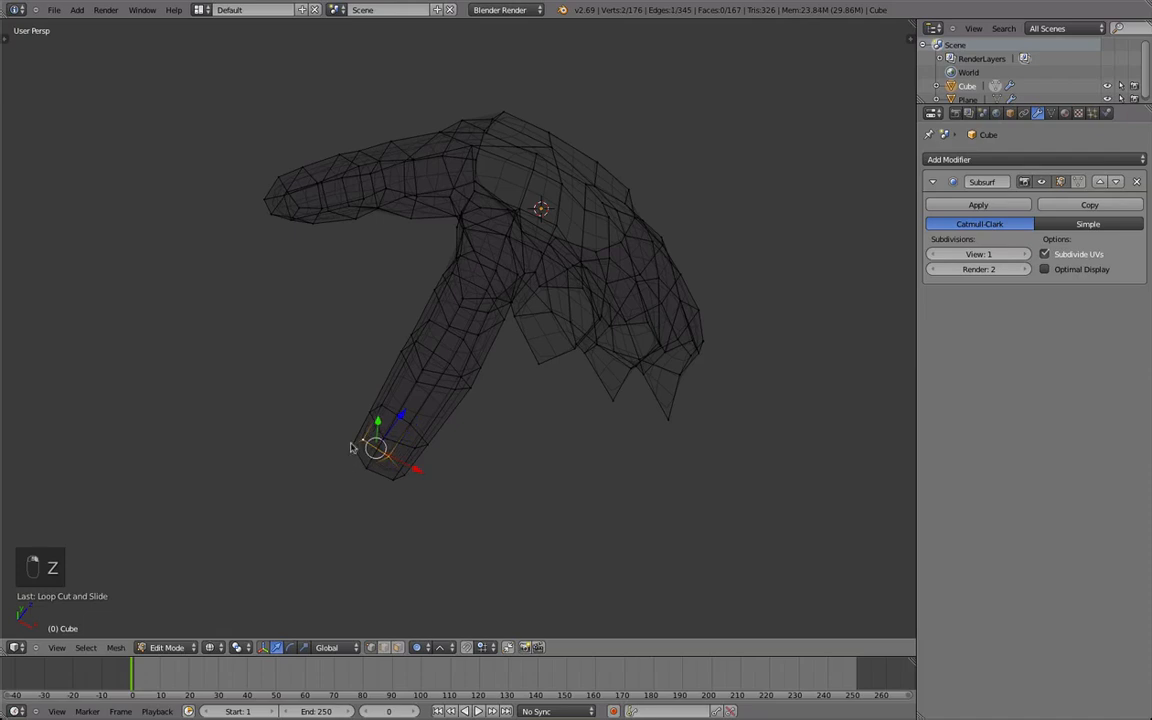
{"action": "key", "text": "z"}
Examine the index finger's smoothed shape in object mode from several angles.
{"action": "middle_click_drag", "start_coordinate": [383, 440], "coordinate": [475, 360]}
{"action": "key", "text": "Tab"}
{"action": "key", "text": "Tab"}
{"action": "key", "text": "Tab"}
{"action": "key", "text": "Tab"}
{"action": "key", "text": "Tab"}
{"action": "key", "text": "minus"}
{"action": "scroll", "coordinate": [453, 372], "scroll_direction": "down", "scroll_amount": 8}
{"action": "middle_click_drag", "start_coordinate": [455, 432], "coordinate": [446, 478]}
{"action": "scroll", "coordinate": [452, 371], "scroll_direction": "down", "scroll_amount": 1}
Scale the selected loop of the index finger and switch off proportional editing.
{"action": "middle_click_drag", "start_coordinate": [526, 391], "coordinate": [491, 448]}
{"action": "key", "text": "s"}
{"action": "key", "text": "s"}
{"action": "key", "text": "s"}
{"action": "middle_click", "coordinate": [491, 448]}
Scale the six-vertex loop just before the index finger's outer knuckle twice.
{"action": "right_click", "coordinate": [487, 449]}
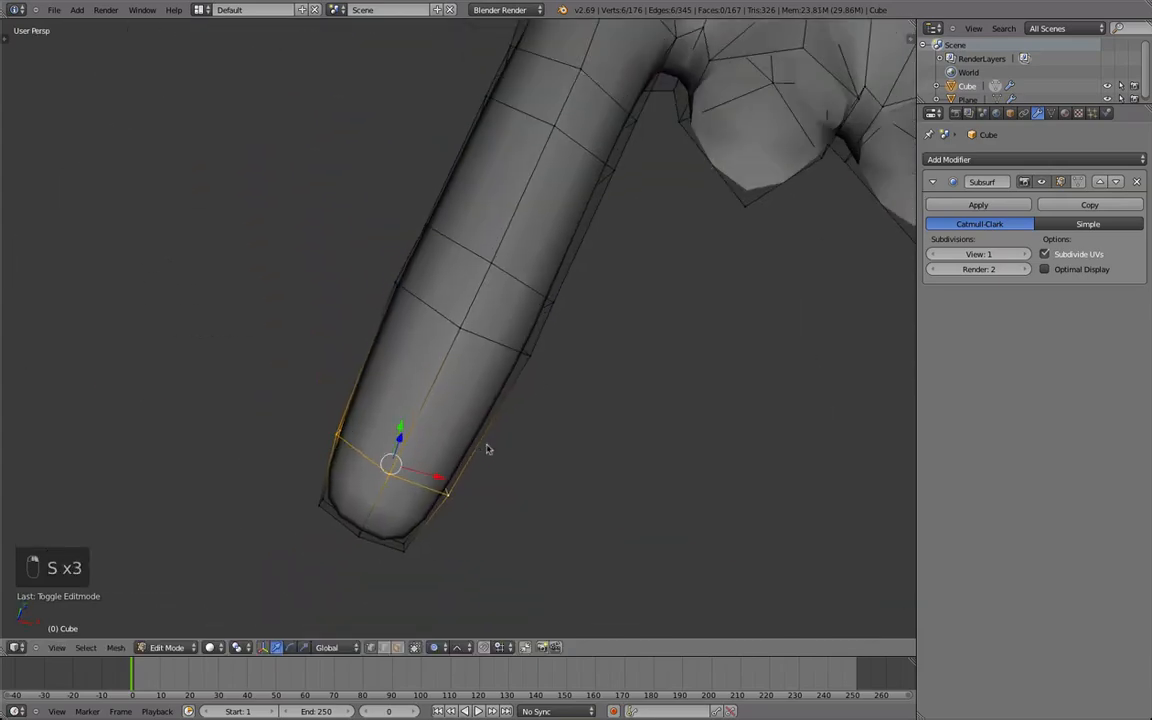
{"action": "key", "text": "s"}
{"action": "key", "text": "x"}
{"action": "left_click", "coordinate": [558, 318]}
{"action": "middle_click_drag", "start_coordinate": [558, 318], "coordinate": [601, 270]}
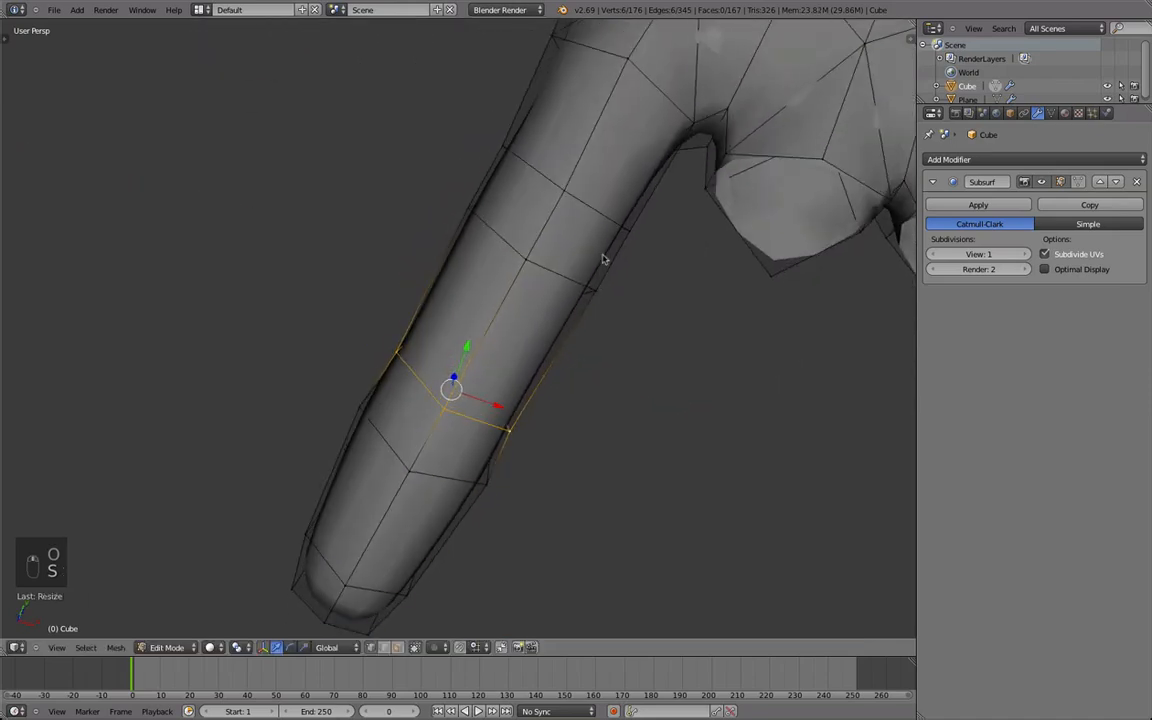
{"action": "key", "text": "s"}
{"action": "left_click", "coordinate": [602, 222]}
Reposition vertices of the index finger's outer knuckle to refine the bend in side view.
{"action": "key", "text": "Tab"}
{"action": "scroll", "coordinate": [542, 334], "scroll_direction": "down", "scroll_amount": 6}
{"action": "mouse_move", "coordinate": [630, 360]}
{"action": "middle_mouse_down"}
{"action": "mouse_move", "coordinate": [463, 417]}
{"action": "mouse_move", "coordinate": [431, 369]}
{"action": "mouse_move", "coordinate": [417, 398]}
{"action": "mouse_move", "coordinate": [447, 364]}
{"action": "mouse_move", "coordinate": [496, 396]}
{"action": "mouse_move", "coordinate": [478, 398]}
{"action": "mouse_move", "coordinate": [504, 398]}
{"action": "mouse_move", "coordinate": [445, 368]}
{"action": "middle_mouse_up"}
{"action": "scroll", "coordinate": [431, 369], "scroll_direction": "up", "scroll_amount": 3}
{"action": "key", "text": "Tab"}
{"action": "key", "text": "g"}
{"action": "key", "text": "a"}
{"action": "key", "text": "a"}
{"action": "key", "text": "g"}
{"action": "key", "text": "Tab"}
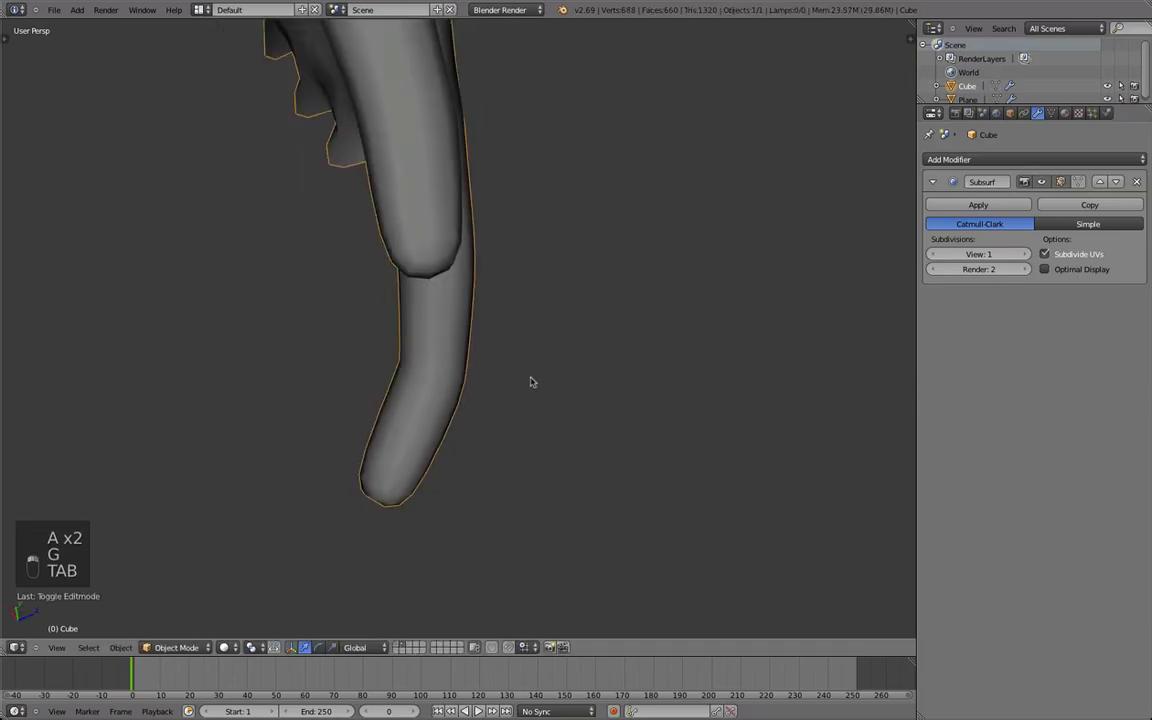
Rotate and move the inner knuckle loop nearest the index finger's base to follow the bend.
{"action": "key", "text": "Tab"}
{"action": "middle_click_drag", "start_coordinate": [547, 388], "coordinate": [466, 456]}
{"action": "right_click", "coordinate": [412, 390], "text": "alt"}
{"action": "right_click", "coordinate": [434, 380], "text": "alt"}
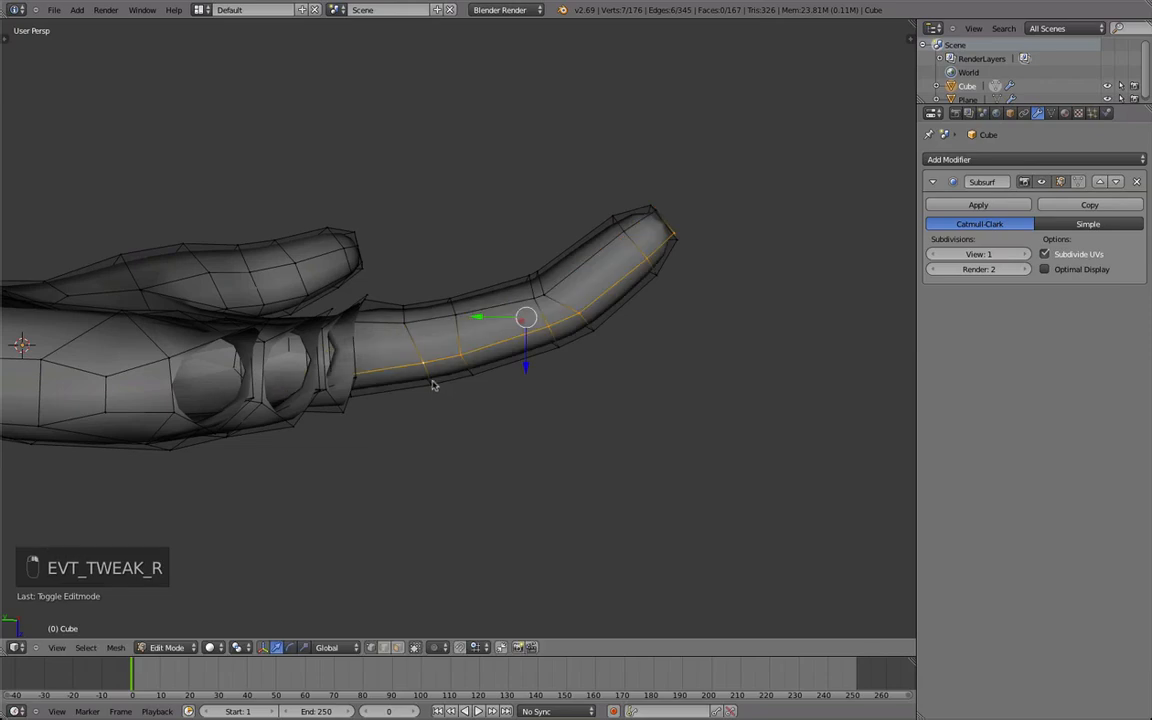
{"action": "key", "text": "r"}
{"action": "left_click", "coordinate": [545, 390]}
{"action": "key", "text": "g"}
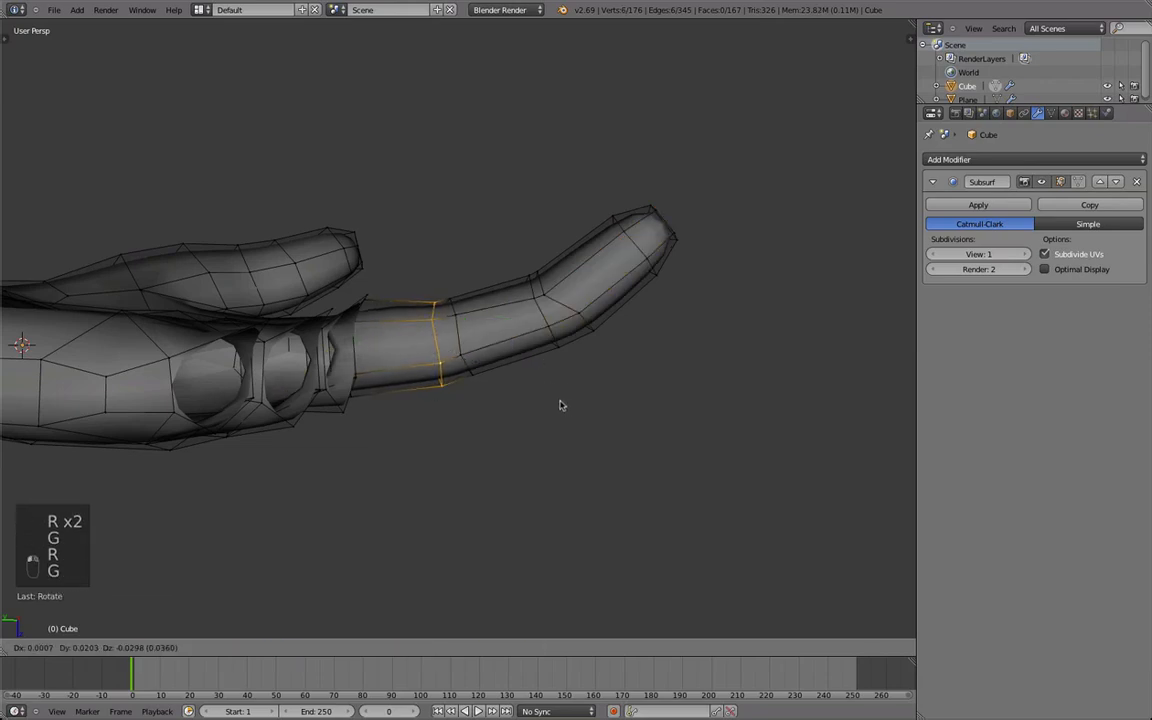
Rotate and move the inner knuckle loop on the fingertip side to match the bend.
{"action": "right_click", "coordinate": [466, 370], "text": "alt"}
{"action": "key", "text": "r"}
{"action": "left_click", "coordinate": [537, 383]}
{"action": "key", "text": "g"}
{"action": "left_click", "coordinate": [537, 383]}
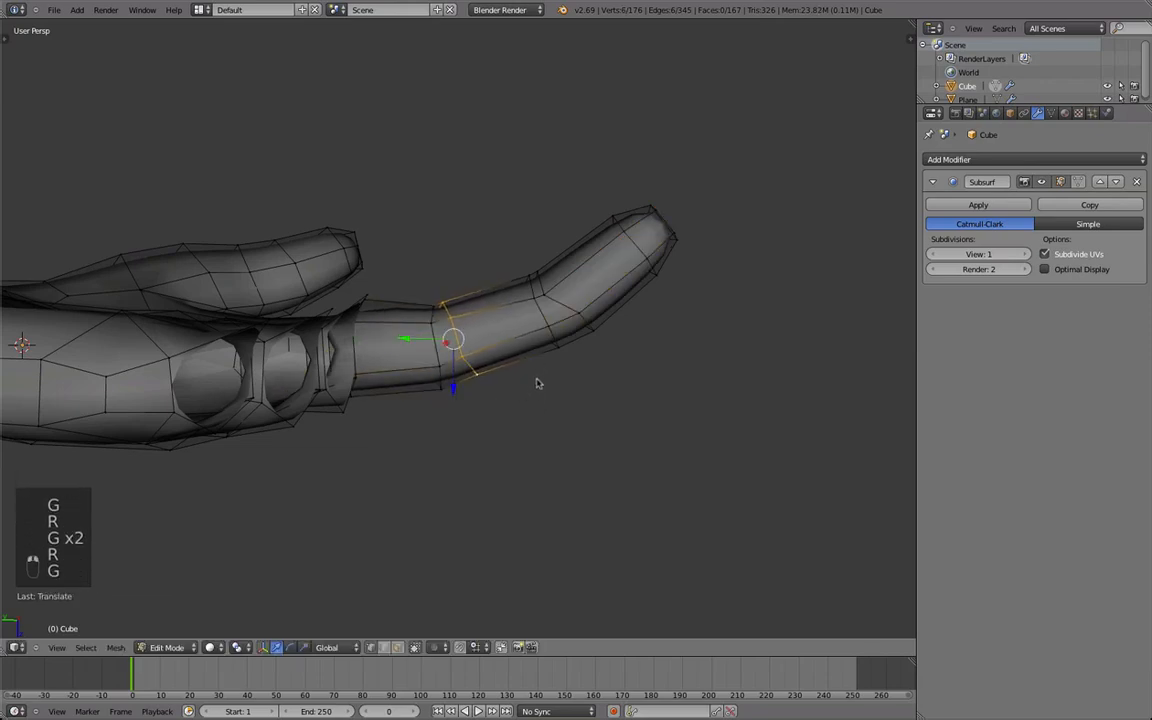
Examine the bent index finger from several sides in solid and wireframe display.
{"action": "key", "text": "Tab"}
{"action": "middle_click_drag", "start_coordinate": [537, 383], "coordinate": [625, 231]}
{"action": "scroll", "coordinate": [625, 231], "scroll_direction": "down", "scroll_amount": 3}
{"action": "middle_click_drag", "start_coordinate": [412, 341], "coordinate": [486, 495]}
{"action": "scroll", "coordinate": [460, 460], "scroll_direction": "up", "scroll_amount": 3}
{"action": "key", "text": "Tab"}
{"action": "key", "text": "KP_5"}
{"action": "key", "text": "z"}
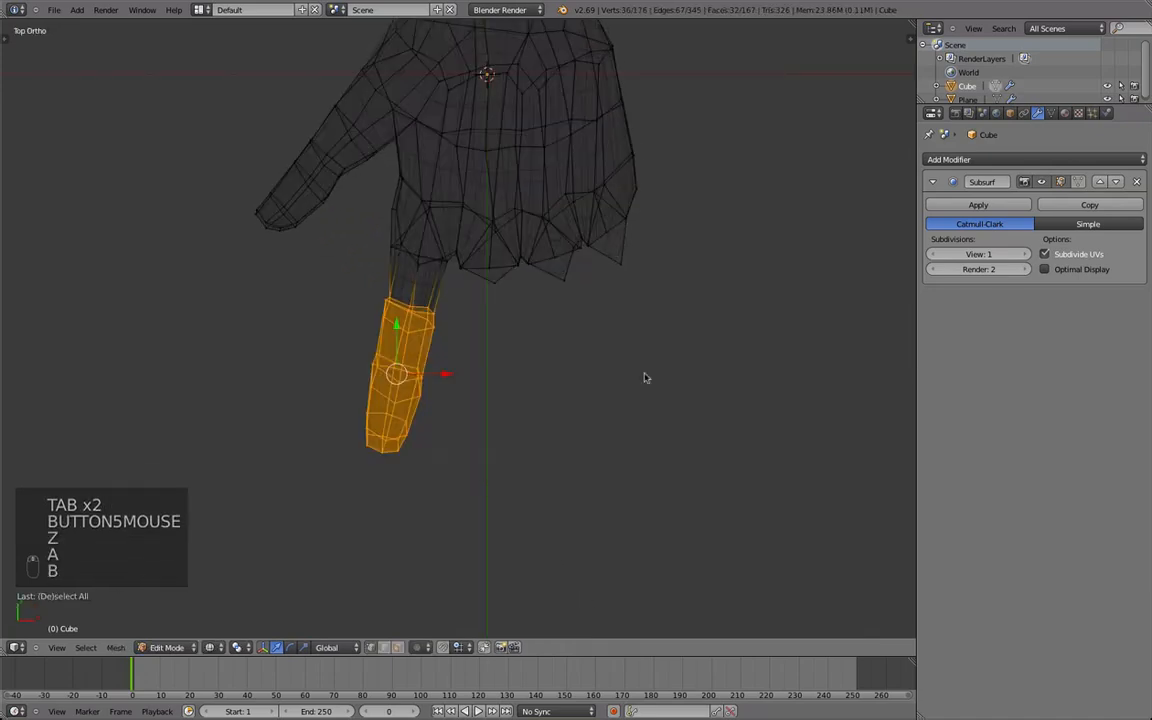
{"action": "key", "text": "Tab"}
{"action": "key", "text": "Tab"}
{"action": "scroll", "coordinate": [520, 385], "scroll_direction": "down", "scroll_amount": 2}
{"action": "key", "text": "z"}
{"action": "key", "text": "Tab"}
{"action": "middle_click_drag", "start_coordinate": [507, 355], "coordinate": [432, 431]}
{"action": "mouse_move", "coordinate": [537, 411]}
{"action": "middle_mouse_down"}
{"action": "mouse_move", "coordinate": [437, 435]}
{"action": "mouse_move", "coordinate": [432, 447]}
{"action": "middle_mouse_up"}
{"action": "key", "text": "Tab"}
Duplicate the index finger's outer part, rotate it straight, stretch it along Y and place it at the middle finger's stump.
{"action": "key", "text": "a"}
{"action": "key", "text": "b"}
{"action": "left_click_drag", "start_coordinate": [504, 458], "coordinate": [323, 311]}
{"action": "key", "text": "z"}
{"action": "key", "text": "a"}
{"action": "key", "text": "shift+d"}
{"action": "key", "text": "r"}
{"action": "left_click", "coordinate": [570, 327]}
{"action": "key", "text": "s"}
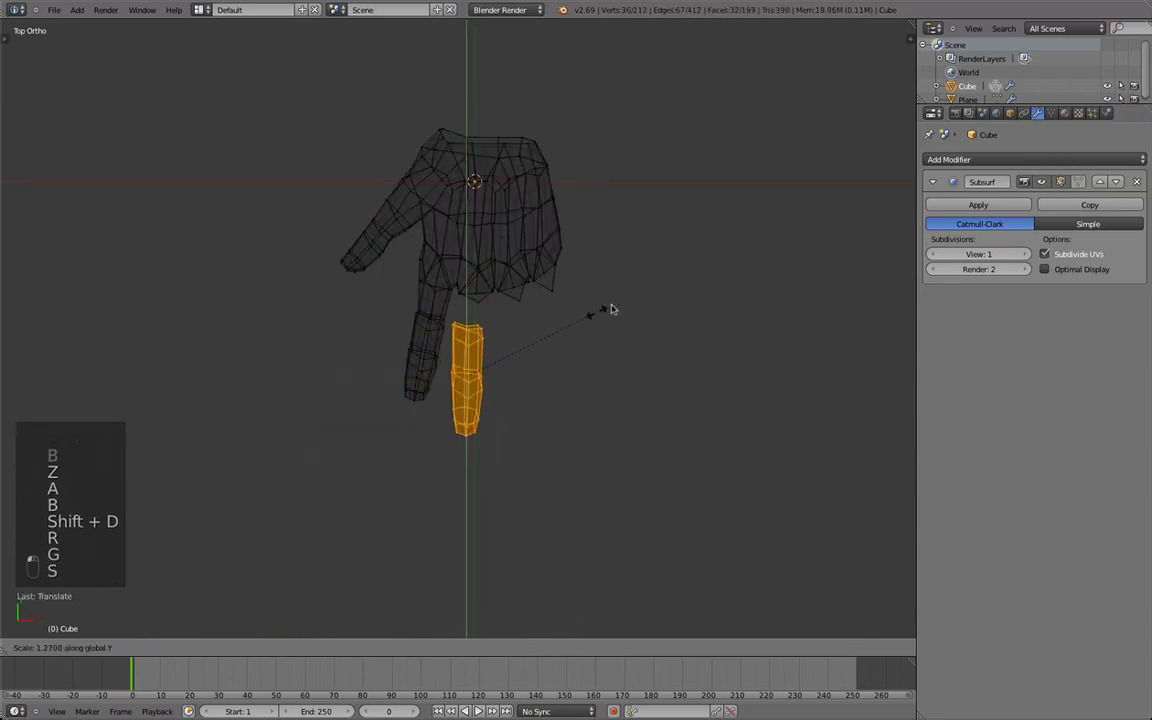
{"action": "left_click", "coordinate": [605, 314]}
{"action": "key", "text": "g"}
{"action": "left_click", "coordinate": [614, 304]}
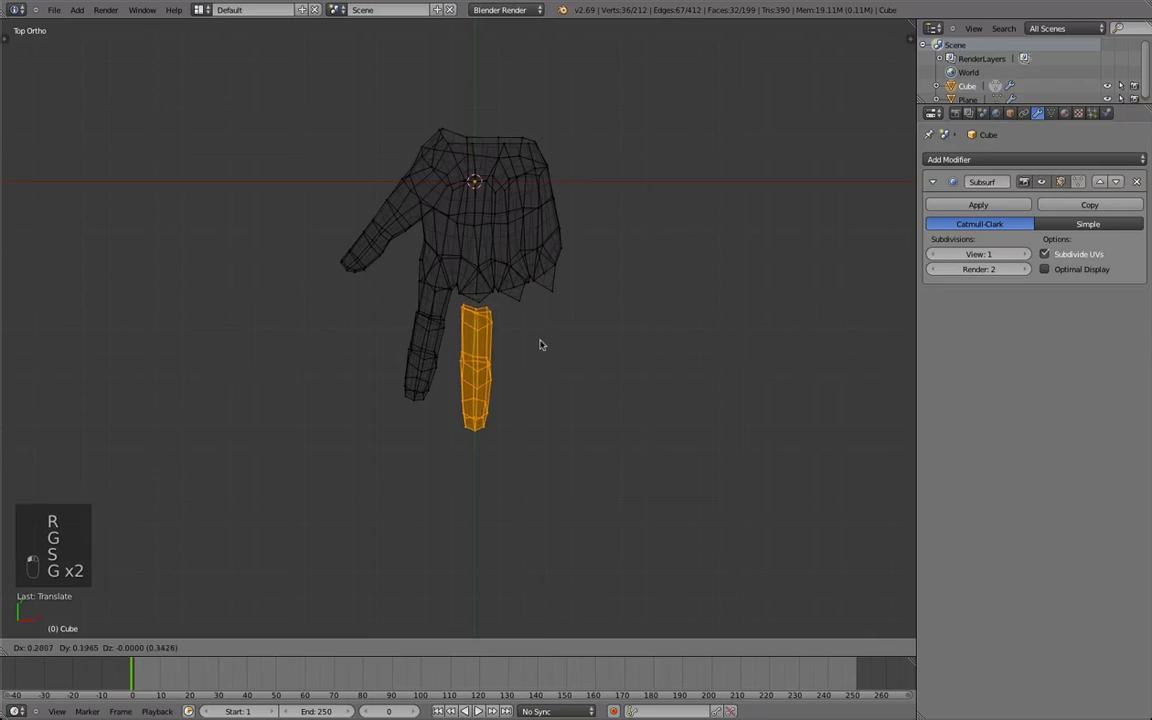
{"action": "left_click", "coordinate": [540, 345]}
Duplicate the finger for the ring and little fingers, rotating and placing each and scaling down the little finger.
{"action": "key", "text": "shift+d"}
{"action": "key", "text": "shift+d"}
{"action": "key", "text": "r"}
{"action": "left_click", "coordinate": [625, 350]}
{"action": "key", "text": "s"}
{"action": "left_click", "coordinate": [612, 295]}
{"action": "key", "text": "g"}
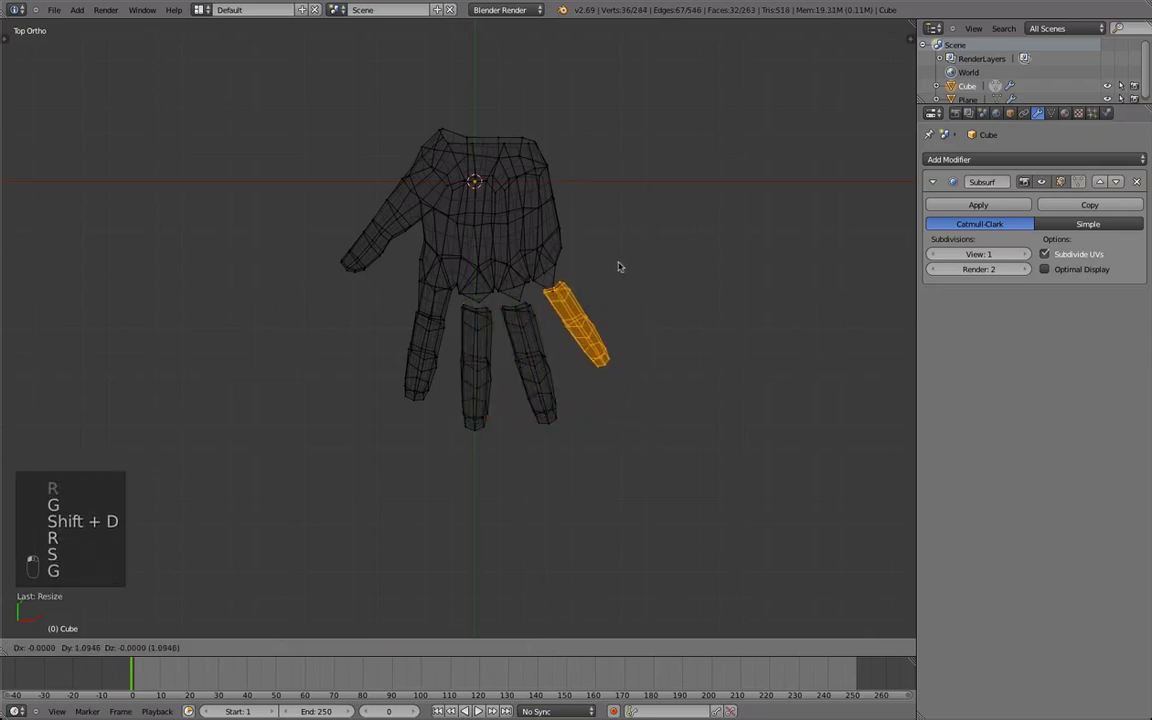
{"action": "left_click", "coordinate": [616, 270]}
Rotate and move the little finger piece to align it with its stump on the palm.
{"action": "key", "text": "z"}
{"action": "mouse_move", "coordinate": [616, 270]}
{"action": "middle_mouse_down"}
{"action": "mouse_move", "coordinate": [643, 349]}
{"action": "mouse_move", "coordinate": [447, 525]}
{"action": "mouse_move", "coordinate": [566, 519]}
{"action": "middle_mouse_up"}
{"action": "scroll", "coordinate": [447, 525], "scroll_direction": "down", "scroll_amount": 3}
{"action": "key", "text": "Tab"}
{"action": "scroll", "coordinate": [566, 519], "scroll_direction": "up", "scroll_amount": 5}
{"action": "key", "text": "Tab"}
{"action": "middle_click_drag", "start_coordinate": [563, 265], "coordinate": [597, 443]}
{"action": "scroll", "coordinate": [597, 443], "scroll_direction": "up", "scroll_amount": 2}
{"action": "key", "text": "r"}
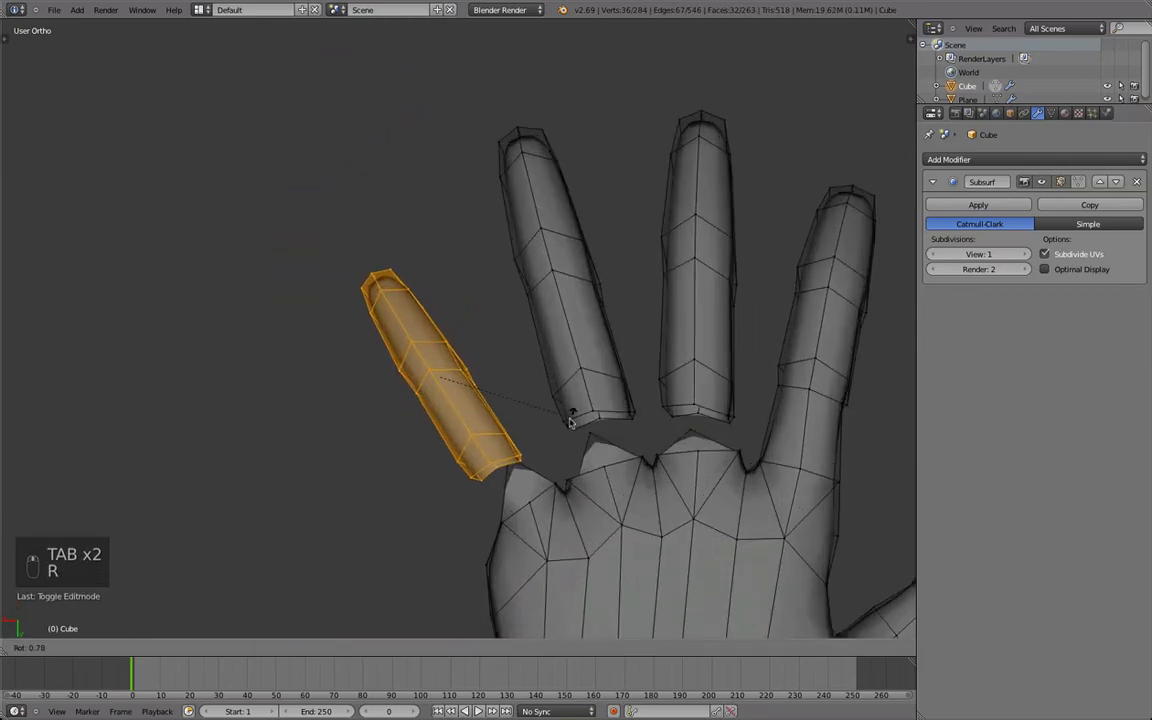
{"action": "key", "text": "g"}
{"action": "left_click", "coordinate": [572, 421]}
{"action": "key", "text": "r"}
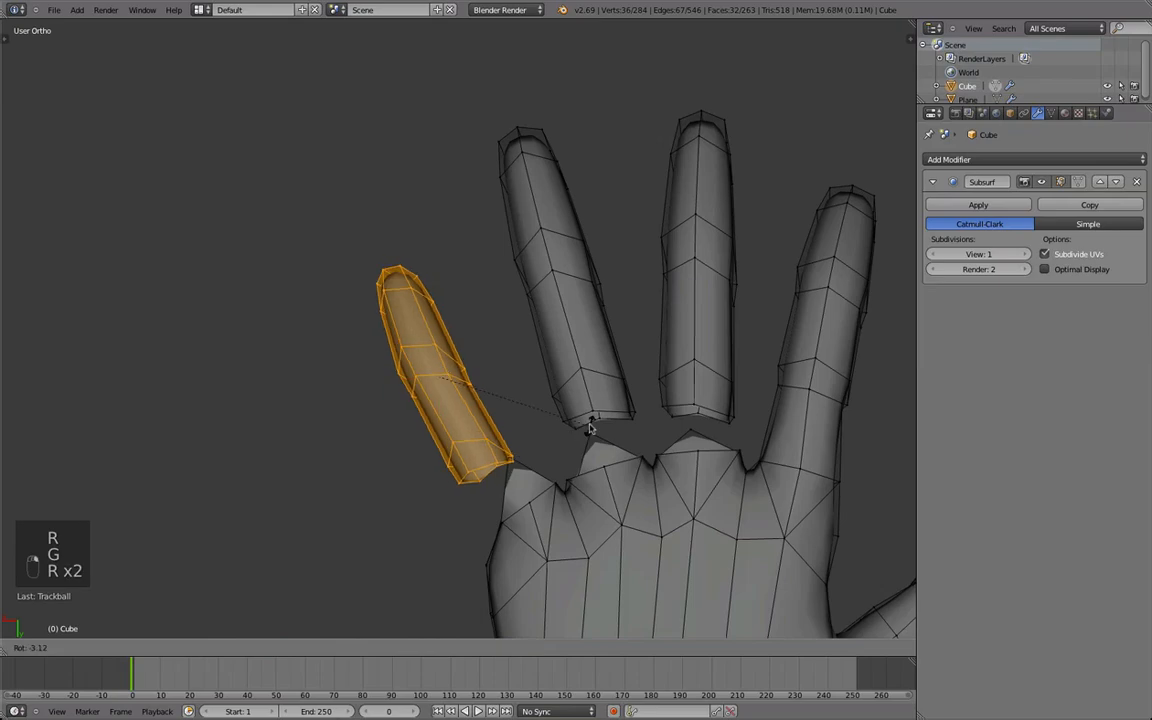
Rotate the detached ring finger freely and move it in front of its stump on the palm.
{"action": "key", "text": "l"}
{"action": "key", "text": "r"}
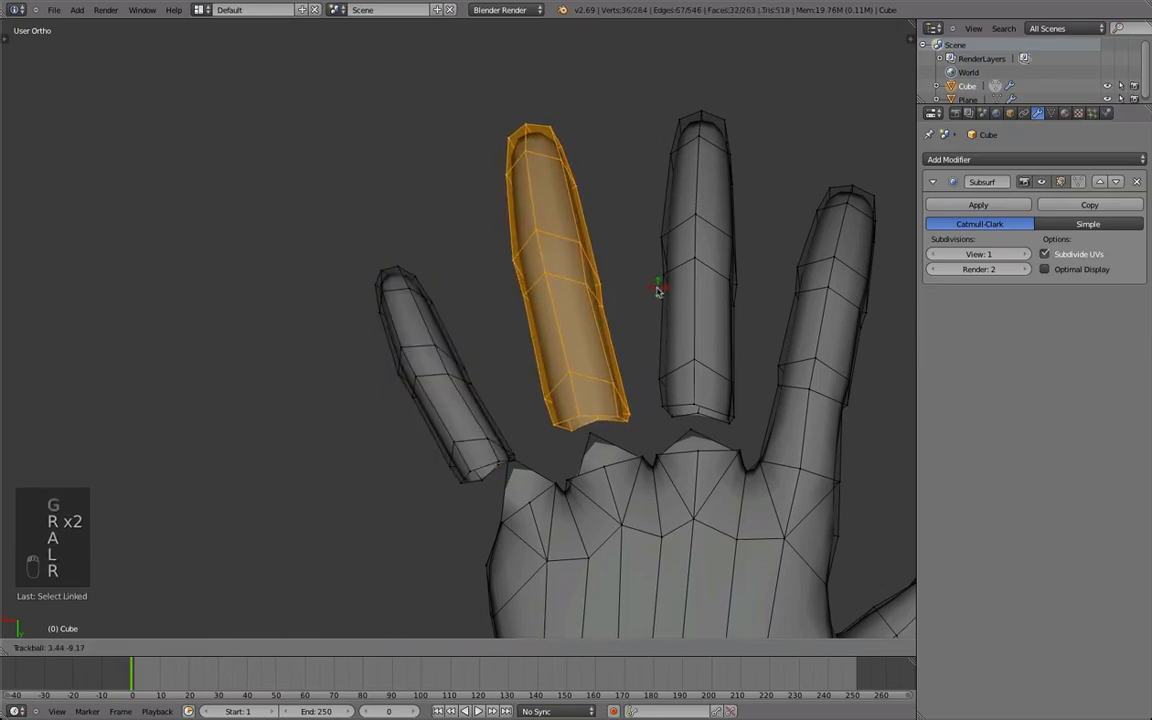
{"action": "key", "text": "g"}
{"action": "left_click", "coordinate": [658, 293]}
{"action": "key", "text": "z"}
{"action": "middle_click_drag", "start_coordinate": [563, 481], "coordinate": [362, 304]}
Thicken the whole detached little finger with Shrink/Fatten at an offset of -0.075.
{"action": "key", "text": "z"}
{"action": "key", "text": "a"}
{"action": "key", "text": "l"}
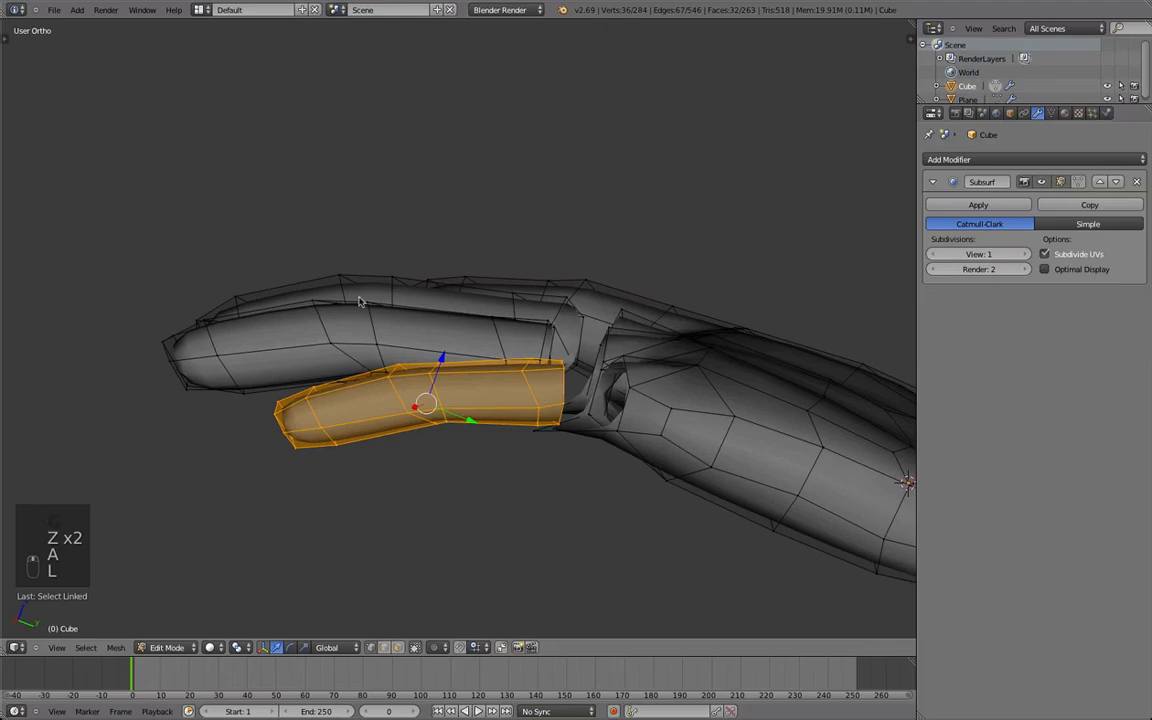
{"action": "key", "text": "t"}
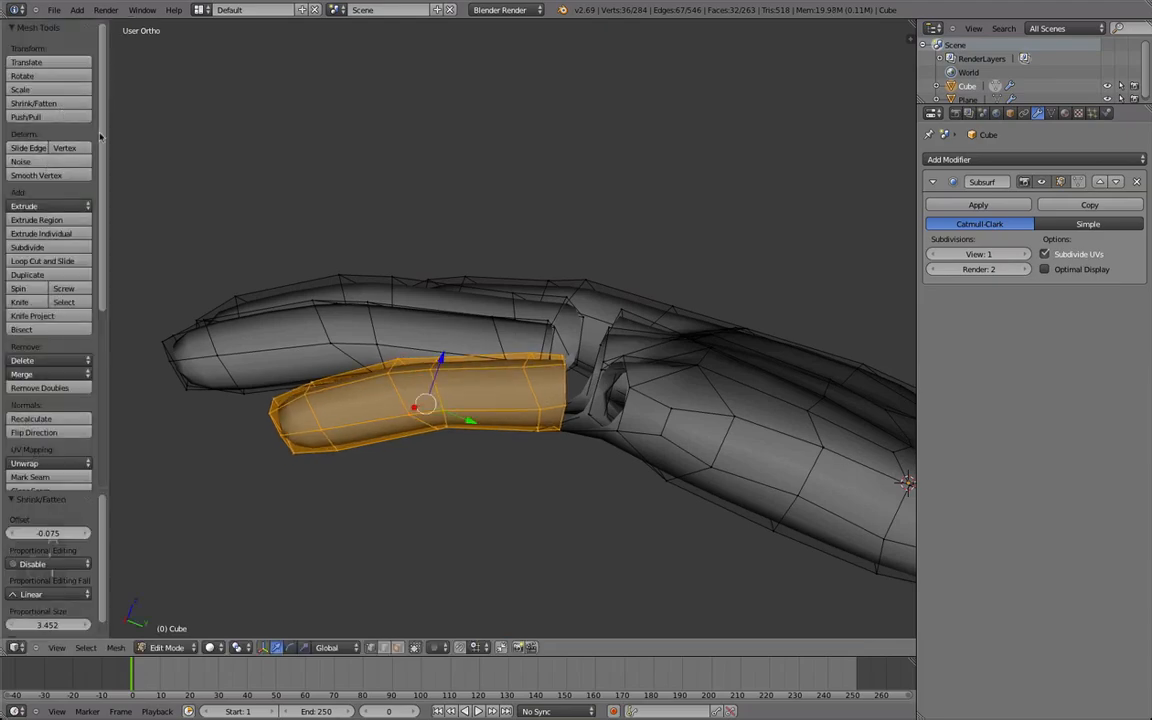
Rotate the little finger and move it to line up with its stump at the palm's outer edge.
{"action": "key", "text": "Tab"}
{"action": "middle_click_drag", "start_coordinate": [524, 429], "coordinate": [503, 541]}
{"action": "key", "text": "Tab"}
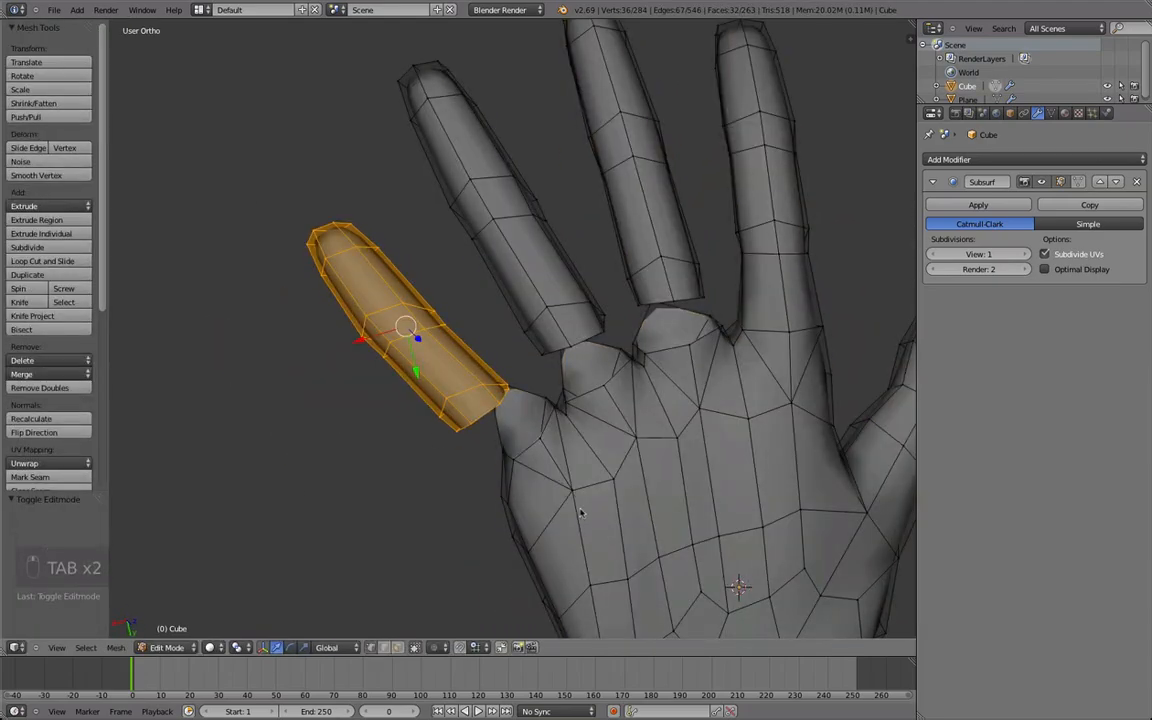
{"action": "key", "text": "r"}
{"action": "left_click", "coordinate": [595, 501]}
{"action": "key", "text": "g"}
{"action": "left_click", "coordinate": [601, 499]}
Select the whole little finger piece and reposition it in front of its stump.
{"action": "middle_click_drag", "start_coordinate": [453, 478], "coordinate": [580, 268]}
{"action": "key", "text": "a"}
{"action": "middle_click_drag", "start_coordinate": [520, 316], "coordinate": [427, 446]}
{"action": "scroll", "coordinate": [465, 355], "scroll_direction": "down", "scroll_amount": 4}
{"action": "key", "text": "a"}
{"action": "key", "text": "l"}
{"action": "key", "text": "g"}
{"action": "left_click", "coordinate": [380, 483]}
Try to bridge and smooth the gap between the little finger and its stump, and undo the attempts.
{"action": "right_click", "coordinate": [438, 481], "text": "alt"}
{"action": "key", "text": "q"}
{"action": "key", "text": "space"}
{"action": "key", "text": "Return"}
{"action": "scroll", "coordinate": [427, 446], "scroll_direction": "up", "scroll_amount": 2}
{"action": "key", "text": "super+z"}
{"action": "key", "text": "super+z"}
{"action": "key", "text": "super+z"}
{"action": "key", "text": "super+z"}
{"action": "key", "text": "super+z"}
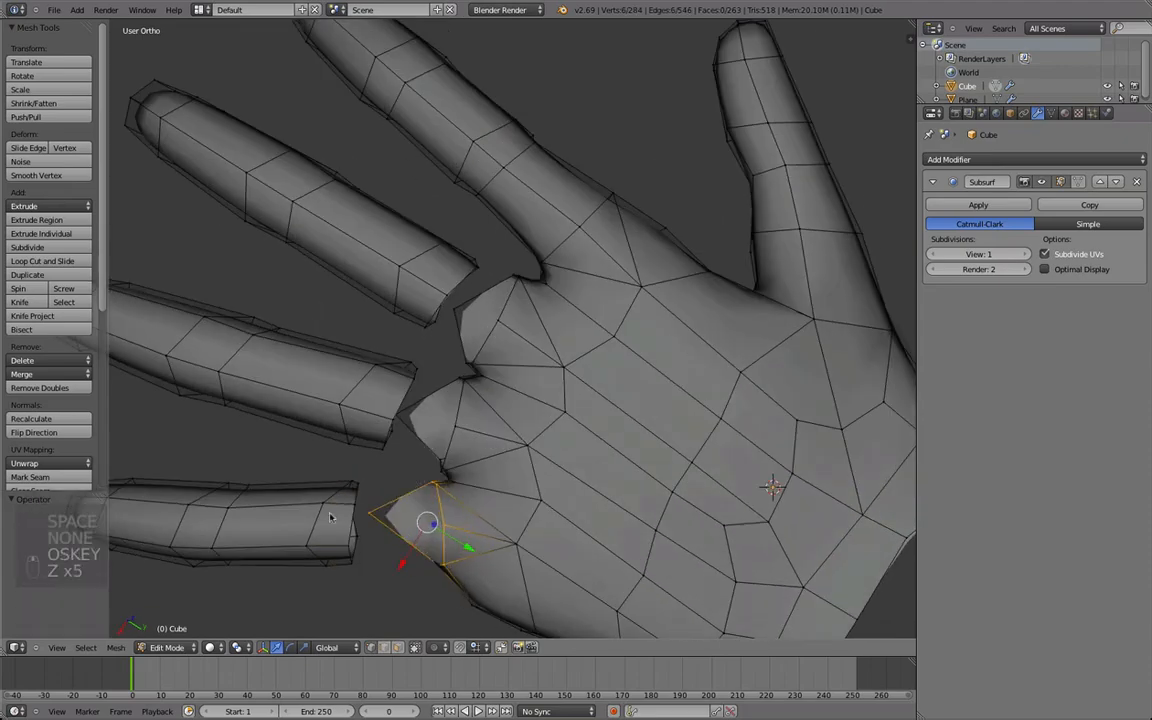
Bridge the open edge loops of the little finger and its stump on the palm.
{"action": "key", "text": "space"}
{"action": "key", "text": "Return"}
{"action": "mouse_move", "coordinate": [386, 512]}
{"action": "middle_mouse_down"}
{"action": "mouse_move", "coordinate": [405, 480]}
{"action": "mouse_move", "coordinate": [381, 503]}
{"action": "mouse_move", "coordinate": [391, 535]}
{"action": "middle_mouse_up"}
{"action": "key", "text": "e"}
{"action": "key", "text": "e"}
{"action": "left_click", "coordinate": [393, 538]}
{"action": "key", "text": "super+z"}
Rotate, move and scale the edge loop where the little finger joins the palm.
{"action": "key", "text": "r"}
{"action": "key", "text": "r"}
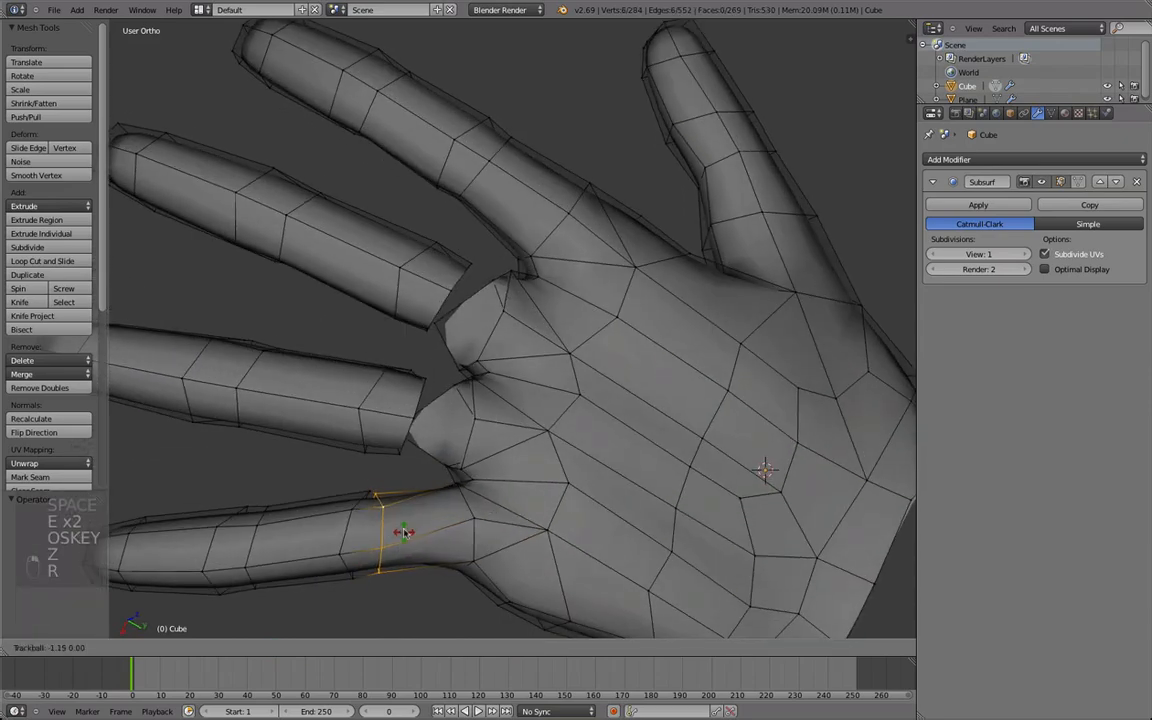
{"action": "left_click", "coordinate": [407, 527]}
{"action": "key", "text": "g"}
{"action": "left_click", "coordinate": [411, 523]}
{"action": "middle_click_drag", "start_coordinate": [424, 486], "coordinate": [615, 236]}
{"action": "key", "text": "s"}
{"action": "left_click", "coordinate": [445, 308]}
Smooth the edge loop at the little finger's base four times, then resize and reposition it.
{"action": "right_click", "coordinate": [632, 238]}
{"action": "key", "text": "q"}
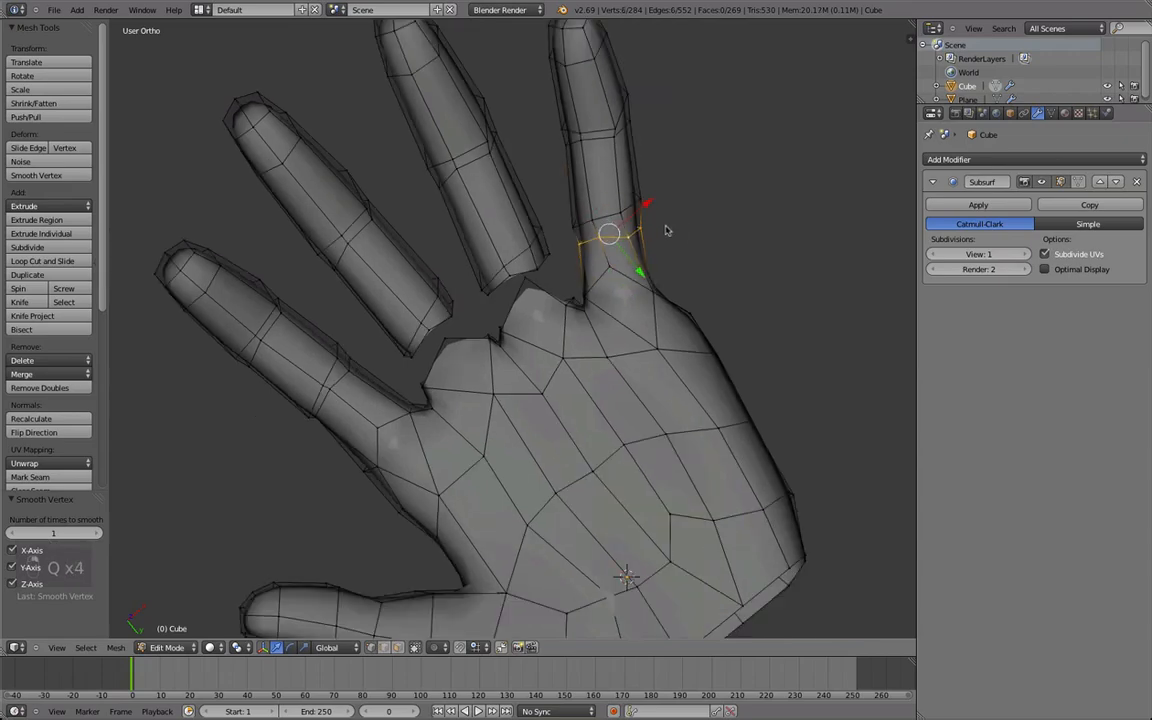
{"action": "key", "text": "s"}
{"action": "left_click", "coordinate": [702, 222]}
{"action": "key", "text": "g"}
{"action": "left_click", "coordinate": [698, 225]}
Move the vertices at the palm's outer edge below the little finger, working in wireframe display.
{"action": "key", "text": "Tab"}
{"action": "middle_click_drag", "start_coordinate": [460, 380], "coordinate": [399, 478]}
{"action": "scroll", "coordinate": [399, 478], "scroll_direction": "up", "scroll_amount": 2}
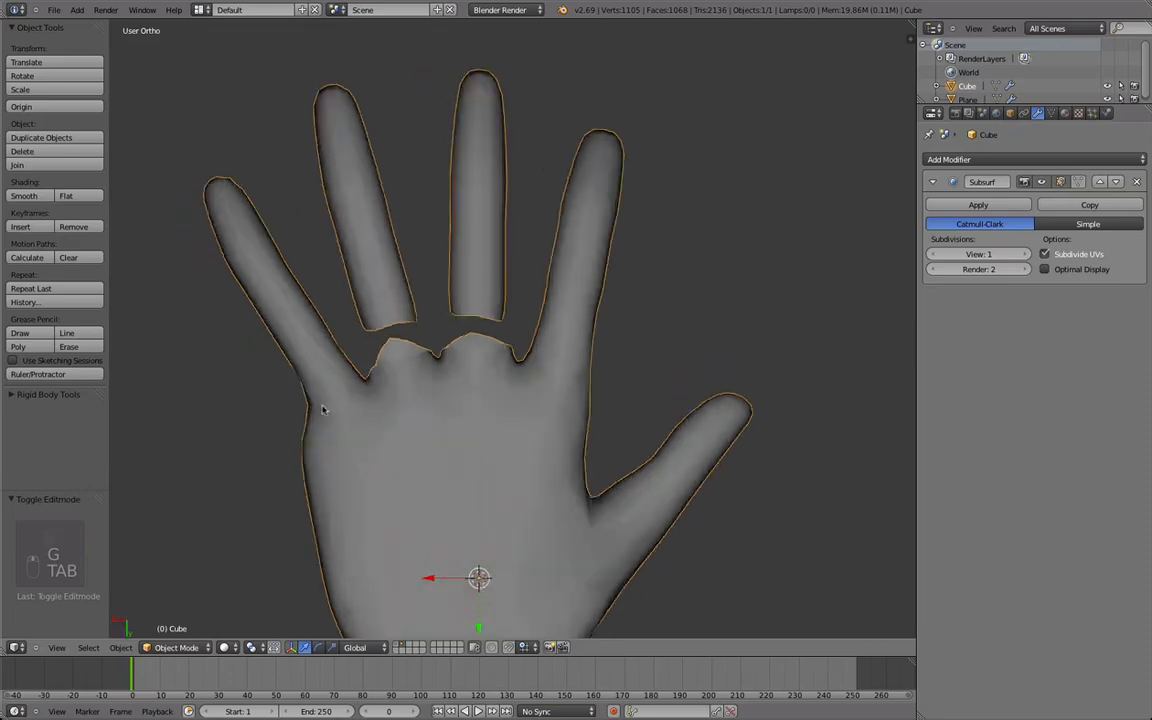
{"action": "key", "text": "Tab"}
{"action": "middle_click_drag", "start_coordinate": [303, 503], "coordinate": [402, 472], "text": "shift"}
{"action": "key", "text": "z"}
{"action": "right_click", "coordinate": [384, 390]}
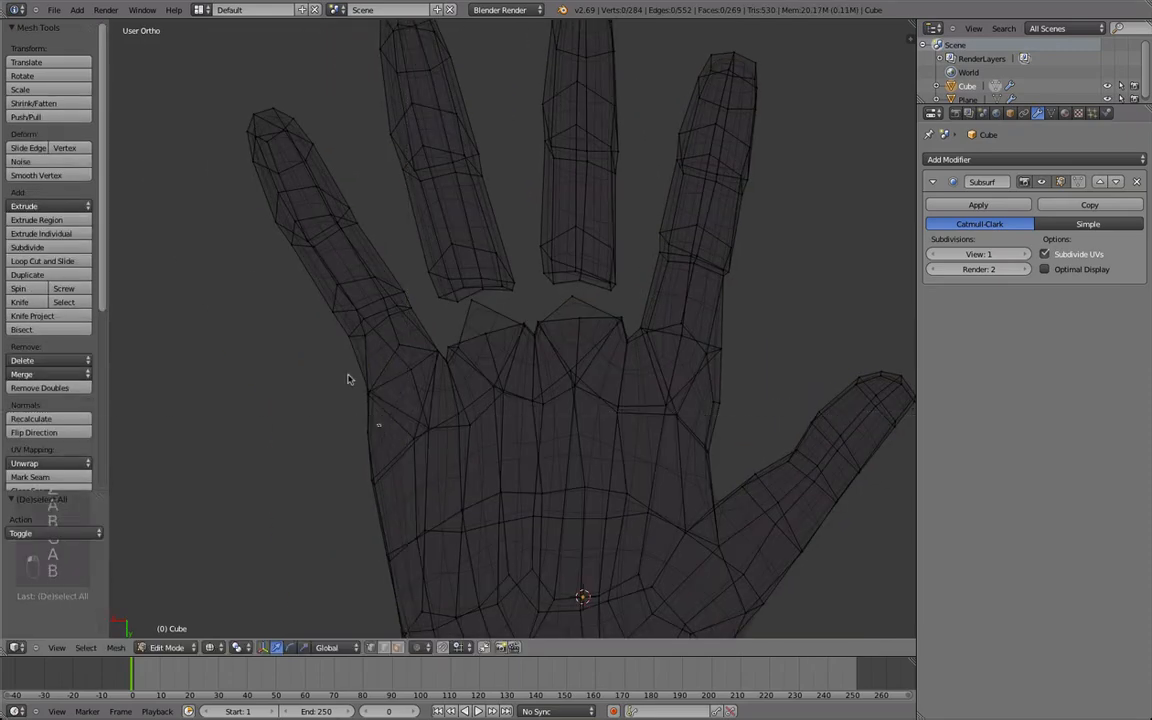
{"action": "left_click_drag", "start_coordinate": [336, 329], "coordinate": [328, 320]}
{"action": "key", "text": "g"}
{"action": "left_click", "coordinate": [328, 331]}
{"action": "key", "text": "a"}
{"action": "key", "text": "Tab"}
Return to solid display and move the knuckle vertices above the ring and middle fingers on the back of the hand.
{"action": "scroll", "coordinate": [300, 370], "scroll_direction": "down", "scroll_amount": 3}
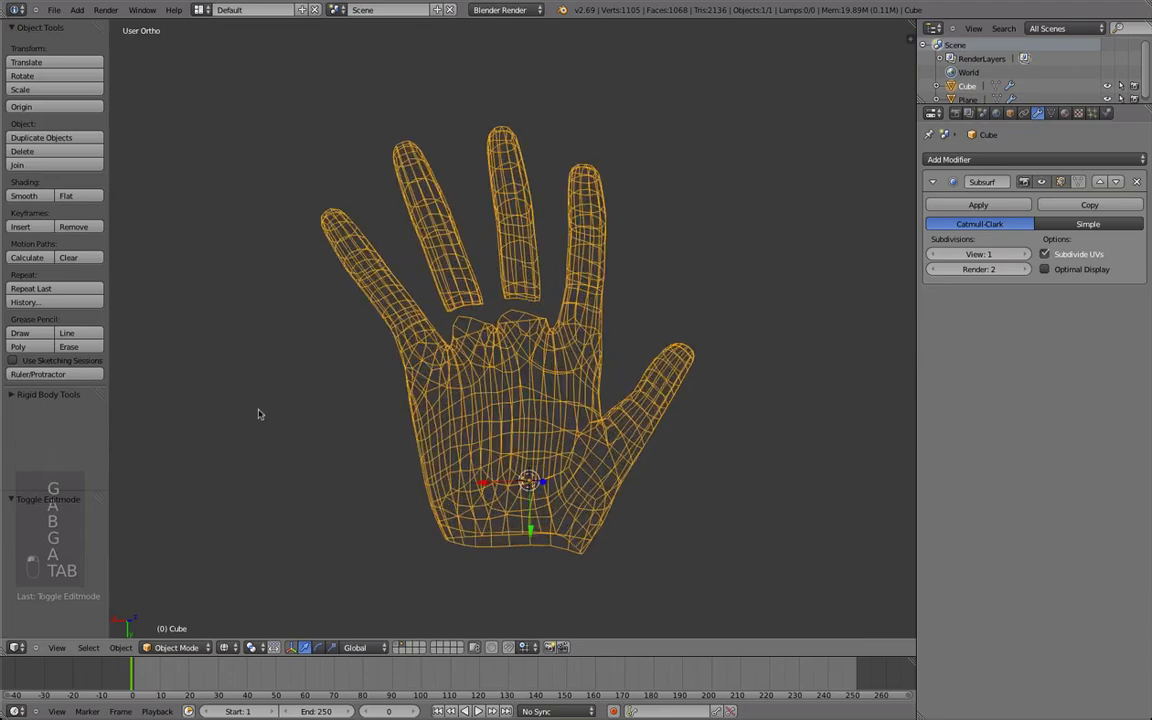
{"action": "scroll", "coordinate": [361, 486], "scroll_direction": "up", "scroll_amount": 2}
{"action": "key", "text": "z"}
{"action": "middle_click_drag", "start_coordinate": [361, 486], "coordinate": [487, 348]}
{"action": "scroll", "coordinate": [487, 348], "scroll_direction": "up", "scroll_amount": 4}
{"action": "key", "text": "Tab"}
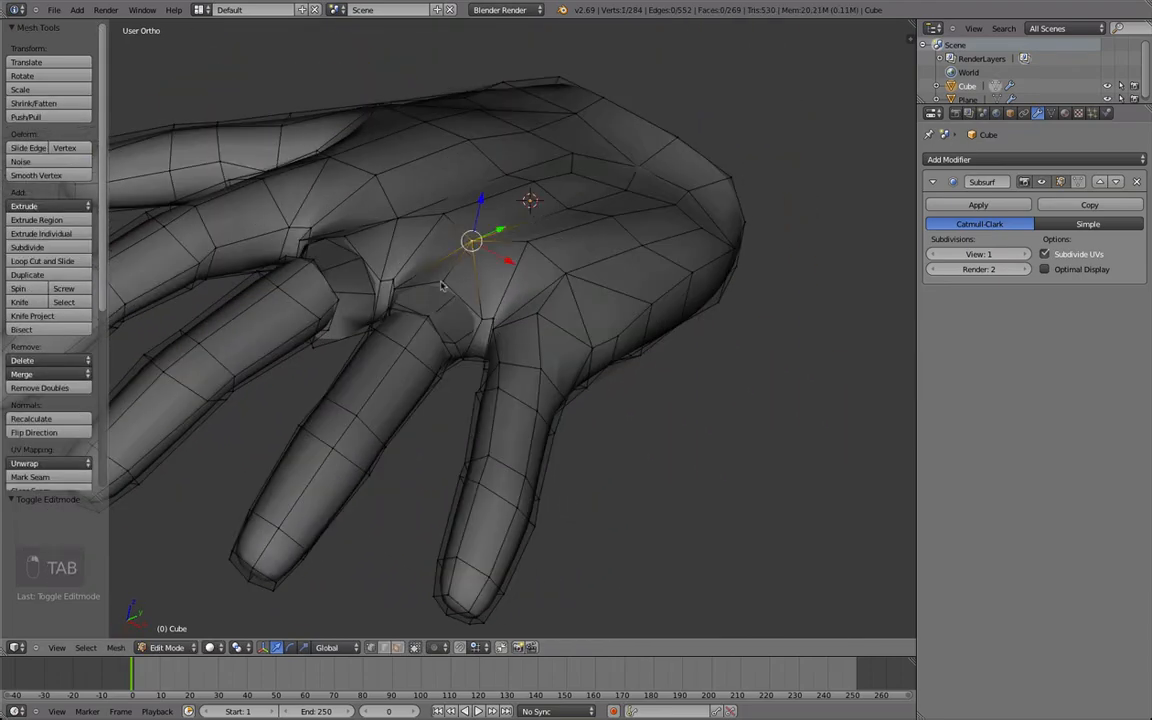
{"action": "middle_click_drag", "start_coordinate": [457, 283], "coordinate": [505, 305]}
{"action": "right_click", "coordinate": [445, 282]}
{"action": "right_click", "coordinate": [440, 318], "text": "shift"}
{"action": "middle_click_drag", "start_coordinate": [335, 290], "coordinate": [376, 257]}
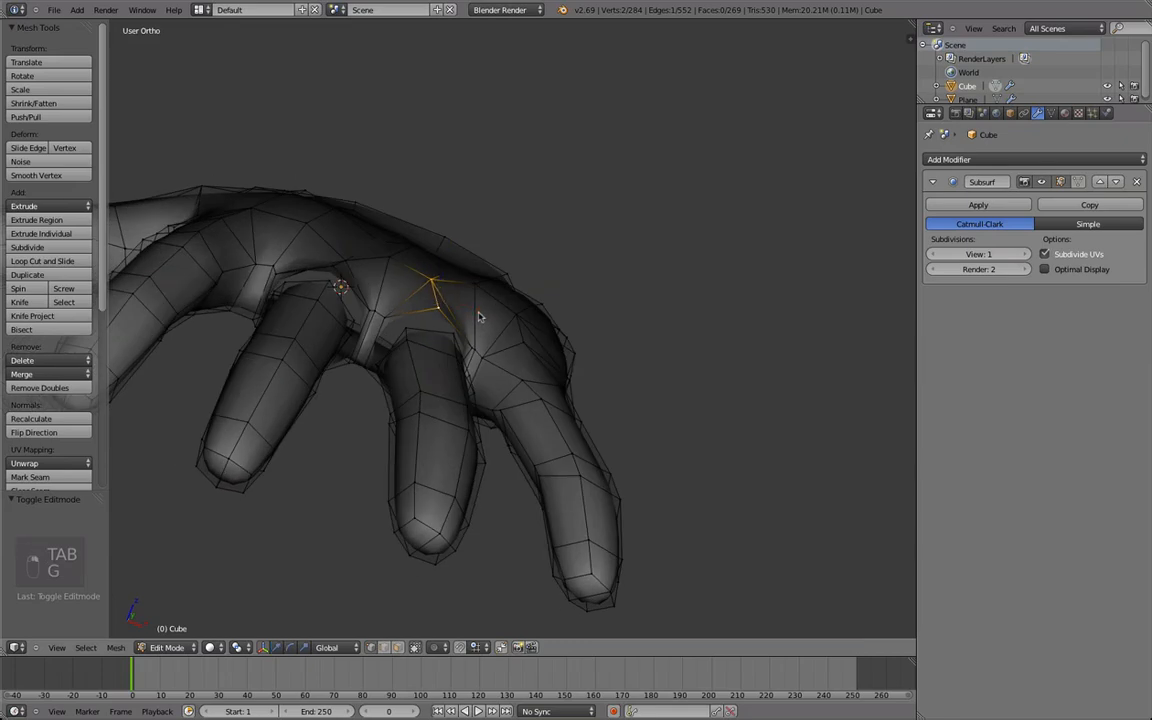
{"action": "key", "text": "g"}
{"action": "left_click", "coordinate": [378, 248]}
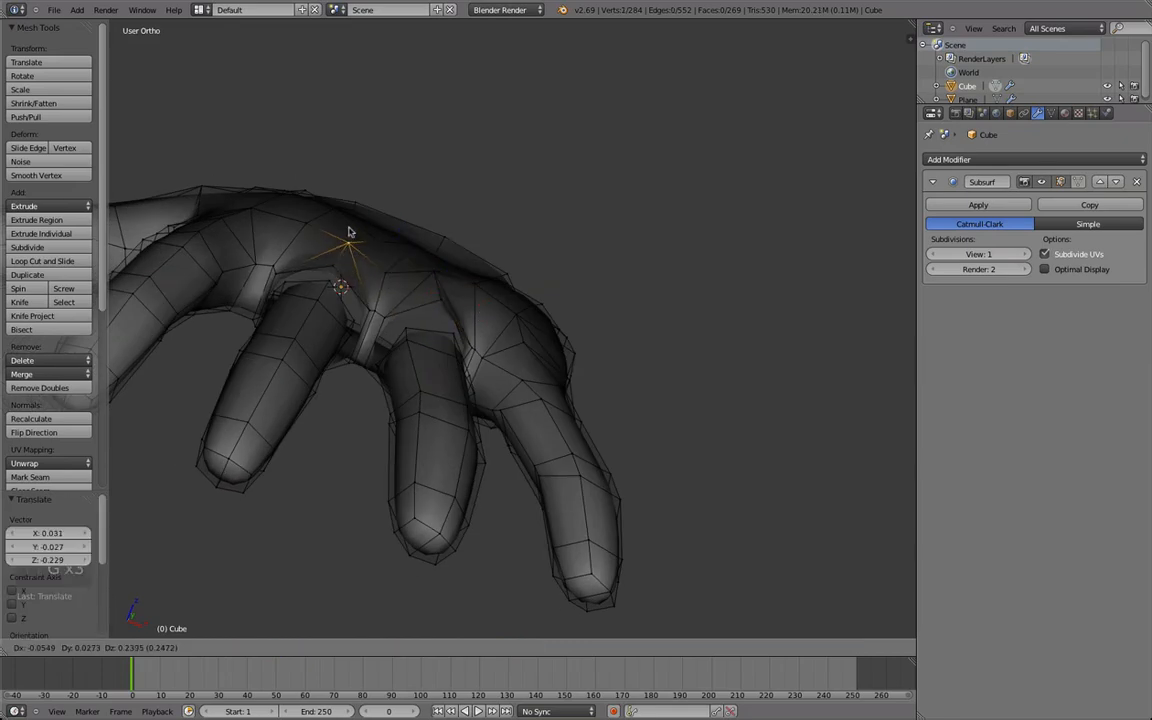
{"action": "left_click", "coordinate": [298, 242]}
Reposition further knuckle vertices across the back of the hand and smooth them.
{"action": "middle_click_drag", "start_coordinate": [296, 246], "coordinate": [310, 320]}
{"action": "right_click", "coordinate": [472, 257]}
{"action": "middle_click_drag", "start_coordinate": [472, 270], "coordinate": [421, 252]}
{"action": "key", "text": "g"}
{"action": "left_click", "coordinate": [415, 283]}
{"action": "key", "text": "g"}
{"action": "left_click", "coordinate": [337, 248]}
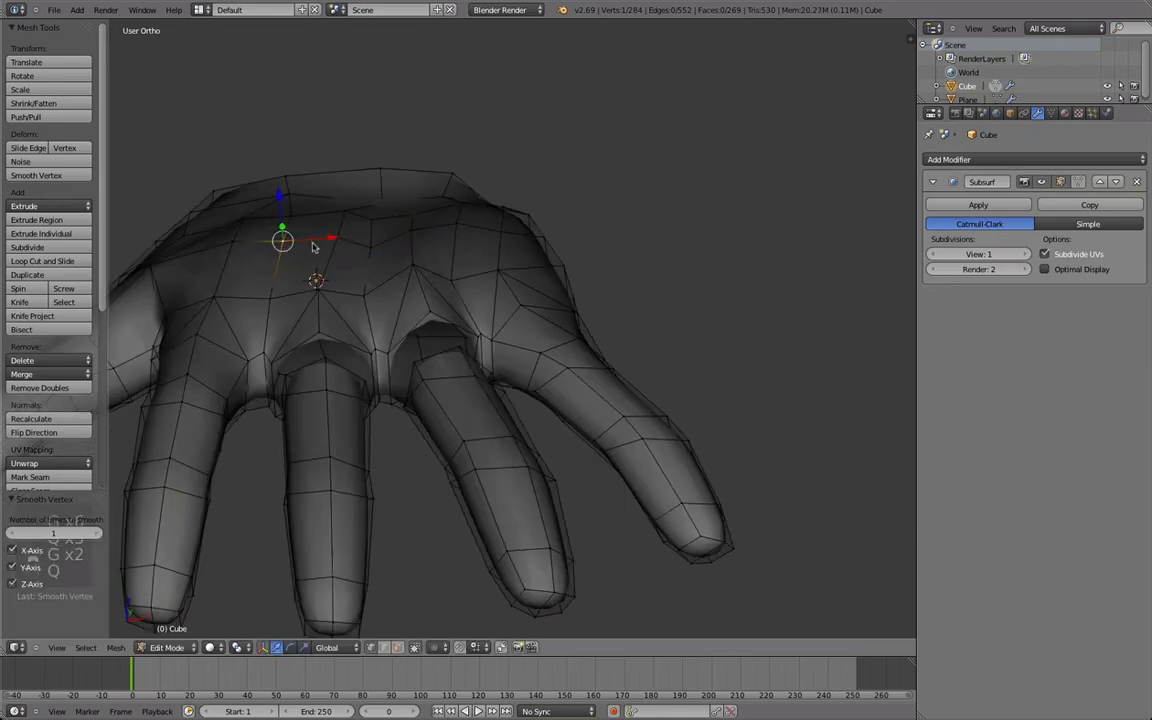
Move the vertices around the little finger's knuckle to even out the back of the hand.
{"action": "middle_click_drag", "start_coordinate": [502, 261], "coordinate": [496, 284]}
{"action": "right_click", "coordinate": [498, 274]}
{"action": "key", "text": "g"}
{"action": "left_click", "coordinate": [497, 258]}
{"action": "middle_click_drag", "start_coordinate": [437, 347], "coordinate": [446, 283]}
{"action": "right_click", "coordinate": [528, 302]}
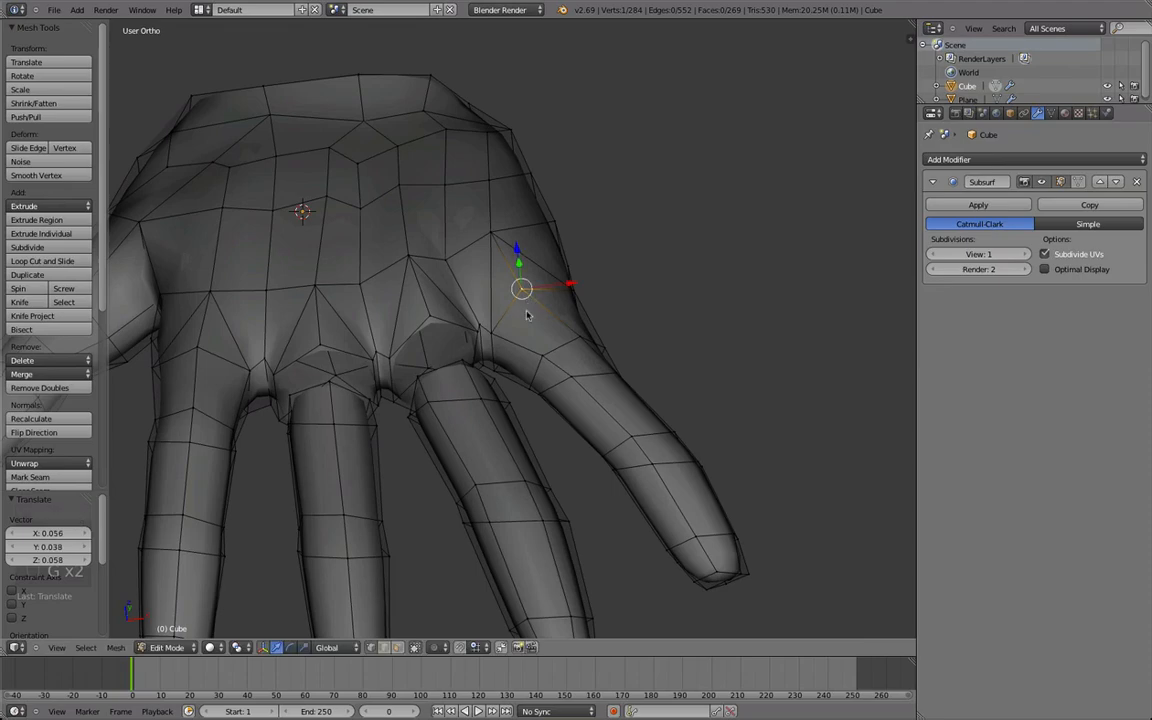
Bridge the open edge loops between the ring finger and its stump.
{"action": "key", "text": "Tab"}
{"action": "middle_click_drag", "start_coordinate": [528, 302], "coordinate": [489, 432]}
{"action": "key", "text": "Tab"}
{"action": "key", "text": "space"}
{"action": "key", "text": "Return"}
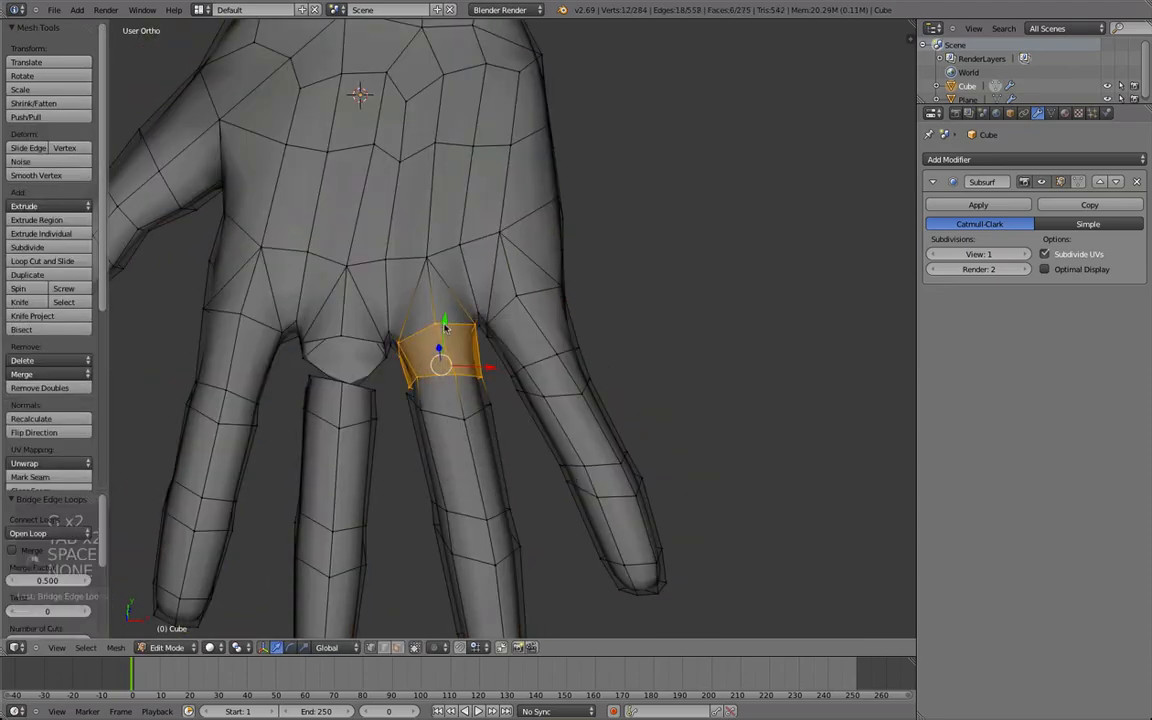
Smooth the bridged band at the ring finger's base and adjust its thickness with Shrink/Fatten.
{"action": "middle_click_drag", "start_coordinate": [456, 343], "coordinate": [498, 417]}
{"action": "right_click", "coordinate": [444, 414], "text": "alt+shift"}
{"action": "key", "text": "q"}
{"action": "right_click", "coordinate": [538, 403]}
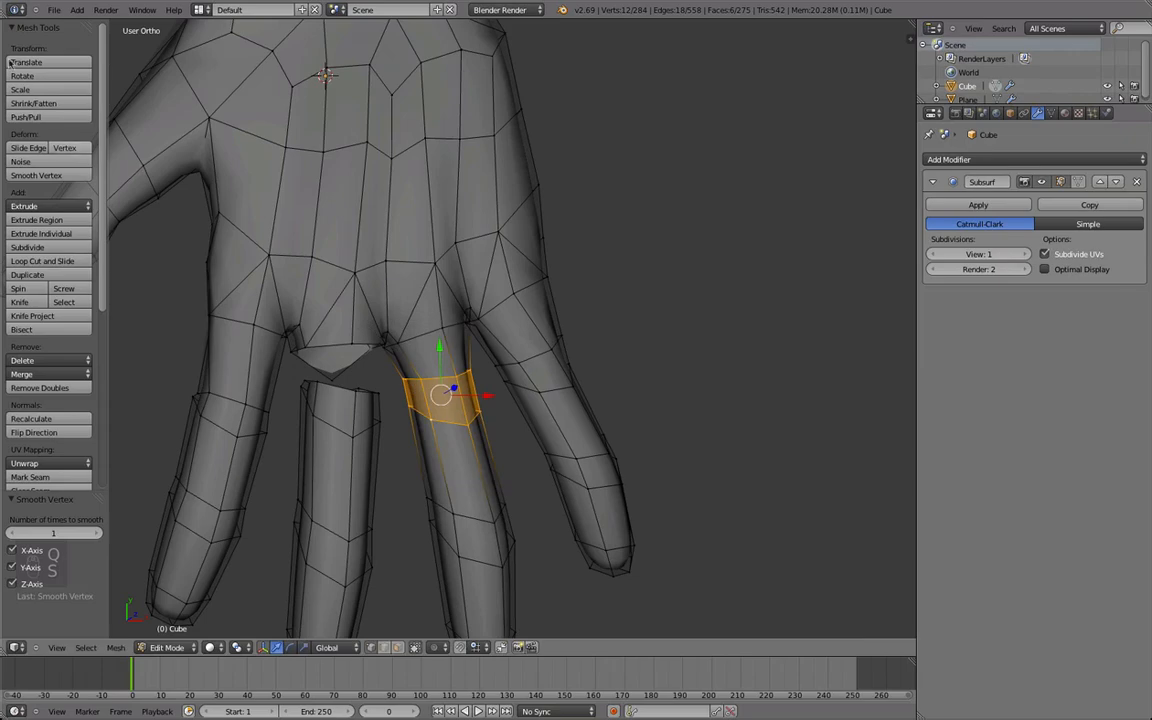
{"action": "left_click", "coordinate": [52, 103]}
{"action": "left_click", "coordinate": [48, 98]}
Bridge the open edge loops between the middle finger and its stump.
{"action": "key", "text": "Tab"}
{"action": "scroll", "coordinate": [566, 404], "scroll_direction": "down", "scroll_amount": 4}
{"action": "middle_click_drag", "start_coordinate": [460, 412], "coordinate": [490, 283]}
{"action": "key", "text": "Tab"}
{"action": "scroll", "coordinate": [442, 252], "scroll_direction": "up", "scroll_amount": 5}
{"action": "right_click", "coordinate": [490, 283], "text": "alt"}
{"action": "key", "text": "space"}
{"action": "type", "text": "bridge"}
{"action": "key", "text": "Return"}
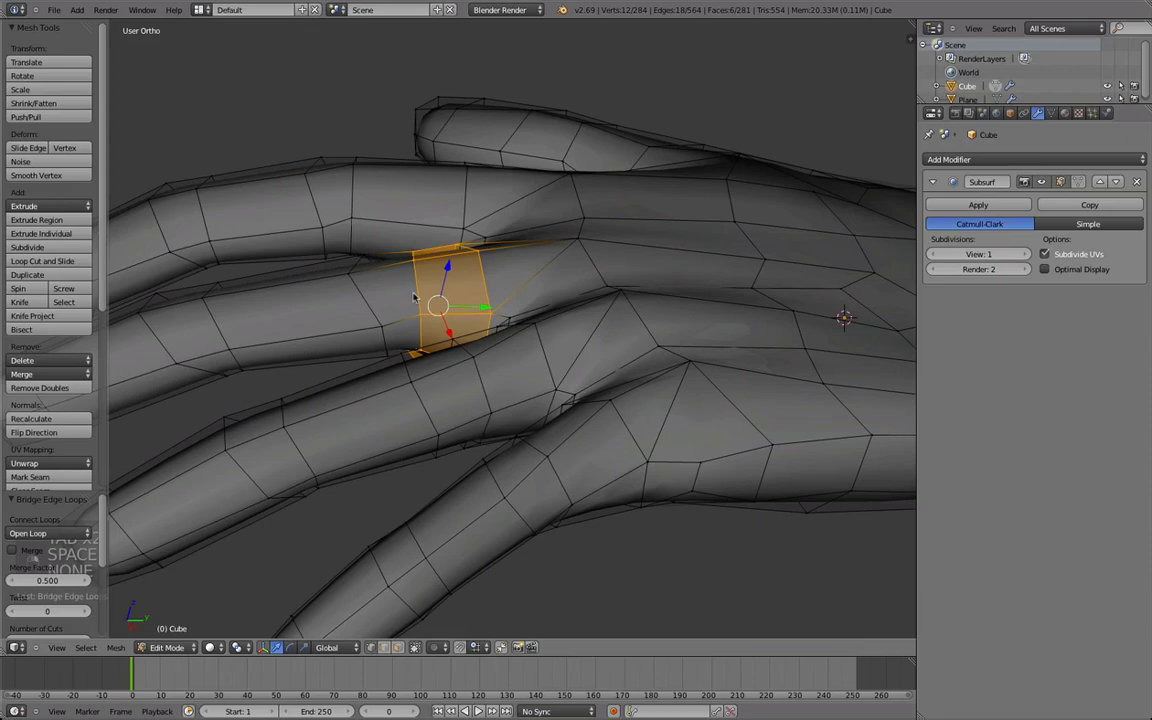
Smooth and scale the bridged band at the middle finger's base, then check the whole hand in Object Mode.
{"action": "right_click", "coordinate": [368, 299], "text": "alt"}
{"action": "middle_click_drag", "start_coordinate": [368, 299], "coordinate": [490, 352]}
{"action": "key", "text": "q"}
{"action": "key", "text": "s"}
{"action": "middle_click_drag", "start_coordinate": [160, 393], "coordinate": [435, 612]}
{"action": "left_click", "coordinate": [443, 416]}
{"action": "key", "text": "Tab"}
{"action": "scroll", "coordinate": [386, 496], "scroll_direction": "down", "scroll_amount": 8}
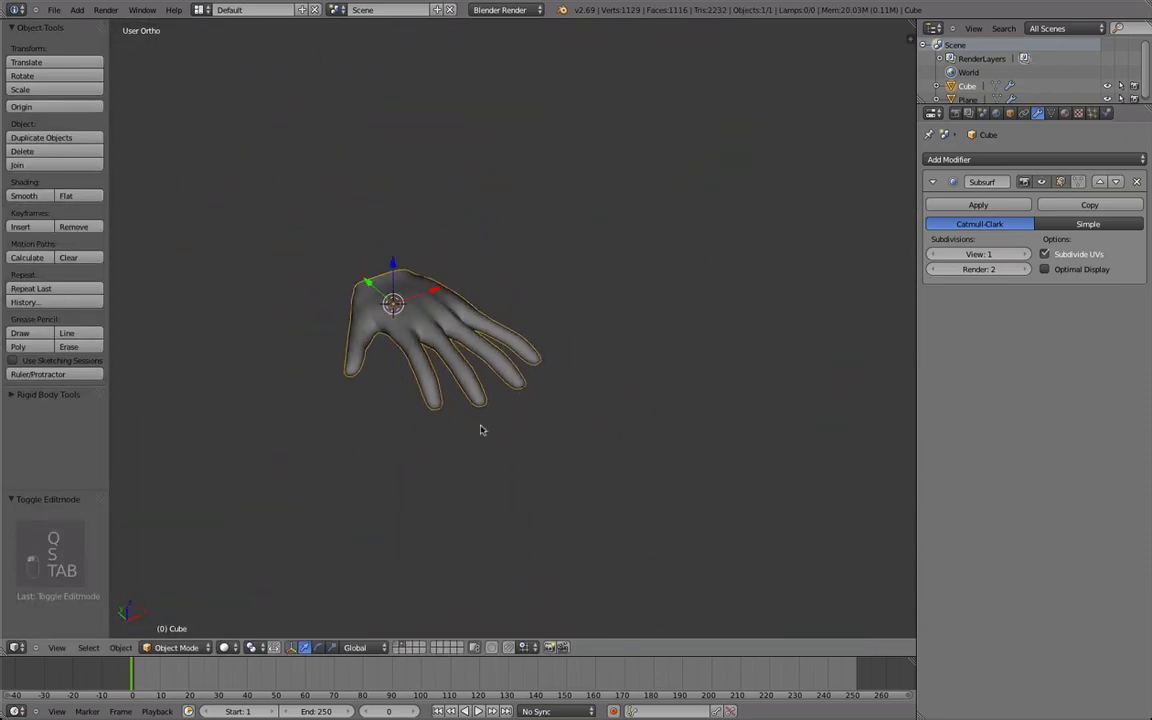
{"action": "middle_click_drag", "start_coordinate": [356, 251], "coordinate": [334, 440]}
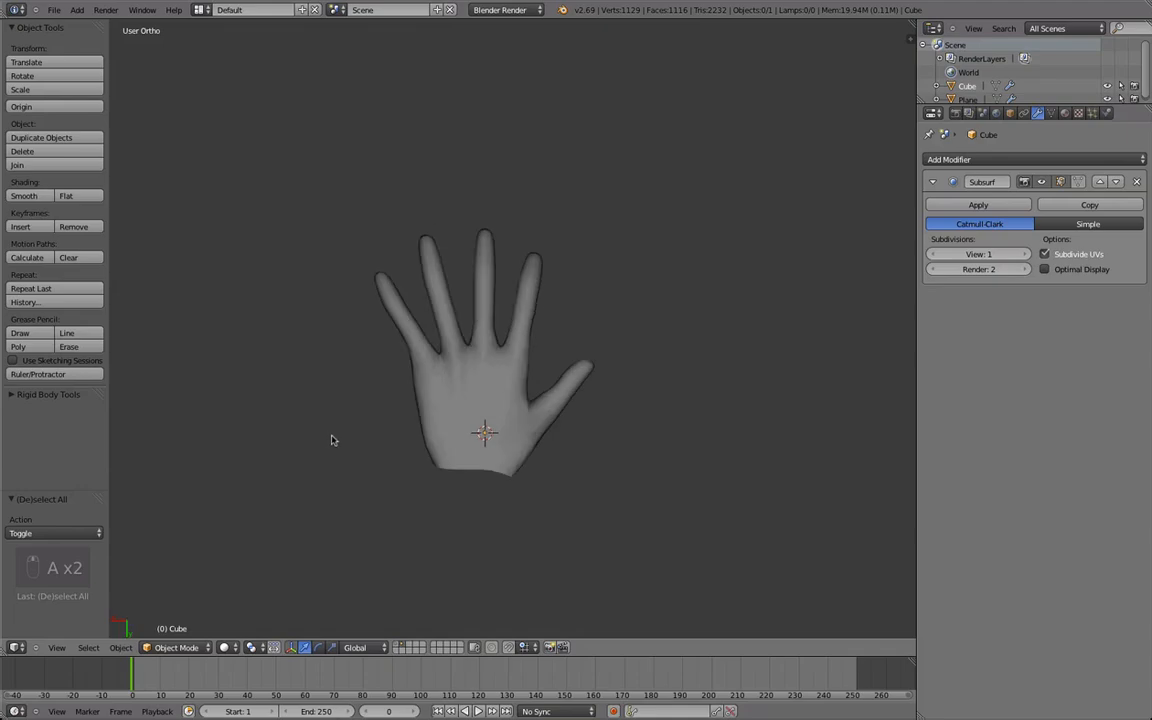
Select the tip of the little finger and rotate it with a trackball rotation of 5.157° and 7.448°.
{"action": "key", "text": "Tab"}
{"action": "scroll", "coordinate": [345, 245], "scroll_direction": "up", "scroll_amount": 3}
{"action": "right_click", "coordinate": [323, 241], "text": "alt"}
{"action": "middle_click_drag", "start_coordinate": [323, 241], "coordinate": [452, 350]}
{"action": "left_click", "coordinate": [290, 231]}
{"action": "scroll", "coordinate": [452, 350], "scroll_direction": "up", "scroll_amount": 4}
{"action": "middle_click_drag", "start_coordinate": [400, 310], "coordinate": [328, 262]}
{"action": "right_click", "coordinate": [345, 268], "text": "alt+shift"}
{"action": "key", "text": "super+z"}
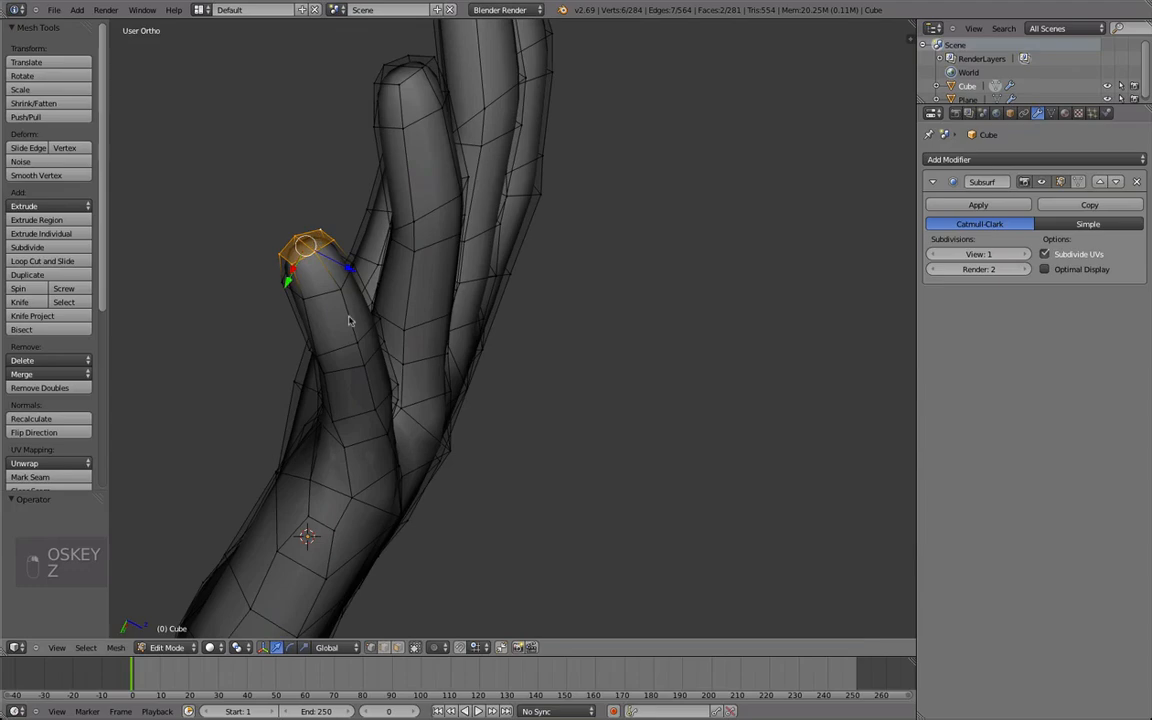
{"action": "middle_click_drag", "start_coordinate": [392, 358], "coordinate": [300, 273]}
{"action": "key", "text": "r"}
{"action": "key", "text": "r"}
{"action": "left_click", "coordinate": [308, 276]}
Move the little finger's tip toward the palm using proportional editing with linear falloff.
{"action": "key", "text": "alt+o"}
{"action": "scroll", "coordinate": [382, 290], "scroll_direction": "down", "scroll_amount": 4}
{"action": "key", "text": "g"}
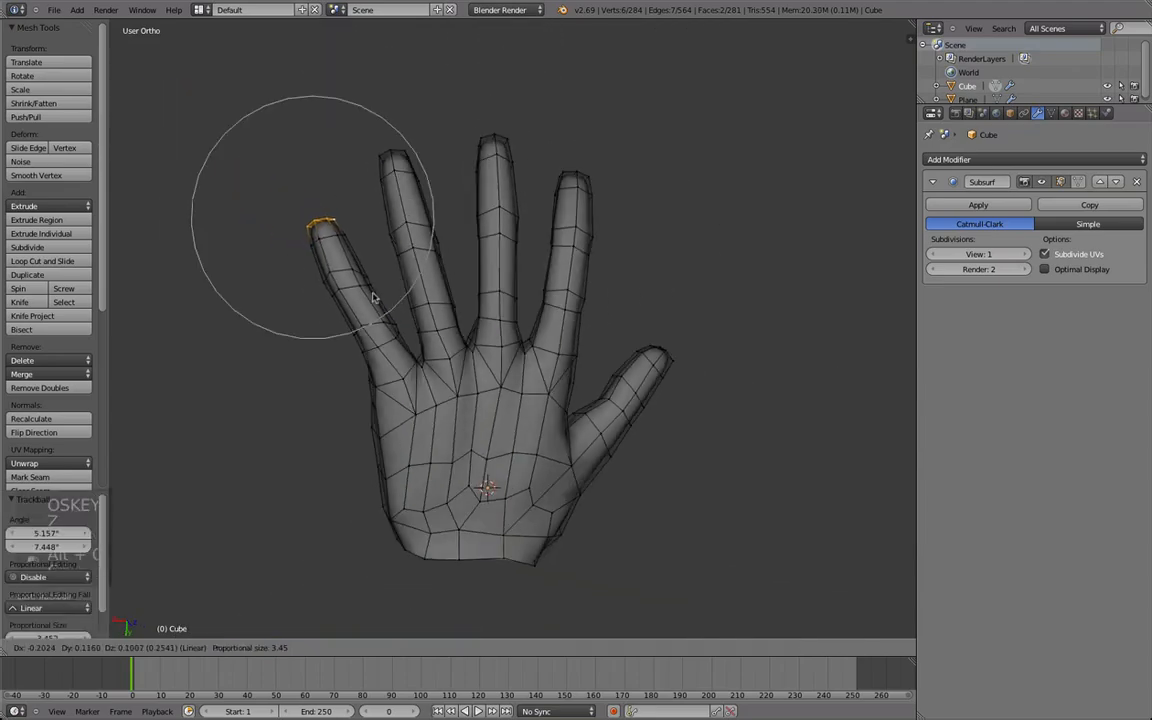
{"action": "left_click", "coordinate": [384, 320]}
{"action": "key", "text": "r"}
{"action": "right_click", "coordinate": [461, 321]}
{"action": "key", "text": "r"}
{"action": "key", "text": "r"}
{"action": "right_click", "coordinate": [466, 319]}
Select the edge loop halfway along the little finger and rotate it by -17.693°.
{"action": "right_click", "coordinate": [365, 298], "text": "alt"}
{"action": "key", "text": "r"}
{"action": "key", "text": "r"}
{"action": "scroll", "coordinate": [373, 308], "scroll_direction": "up", "scroll_amount": 1}
{"action": "left_click", "coordinate": [378, 311]}
{"action": "key", "text": "r"}
{"action": "scroll", "coordinate": [405, 300], "scroll_direction": "up", "scroll_amount": 1}
{"action": "left_click", "coordinate": [406, 291]}
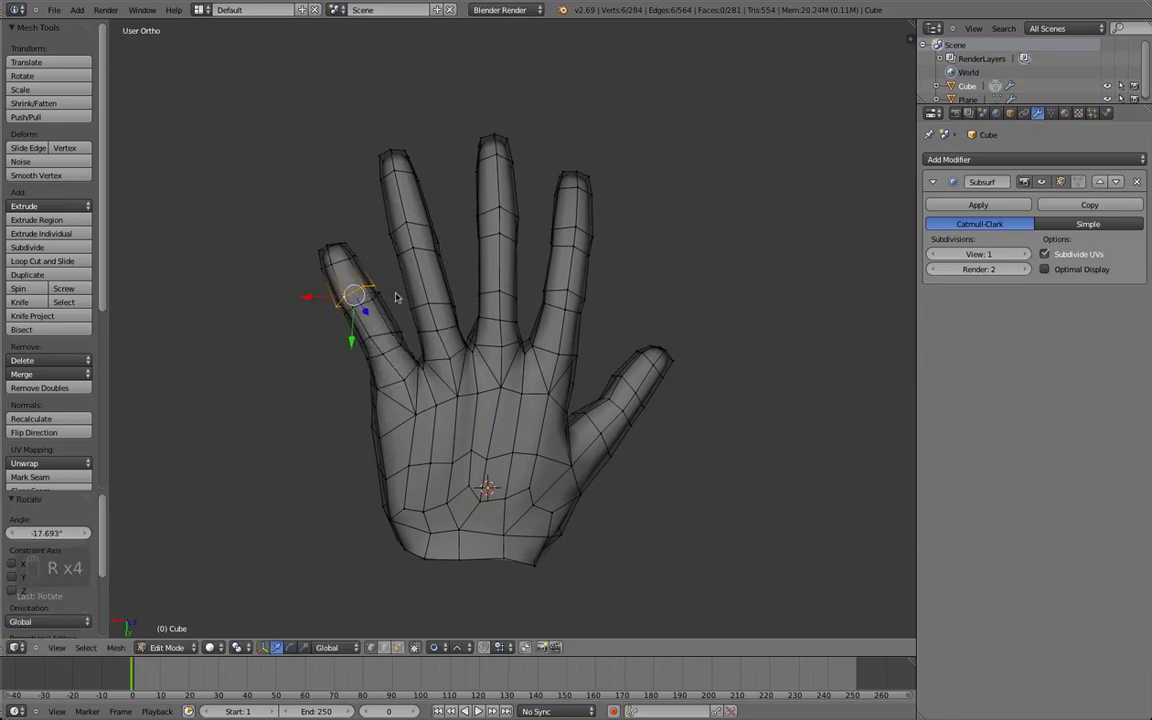
Move the little finger's edge loops with proportional editing to refine its bend and inspect the hand.
{"action": "key", "text": "g"}
{"action": "left_click", "coordinate": [381, 325]}
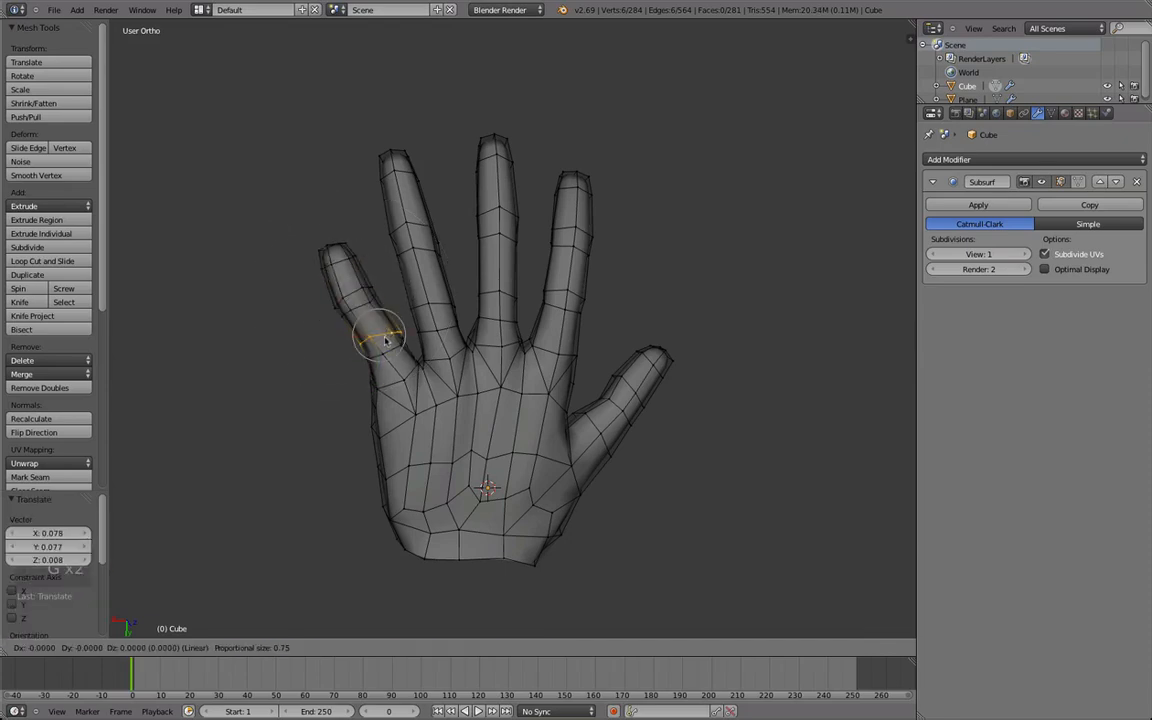
{"action": "key", "text": "Tab"}
{"action": "scroll", "coordinate": [430, 345], "scroll_direction": "down", "scroll_amount": 4}
{"action": "middle_click_drag", "start_coordinate": [440, 340], "coordinate": [476, 355]}
{"action": "scroll", "coordinate": [517, 285], "scroll_direction": "down", "scroll_amount": 3}
{"action": "scroll", "coordinate": [604, 517], "scroll_direction": "up", "scroll_amount": 5}
{"action": "scroll", "coordinate": [476, 355], "scroll_direction": "up", "scroll_amount": 3}
{"action": "key", "text": "Tab"}
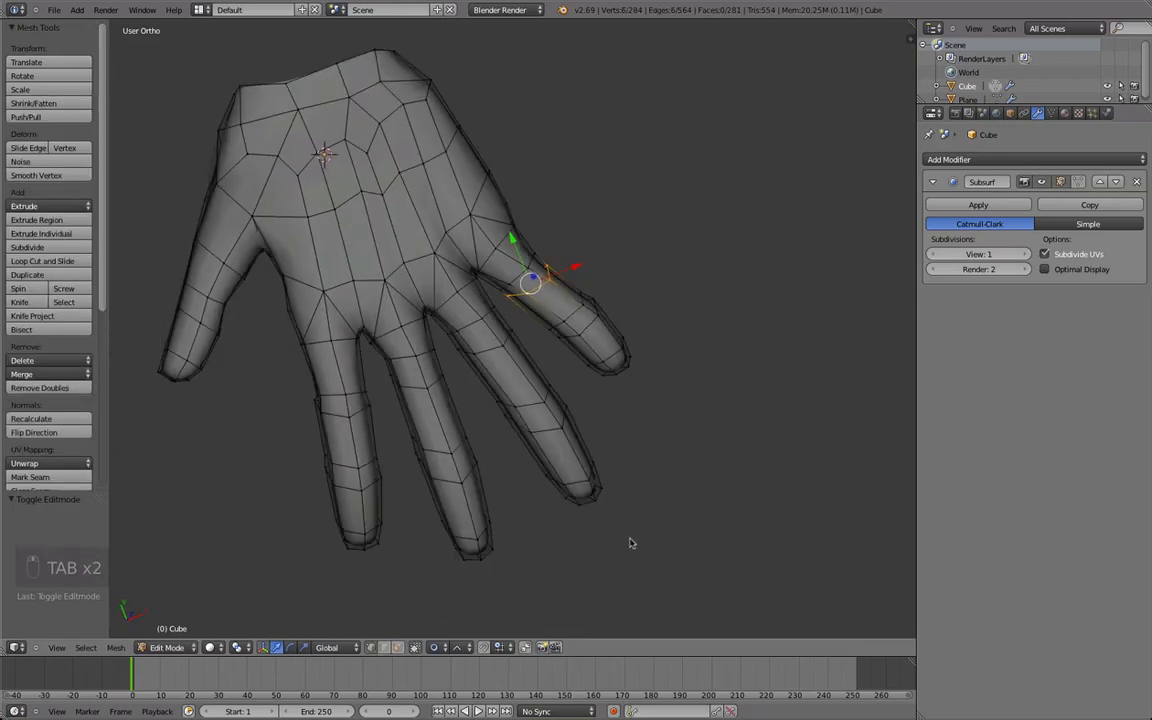
Rotate two edge loops of the ring finger with trackball rotation and linear proportional editing, the first by -19.481° and -13.751°.
{"action": "right_click", "coordinate": [637, 409]}
{"action": "key", "text": "super+z"}
{"action": "middle_click_drag", "start_coordinate": [600, 440], "coordinate": [577, 460]}
{"action": "key", "text": "r"}
{"action": "key", "text": "r"}
{"action": "left_click", "coordinate": [571, 432]}
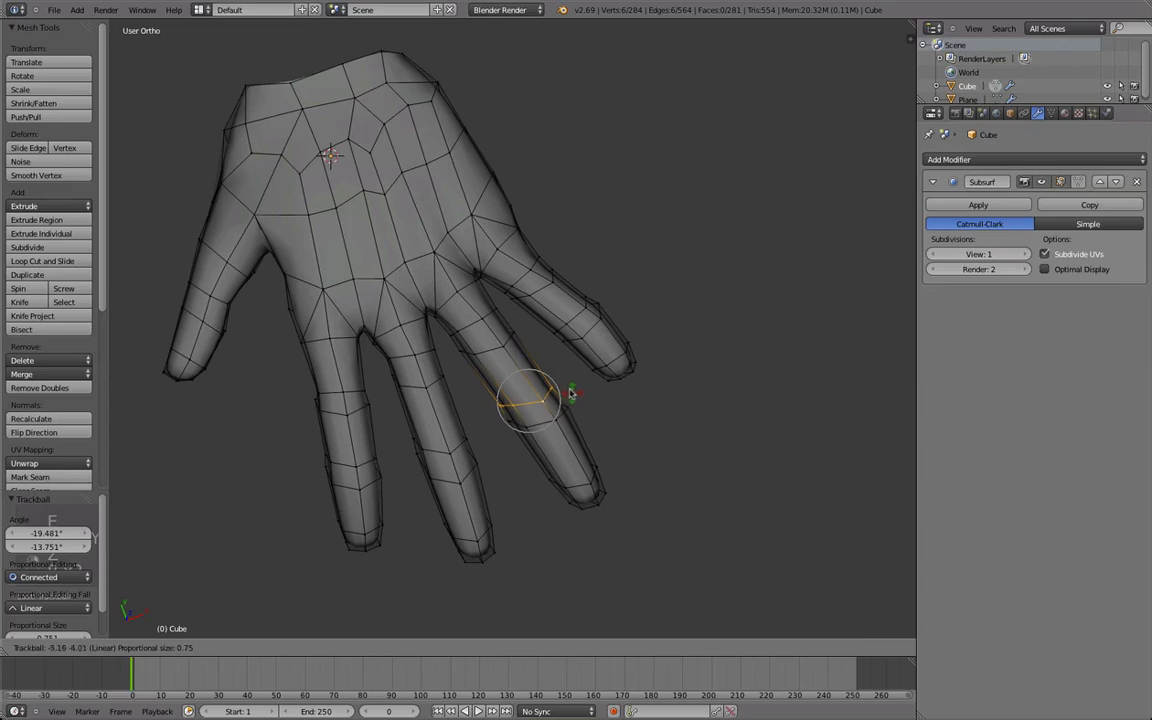
{"action": "left_click", "coordinate": [594, 426]}
Move the ring finger's middle edge loop using linear proportional editing to refine the knuckle's bend.
{"action": "middle_click_drag", "start_coordinate": [586, 428], "coordinate": [453, 386]}
{"action": "key", "text": "Tab"}
{"action": "key", "text": "Tab"}
{"action": "key", "text": "g"}
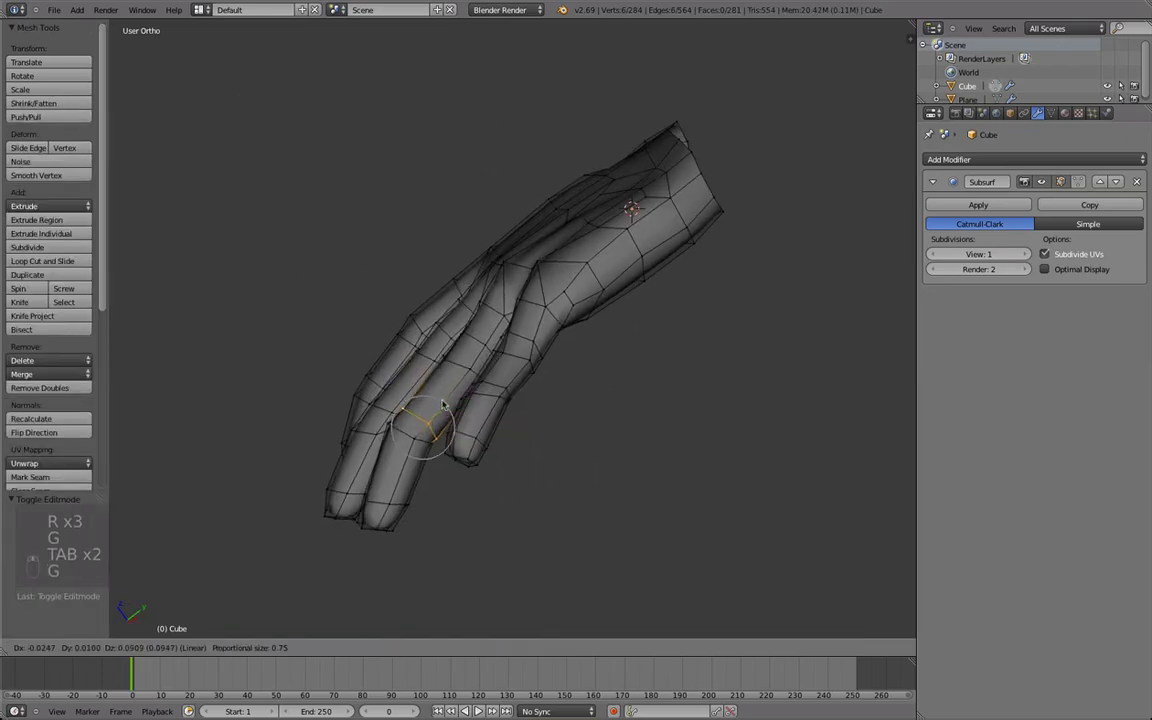
{"action": "left_click", "coordinate": [457, 374]}
Edge-slide the ring finger's knuckle loops and move them slightly toward the back of the hand.
{"action": "key", "text": "g"}
{"action": "key", "text": "g"}
{"action": "right_click", "coordinate": [463, 367], "text": "alt+shift"}
{"action": "middle_click_drag", "start_coordinate": [463, 367], "coordinate": [452, 346]}
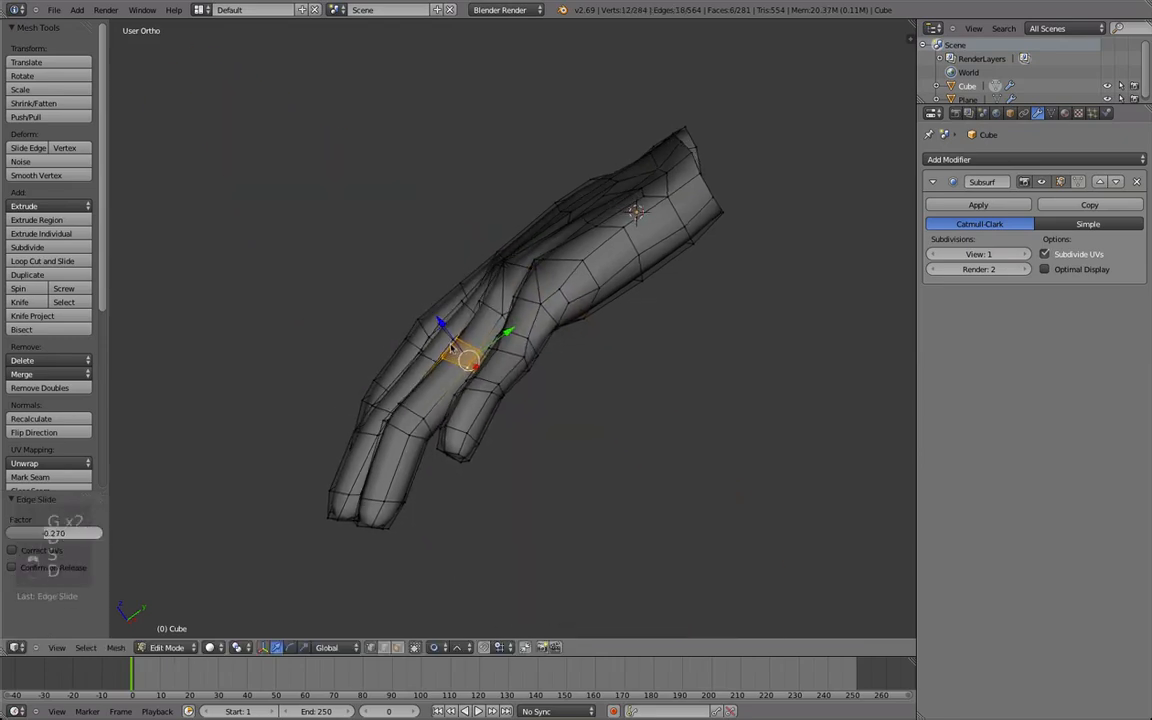
{"action": "key", "text": "g"}
{"action": "left_click", "coordinate": [443, 335]}
{"action": "key", "text": "Tab"}
{"action": "middle_click_drag", "start_coordinate": [396, 434], "coordinate": [337, 435]}
{"action": "key", "text": "Tab"}
Select the ring finger's tip and move it sideways in the top view with connected proportional editing.
{"action": "scroll", "coordinate": [420, 462], "scroll_direction": "up", "scroll_amount": 3}
{"action": "middle_click_drag", "start_coordinate": [517, 496], "coordinate": [640, 447]}
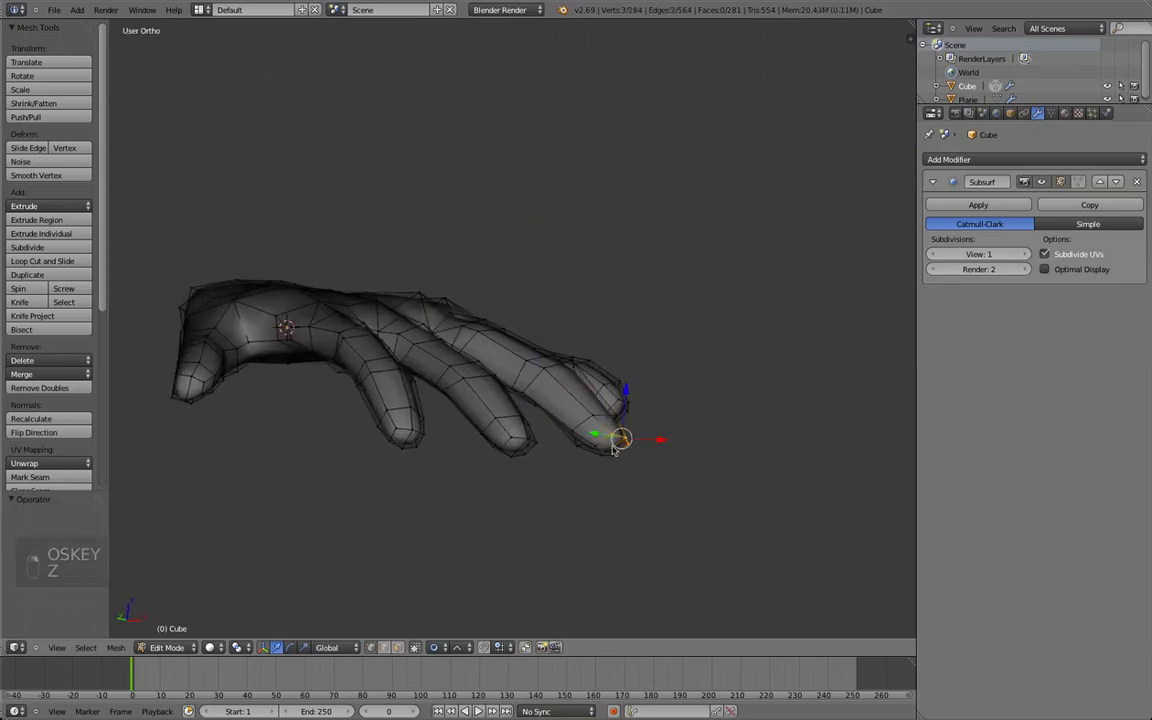
{"action": "middle_click_drag", "start_coordinate": [542, 314], "coordinate": [440, 550]}
{"action": "middle_click_drag", "start_coordinate": [468, 300], "coordinate": [482, 390]}
{"action": "scroll", "coordinate": [559, 404], "scroll_direction": "down", "scroll_amount": 1}
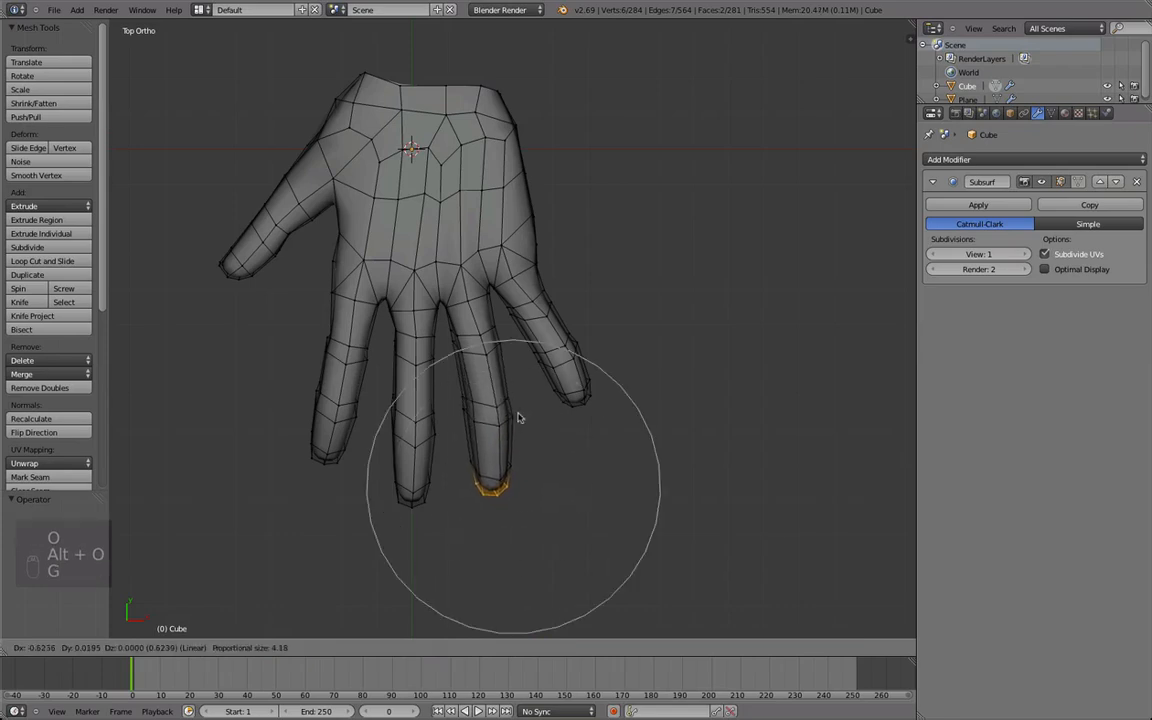
{"action": "scroll", "coordinate": [518, 415], "scroll_direction": "down", "scroll_amount": 4}
{"action": "left_click", "coordinate": [511, 405]}
Select the edge loop near the ring finger's base, adjust it and smooth its vertices.
{"action": "key", "text": "Tab"}
{"action": "middle_click_drag", "start_coordinate": [458, 424], "coordinate": [478, 384]}
{"action": "key", "text": "Tab"}
{"action": "right_click", "coordinate": [480, 325], "text": "alt"}
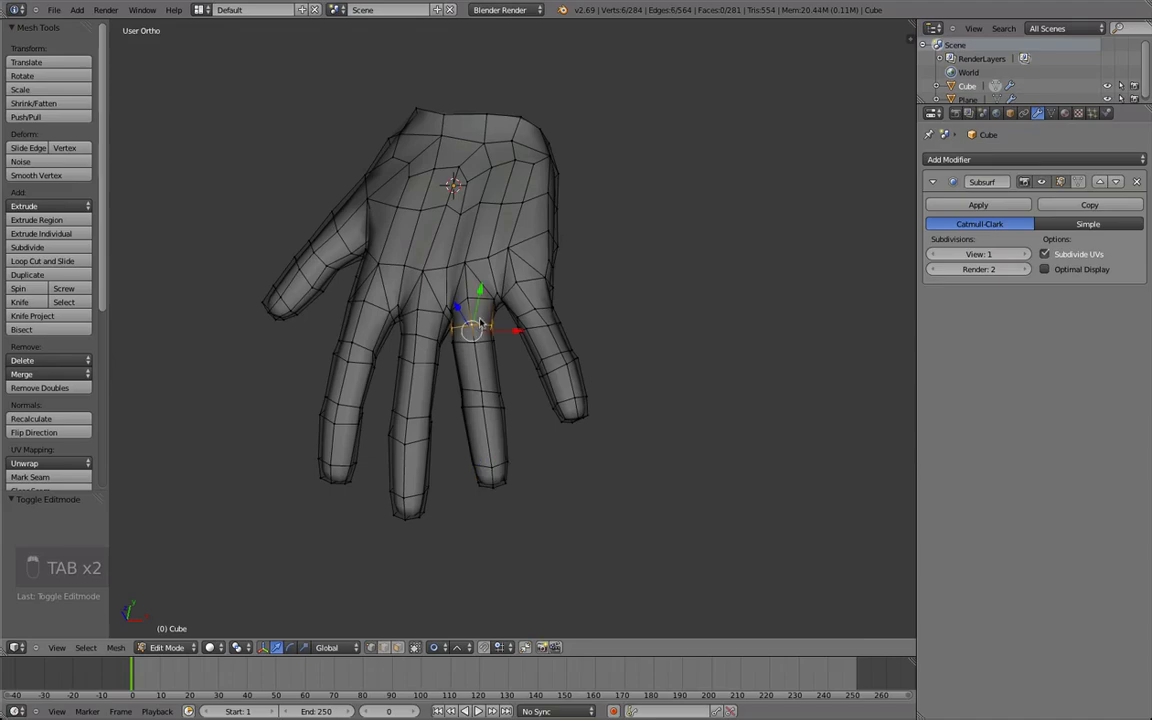
{"action": "middle_click_drag", "start_coordinate": [480, 325], "coordinate": [510, 372]}
{"action": "key", "text": "ctrl+e"}
{"action": "left_click", "coordinate": [507, 661]}
{"action": "key", "text": "q"}
{"action": "middle_click_drag", "start_coordinate": [432, 473], "coordinate": [496, 354]}
Smooth the vertices at the bases of the middle and ring fingers on the palm side.
{"action": "key", "text": "Tab"}
{"action": "scroll", "coordinate": [447, 373], "scroll_direction": "down", "scroll_amount": 4}
{"action": "scroll", "coordinate": [372, 482], "scroll_direction": "up", "scroll_amount": 3}
{"action": "key", "text": "Tab"}
{"action": "key", "text": "Tab"}
{"action": "key", "text": "Tab"}
{"action": "scroll", "coordinate": [420, 293], "scroll_direction": "up", "scroll_amount": 4}
{"action": "right_click", "coordinate": [395, 308]}
{"action": "scroll", "coordinate": [430, 312], "scroll_direction": "down", "scroll_amount": 2}
{"action": "right_click", "coordinate": [418, 290], "text": "shift"}
{"action": "middle_click_drag", "start_coordinate": [402, 360], "coordinate": [442, 380]}
{"action": "key", "text": "Tab"}
{"action": "key", "text": "Tab"}
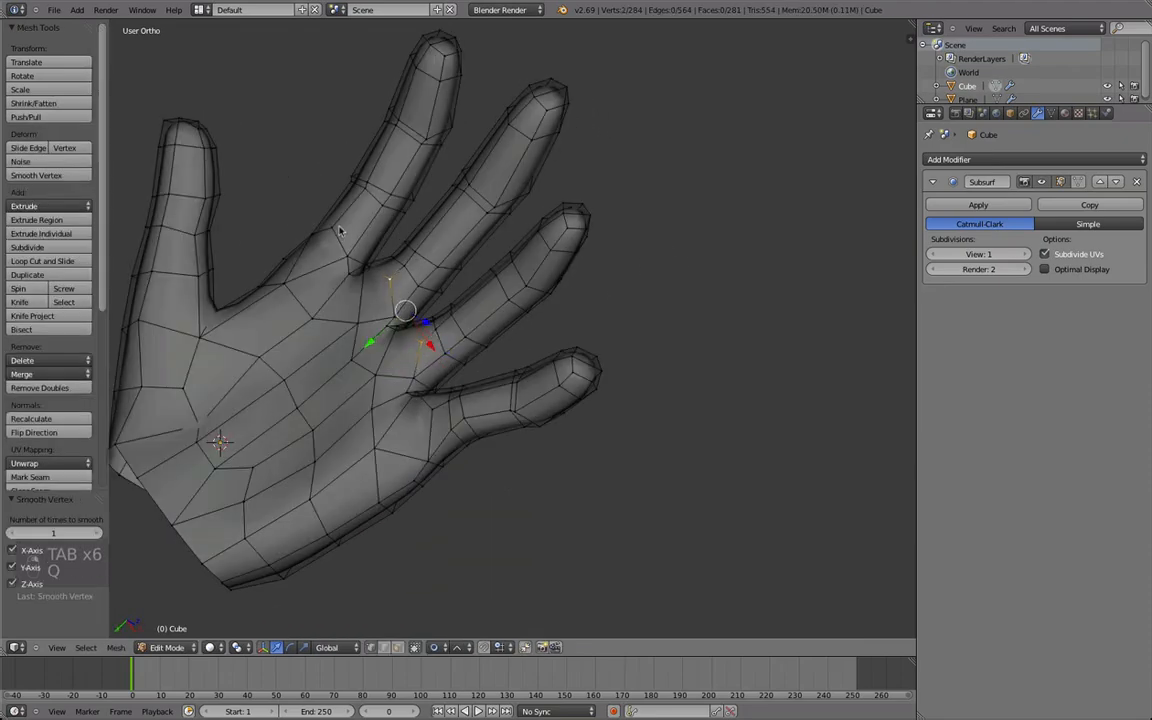
Smooth the edge at the finger's base beside the webbing and check the hand's subdivided shape.
{"action": "key", "text": "Tab"}
{"action": "middle_click_drag", "start_coordinate": [512, 404], "coordinate": [353, 380]}
{"action": "key", "text": "Tab"}
{"action": "scroll", "coordinate": [383, 356], "scroll_direction": "up", "scroll_amount": 3}
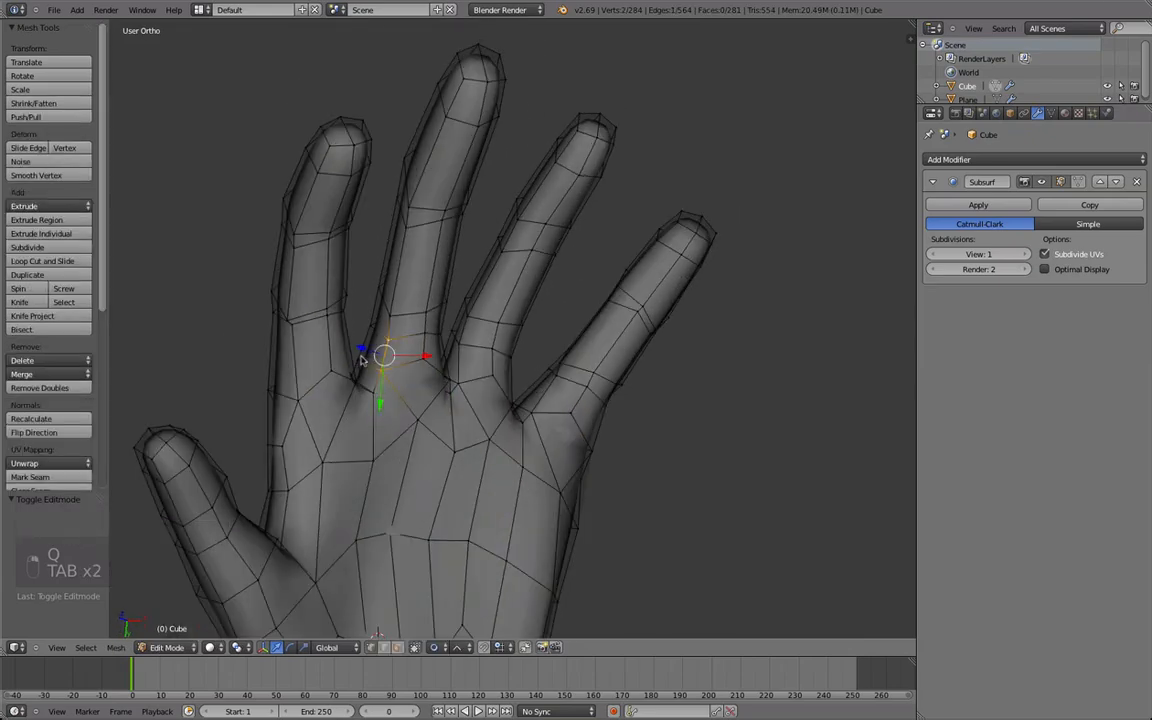
{"action": "scroll", "coordinate": [429, 368], "scroll_direction": "down", "scroll_amount": 4}
{"action": "key", "text": "Tab"}
{"action": "middle_click_drag", "start_coordinate": [442, 237], "coordinate": [430, 395]}
{"action": "key", "text": "Tab"}
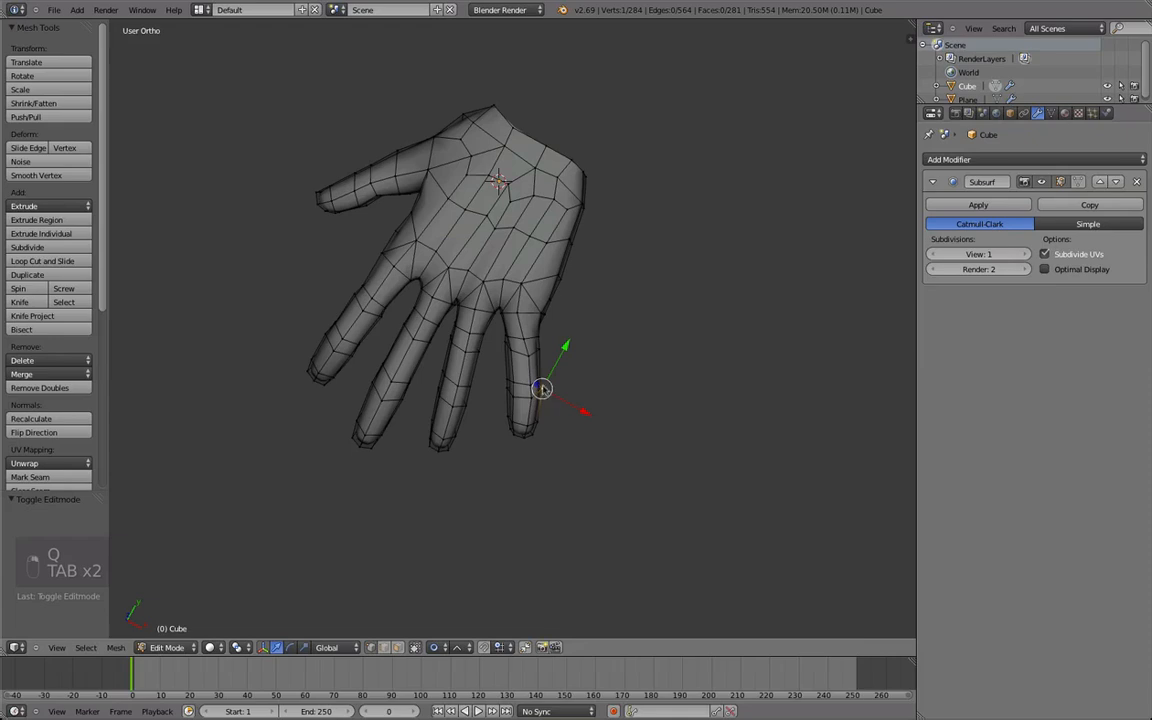
Move and rotate the outer edge of the little finger with linear proportional editing and smooth its vertices.
{"action": "key", "text": "g"}
{"action": "left_click", "coordinate": [548, 381]}
{"action": "key", "text": "r"}
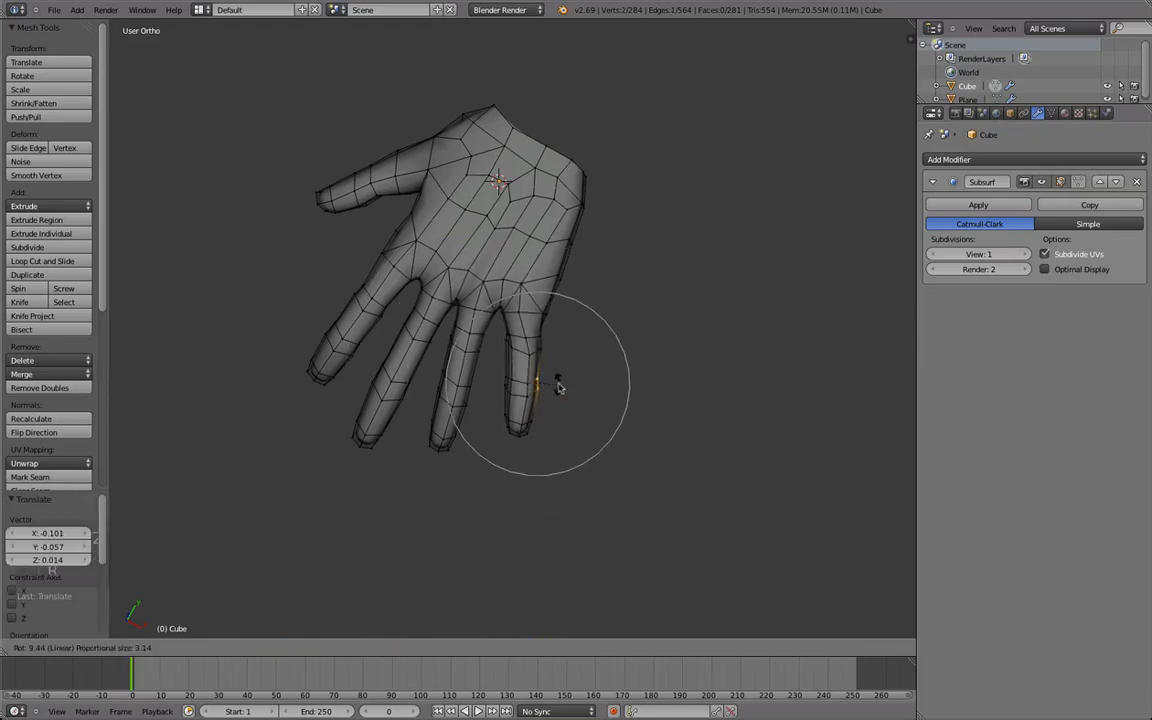
{"action": "left_click", "coordinate": [545, 345]}
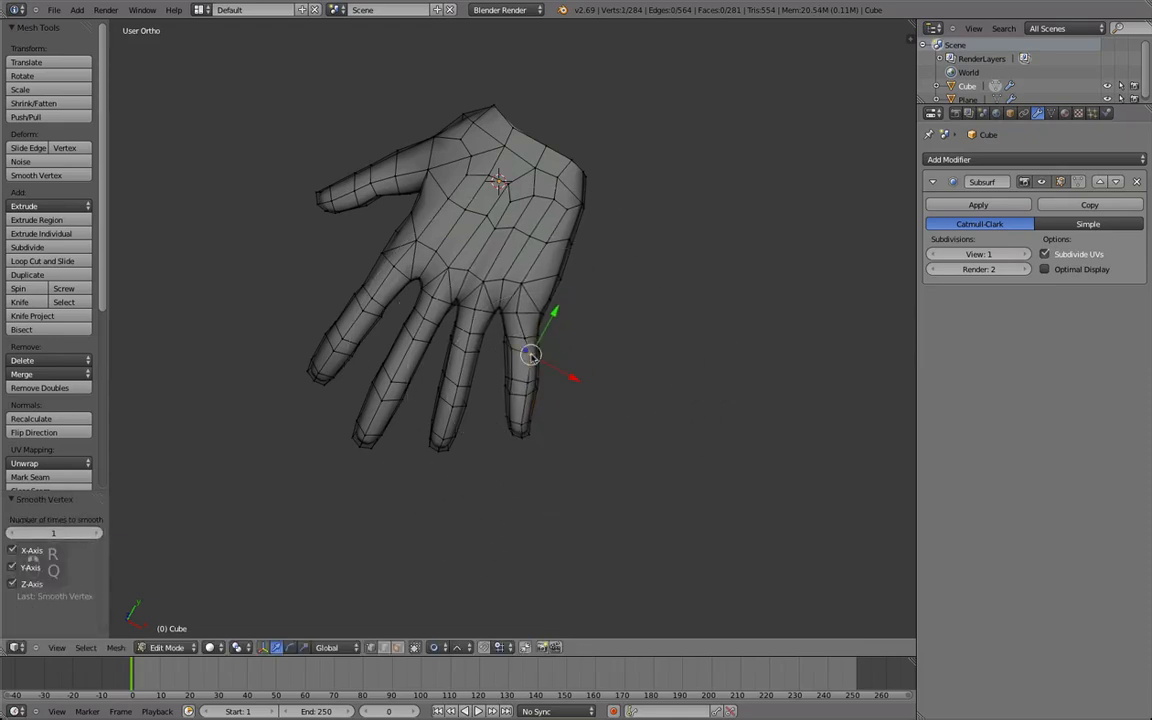
{"action": "left_click", "coordinate": [527, 357]}
Select the little finger from its base loop to the tip, rotate it by 5.406° and reposition it.
{"action": "key", "text": "Tab"}
{"action": "scroll", "coordinate": [527, 357], "scroll_direction": "down", "scroll_amount": 3}
{"action": "middle_click_drag", "start_coordinate": [527, 357], "coordinate": [625, 393]}
{"action": "scroll", "coordinate": [426, 344], "scroll_direction": "up", "scroll_amount": 4}
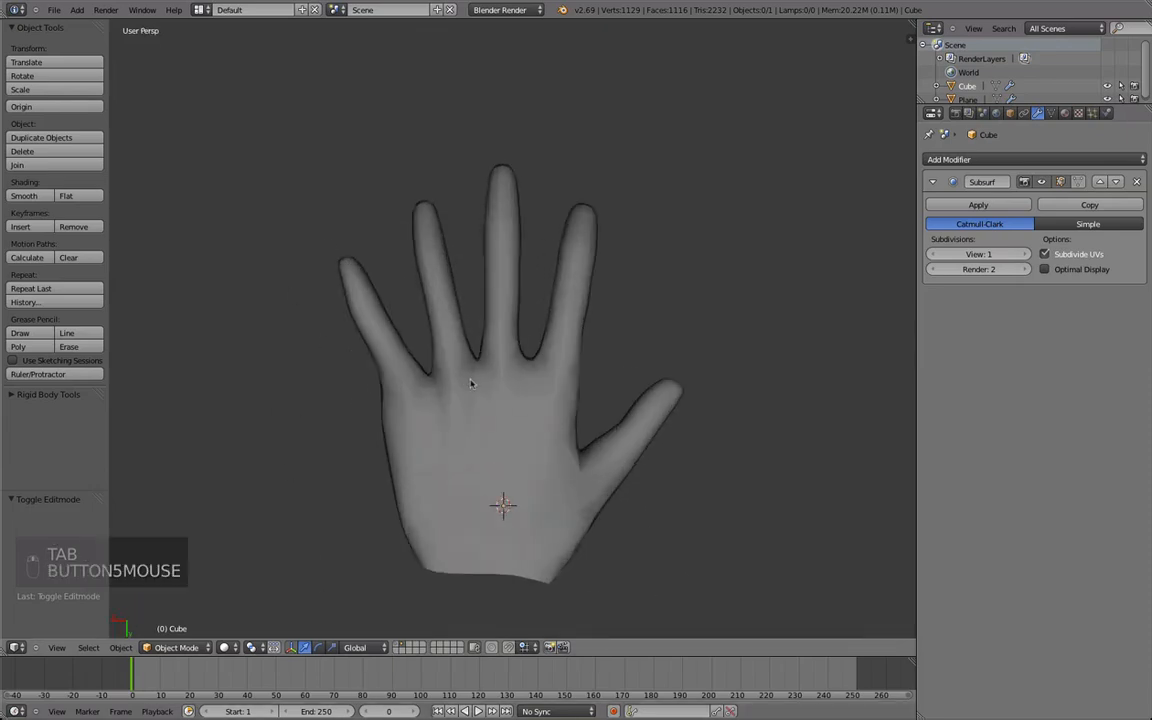
{"action": "key", "text": "Tab"}
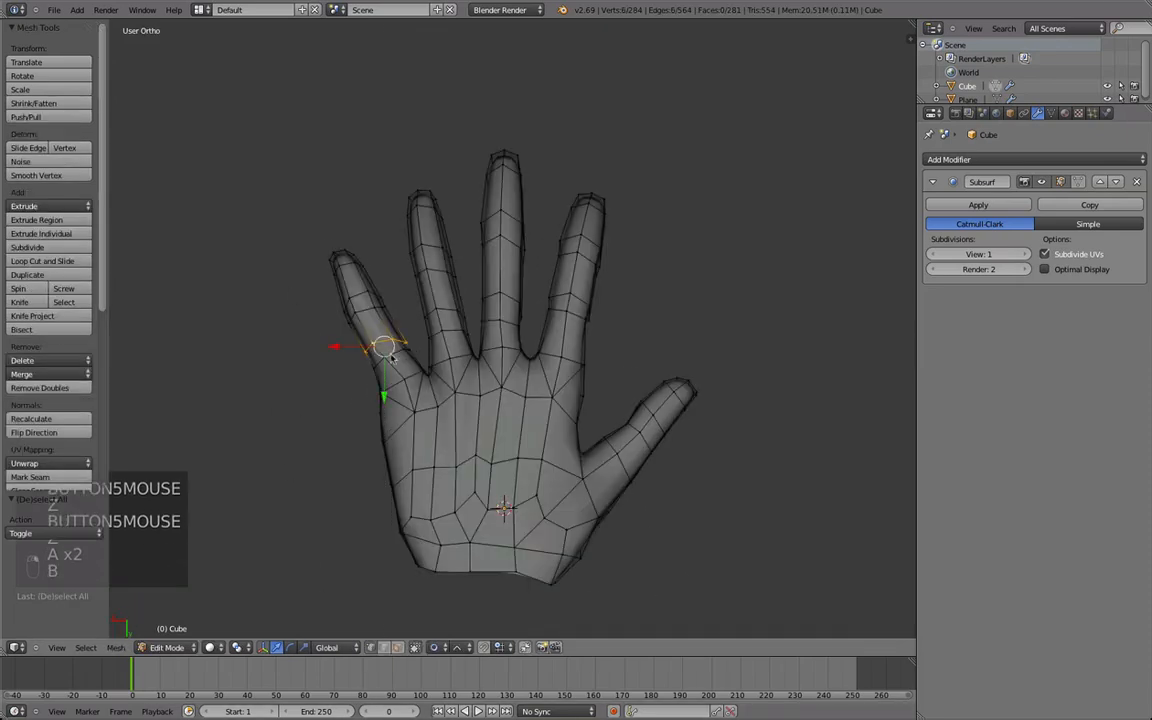
{"action": "key", "text": "ctrl+e"}
{"action": "left_click", "coordinate": [352, 342]}
{"action": "key", "text": "g"}
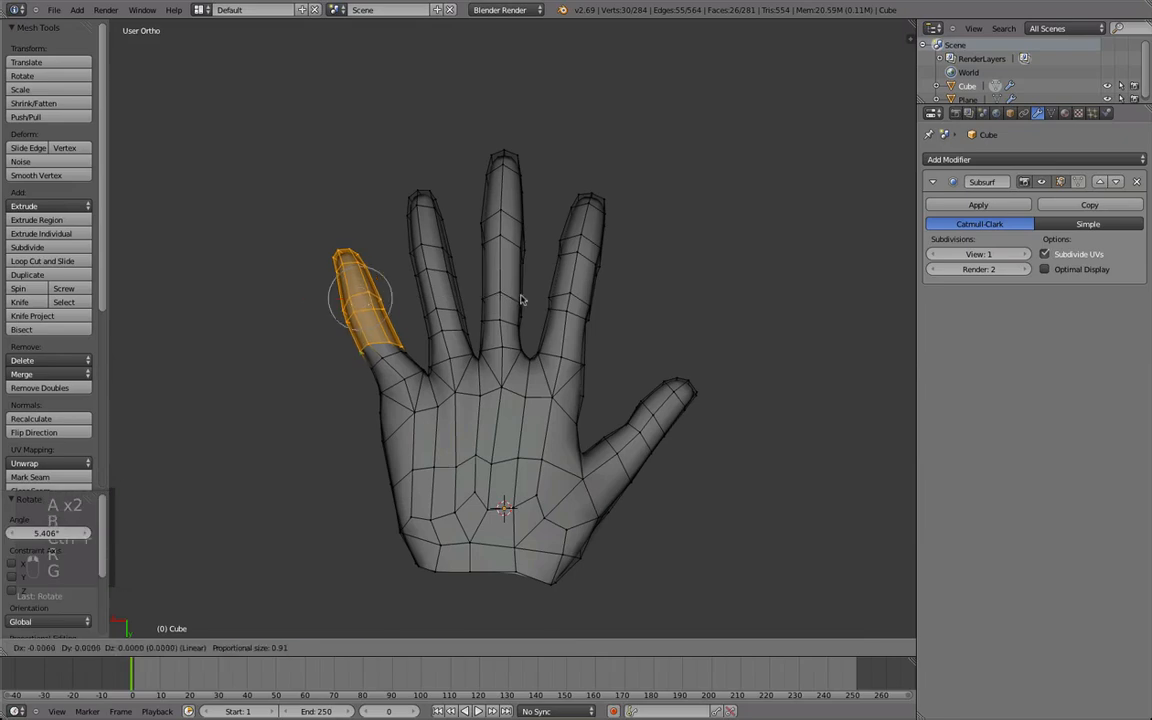
{"action": "left_click", "coordinate": [528, 297]}
{"action": "left_click", "coordinate": [530, 303]}
{"action": "key", "text": "g"}
Examine the smoothed hand from the palm side, comparing it with the edit cage.
{"action": "key", "text": "Tab"}
{"action": "scroll", "coordinate": [578, 393], "scroll_direction": "down", "scroll_amount": 3}
{"action": "middle_click_drag", "start_coordinate": [578, 393], "coordinate": [319, 393]}
{"action": "key", "text": "a"}
{"action": "key", "text": "a"}
{"action": "key", "text": "a"}
{"action": "scroll", "coordinate": [331, 357], "scroll_direction": "up", "scroll_amount": 3}
{"action": "key", "text": "Tab"}
{"action": "key", "text": "Tab"}
Move the outer edge of the little finger slightly outward with proportional editing.
{"action": "key", "text": "Tab"}
{"action": "key", "text": "Tab"}
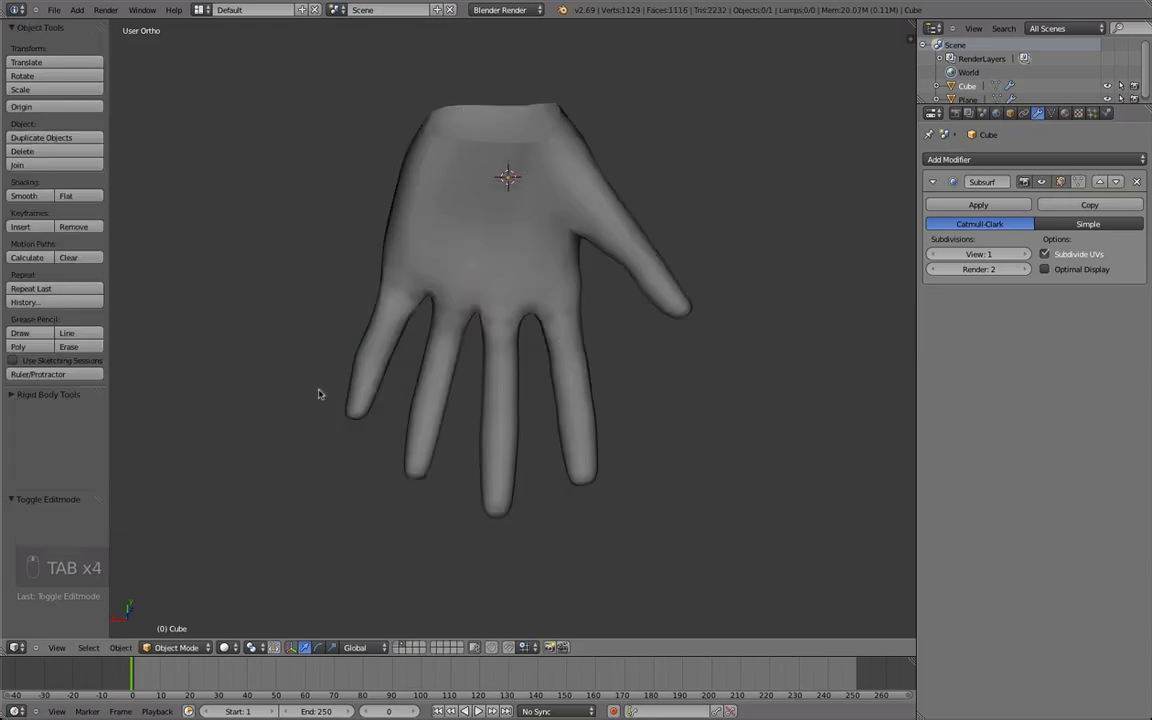
{"action": "key", "text": "Tab"}
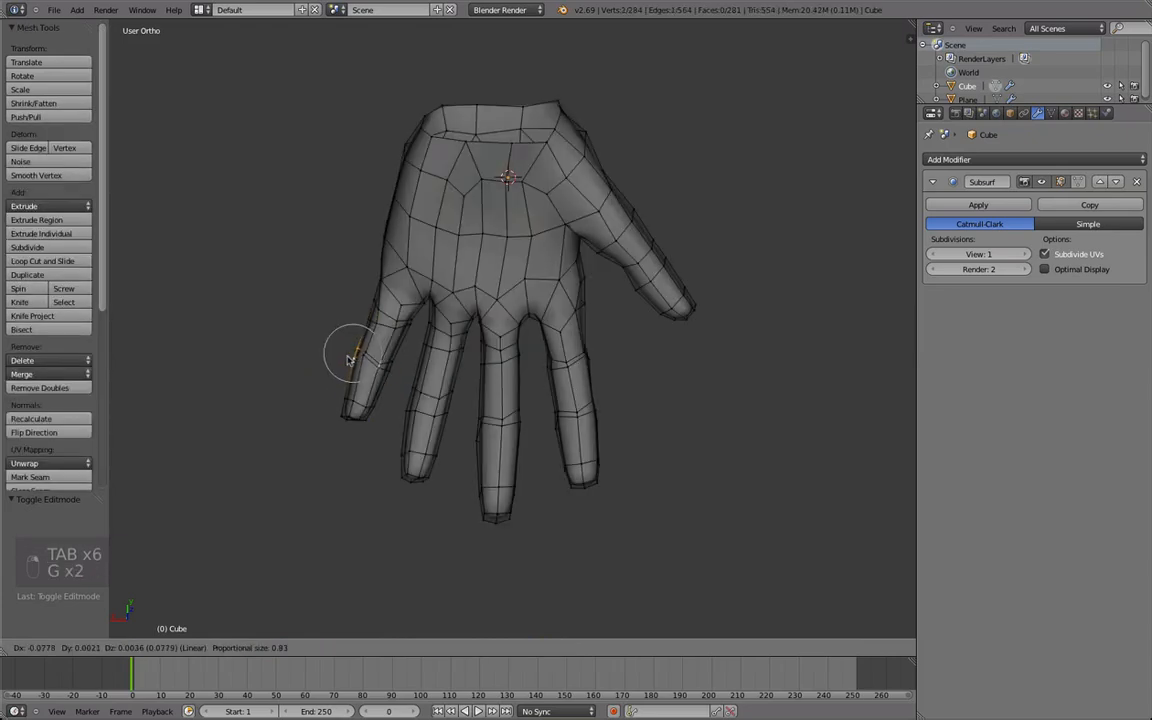
{"action": "left_click", "coordinate": [350, 360]}
{"action": "key", "text": "Tab"}
Move the hand object to layer 1 and show that layer with the character's body.
{"action": "middle_click_drag", "start_coordinate": [489, 298], "coordinate": [474, 290]}
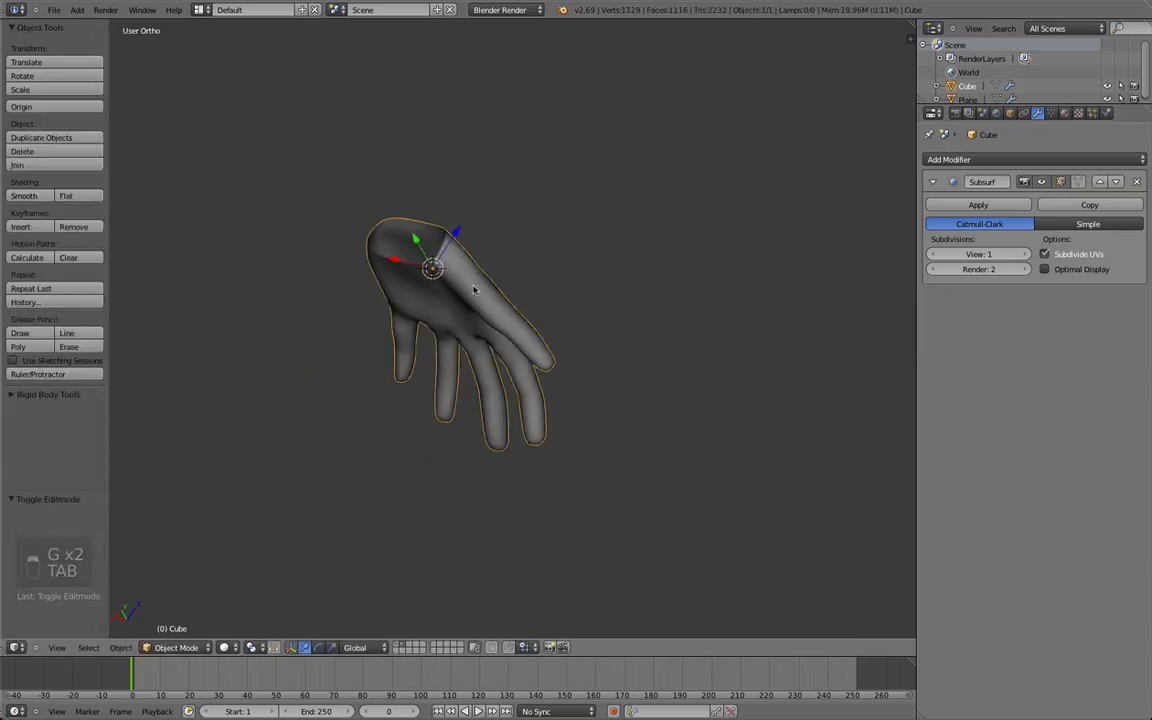
{"action": "key", "text": "m"}
{"action": "left_click", "coordinate": [586, 311]}
{"action": "key", "text": "1"}
{"action": "scroll", "coordinate": [505, 360], "scroll_direction": "down", "scroll_amount": 3}
{"action": "middle_click_drag", "start_coordinate": [505, 360], "coordinate": [515, 372]}
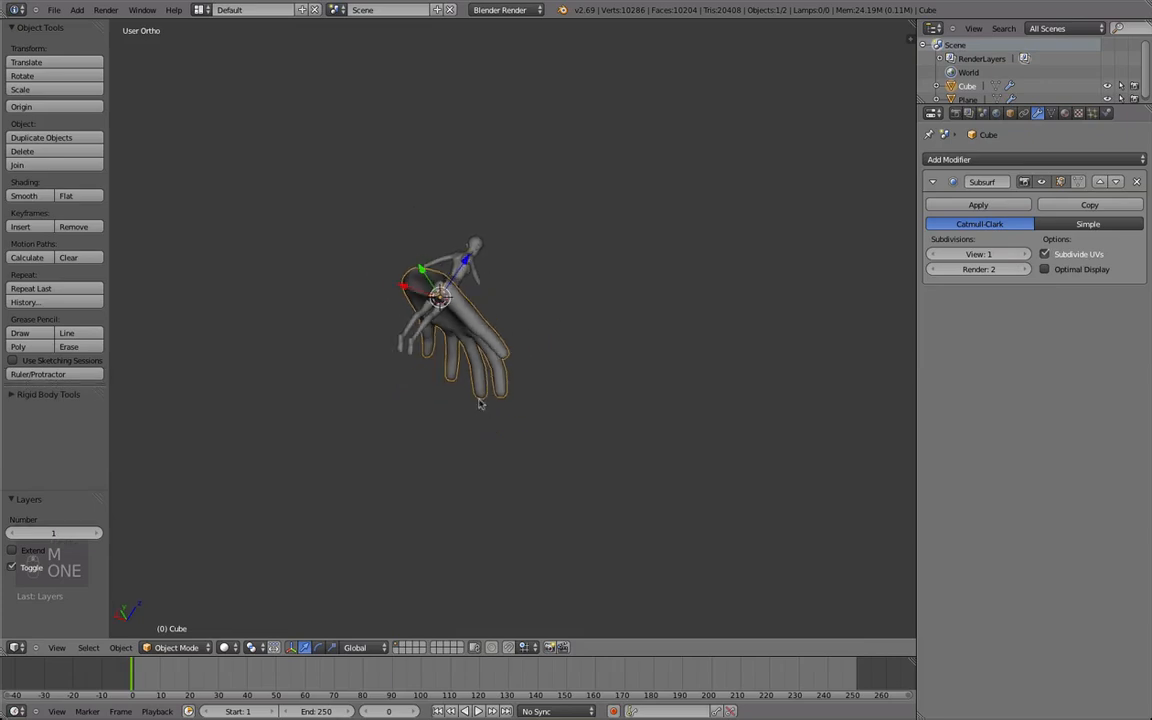
{"action": "middle_click_drag", "start_coordinate": [444, 315], "coordinate": [425, 366]}
{"action": "middle_click_drag", "start_coordinate": [400, 308], "coordinate": [557, 207]}
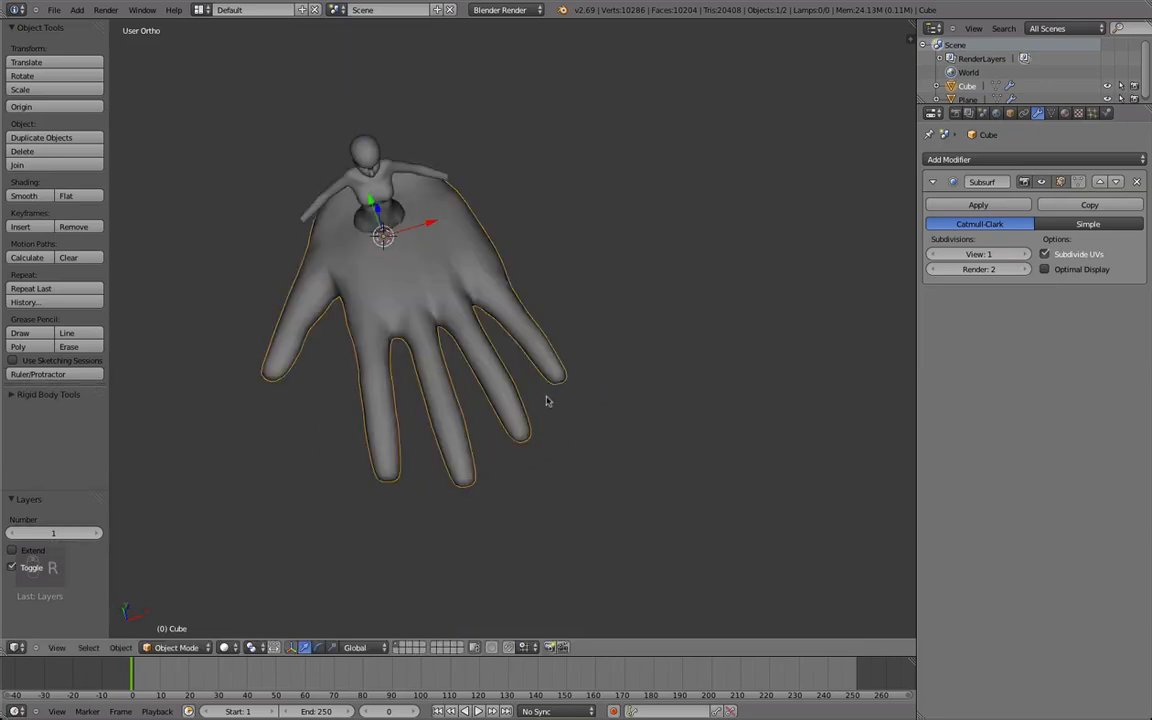
Move the whole hand mesh 4.136 along X and rotate it with a trackball rotation of 25.783° and 80.214°.
{"action": "key", "text": "Tab"}
{"action": "key", "text": "a"}
{"action": "key", "text": "g"}
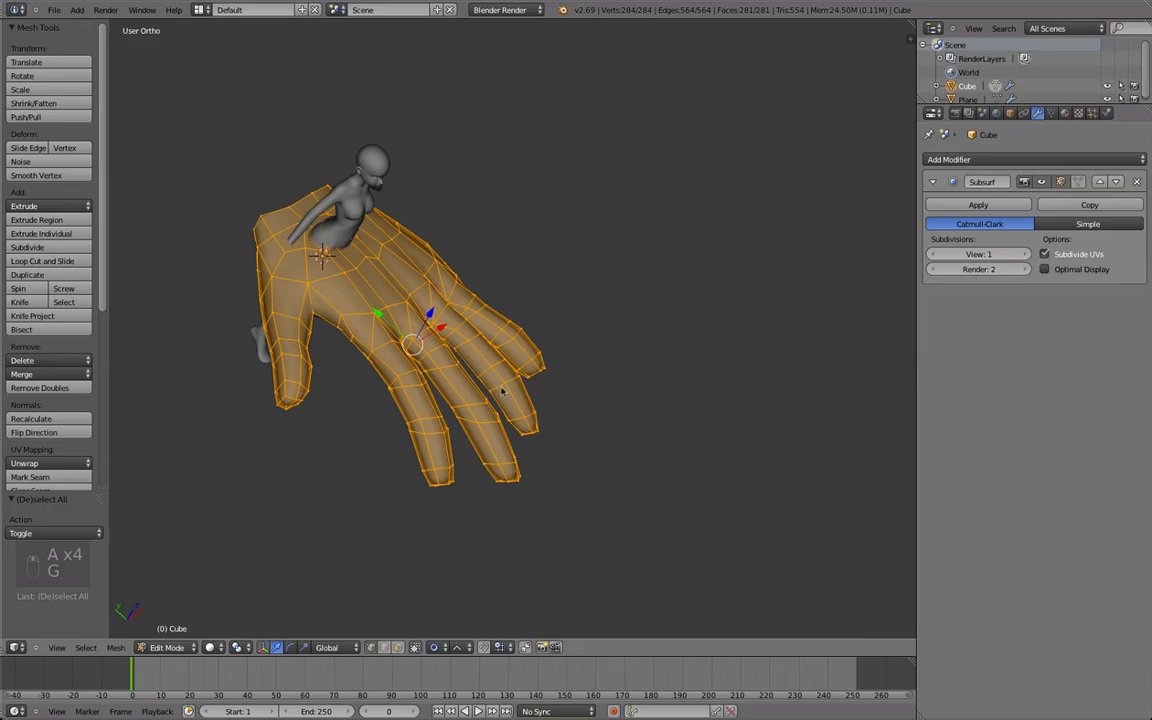
{"action": "key", "text": "r"}
{"action": "key", "text": "r"}
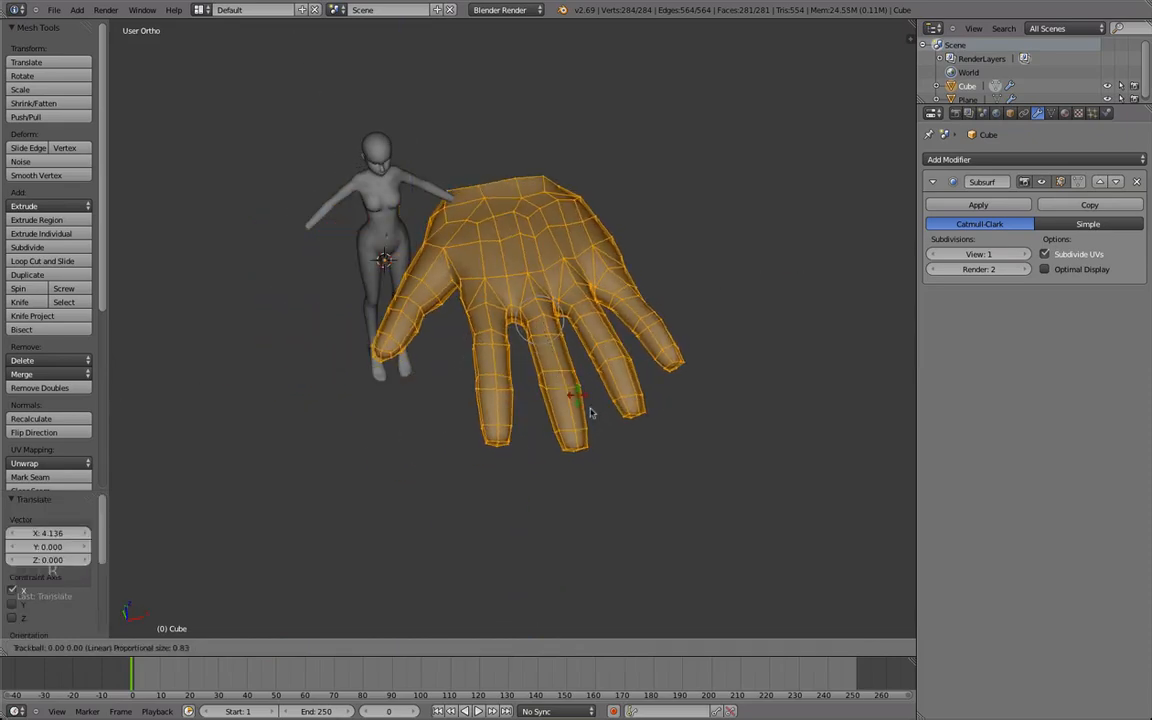
{"action": "left_click", "coordinate": [669, 433]}
{"action": "middle_click_drag", "start_coordinate": [669, 433], "coordinate": [710, 247]}
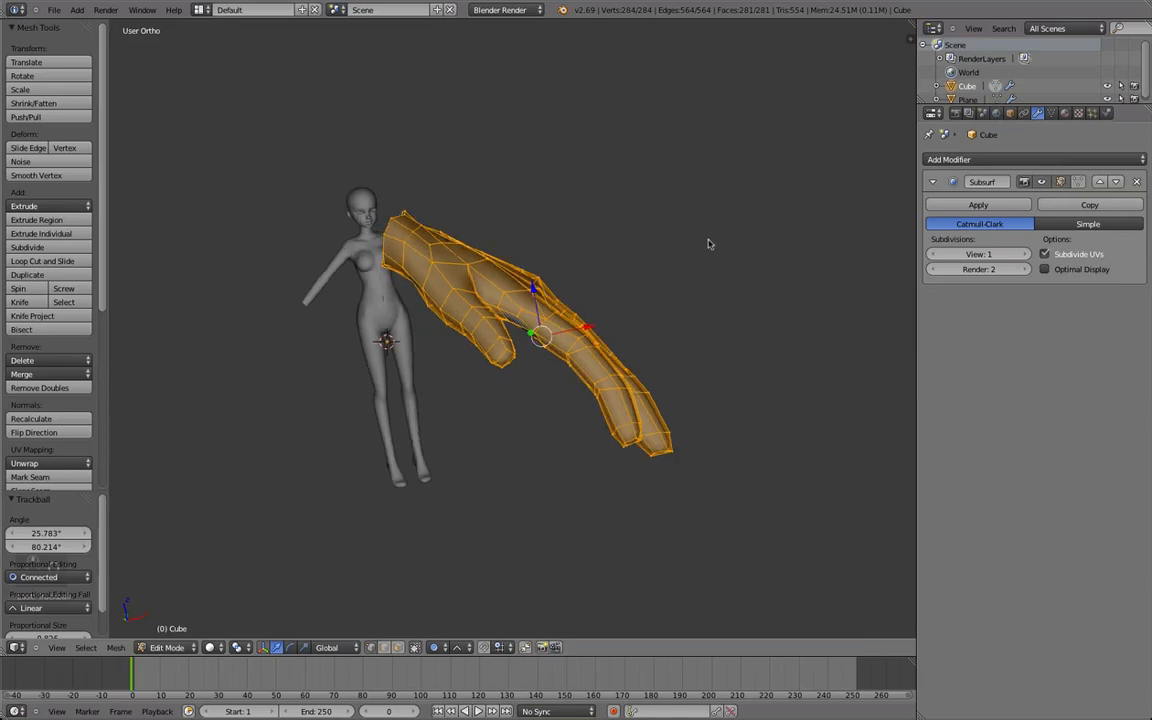
Scale the hand mesh down and move it 4.162 along Y to line up with the arm.
{"action": "key", "text": "s"}
{"action": "left_click", "coordinate": [571, 292]}
{"action": "middle_click_drag", "start_coordinate": [537, 378], "coordinate": [433, 545]}
{"action": "key", "text": "y"}
{"action": "left_click", "coordinate": [570, 314]}
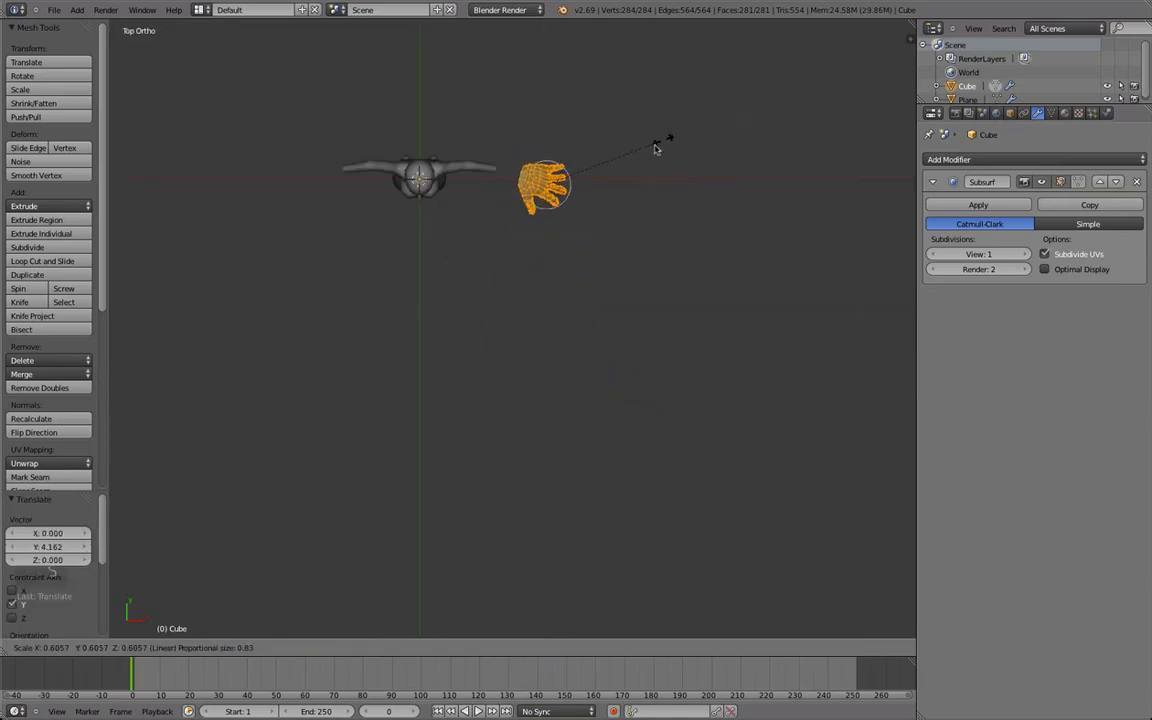
Move the hand mesh -1.450 along X and turn it with a trackball rotation.
{"action": "key", "text": "g"}
{"action": "key", "text": "x"}
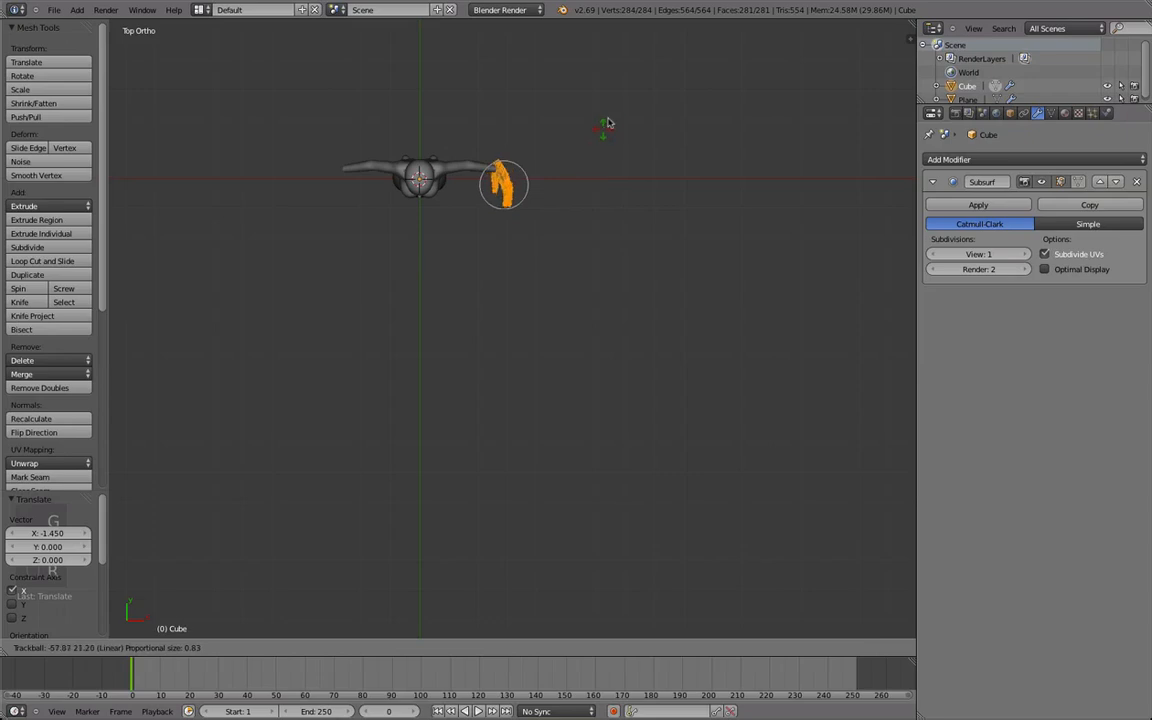
{"action": "left_click", "coordinate": [769, 126]}
In the front view, move the hand by 0.298 in X and 1.772 in Z, rotate it and scale it near the wrist.
{"action": "middle_click_drag", "start_coordinate": [536, 418], "coordinate": [481, 352]}
{"action": "key", "text": "KP_1"}
{"action": "key", "text": "r"}
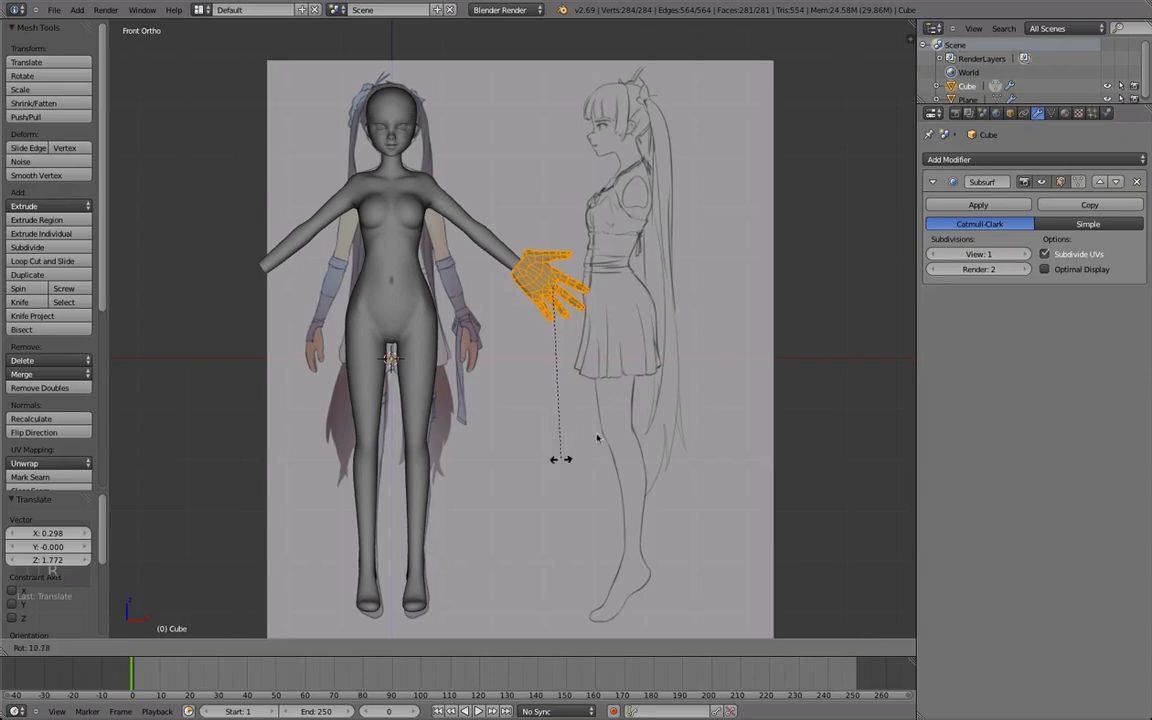
{"action": "left_click", "coordinate": [681, 361]}
{"action": "key", "text": "s"}
{"action": "left_click", "coordinate": [609, 324]}
{"action": "key", "text": "x"}
{"action": "left_click", "coordinate": [634, 440]}
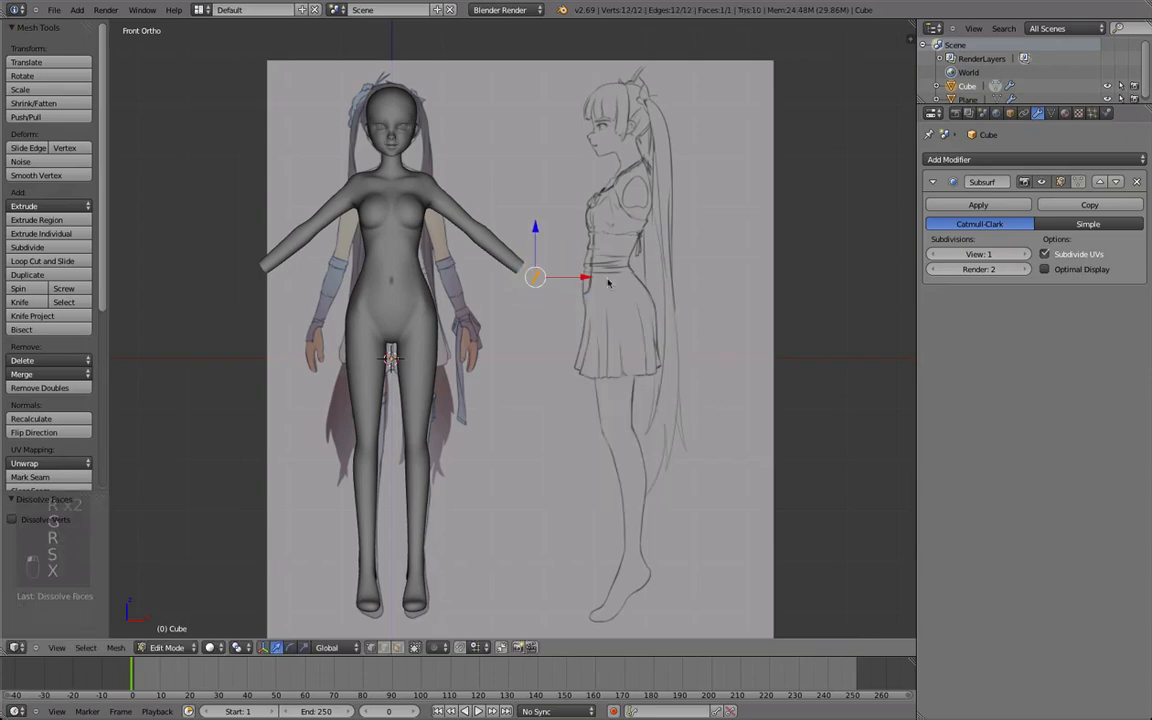
Scale the hand mesh to suit the arm and move it by -0.039 in X and -0.086 in Z.
{"action": "scroll", "coordinate": [591, 278], "scroll_direction": "up", "scroll_amount": 2}
{"action": "key", "text": "s"}
{"action": "left_click", "coordinate": [689, 288]}
{"action": "left_click", "coordinate": [713, 312]}
{"action": "key", "text": "g"}
{"action": "left_click", "coordinate": [702, 334]}
Select the open edge loop at the hand's wrist.
{"action": "scroll", "coordinate": [607, 180], "scroll_direction": "up", "scroll_amount": 6}
{"action": "middle_click_drag", "start_coordinate": [702, 146], "coordinate": [552, 260], "text": "shift"}
{"action": "right_click", "coordinate": [677, 187], "text": "alt"}
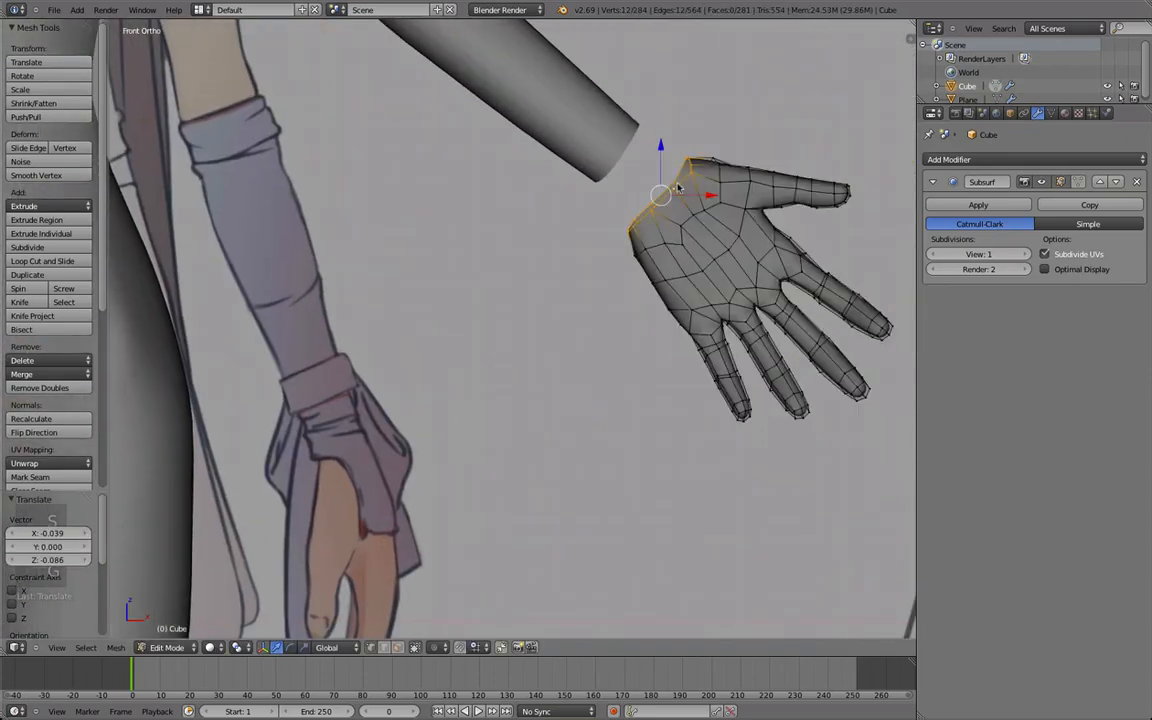
Select the whole hand mesh and move it into line with the end of the arm from other viewing angles.
{"action": "scroll", "coordinate": [483, 252], "scroll_direction": "down", "scroll_amount": 4}
{"action": "key", "text": "Tab"}
{"action": "middle_click_drag", "start_coordinate": [481, 252], "coordinate": [342, 378]}
{"action": "scroll", "coordinate": [527, 275], "scroll_direction": "down", "scroll_amount": 5}
{"action": "key", "text": "minus"}
{"action": "scroll", "coordinate": [553, 283], "scroll_direction": "down", "scroll_amount": 6}
{"action": "key", "text": "Tab"}
{"action": "key", "text": "g"}
{"action": "key", "text": "a"}
{"action": "key", "text": "a"}
{"action": "key", "text": "g"}
{"action": "middle_click_drag", "start_coordinate": [436, 353], "coordinate": [505, 333]}
{"action": "key", "text": "g"}
{"action": "middle_click", "coordinate": [530, 318]}
{"action": "left_click", "coordinate": [554, 303]}
Select the whole hand mesh and move it closer to the end of the arm in the front view.
{"action": "middle_click_drag", "start_coordinate": [411, 312], "coordinate": [481, 306]}
{"action": "key", "text": "Tab"}
{"action": "scroll", "coordinate": [481, 306], "scroll_direction": "down", "scroll_amount": 7}
{"action": "key", "text": "KP_1"}
{"action": "key", "text": "a"}
{"action": "scroll", "coordinate": [589, 253], "scroll_direction": "up", "scroll_amount": 5}
{"action": "key", "text": "Tab"}
{"action": "key", "text": "a"}
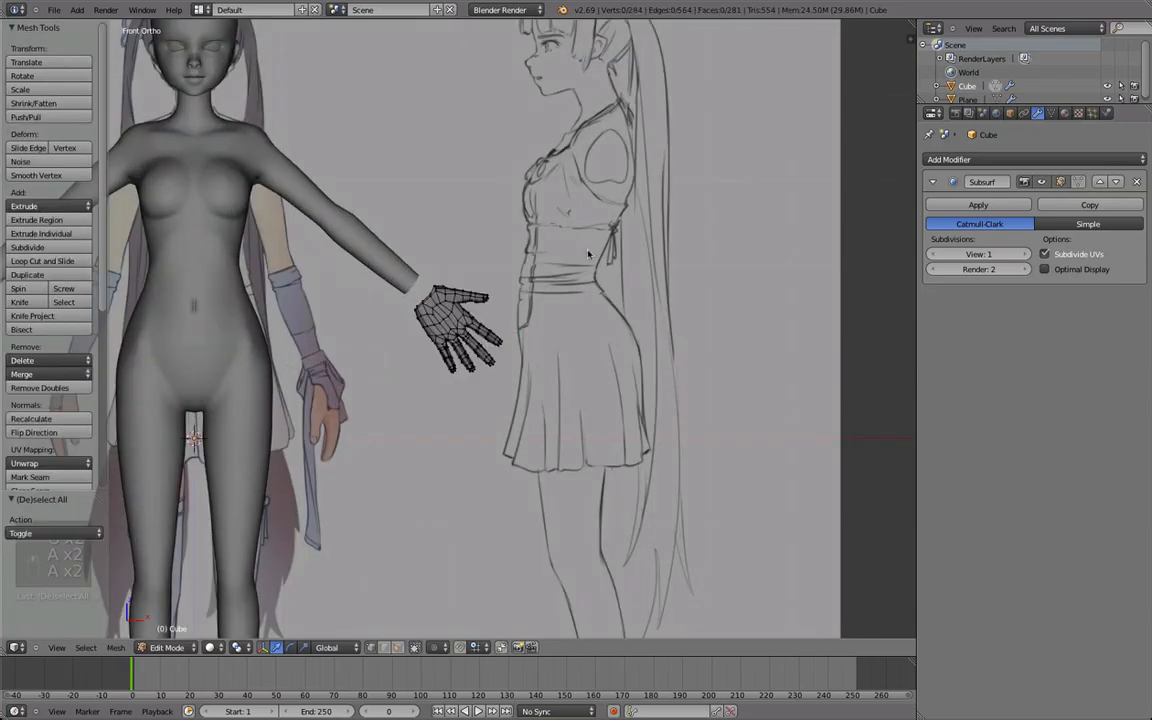
{"action": "left_click", "coordinate": [503, 299]}
Rotate the whole hand mesh to line up with the forearm and check the fit from other angles.
{"action": "key", "text": "Tab"}
{"action": "middle_click_drag", "start_coordinate": [496, 325], "coordinate": [584, 342]}
{"action": "scroll", "coordinate": [316, 393], "scroll_direction": "down", "scroll_amount": 3}
{"action": "scroll", "coordinate": [449, 399], "scroll_direction": "up", "scroll_amount": 4}
{"action": "key", "text": "Tab"}
{"action": "key", "text": "r"}
{"action": "left_click", "coordinate": [594, 334]}
{"action": "key", "text": "Tab"}
{"action": "middle_click_drag", "start_coordinate": [512, 365], "coordinate": [520, 325]}
{"action": "scroll", "coordinate": [520, 322], "scroll_direction": "up", "scroll_amount": 2}
Select the hand and the body and join them into one object.
{"action": "right_click", "coordinate": [520, 319]}
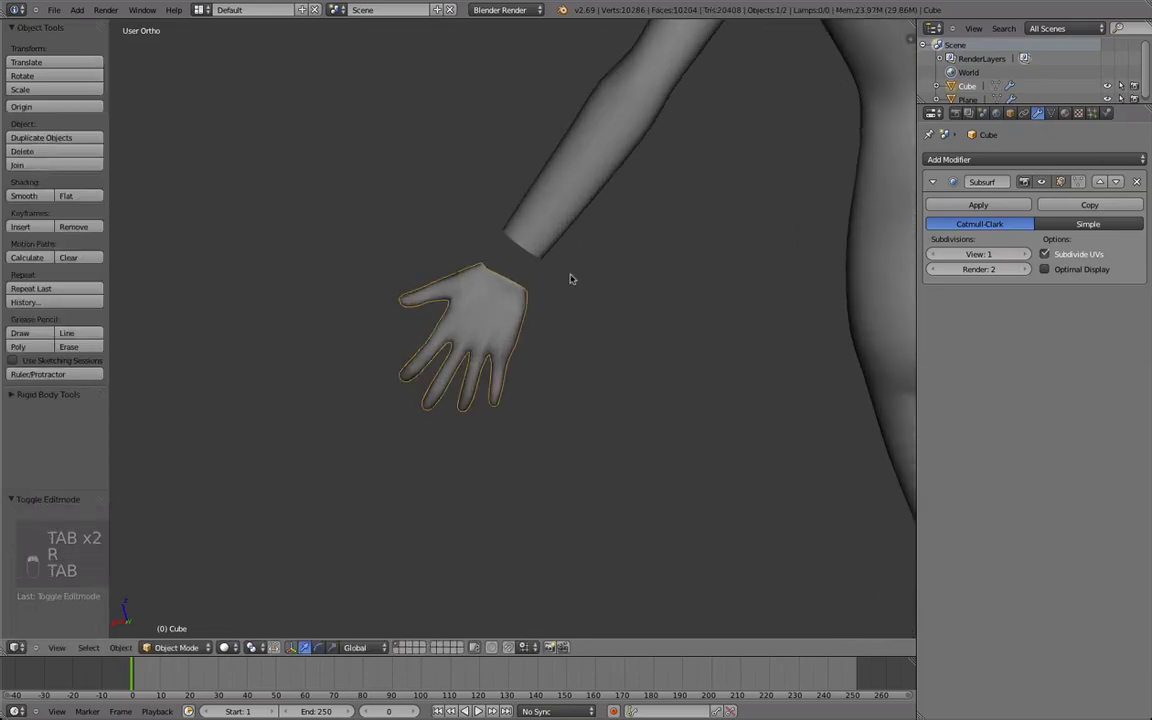
{"action": "scroll", "coordinate": [520, 319], "scroll_direction": "down", "scroll_amount": 2}
{"action": "middle_click_drag", "start_coordinate": [478, 386], "coordinate": [414, 492]}
{"action": "right_click", "coordinate": [452, 342], "text": "shift"}
{"action": "scroll", "coordinate": [419, 466], "scroll_direction": "up", "scroll_amount": 2}
Bridge the open edge loop at the hand's wrist with the open edge loop at the end of the arm.
{"action": "key", "text": "Tab"}
{"action": "scroll", "coordinate": [415, 464], "scroll_direction": "up", "scroll_amount": 2}
{"action": "key", "text": "a"}
{"action": "right_click", "coordinate": [414, 494], "text": "alt"}
{"action": "key", "text": "space"}
{"action": "left_click", "coordinate": [460, 455]}
{"action": "middle_click_drag", "start_coordinate": [460, 455], "coordinate": [647, 345]}
{"action": "scroll", "coordinate": [640, 346], "scroll_direction": "up", "scroll_amount": 3}
Select the forearm edge loop above the bridged wrist and rotate it freely to follow the arm's direction.
{"action": "right_click", "coordinate": [524, 295], "text": "alt"}
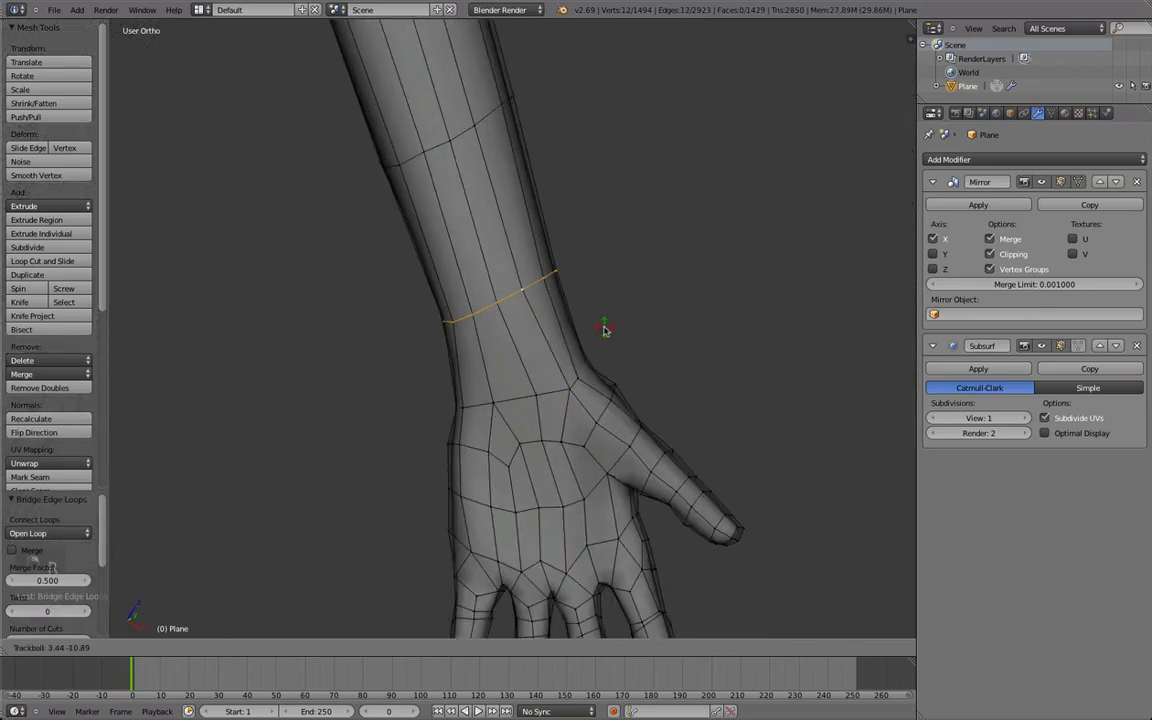
{"action": "left_click", "coordinate": [604, 330]}
{"action": "key", "text": "Tab"}
{"action": "scroll", "coordinate": [580, 420], "scroll_direction": "down", "scroll_amount": 3}
{"action": "scroll", "coordinate": [530, 400], "scroll_direction": "up", "scroll_amount": 3}
Cut one edge loop into the bridged wrist section, scale it by 0.865 and narrow the adjacent forearm loop.
{"action": "key", "text": "Tab"}
{"action": "key", "text": "ctrl+r"}
{"action": "left_click", "coordinate": [530, 382]}
{"action": "left_click", "coordinate": [636, 387]}
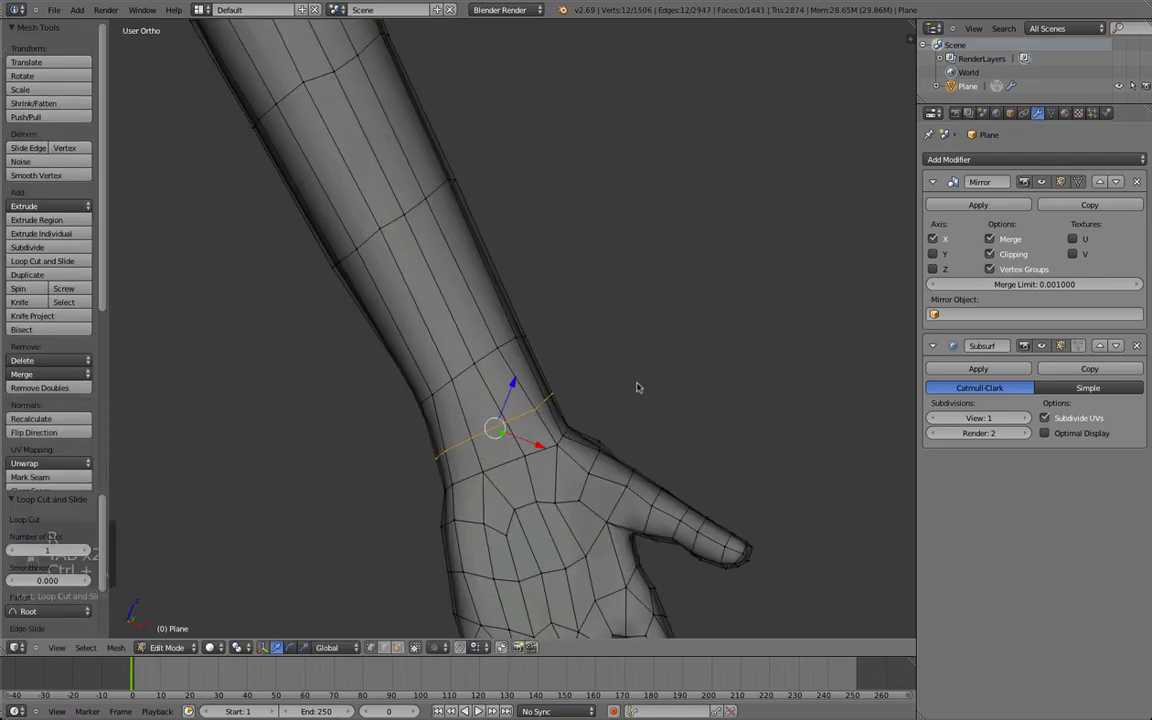
{"action": "key", "text": "s"}
{"action": "left_click", "coordinate": [514, 365]}
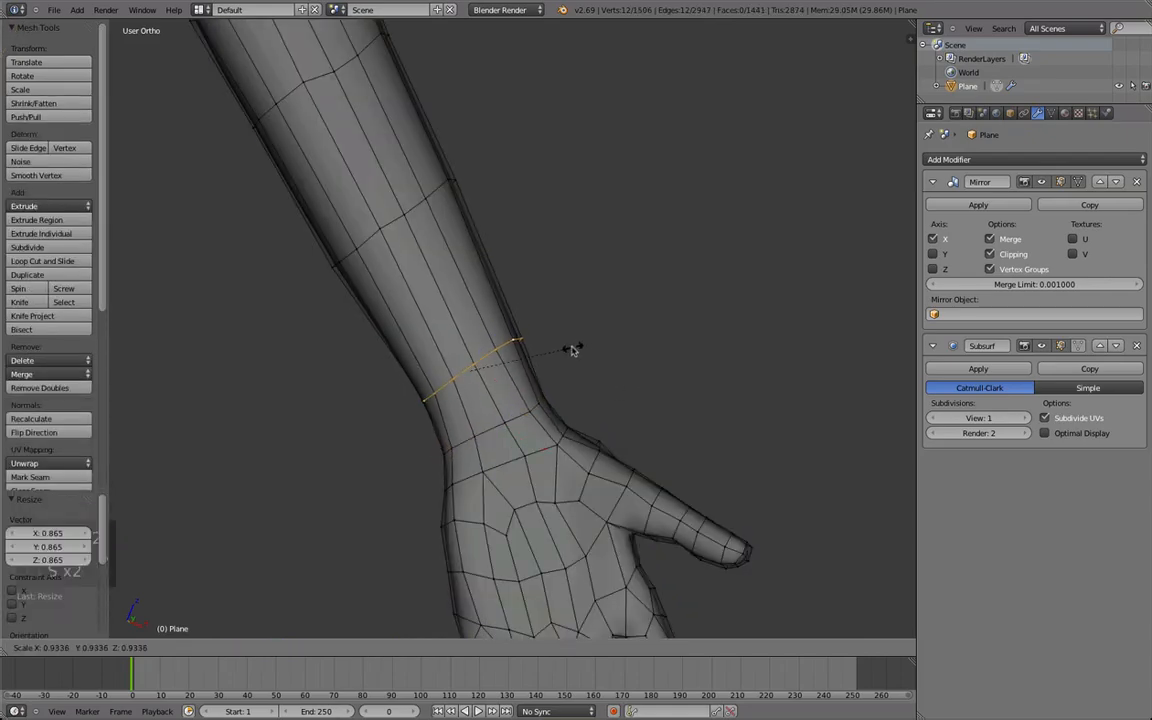
Inspect the joined arm and hand from several angles outside mesh editing, switching to perspective view.
{"action": "key", "text": "Tab"}
{"action": "scroll", "coordinate": [275, 468], "scroll_direction": "down", "scroll_amount": 4}
{"action": "middle_click_drag", "start_coordinate": [275, 468], "coordinate": [432, 332]}
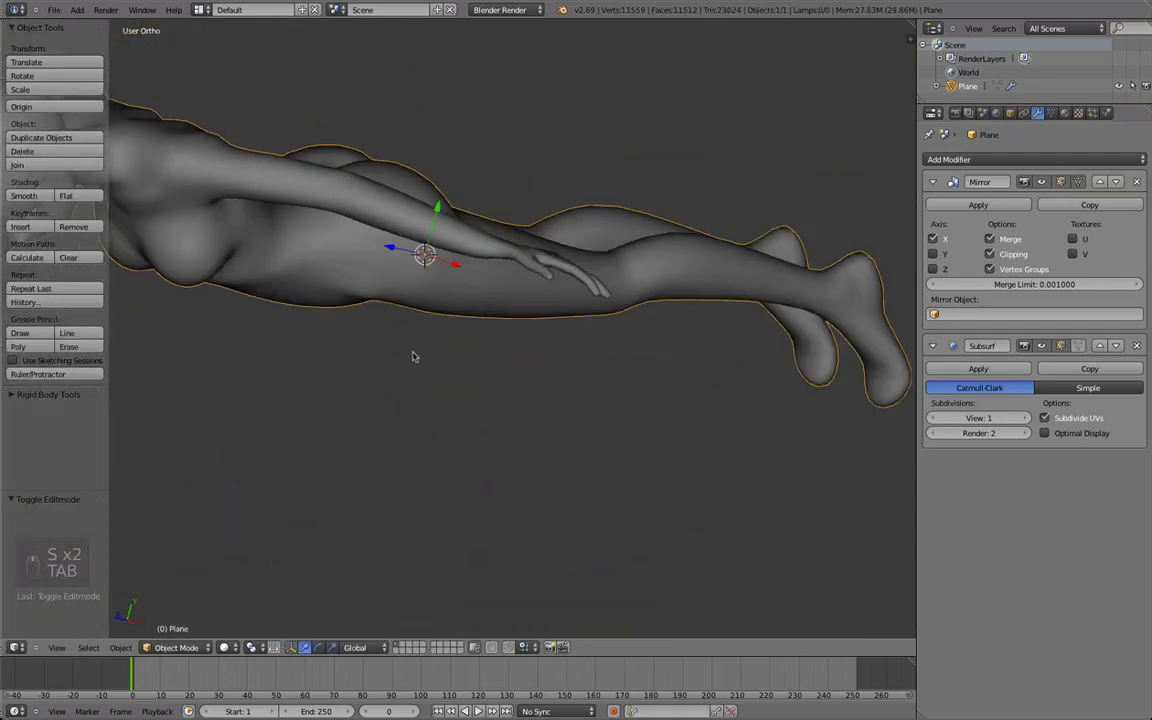
{"action": "scroll", "coordinate": [385, 404], "scroll_direction": "up", "scroll_amount": 4}
{"action": "middle_click_drag", "start_coordinate": [385, 404], "coordinate": [411, 332]}
{"action": "key", "text": "KP_5"}
{"action": "middle_click_drag", "start_coordinate": [426, 287], "coordinate": [484, 450]}
Select the vertices on the inner wrist at the base of the palm and move them to refine its shape.
{"action": "key", "text": "Tab"}
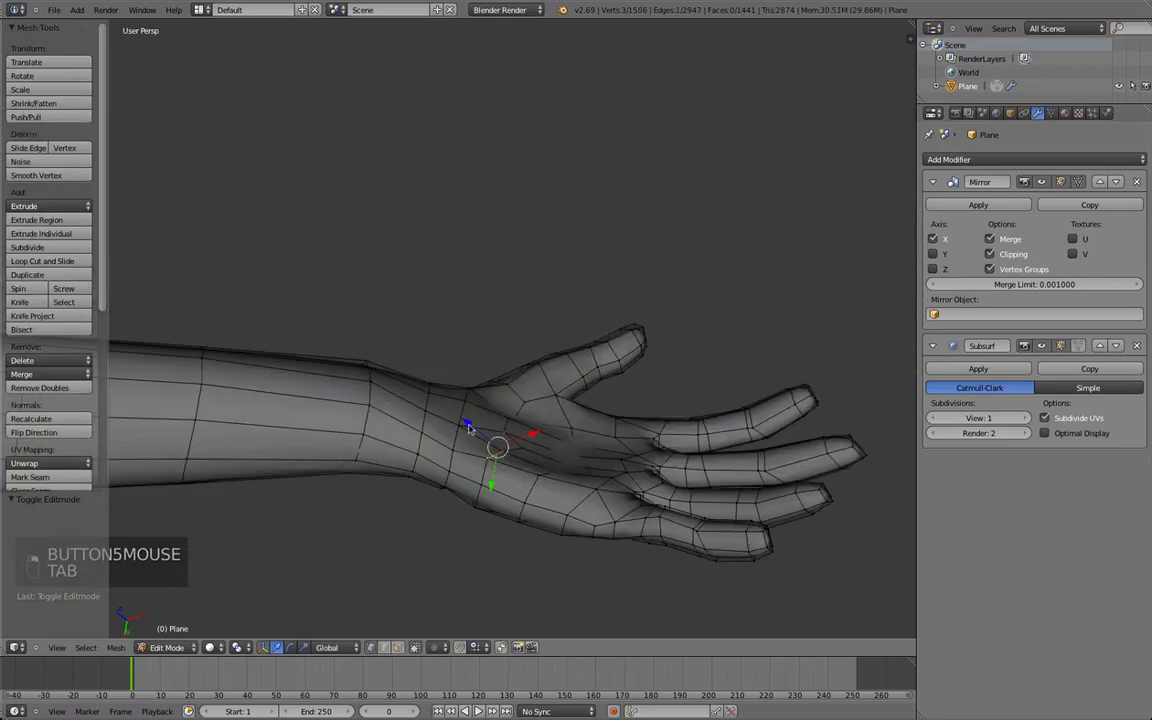
{"action": "right_click", "coordinate": [470, 409], "text": "shift"}
{"action": "middle_click_drag", "start_coordinate": [506, 474], "coordinate": [496, 430]}
{"action": "key", "text": "g"}
{"action": "left_click", "coordinate": [504, 443]}
{"action": "key", "text": "Tab"}
{"action": "key", "text": "Tab"}
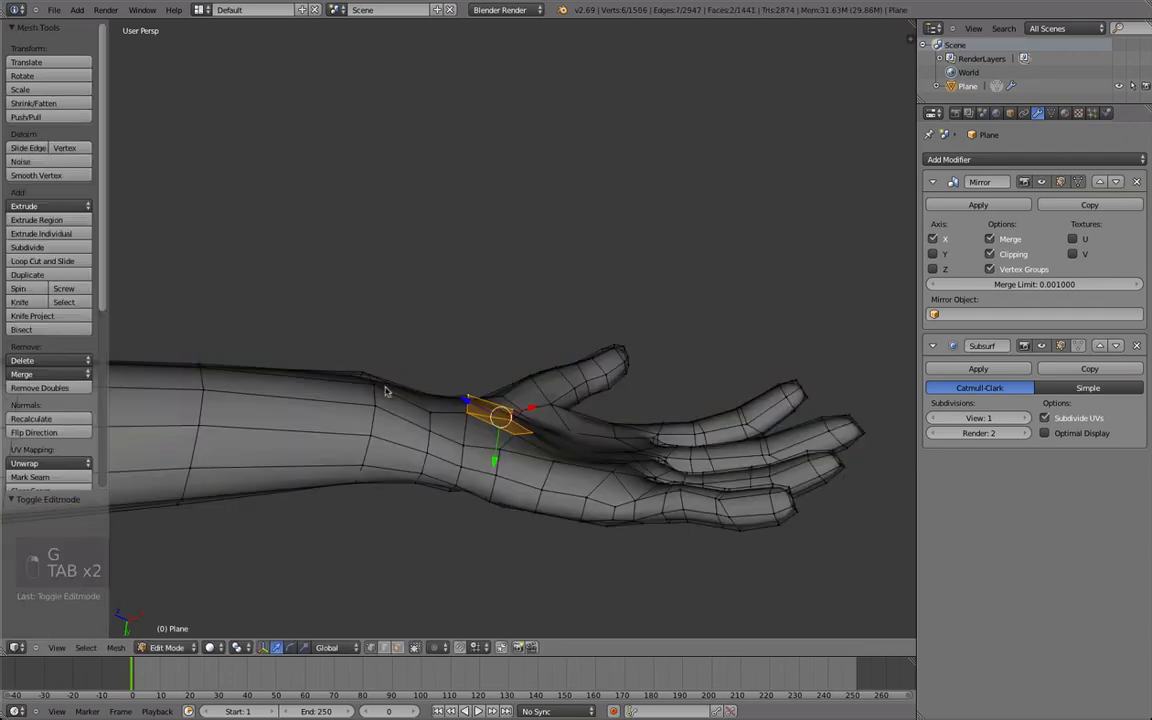
Smooth the forearm edge loop above the wrist, reposition it and scale it by 0.830 along Y.
{"action": "key", "text": "z"}
{"action": "key", "text": "z"}
{"action": "middle_click_drag", "start_coordinate": [508, 440], "coordinate": [460, 386]}
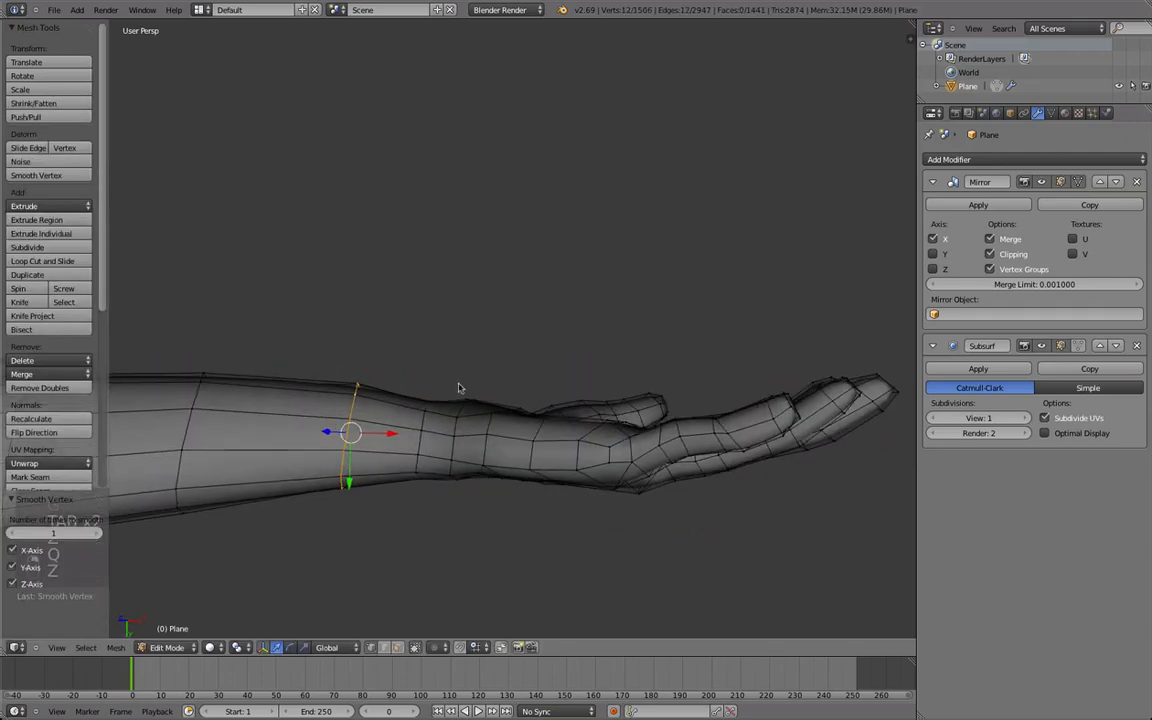
{"action": "key", "text": "g"}
{"action": "left_click", "coordinate": [460, 391]}
{"action": "key", "text": "s"}
{"action": "key", "text": "y"}
{"action": "left_click", "coordinate": [443, 392]}
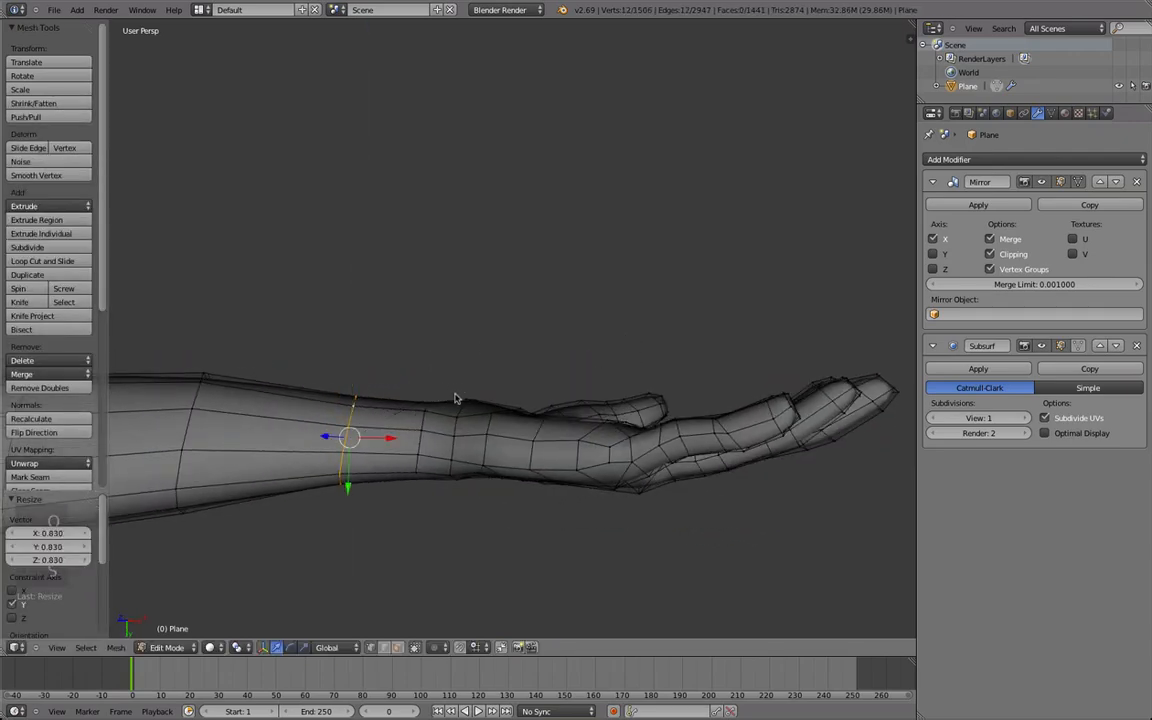
Examine the smoothed wrist and forearm close up and from a distance, in and out of mesh editing.
{"action": "right_click", "coordinate": [457, 399]}
{"action": "key", "text": "KP_Decimal"}
{"action": "scroll", "coordinate": [420, 430], "scroll_direction": "down", "scroll_amount": 15}
{"action": "middle_click_drag", "start_coordinate": [440, 435], "coordinate": [296, 391]}
{"action": "scroll", "coordinate": [437, 537], "scroll_direction": "up", "scroll_amount": 2}
{"action": "right_click", "coordinate": [433, 414], "text": "alt"}
{"action": "scroll", "coordinate": [475, 418], "scroll_direction": "down", "scroll_amount": 4}
{"action": "key", "text": "Tab"}
{"action": "scroll", "coordinate": [532, 424], "scroll_direction": "down", "scroll_amount": 4}
{"action": "key", "text": "a"}
{"action": "key", "text": "a"}
{"action": "scroll", "coordinate": [489, 404], "scroll_direction": "up", "scroll_amount": 4}
{"action": "middle_click_drag", "start_coordinate": [495, 470], "coordinate": [503, 384]}
Scale the forearm edge loop above the wrist by about 1.22 along Y, move it and smooth it.
{"action": "key", "text": "Tab"}
{"action": "right_click", "coordinate": [503, 384], "text": "alt"}
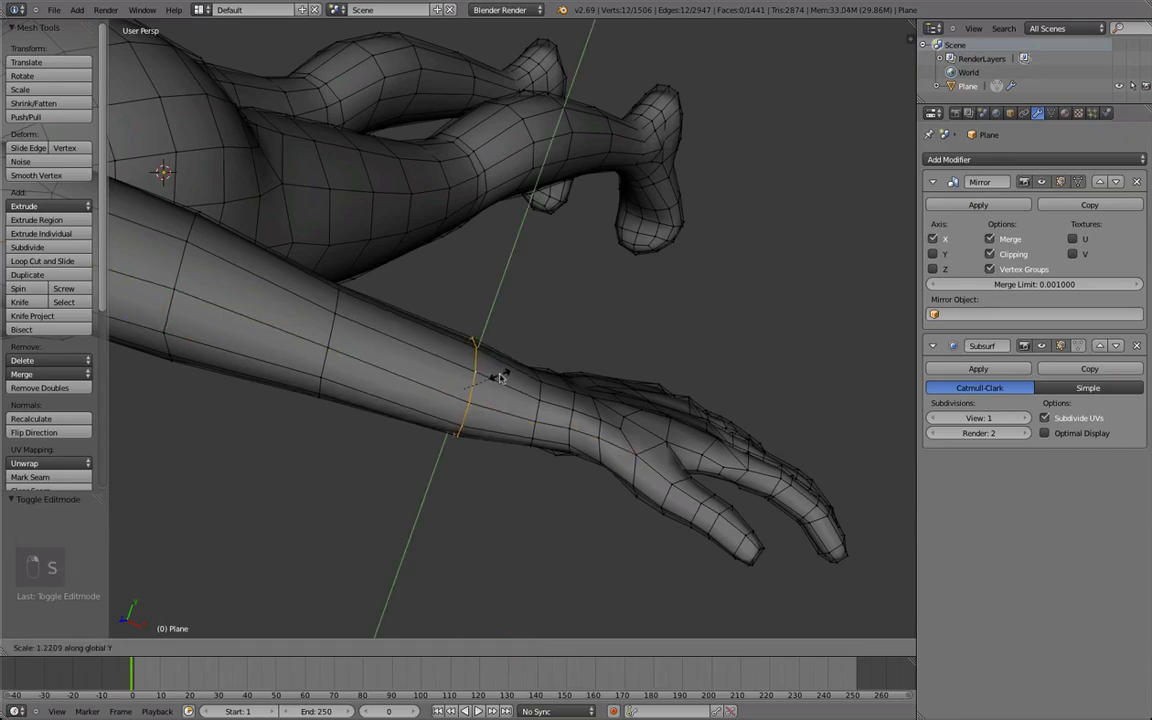
{"action": "left_click", "coordinate": [500, 378]}
{"action": "key", "text": "g"}
{"action": "left_click", "coordinate": [504, 381]}
{"action": "middle_click_drag", "start_coordinate": [535, 413], "coordinate": [505, 370]}
{"action": "key", "text": "q"}
Leave mesh editing, deselect the body and examine the whole figure with its attached hands.
{"action": "middle_click_drag", "start_coordinate": [513, 292], "coordinate": [349, 388]}
{"action": "scroll", "coordinate": [475, 435], "scroll_direction": "down", "scroll_amount": 4}
{"action": "scroll", "coordinate": [480, 432], "scroll_direction": "down", "scroll_amount": 3}
{"action": "key", "text": "Tab"}
{"action": "key", "text": "a"}
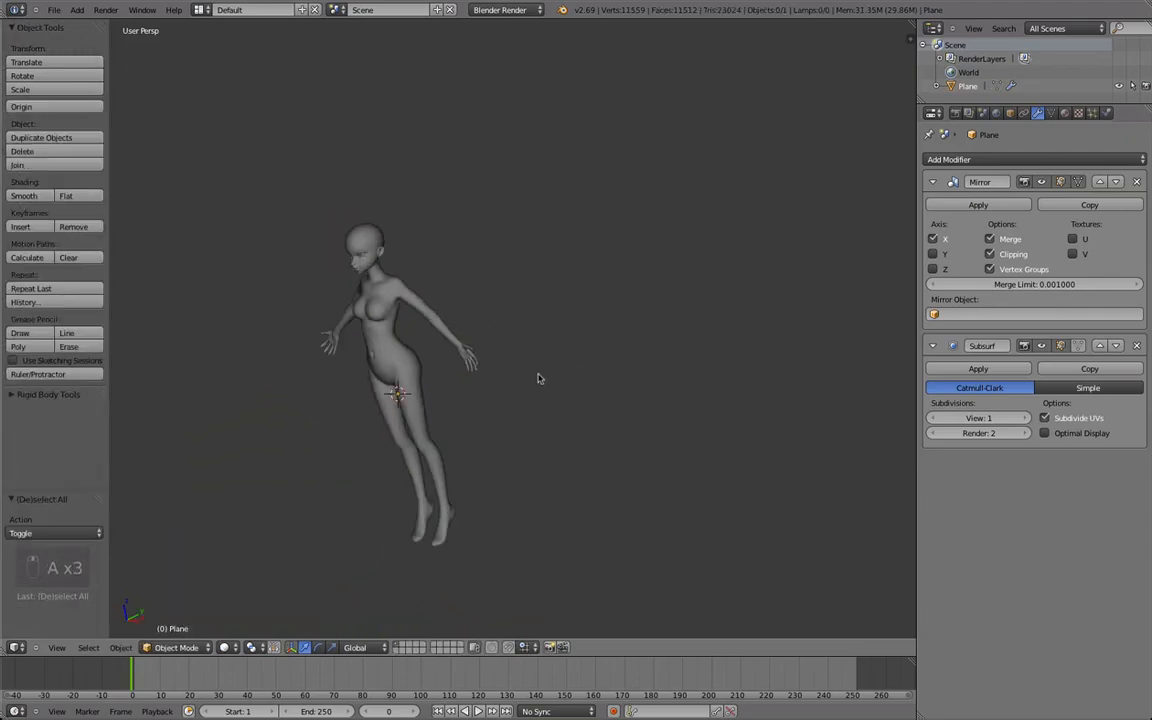
{"action": "middle_click_drag", "start_coordinate": [432, 419], "coordinate": [440, 422]}
{"action": "middle_click_drag", "start_coordinate": [321, 409], "coordinate": [485, 421]}
{"action": "scroll", "coordinate": [485, 421], "scroll_direction": "up", "scroll_amount": 2}
{"action": "scroll", "coordinate": [485, 422], "scroll_direction": "up", "scroll_amount": 2}
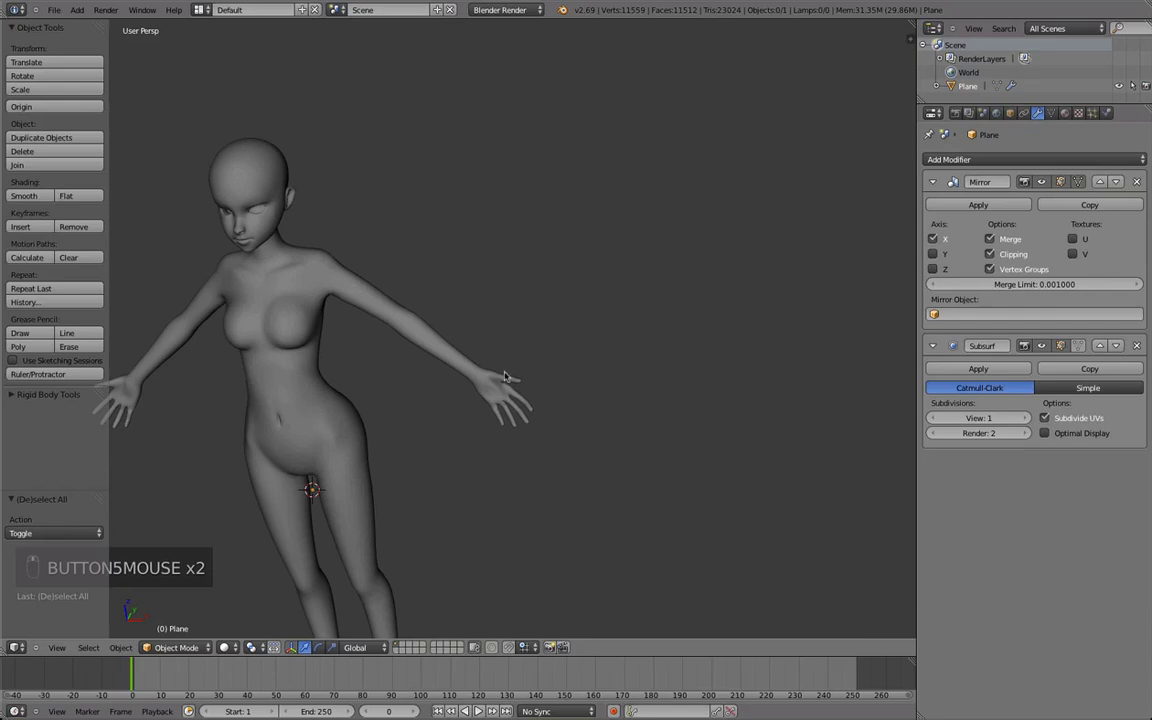
Hide the tool shelf and examine the full figure from the front and the sides.
{"action": "key", "text": "t"}
{"action": "middle_click_drag", "start_coordinate": [482, 347], "coordinate": [447, 325]}
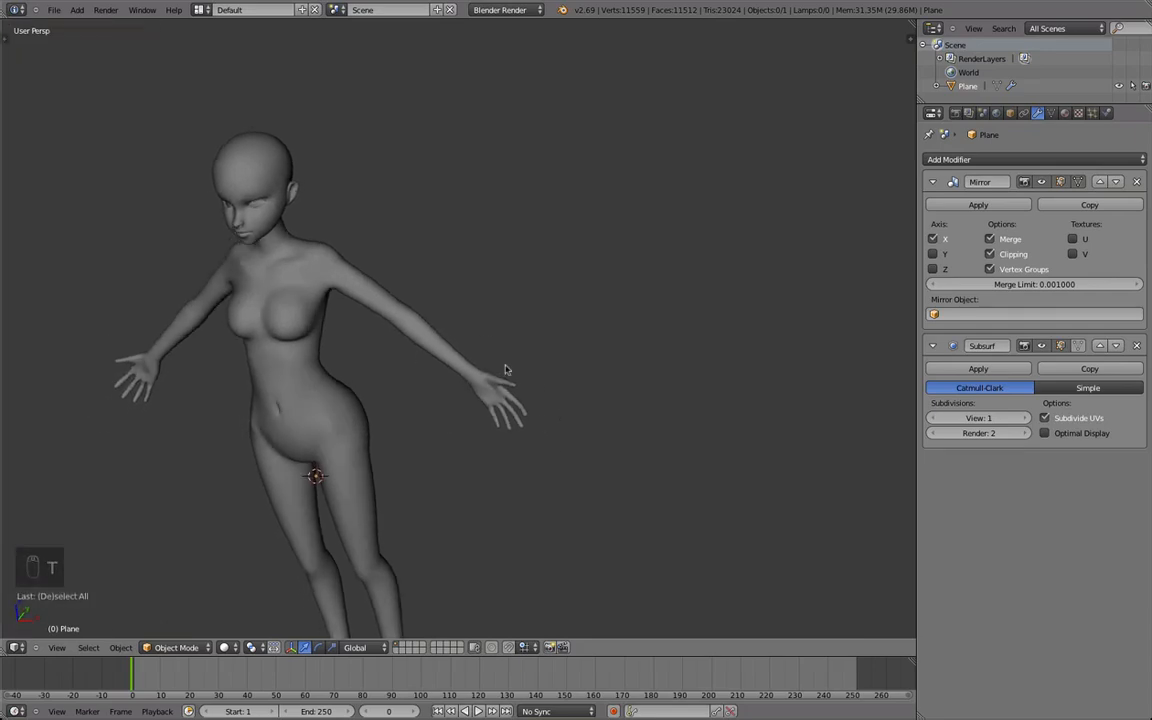
{"action": "middle_click_drag", "start_coordinate": [461, 361], "coordinate": [697, 422]}
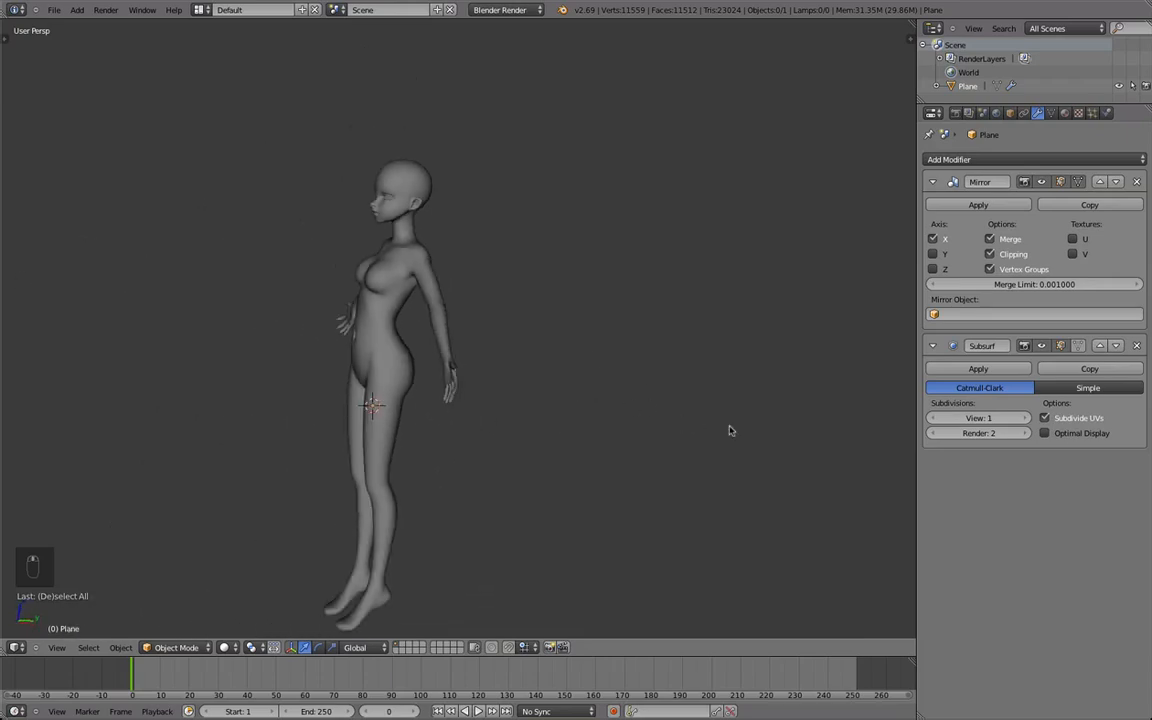
{"action": "scroll", "coordinate": [846, 505], "scroll_direction": "down", "scroll_amount": 1}
{"action": "middle_click_drag", "start_coordinate": [846, 505], "coordinate": [681, 463]}
{"action": "scroll", "coordinate": [655, 419], "scroll_direction": "down", "scroll_amount": 1}
{"action": "key", "text": "shift+c"}
{"action": "middle_click_drag", "start_coordinate": [463, 442], "coordinate": [627, 420]}
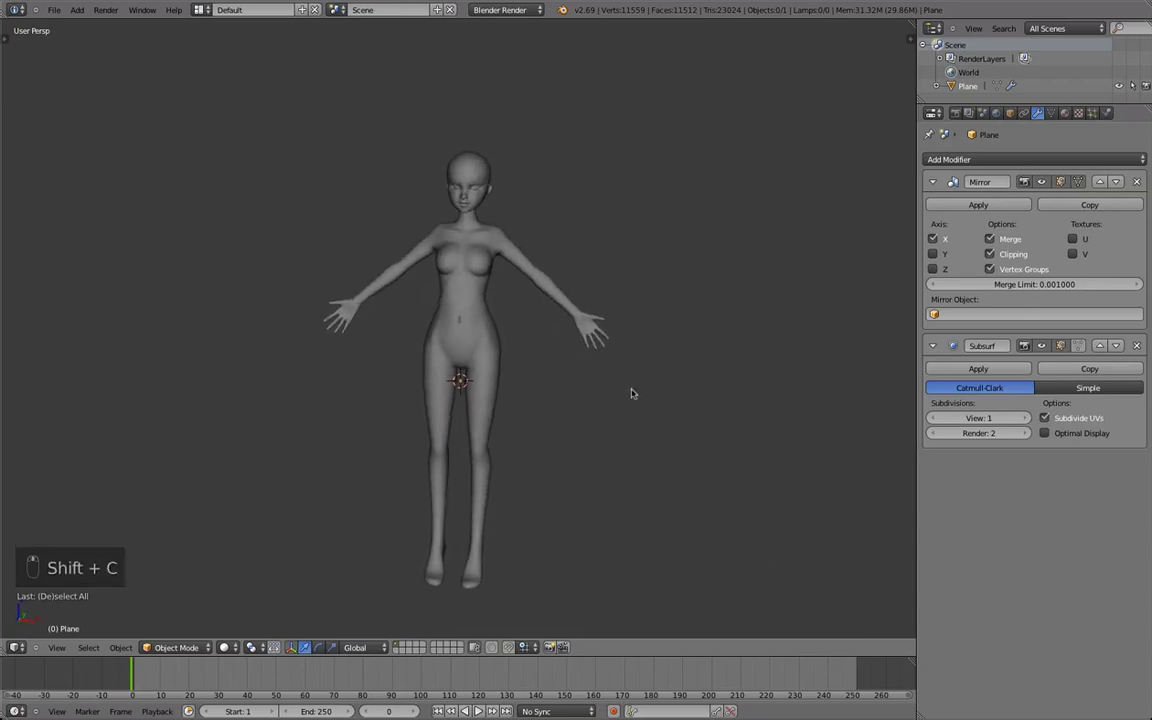
{"action": "middle_click_drag", "start_coordinate": [622, 443], "coordinate": [436, 408]}
{"action": "scroll", "coordinate": [437, 406], "scroll_direction": "down", "scroll_amount": 1}
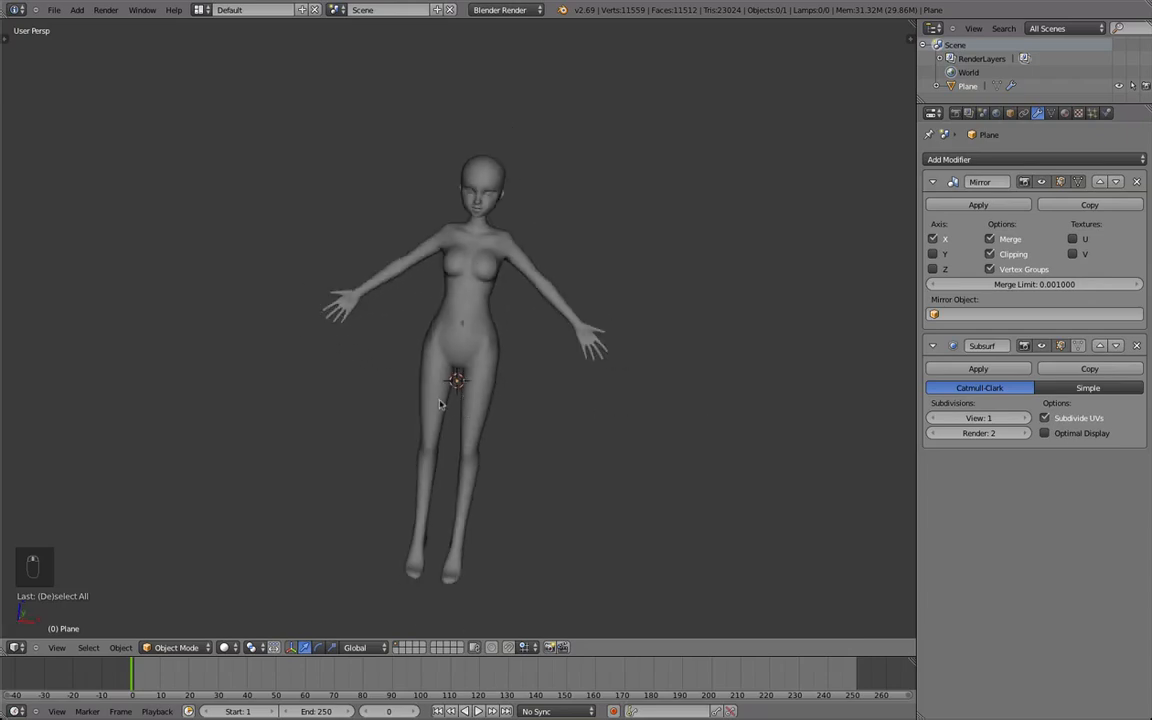
{"action": "middle_click_drag", "start_coordinate": [352, 441], "coordinate": [561, 460]}
{"action": "middle_click_drag", "start_coordinate": [640, 481], "coordinate": [658, 468]}
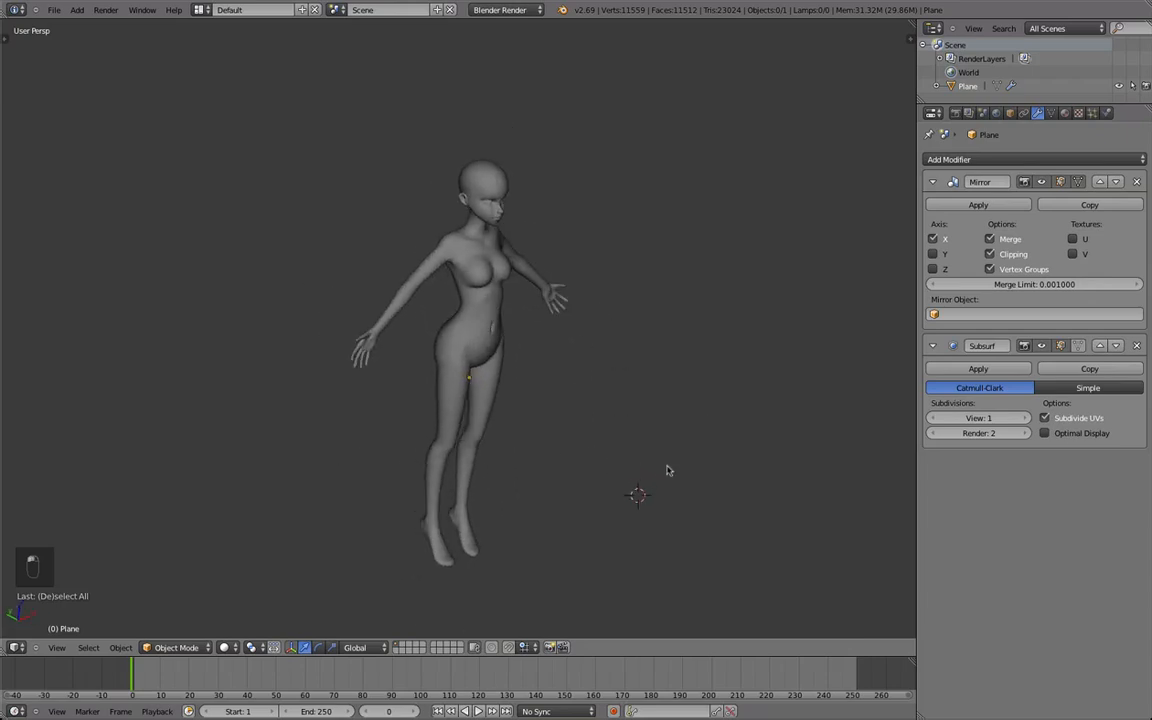
Reset the 3D cursor to the world origin and compare the figure with the reference drawing in front orthographic view.
{"action": "key", "text": "shift+c"}
{"action": "middle_click_drag", "start_coordinate": [527, 307], "coordinate": [460, 357]}
{"action": "scroll", "coordinate": [463, 306], "scroll_direction": "up", "scroll_amount": 1}
{"action": "key", "text": "KP_5"}
{"action": "scroll", "coordinate": [460, 357], "scroll_direction": "up", "scroll_amount": 3}
{"action": "middle_click_drag", "start_coordinate": [460, 357], "coordinate": [514, 366]}
{"action": "key", "text": "KP_1"}
{"action": "scroll", "coordinate": [345, 167], "scroll_direction": "up", "scroll_amount": 1}
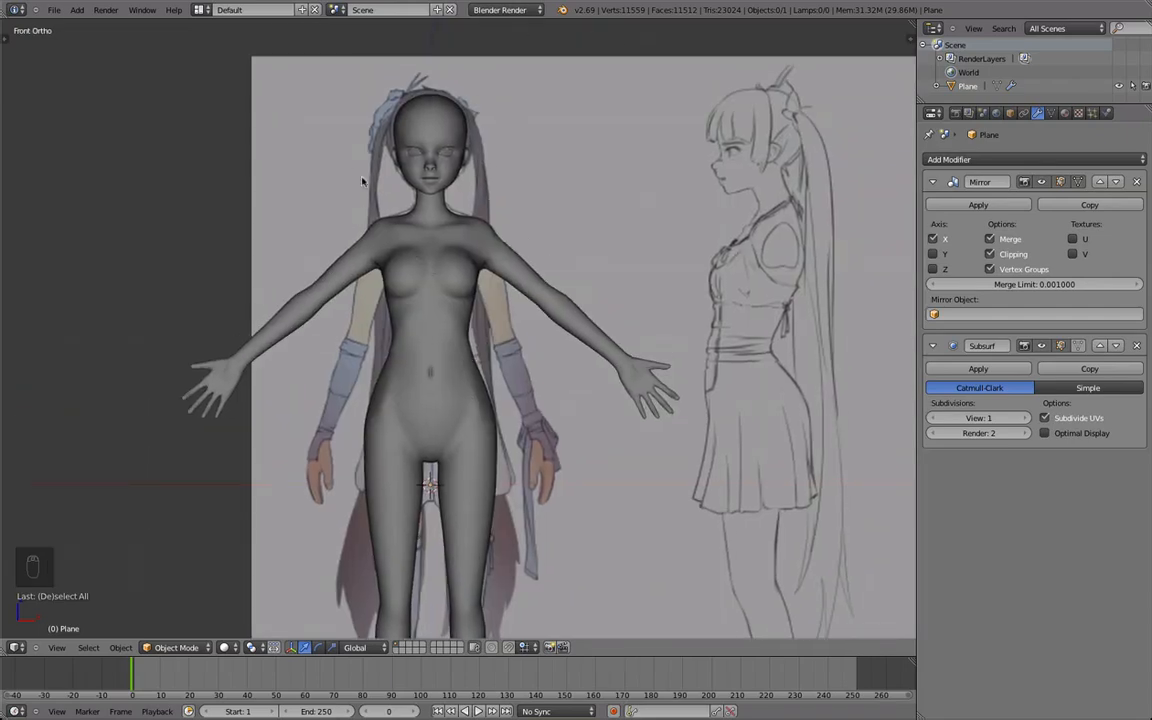
{"action": "scroll", "coordinate": [413, 184], "scroll_direction": "down", "scroll_amount": 4}
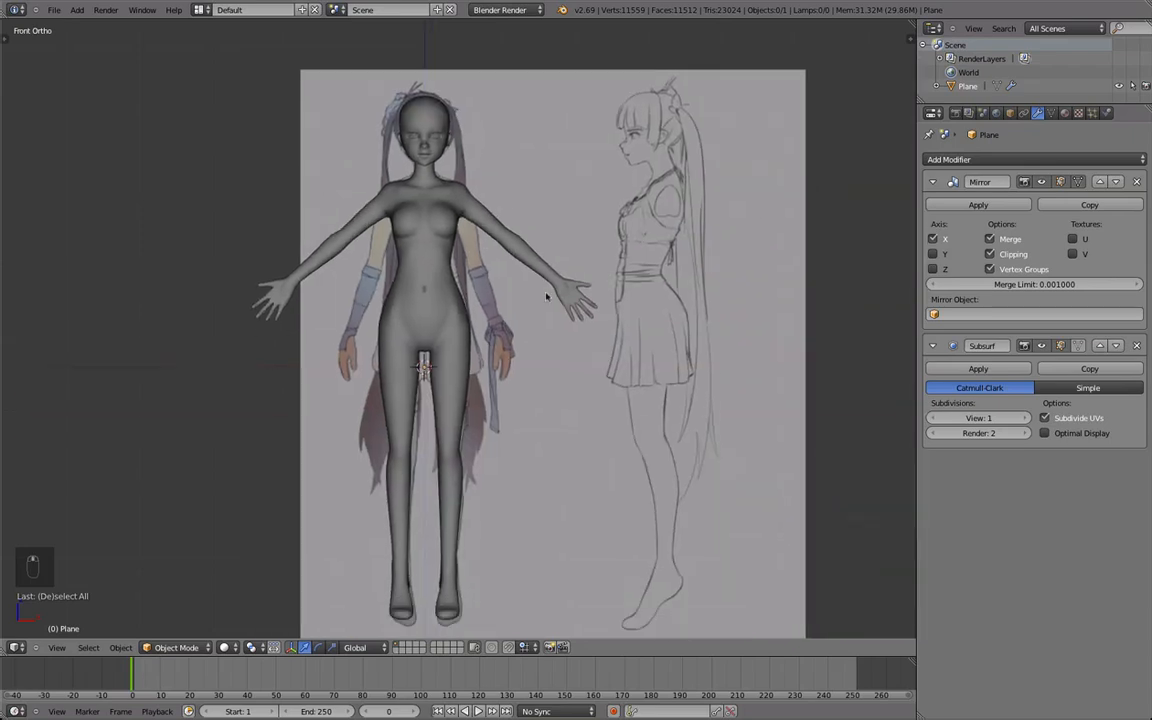
{"action": "middle_click_drag", "start_coordinate": [494, 262], "coordinate": [489, 411]}
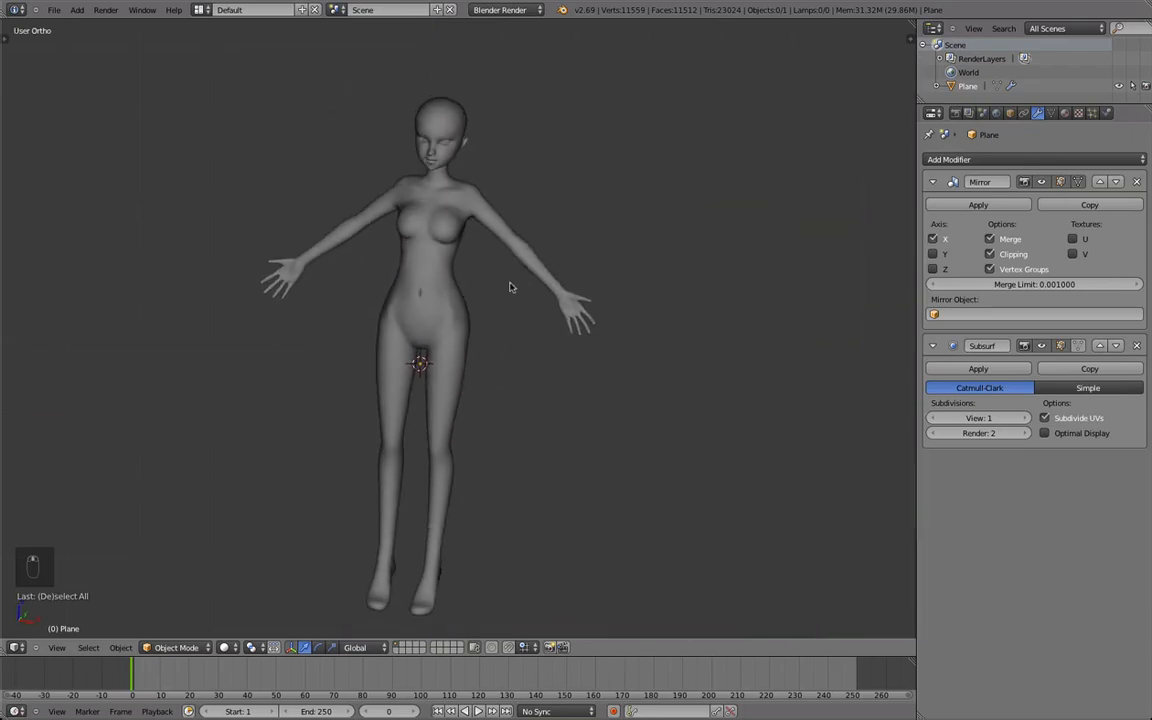